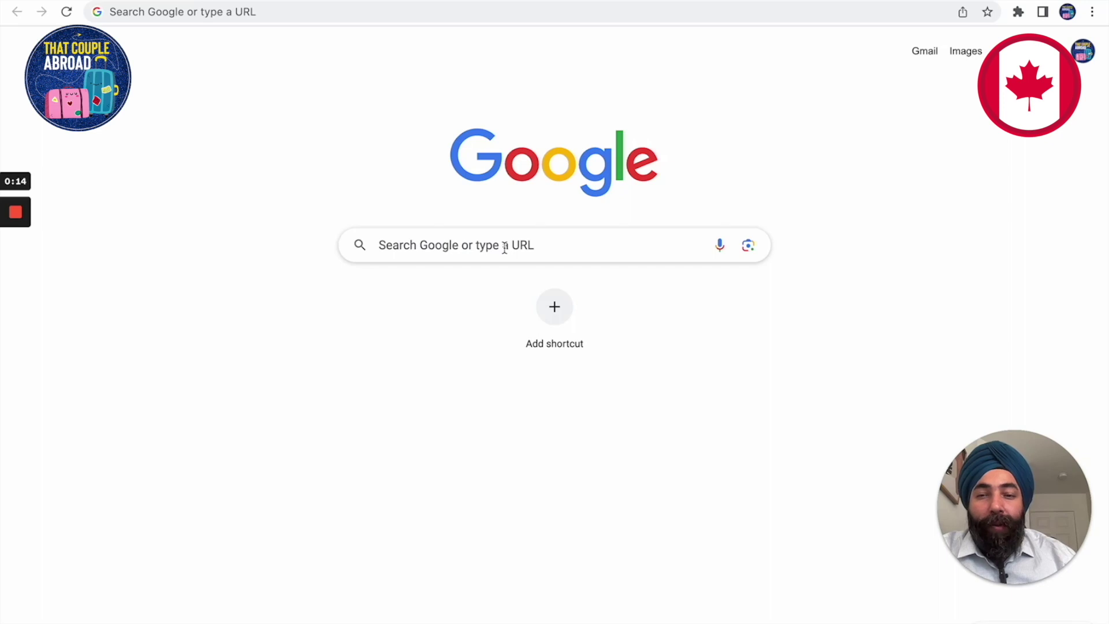
Step: Search Google for 'IRCC' to find the IRCC login
{"action": "left_click", "coordinate": [504, 248]}
{"action": "type", "text": "IRCC canada login"}
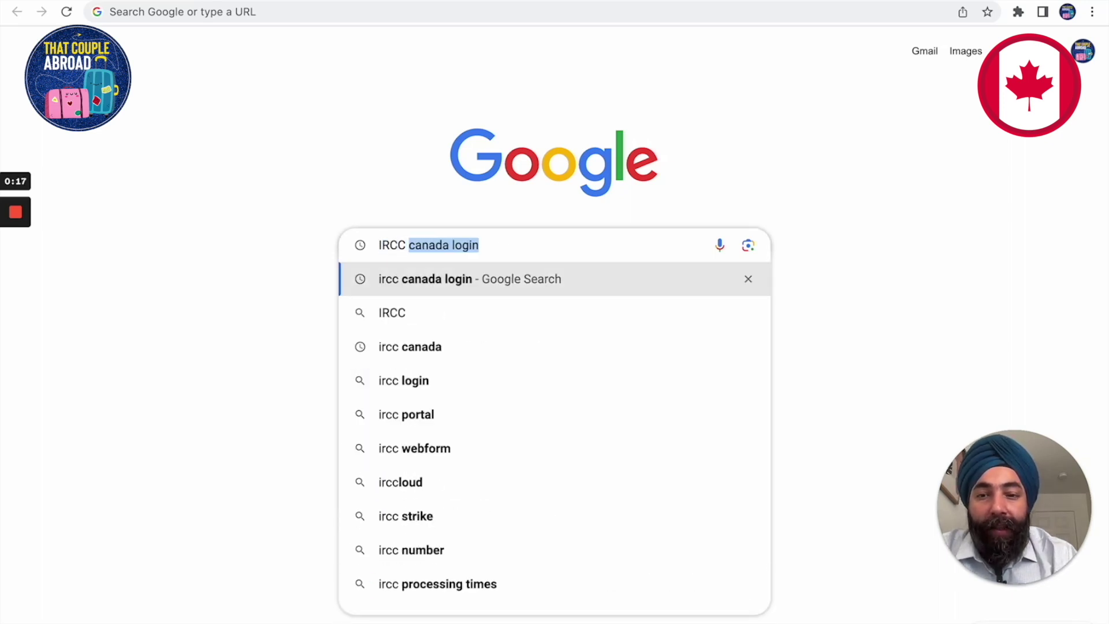
{"action": "key", "text": "Return"}
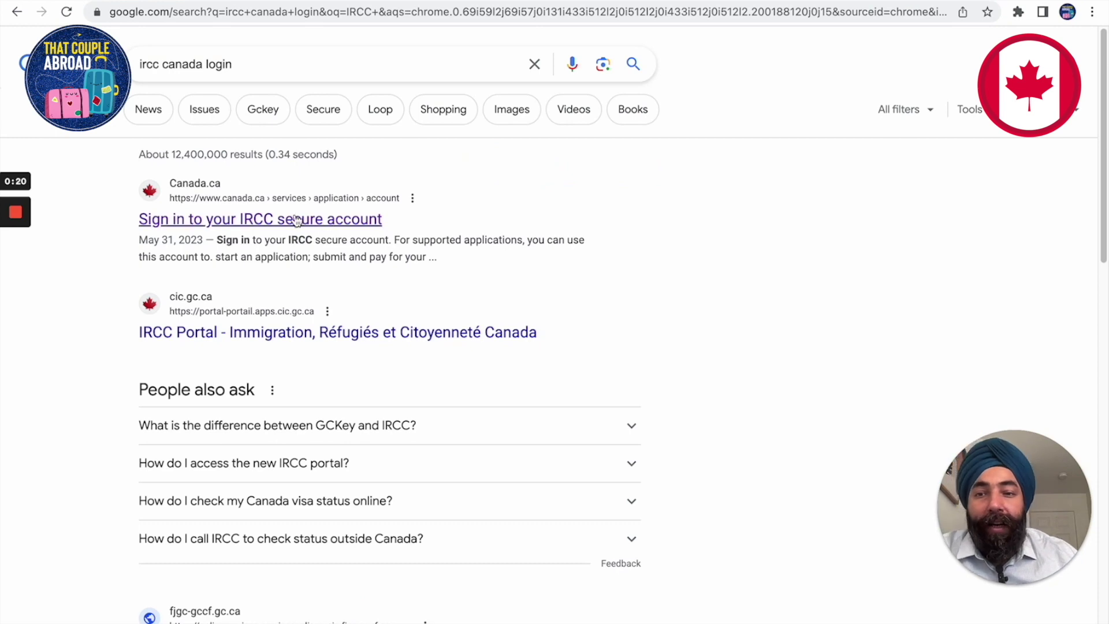
Step: Open 'Sign in to your IRCC secure account' and find the account-creation section
{"action": "left_click", "coordinate": [236, 222]}
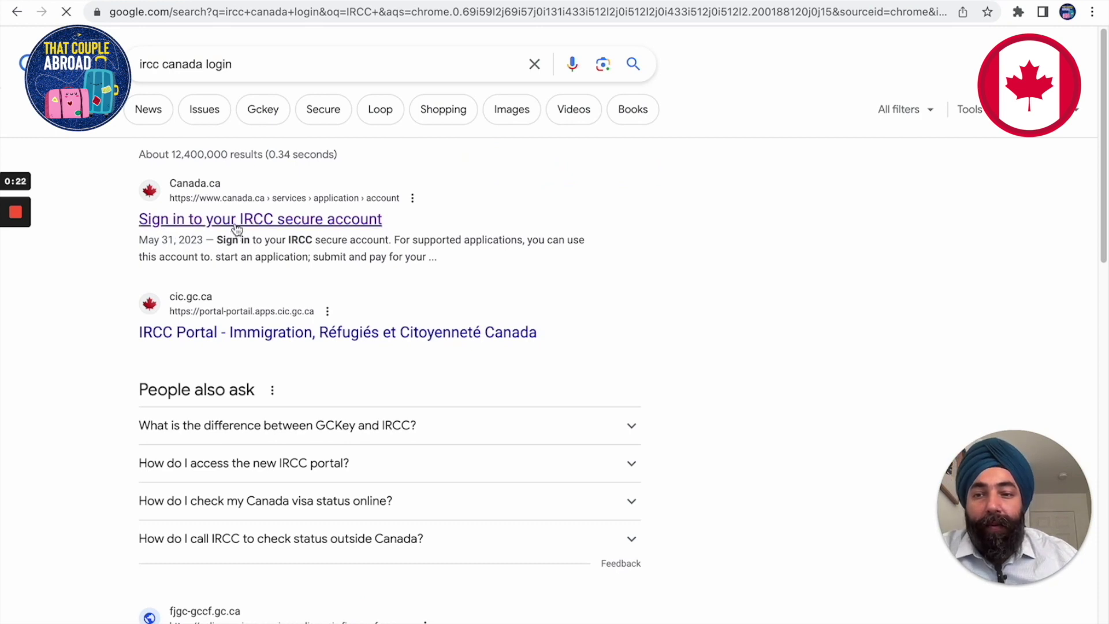
{"action": "scroll", "coordinate": [544, 402], "scroll_direction": "down", "scroll_amount": 7}
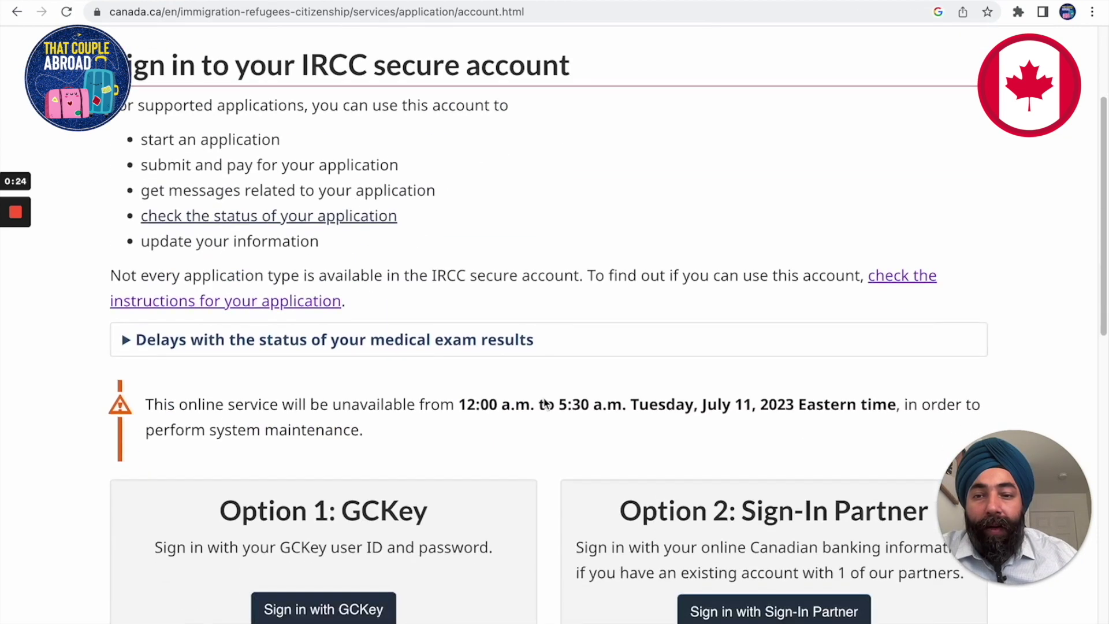
{"action": "scroll", "coordinate": [542, 403], "scroll_direction": "down", "scroll_amount": 2}
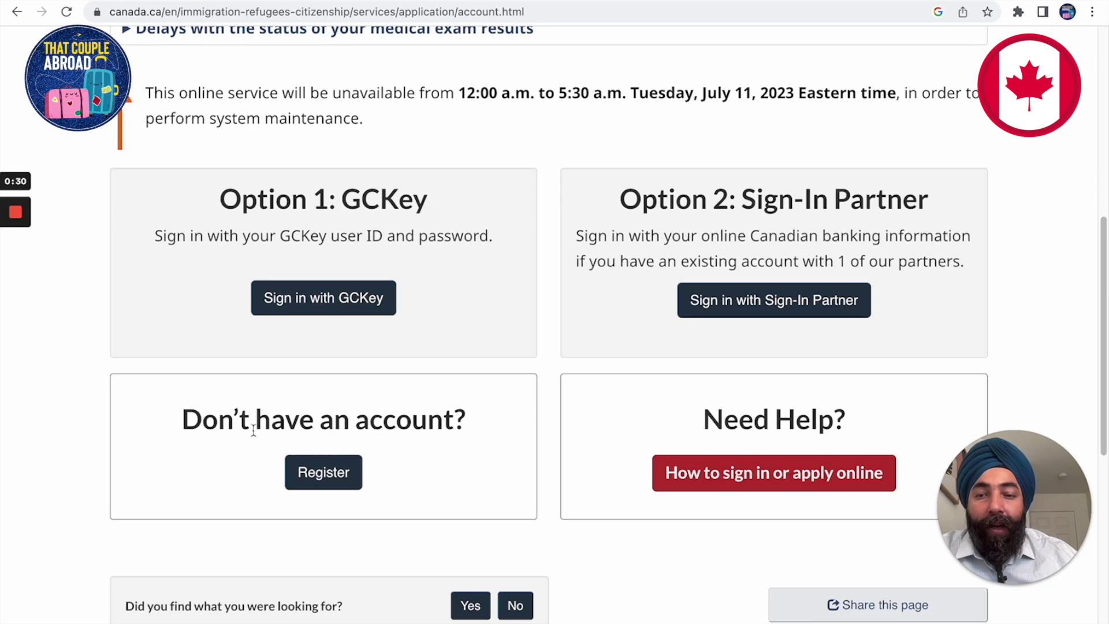
{"action": "left_click_drag", "start_coordinate": [240, 426], "coordinate": [383, 446]}
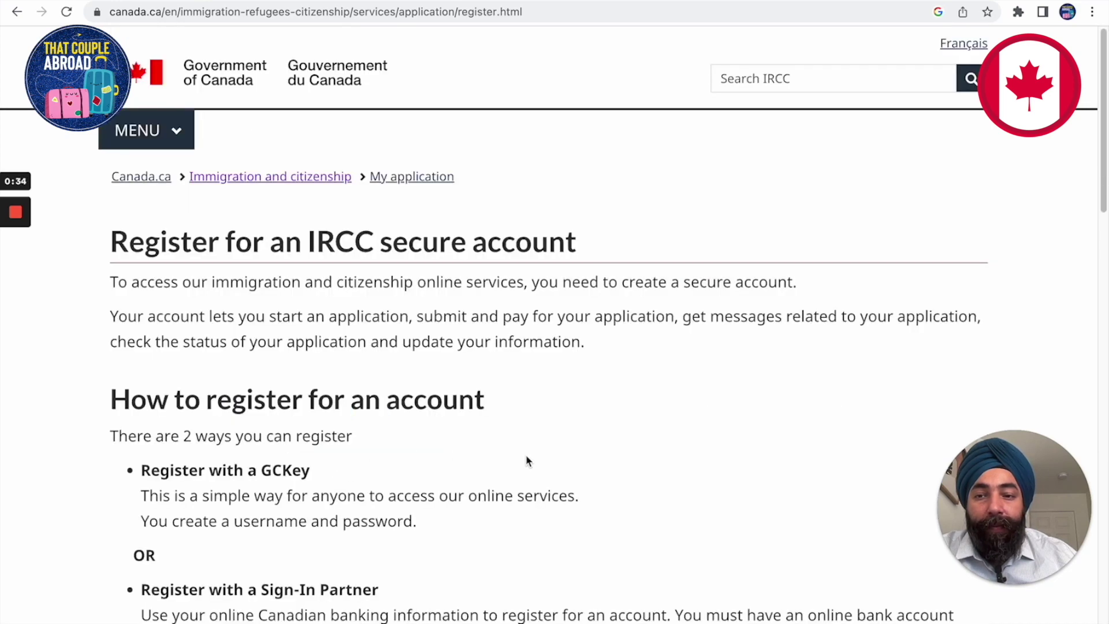
Step: Read through the Register page's GCKey instructions to reach the Welcome to GCKey page
{"action": "scroll", "coordinate": [523, 456], "scroll_direction": "down", "scroll_amount": 3}
{"action": "scroll", "coordinate": [478, 452], "scroll_direction": "down", "scroll_amount": 3}
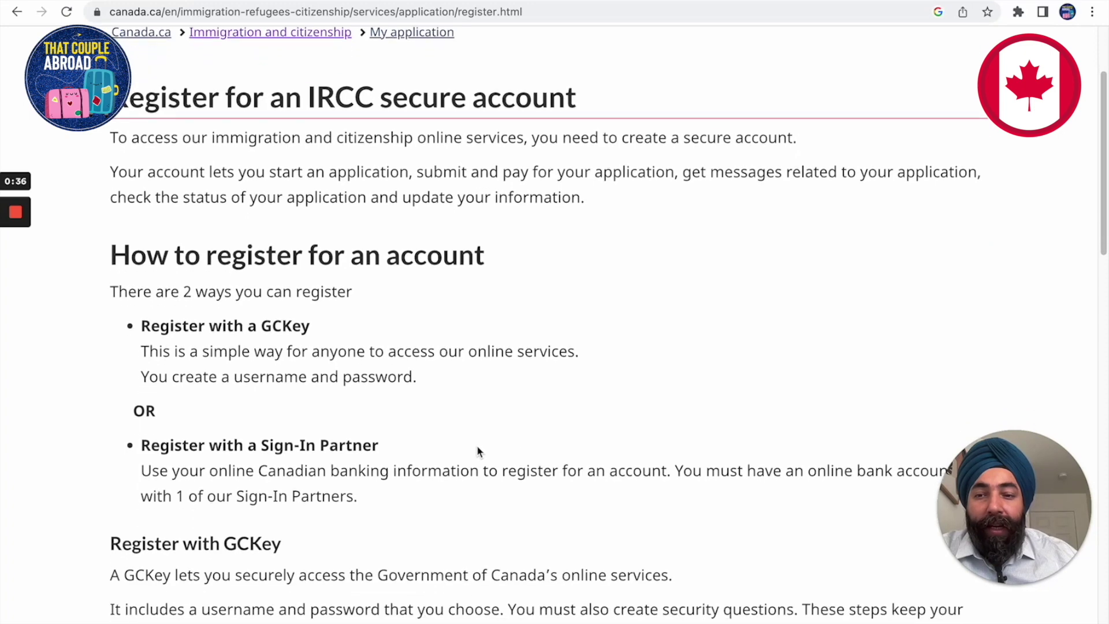
{"action": "scroll", "coordinate": [417, 352], "scroll_direction": "down", "scroll_amount": 2}
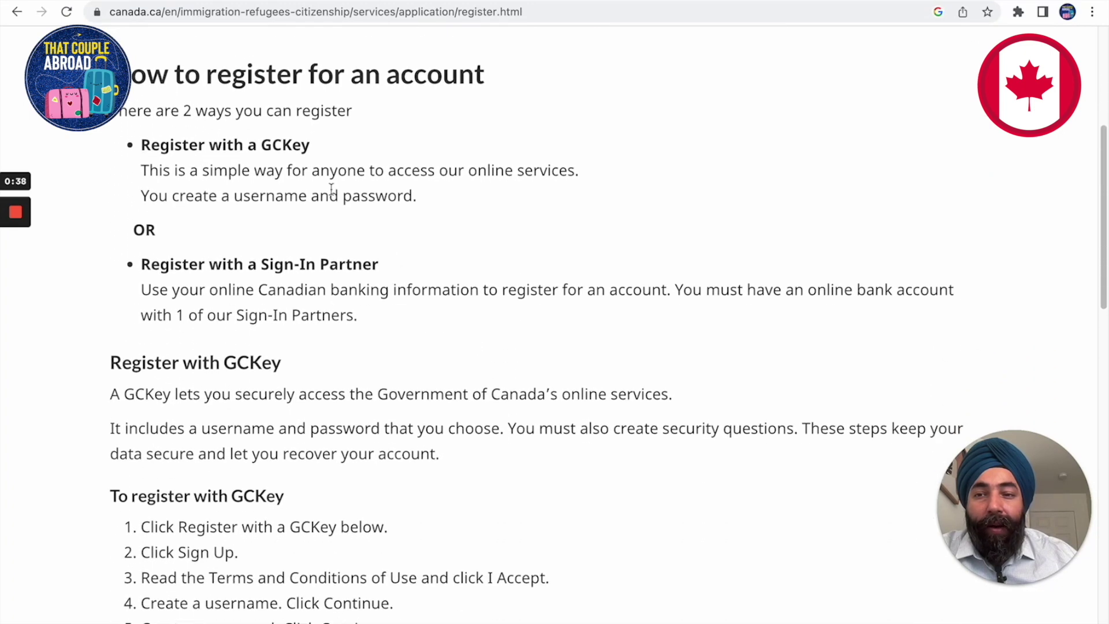
{"action": "left_click_drag", "start_coordinate": [317, 148], "coordinate": [140, 145]}
{"action": "scroll", "coordinate": [261, 256], "scroll_direction": "down", "scroll_amount": 8}
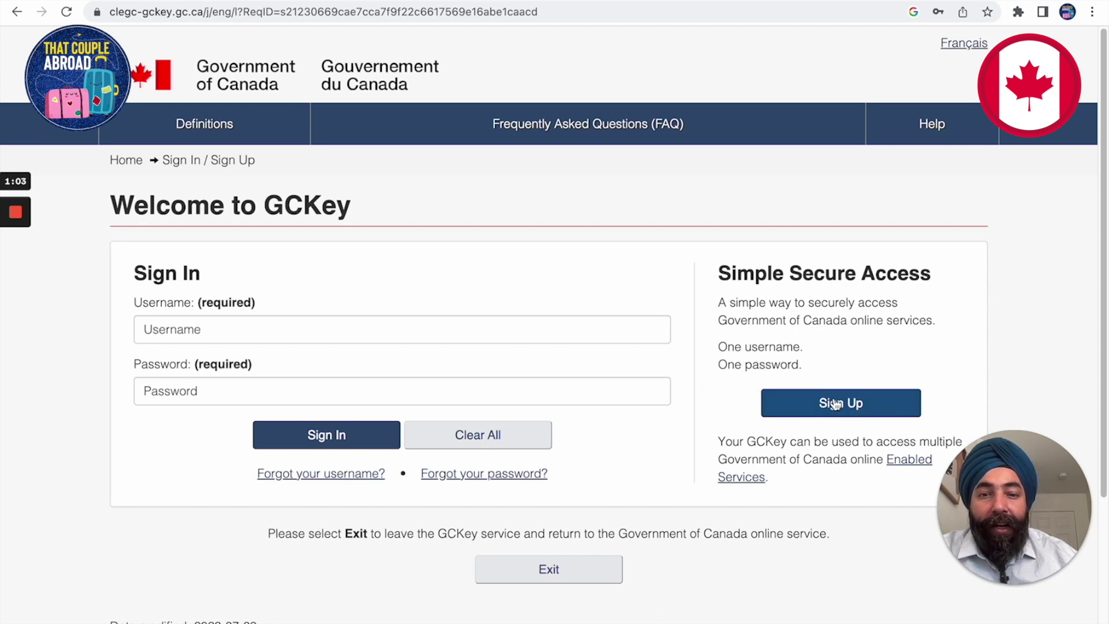
Step: Start a GCKey sign-up, accept the terms and conditions, and submit a username
{"action": "left_click", "coordinate": [897, 411]}
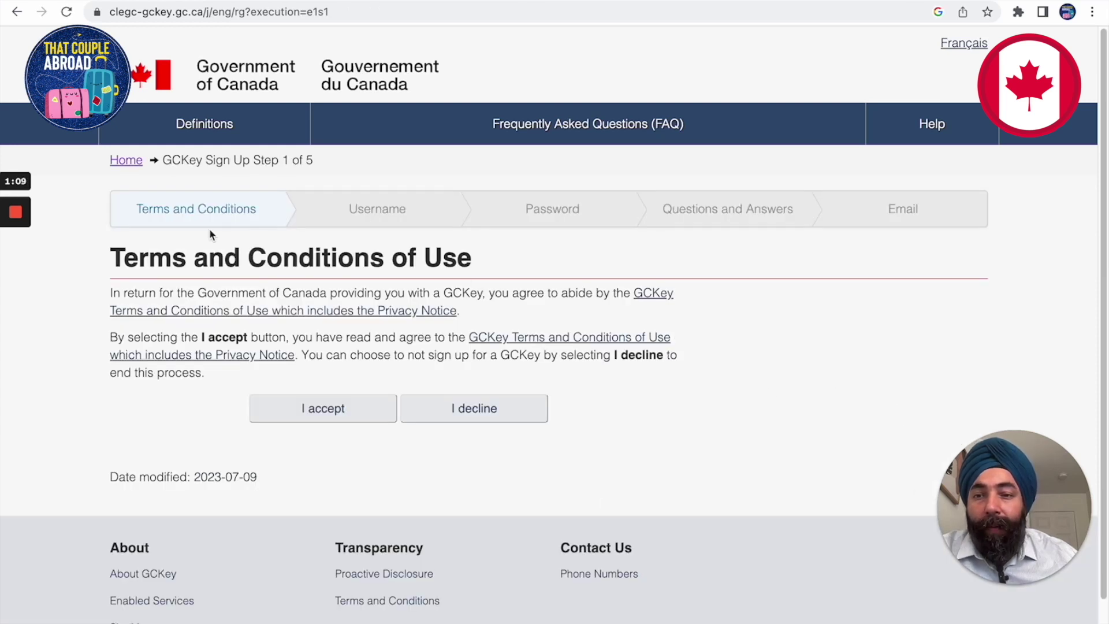
{"action": "left_click_drag", "start_coordinate": [110, 258], "coordinate": [481, 262]}
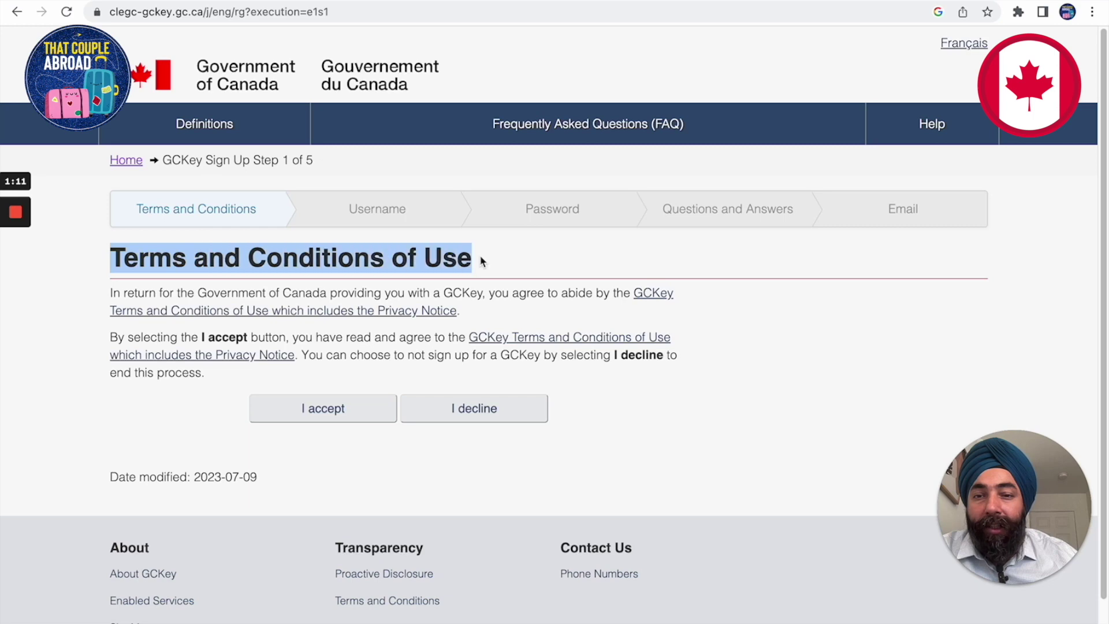
{"action": "left_click", "coordinate": [339, 411]}
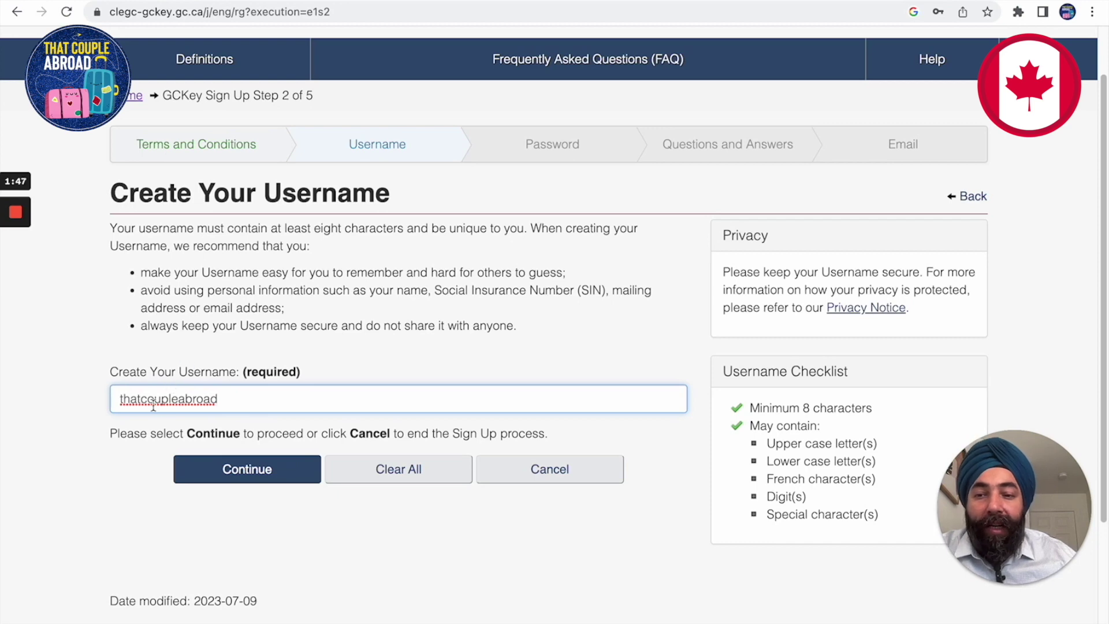
{"action": "left_click", "coordinate": [244, 480]}
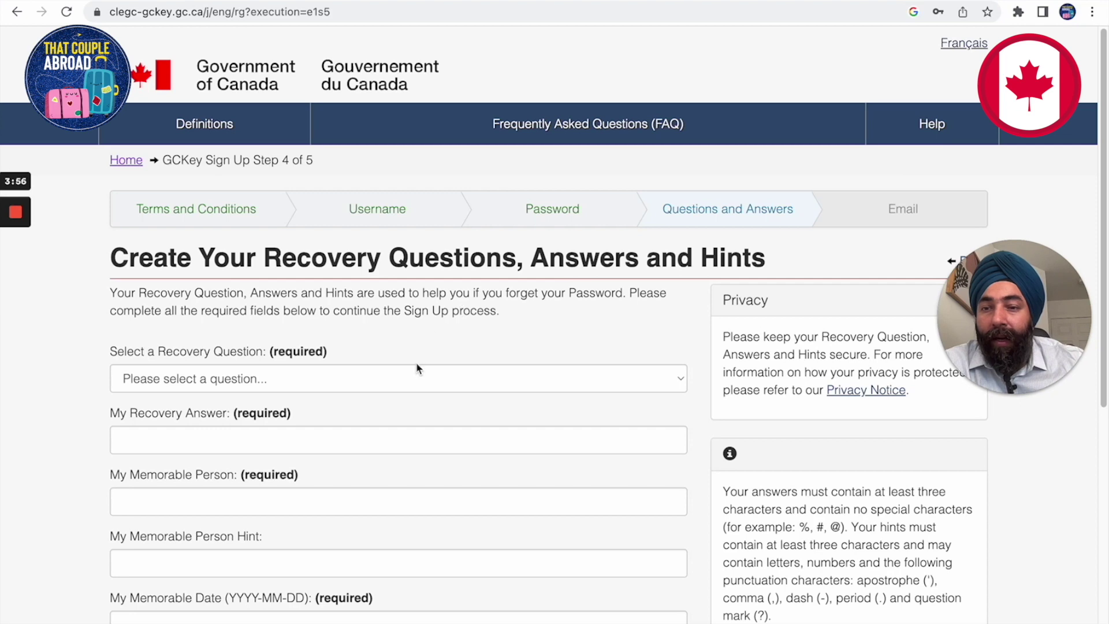
Step: Choose a recovery question, fill in answers and hints, then add a recovery email
{"action": "scroll", "coordinate": [416, 362], "scroll_direction": "down", "scroll_amount": 2}
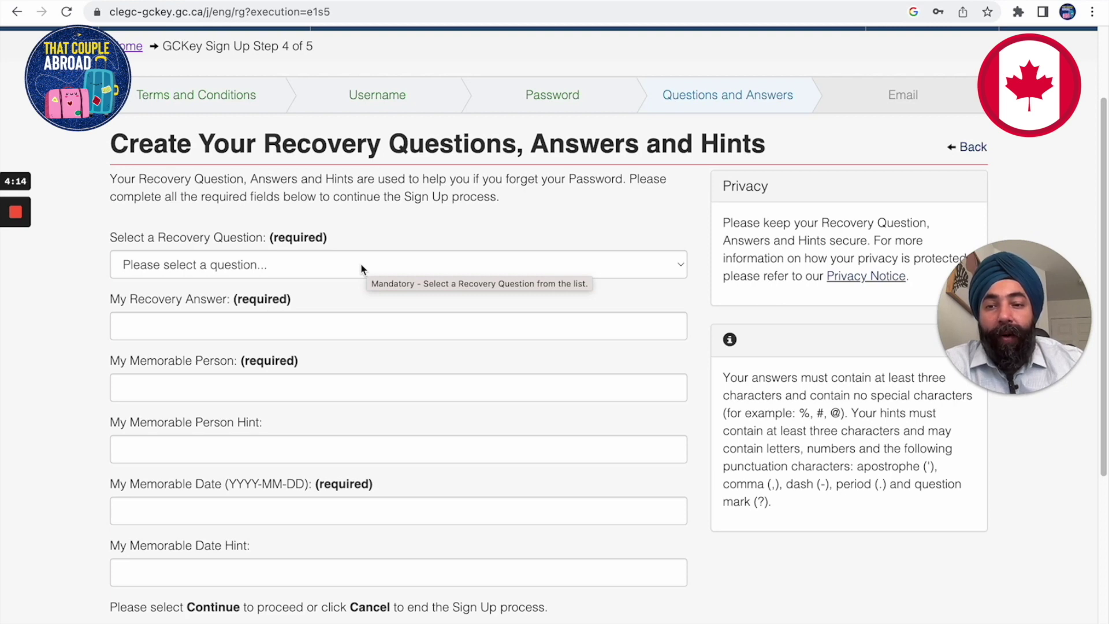
{"action": "left_click", "coordinate": [362, 268]}
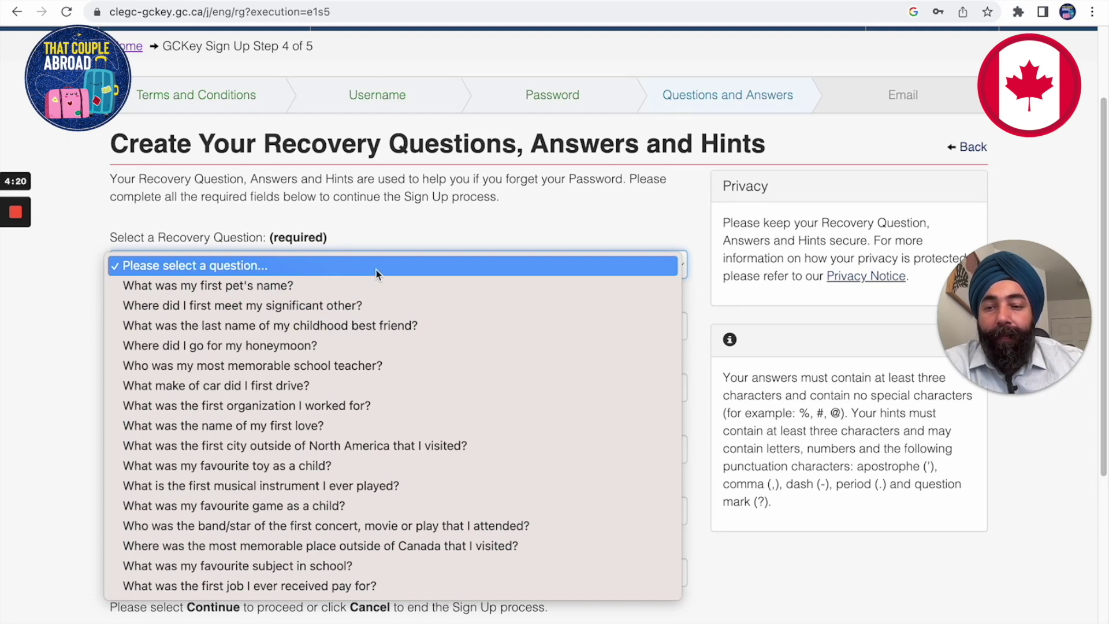
{"action": "left_click", "coordinate": [416, 230]}
{"action": "left_click", "coordinate": [391, 261]}
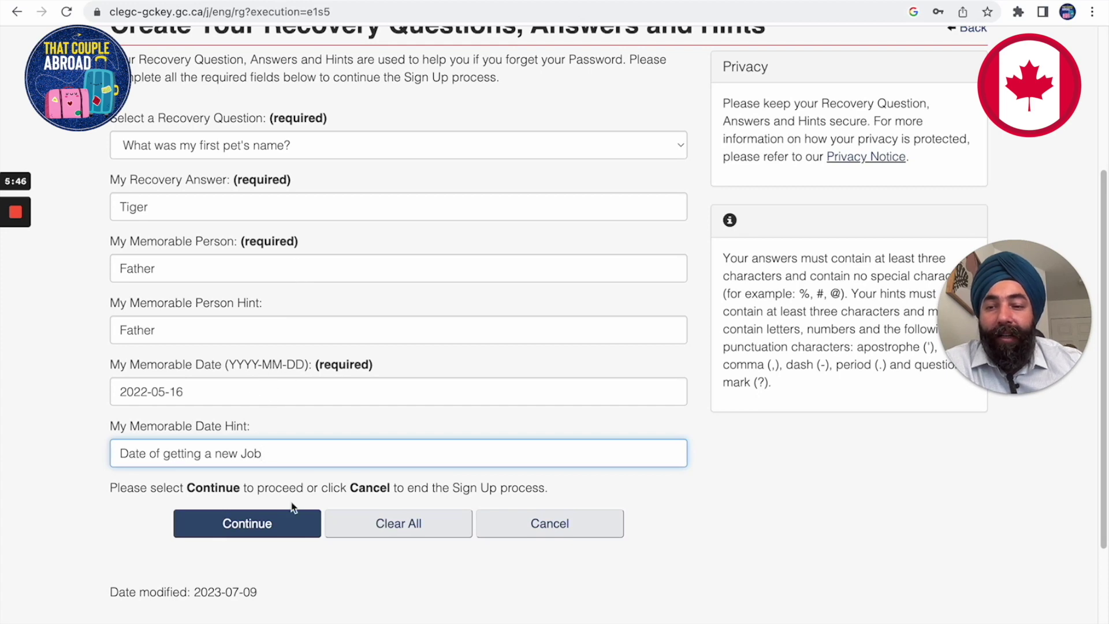
{"action": "left_click", "coordinate": [252, 530]}
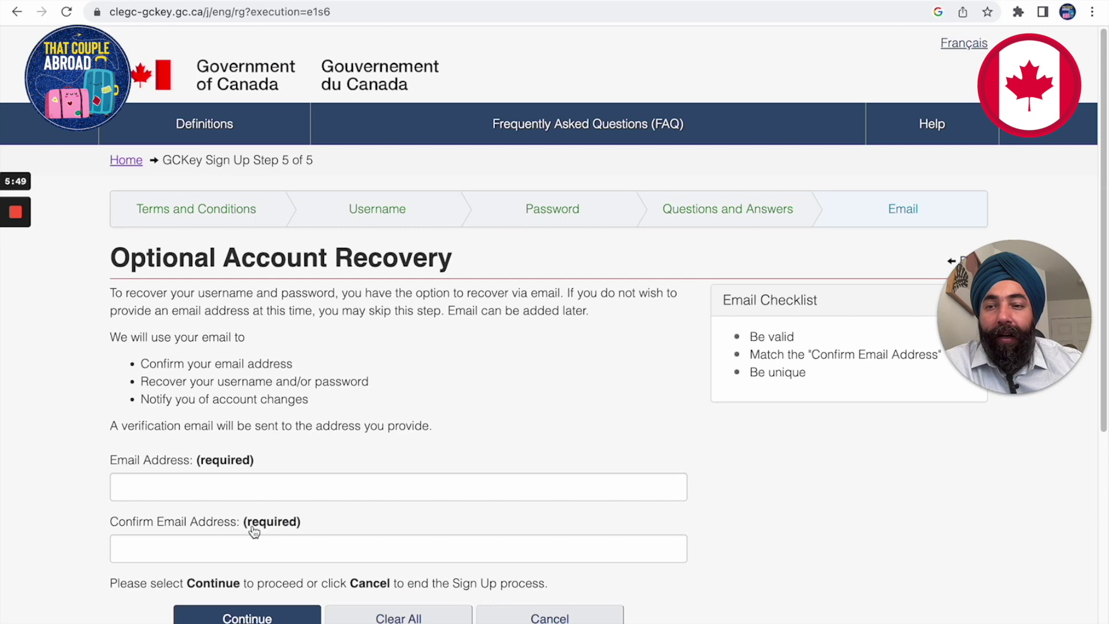
{"action": "scroll", "coordinate": [286, 93], "scroll_direction": "down", "scroll_amount": 3}
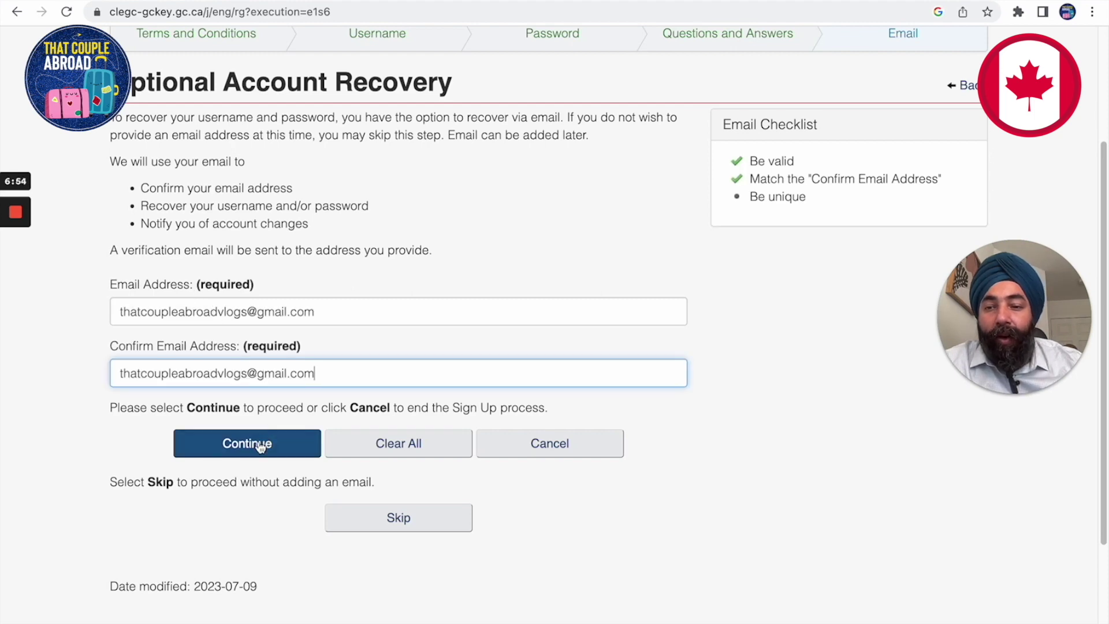
{"action": "left_click", "coordinate": [260, 446]}
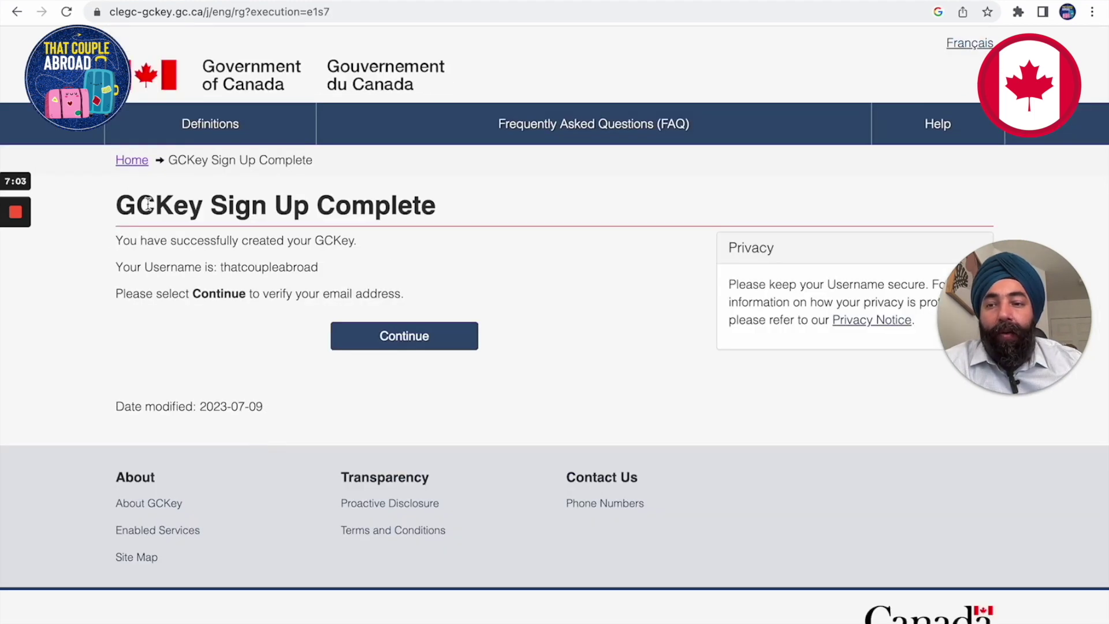
Step: Review the Sign Up Complete page, go to email confirmation, and open a new tab
{"action": "left_click_drag", "start_coordinate": [137, 203], "coordinate": [411, 201]}
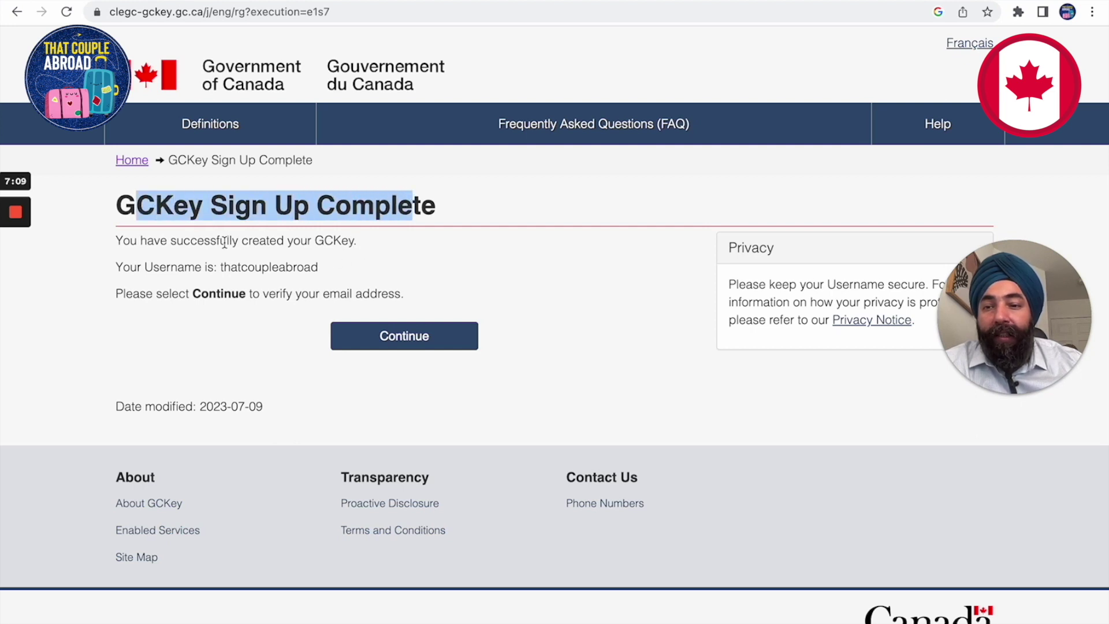
{"action": "left_click_drag", "start_coordinate": [330, 272], "coordinate": [213, 267]}
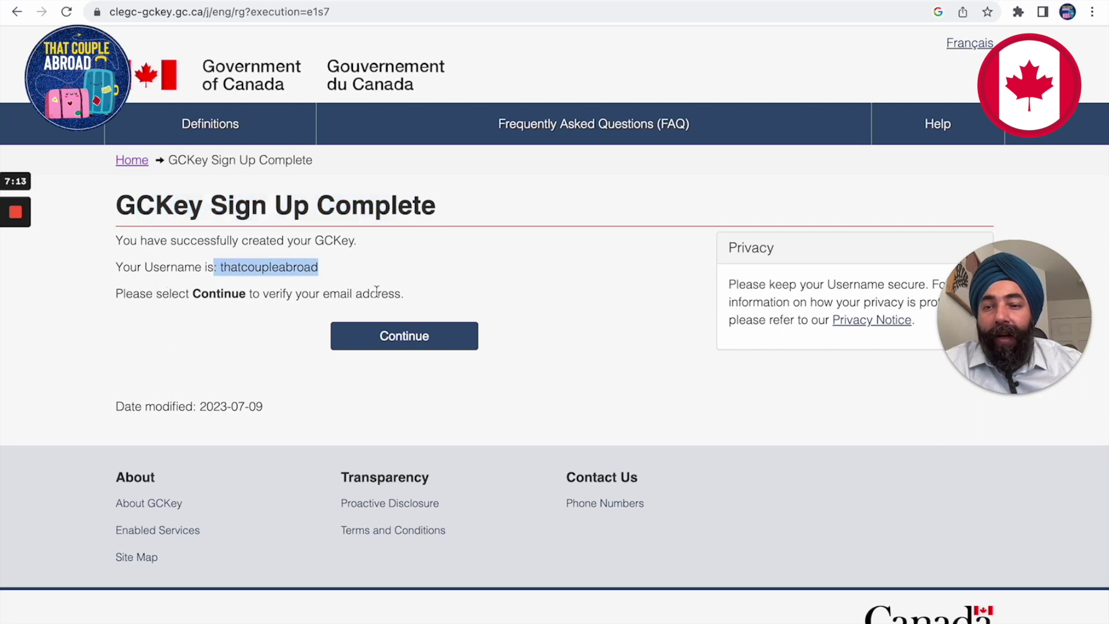
{"action": "left_click", "coordinate": [395, 333]}
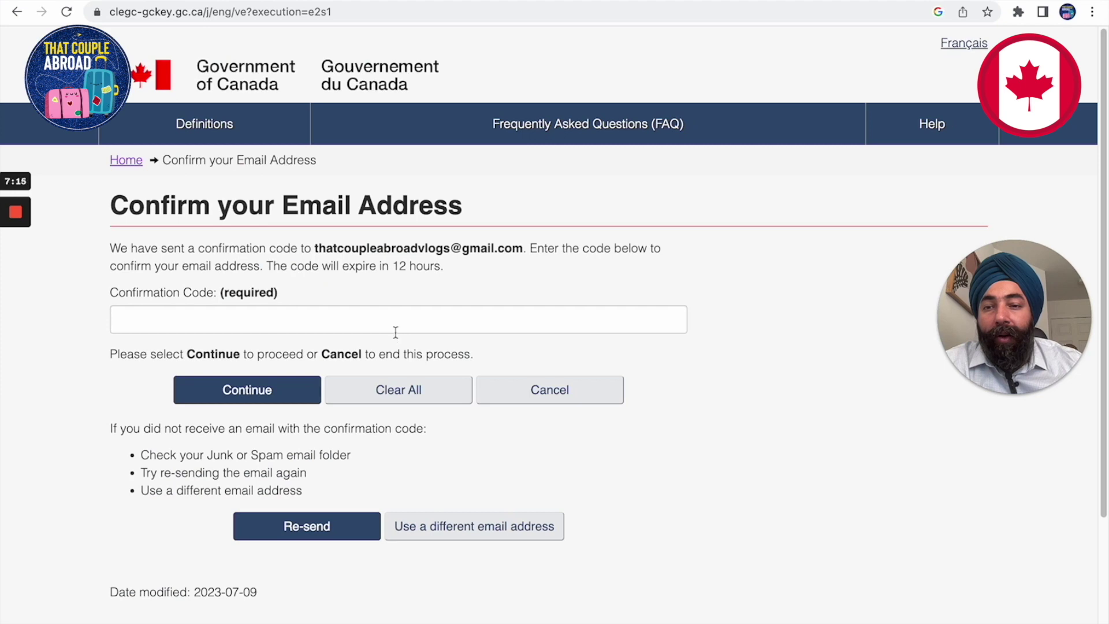
{"action": "left_click", "coordinate": [429, 0]}
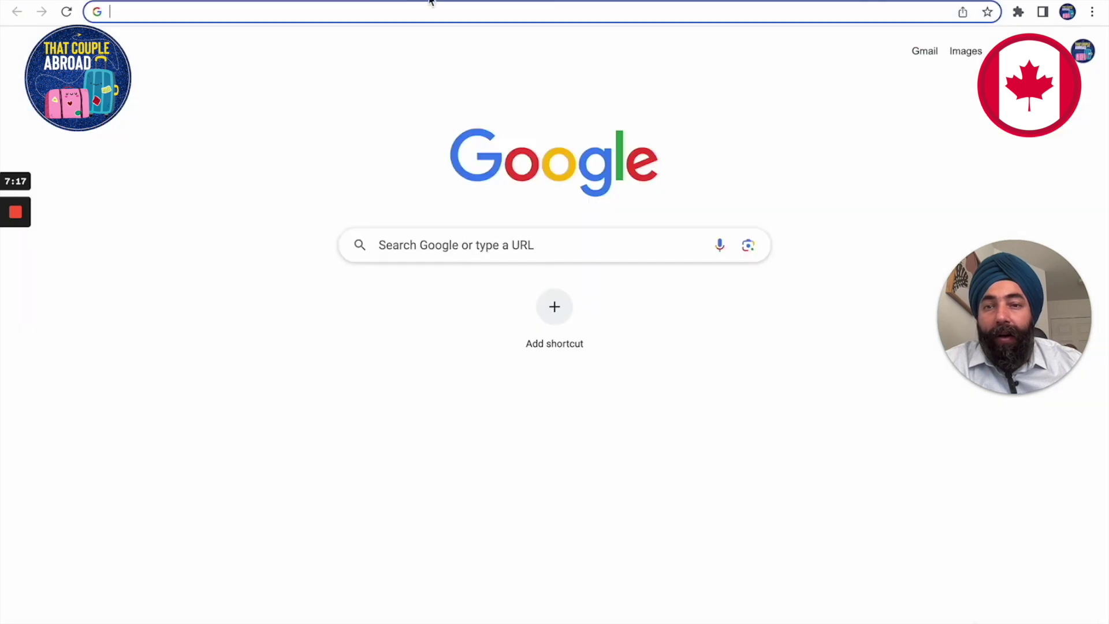
Step: Go to Gmail and open the 'Please Verify Your GCKey Email' message with the code
{"action": "left_click", "coordinate": [417, 10]}
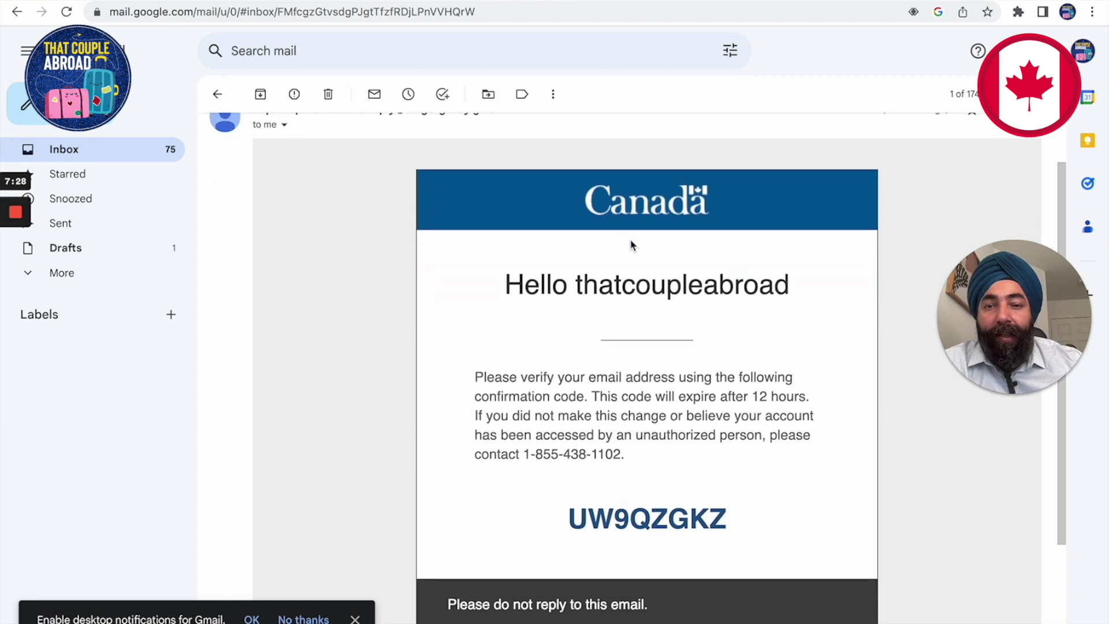
{"action": "scroll", "coordinate": [631, 245], "scroll_direction": "up", "scroll_amount": 2}
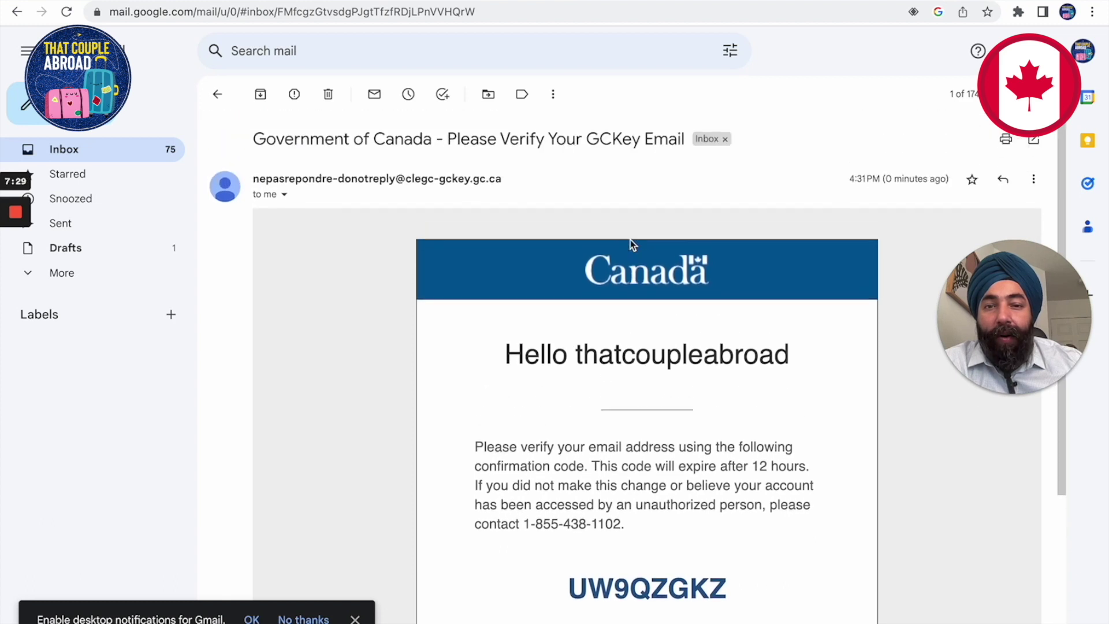
{"action": "scroll", "coordinate": [474, 224], "scroll_direction": "down", "scroll_amount": 1}
{"action": "scroll", "coordinate": [472, 222], "scroll_direction": "up", "scroll_amount": 1}
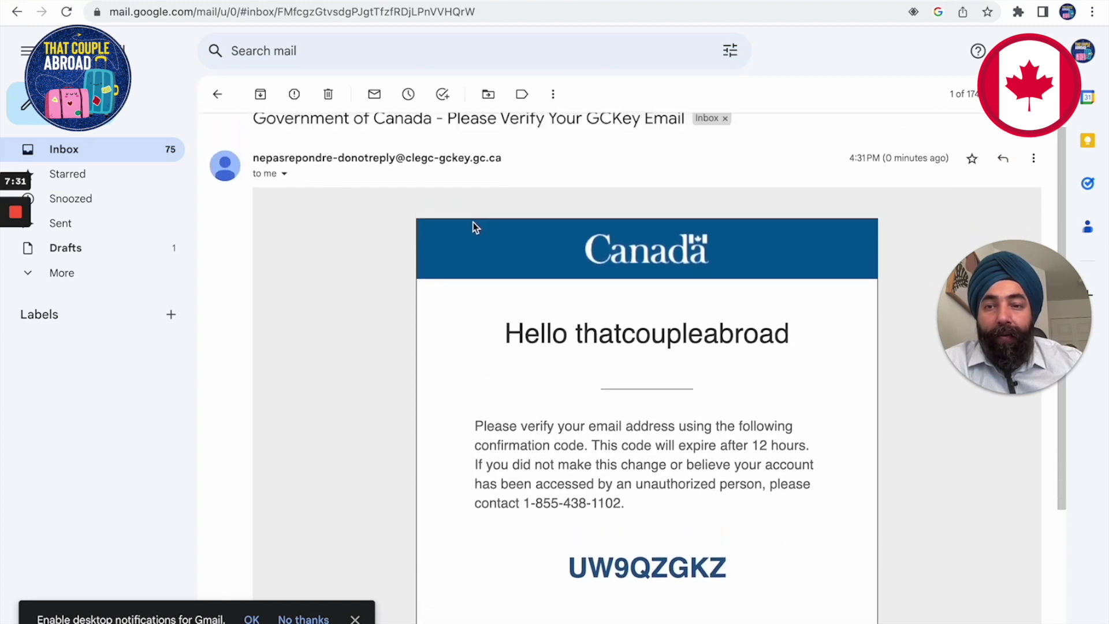
{"action": "scroll", "coordinate": [527, 284], "scroll_direction": "down", "scroll_amount": 1}
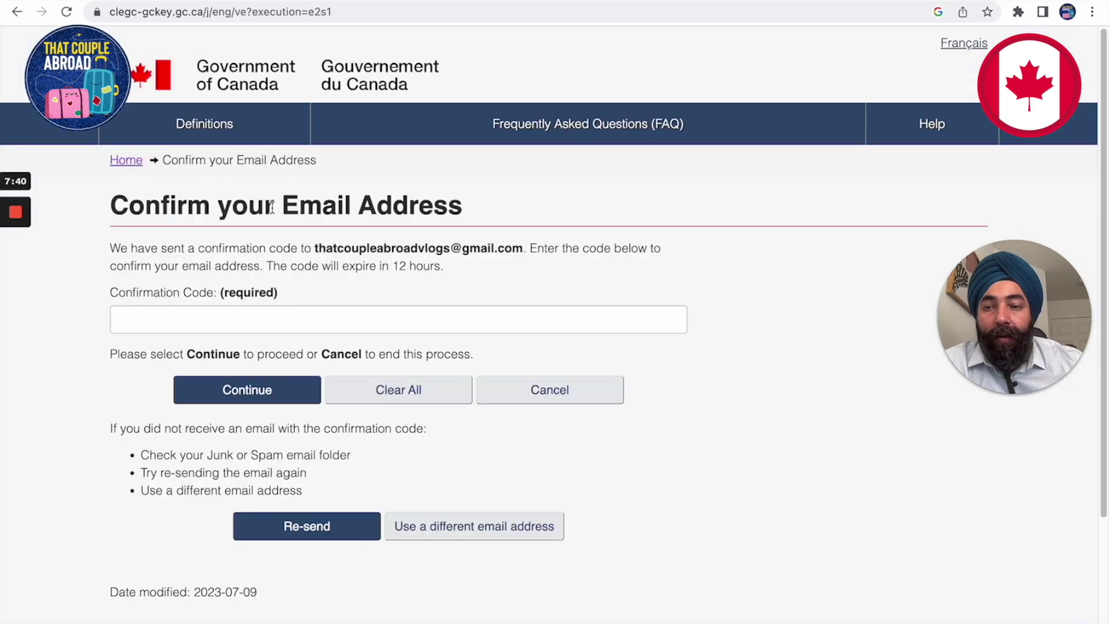
Step: Paste the emailed confirmation code to verify the email, then return to the Government of Canada service
{"action": "left_click", "coordinate": [183, 316]}
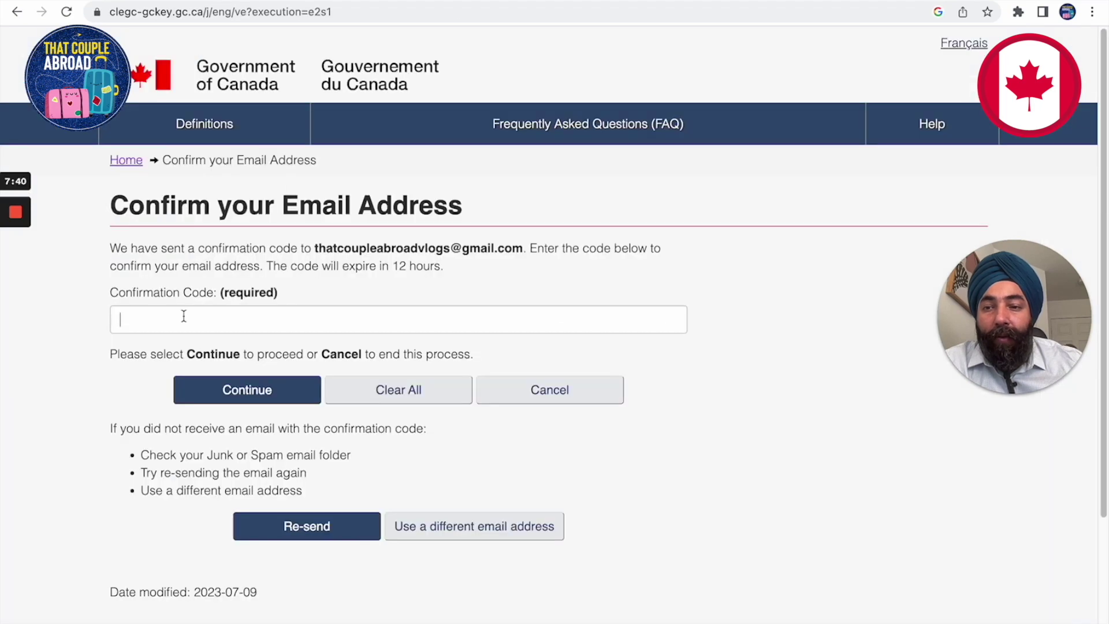
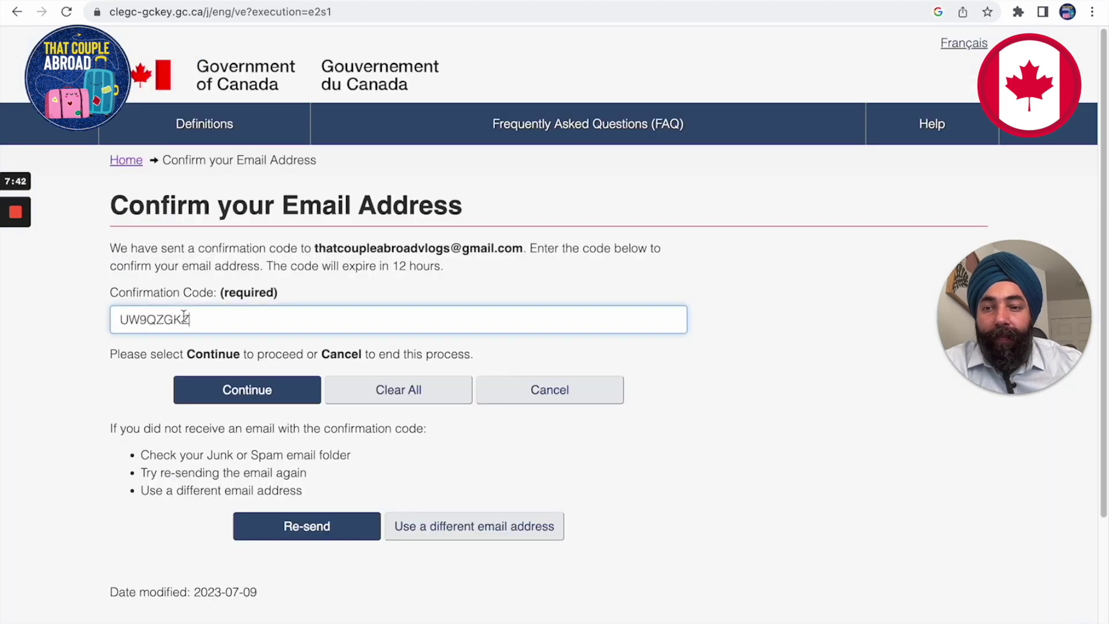
{"action": "left_click", "coordinate": [247, 393]}
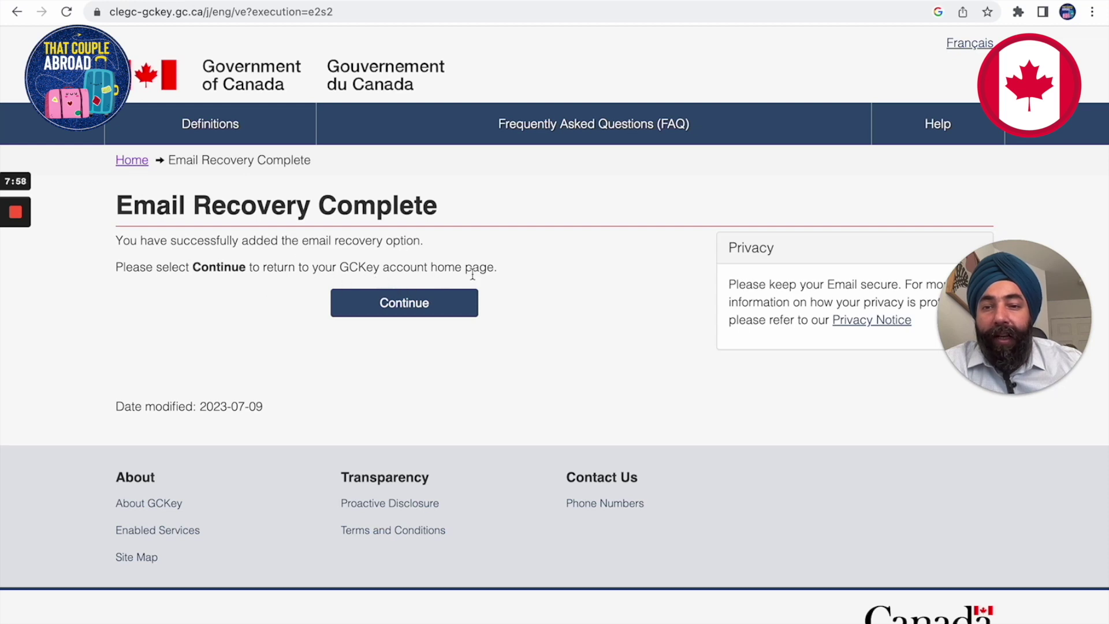
{"action": "left_click", "coordinate": [384, 304]}
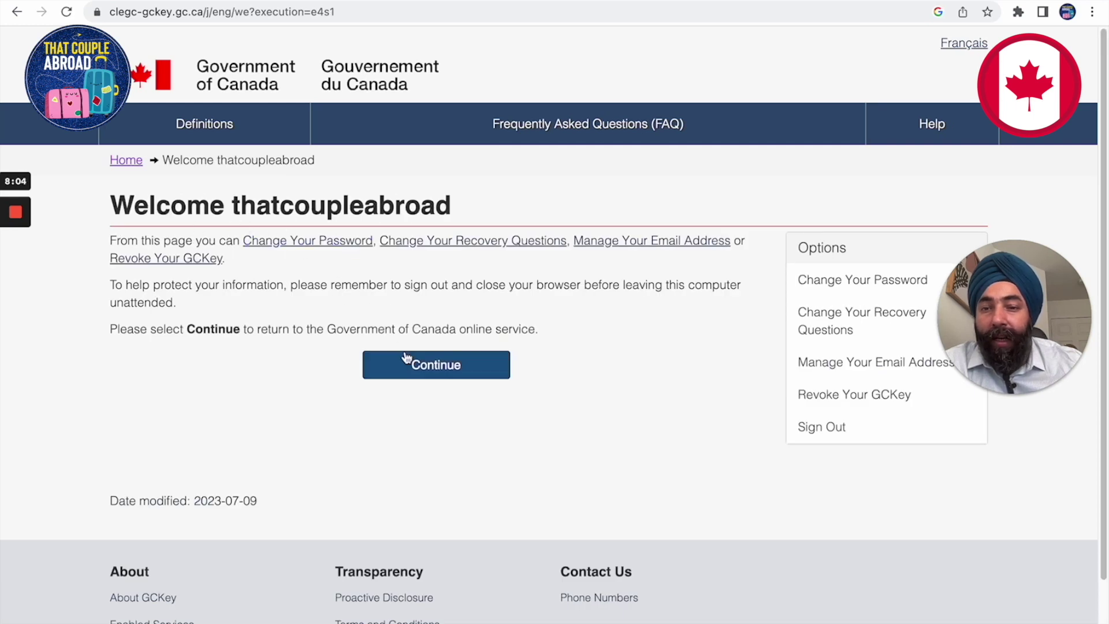
{"action": "left_click", "coordinate": [423, 370]}
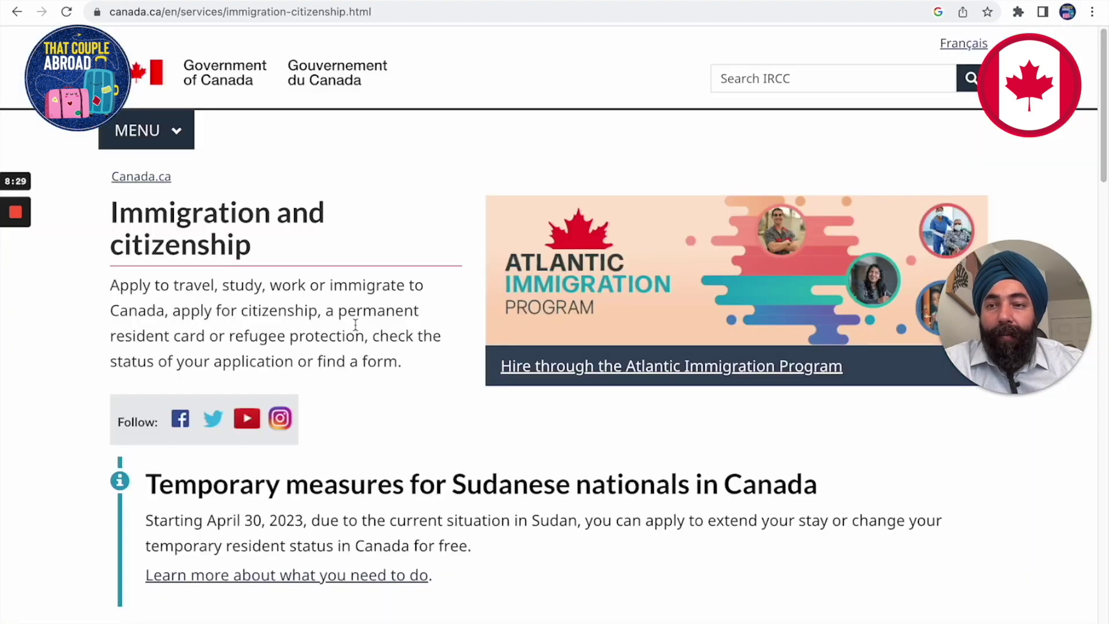
Step: Sign in with GCKey and accept the IRCC terms and conditions of use
{"action": "scroll", "coordinate": [421, 186], "scroll_direction": "down", "scroll_amount": 10}
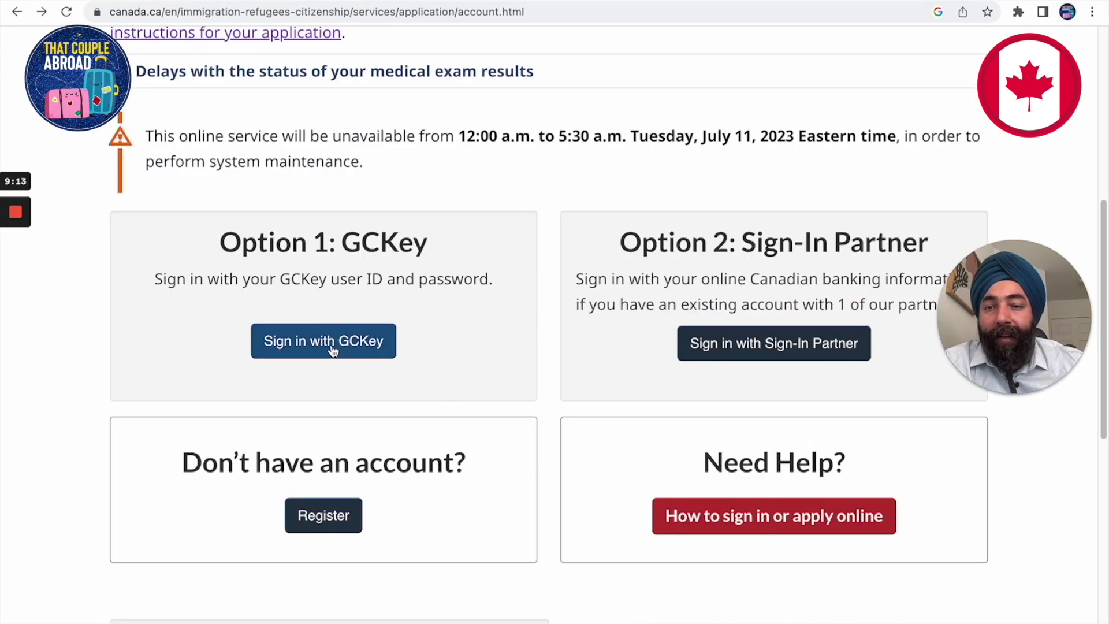
{"action": "left_click", "coordinate": [333, 350]}
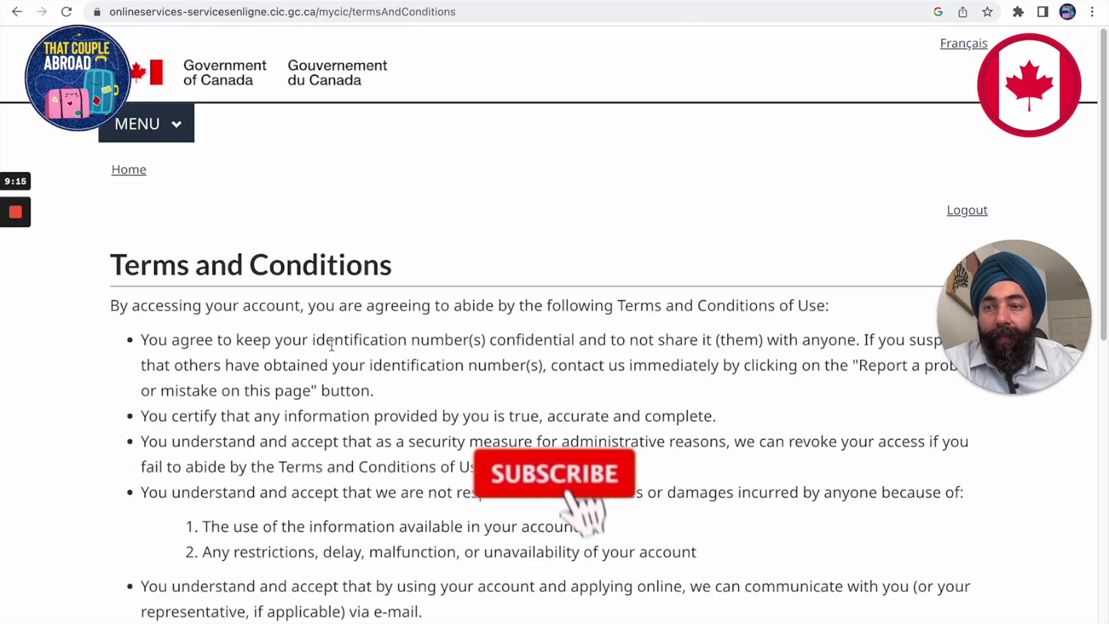
{"action": "scroll", "coordinate": [332, 349], "scroll_direction": "down", "scroll_amount": 5}
{"action": "scroll", "coordinate": [332, 352], "scroll_direction": "up", "scroll_amount": 5}
{"action": "scroll", "coordinate": [332, 350], "scroll_direction": "down", "scroll_amount": 5}
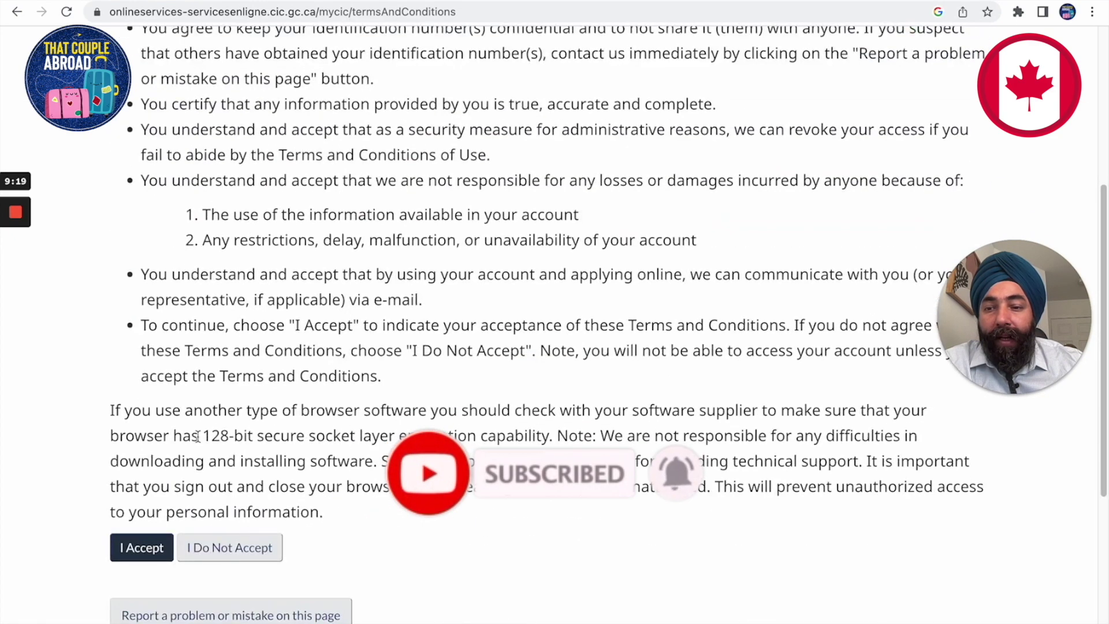
{"action": "left_click", "coordinate": [128, 556]}
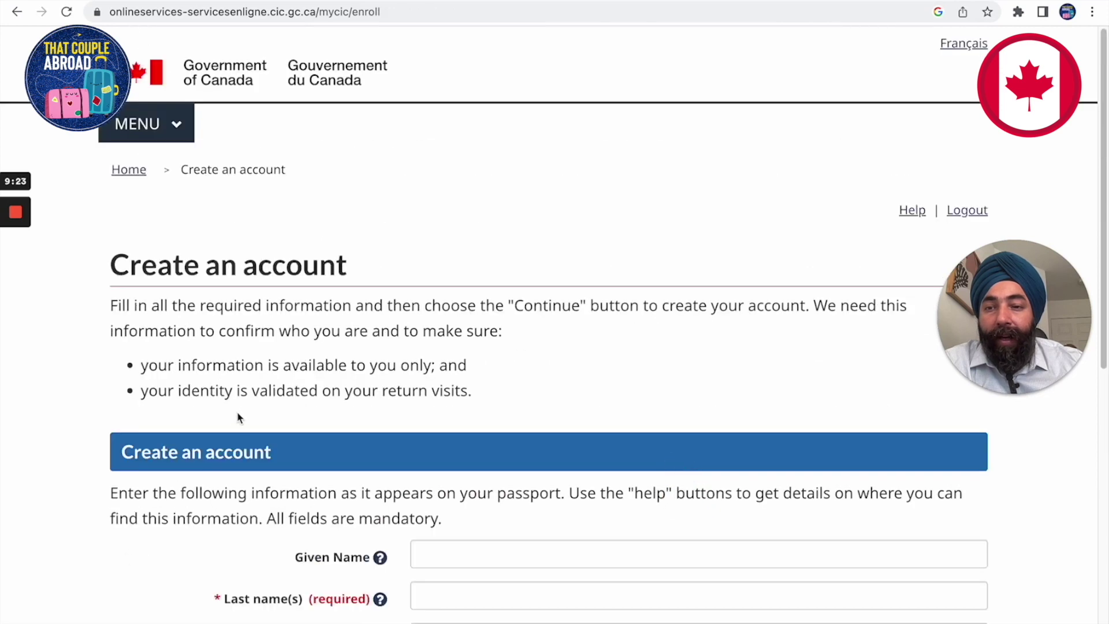
Step: Enter the given name, last name and email, choose English notifications, and submit
{"action": "scroll", "coordinate": [236, 361], "scroll_direction": "down", "scroll_amount": 3}
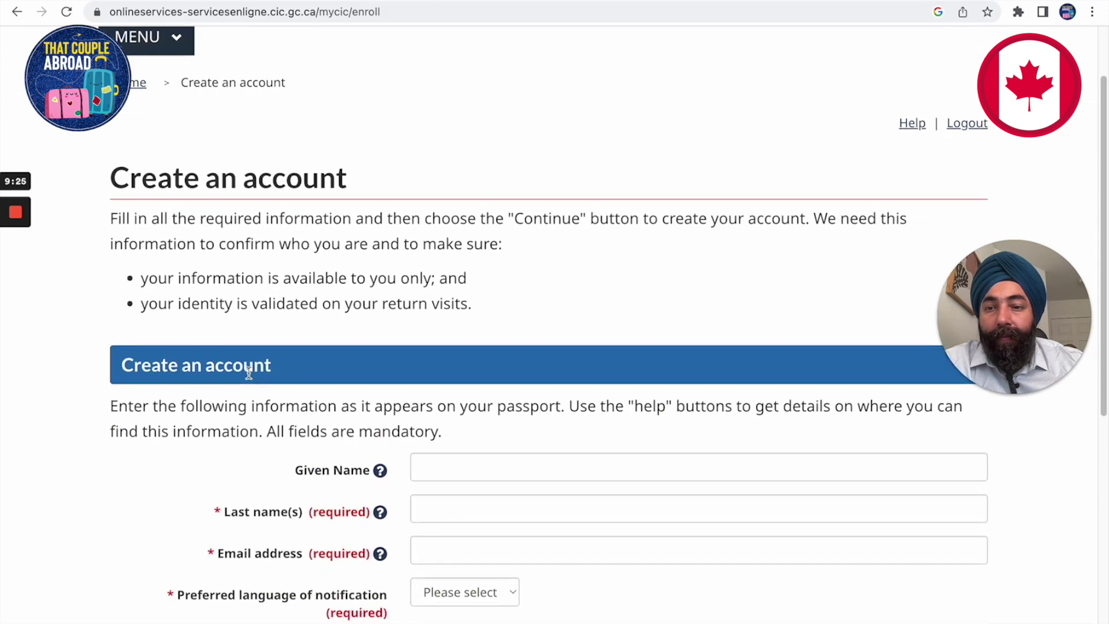
{"action": "scroll", "coordinate": [249, 372], "scroll_direction": "down", "scroll_amount": 2}
{"action": "scroll", "coordinate": [258, 368], "scroll_direction": "down", "scroll_amount": 7}
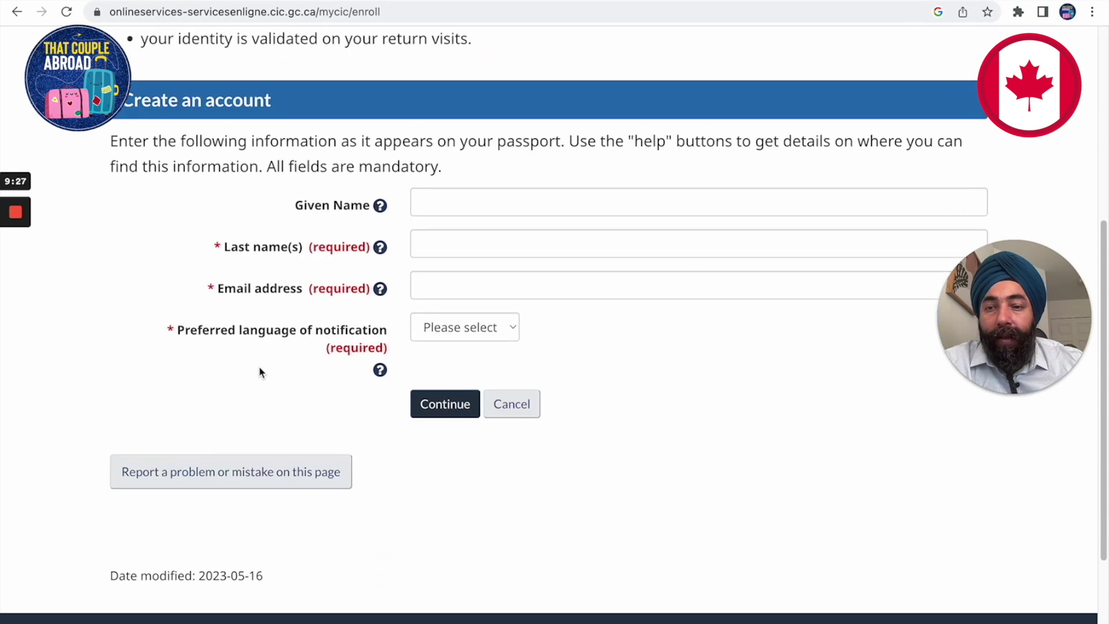
{"action": "left_click", "coordinate": [465, 201]}
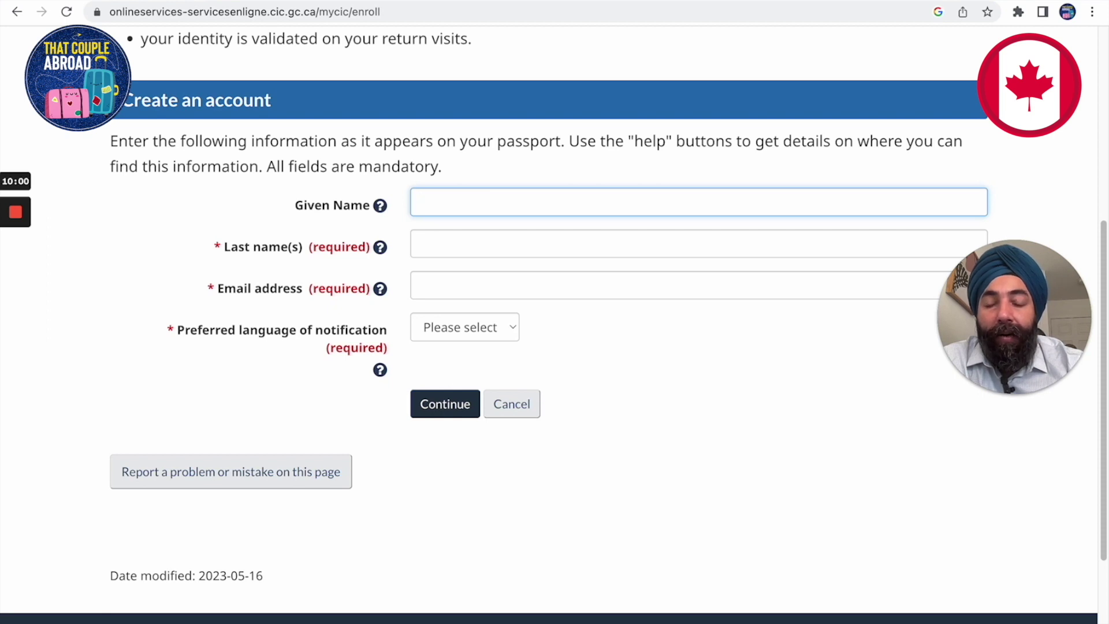
{"action": "type", "text": "hat"}
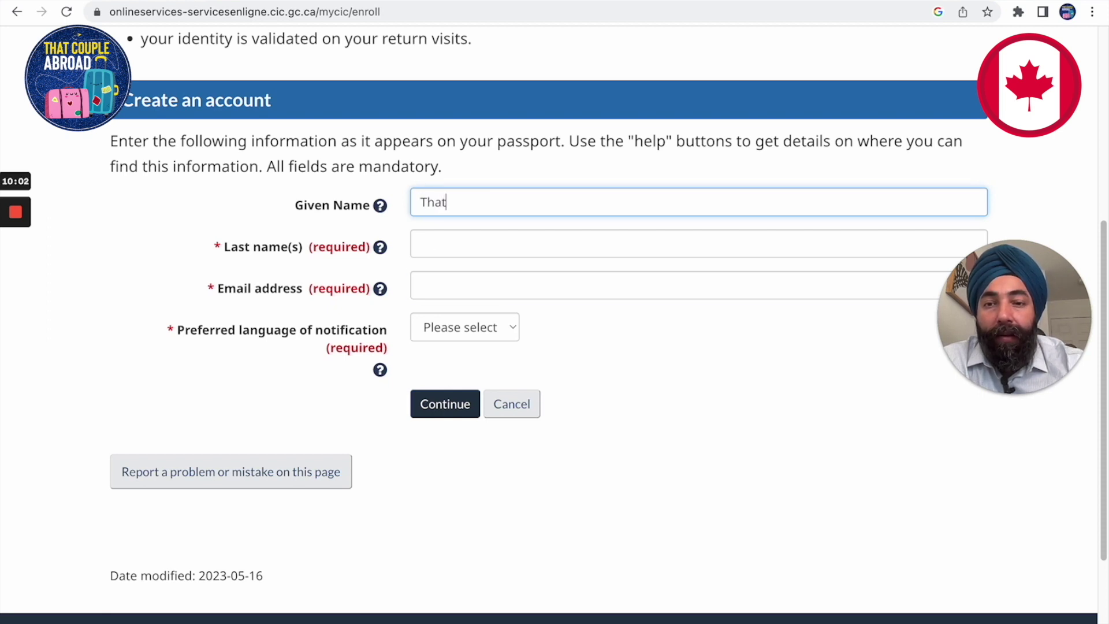
{"action": "left_click", "coordinate": [477, 330]}
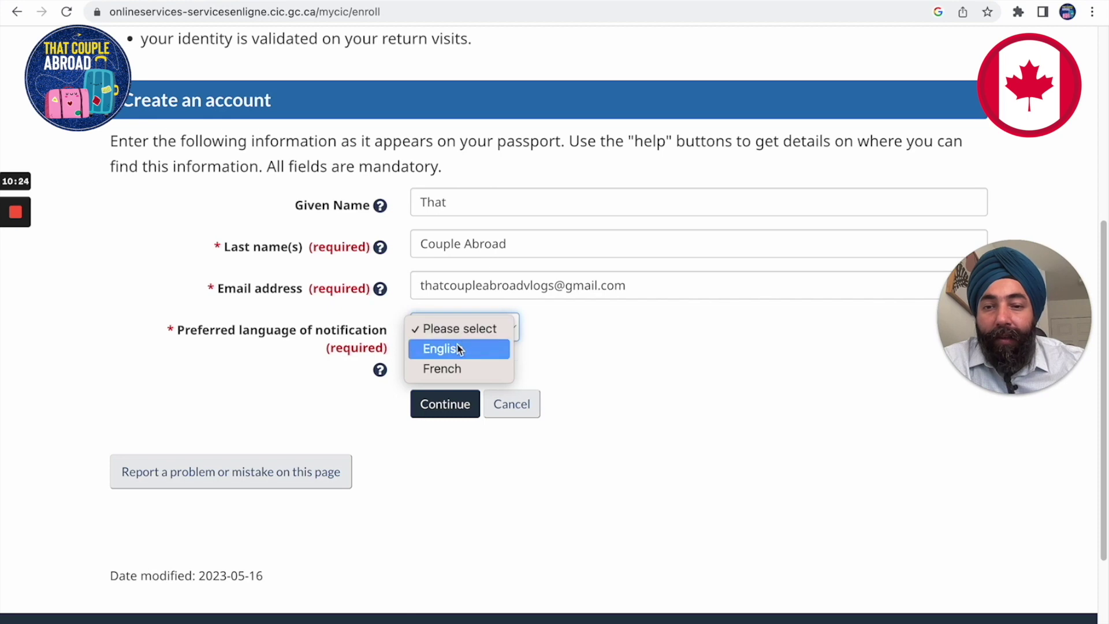
{"action": "left_click", "coordinate": [459, 349]}
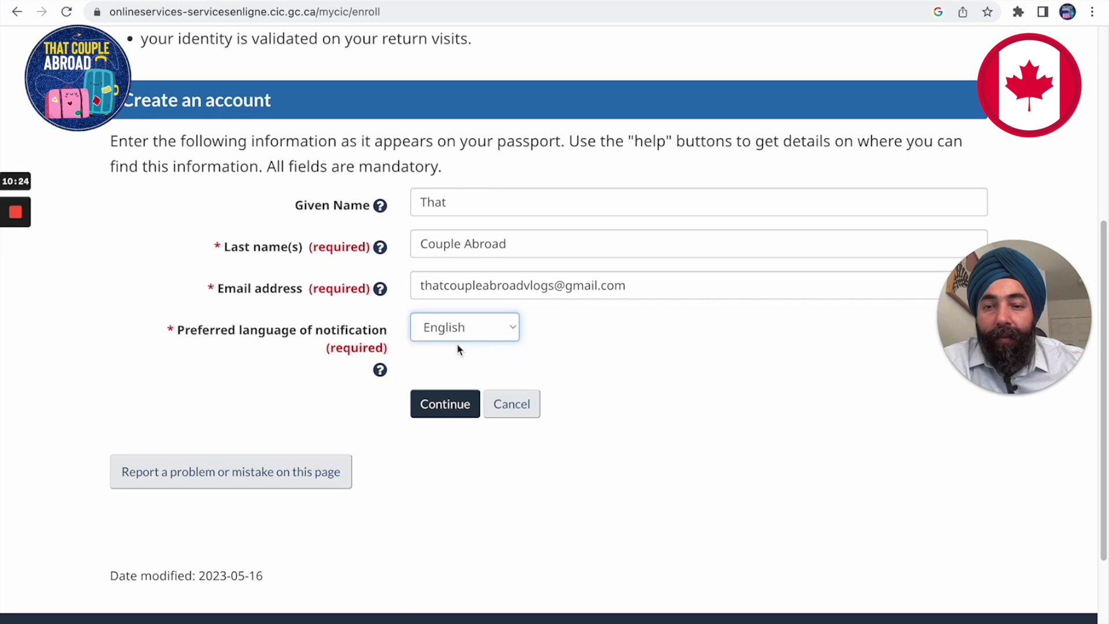
{"action": "left_click", "coordinate": [441, 405]}
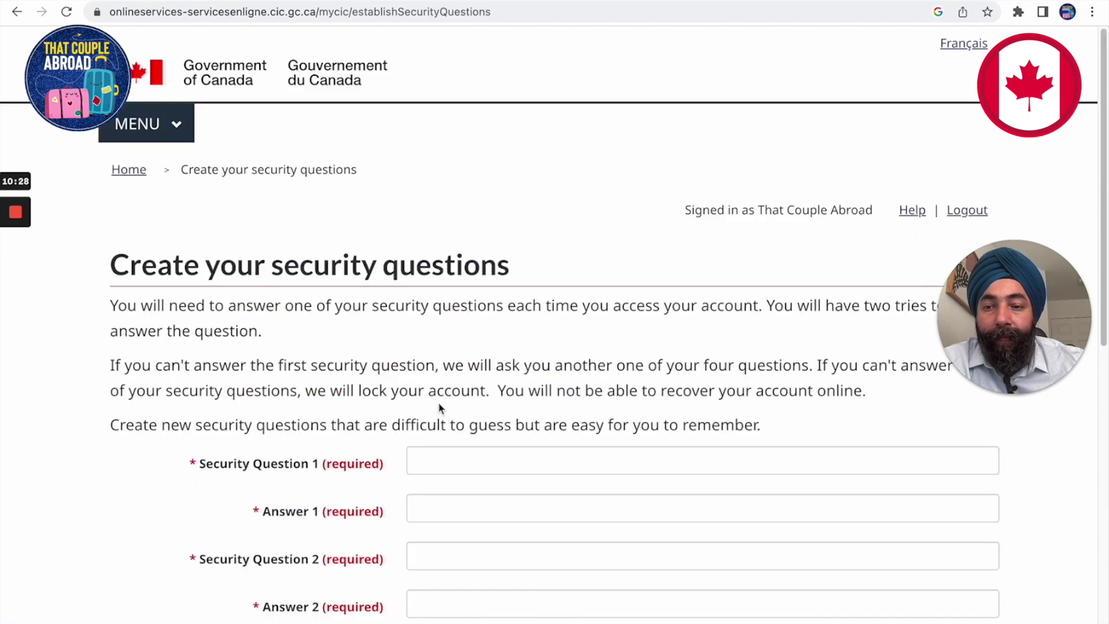
Step: Fill in the four security questions and answers and submit them
{"action": "scroll", "coordinate": [439, 408], "scroll_direction": "down", "scroll_amount": 3}
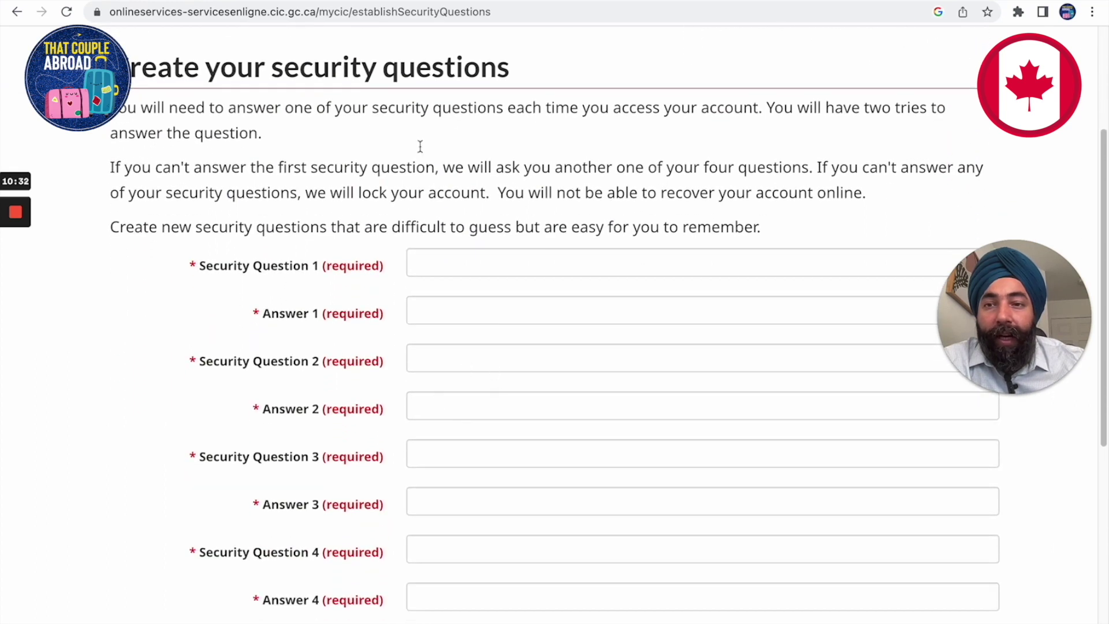
{"action": "left_click_drag", "start_coordinate": [283, 68], "coordinate": [515, 79]}
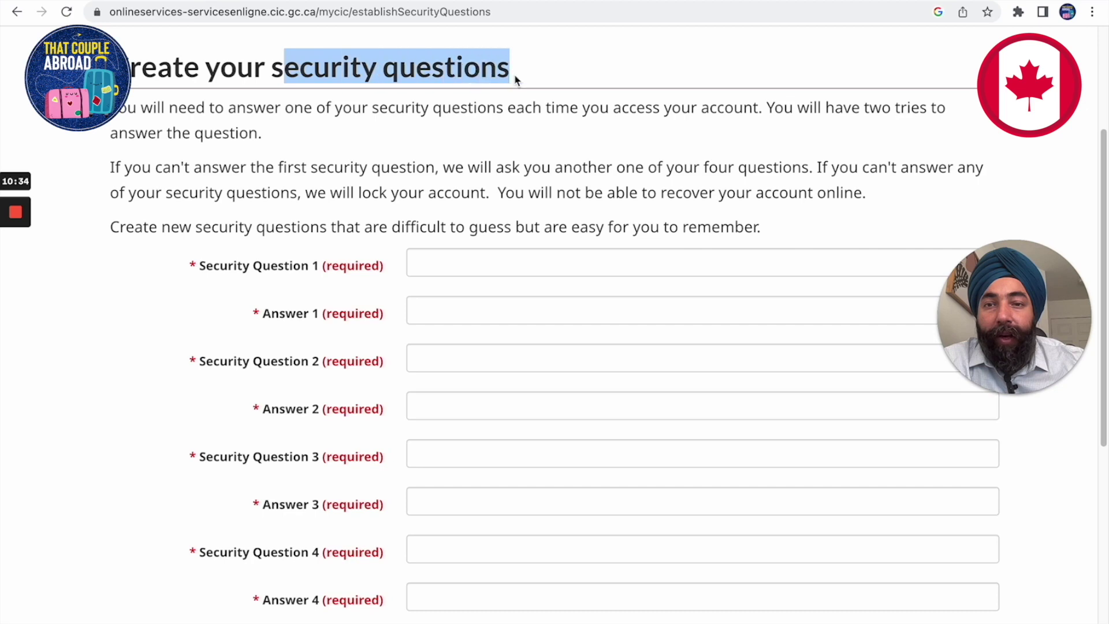
{"action": "scroll", "coordinate": [497, 156], "scroll_direction": "down", "scroll_amount": 2}
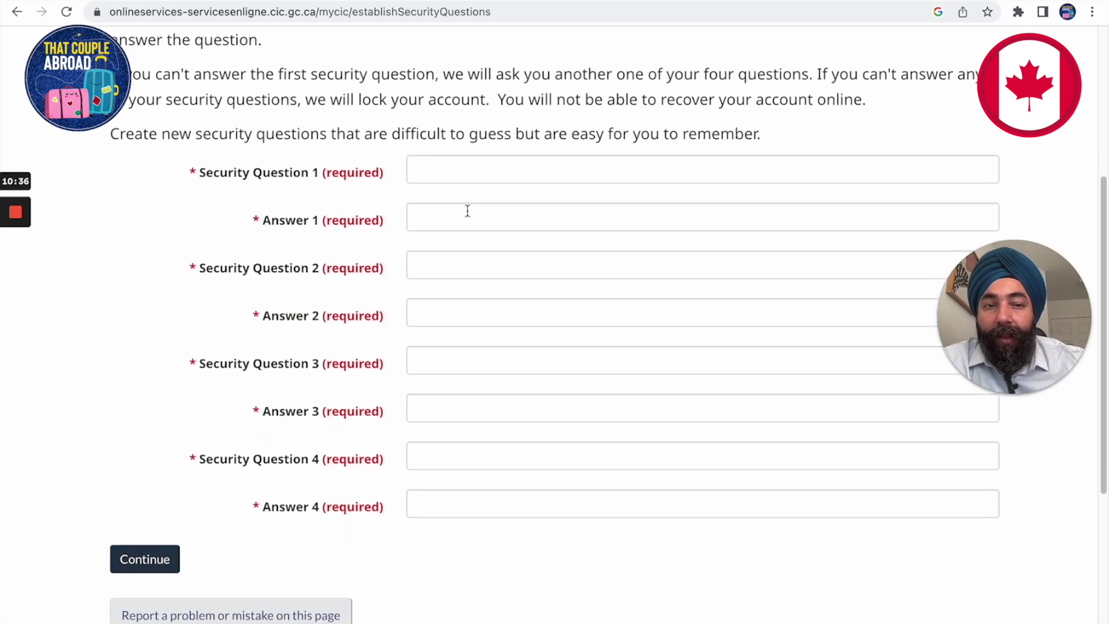
{"action": "left_click", "coordinate": [466, 169]}
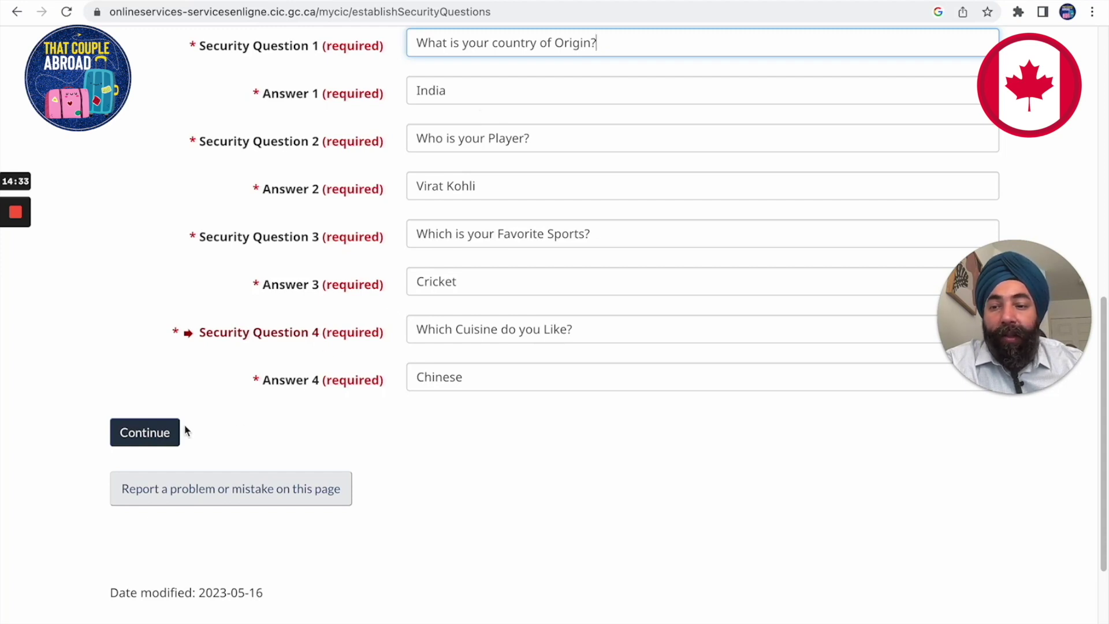
{"action": "left_click", "coordinate": [146, 433]}
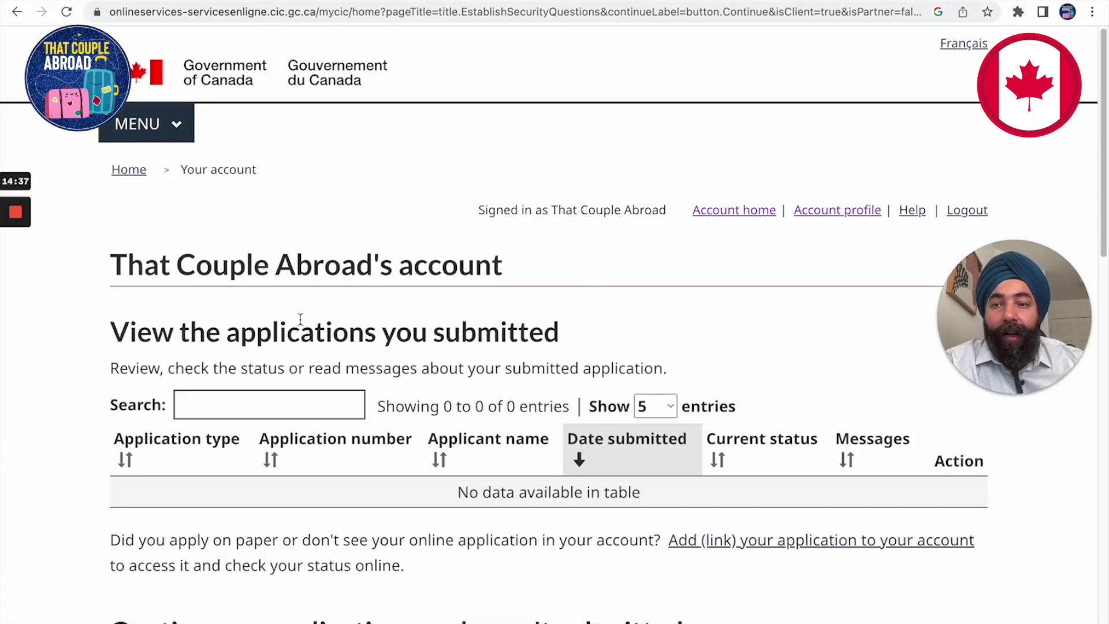
Step: Scroll the new account home page down to the Start an application section
{"action": "scroll", "coordinate": [301, 319], "scroll_direction": "down", "scroll_amount": 6}
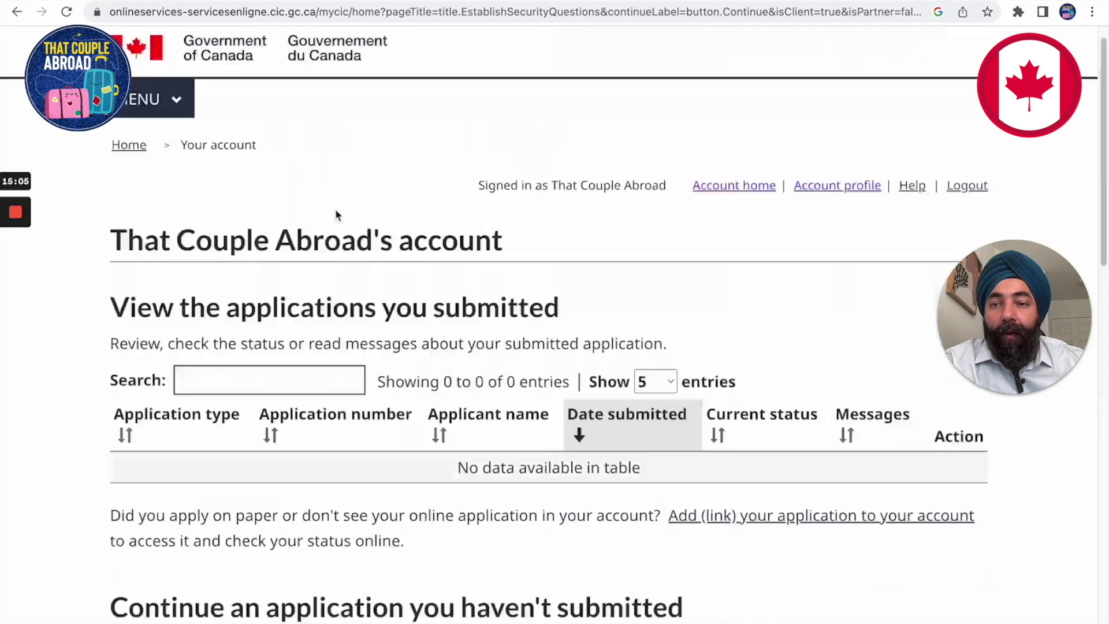
{"action": "scroll", "coordinate": [335, 209], "scroll_direction": "up", "scroll_amount": 1}
{"action": "scroll", "coordinate": [365, 176], "scroll_direction": "down", "scroll_amount": 2}
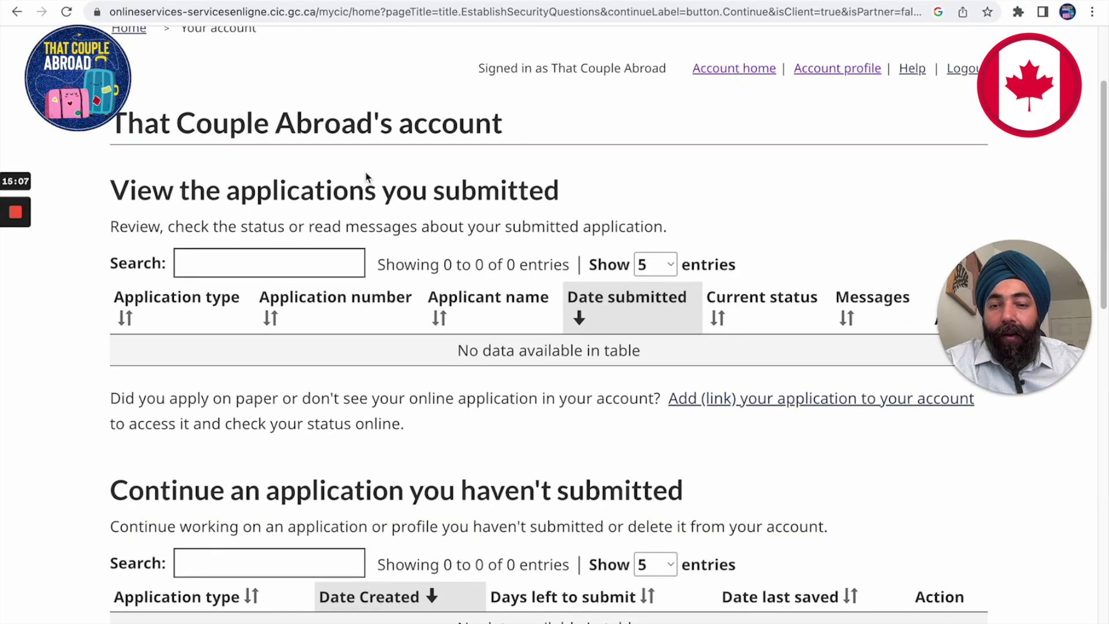
{"action": "scroll", "coordinate": [364, 171], "scroll_direction": "down", "scroll_amount": 5}
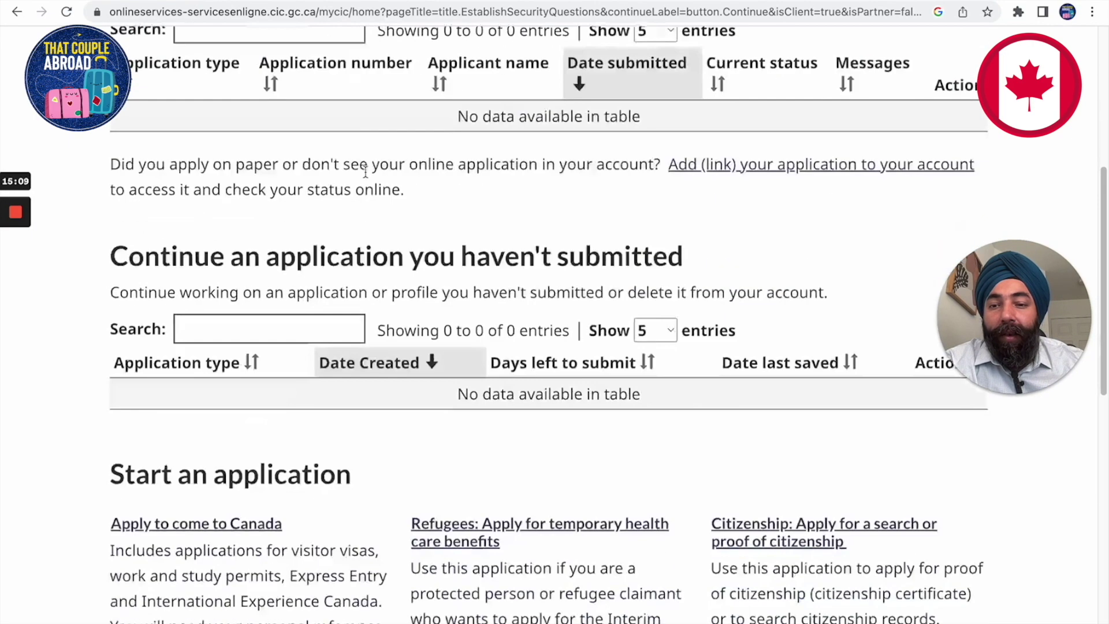
{"action": "scroll", "coordinate": [365, 171], "scroll_direction": "up", "scroll_amount": 8}
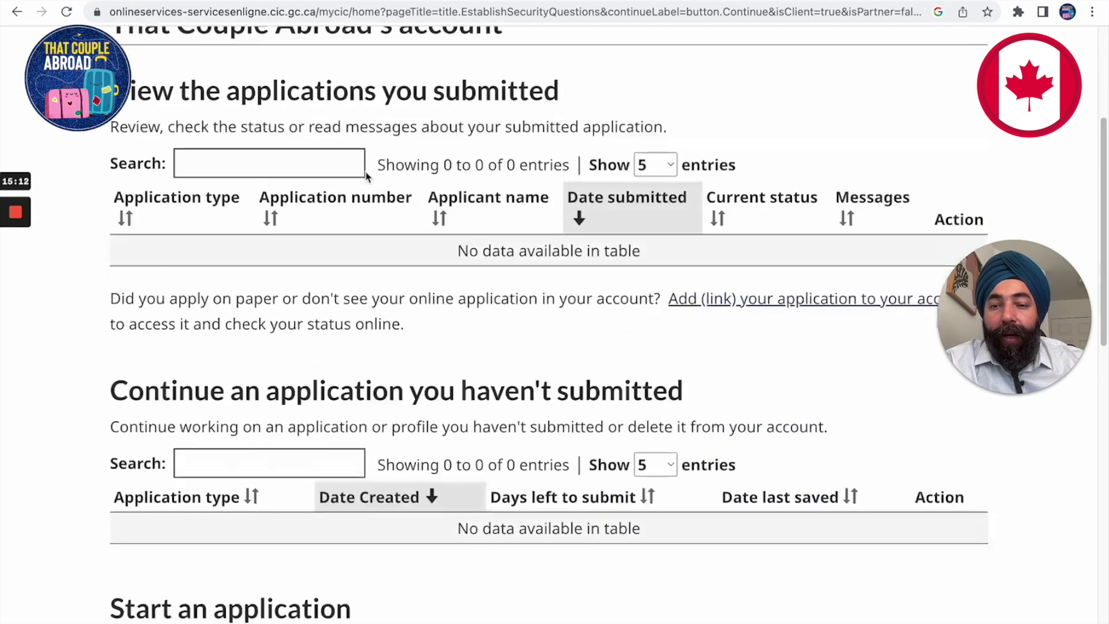
{"action": "scroll", "coordinate": [195, 123], "scroll_direction": "down", "scroll_amount": 8}
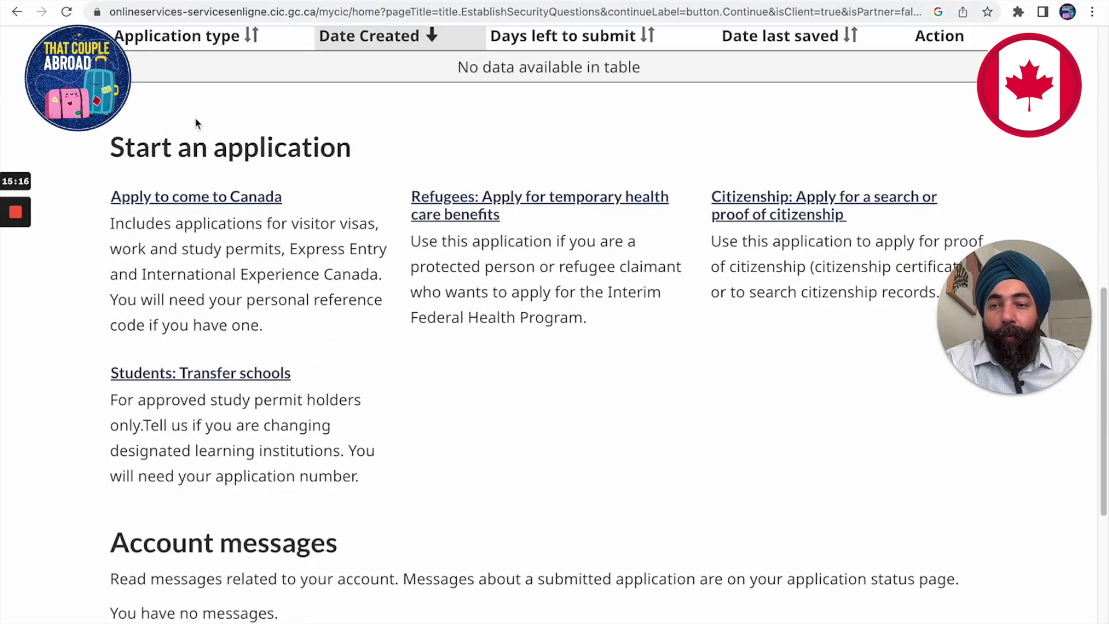
{"action": "left_click_drag", "start_coordinate": [93, 145], "coordinate": [405, 172]}
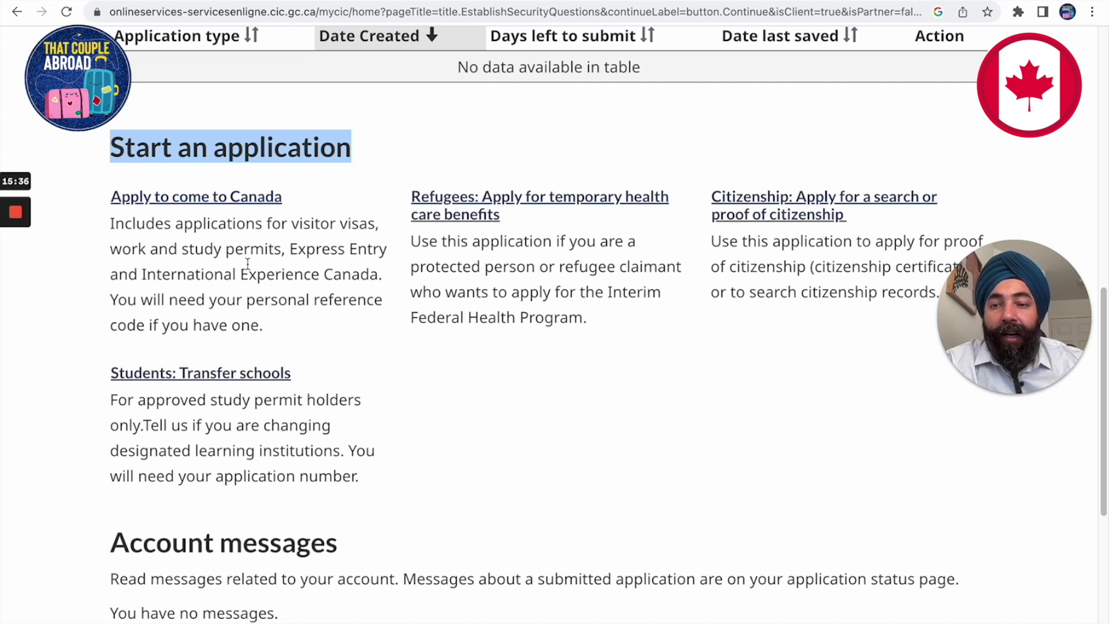
Step: Open Apply to come to Canada, skip the Personal Reference Code, and choose Express Entry
{"action": "left_click", "coordinate": [219, 204]}
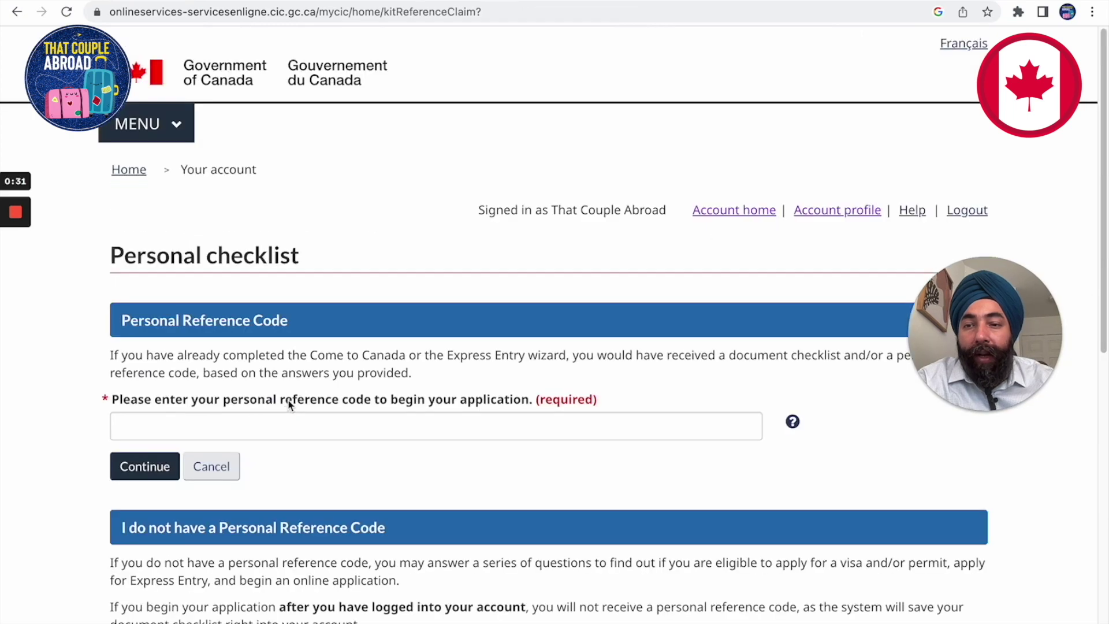
{"action": "scroll", "coordinate": [289, 407], "scroll_direction": "down", "scroll_amount": 3}
{"action": "left_click_drag", "start_coordinate": [300, 179], "coordinate": [125, 175]}
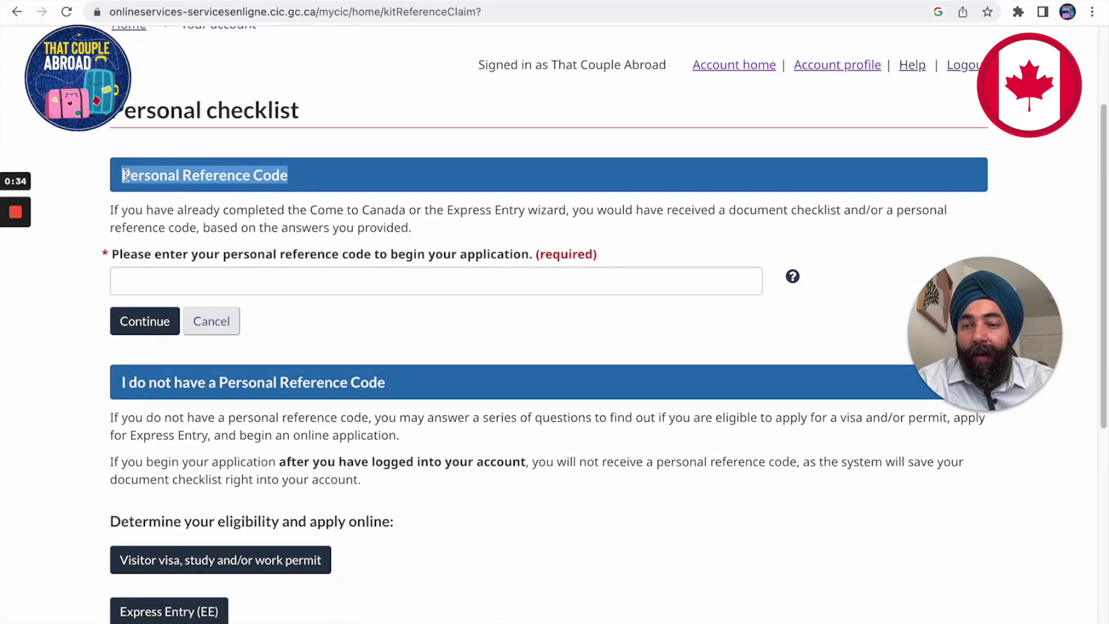
{"action": "scroll", "coordinate": [379, 313], "scroll_direction": "down", "scroll_amount": 3}
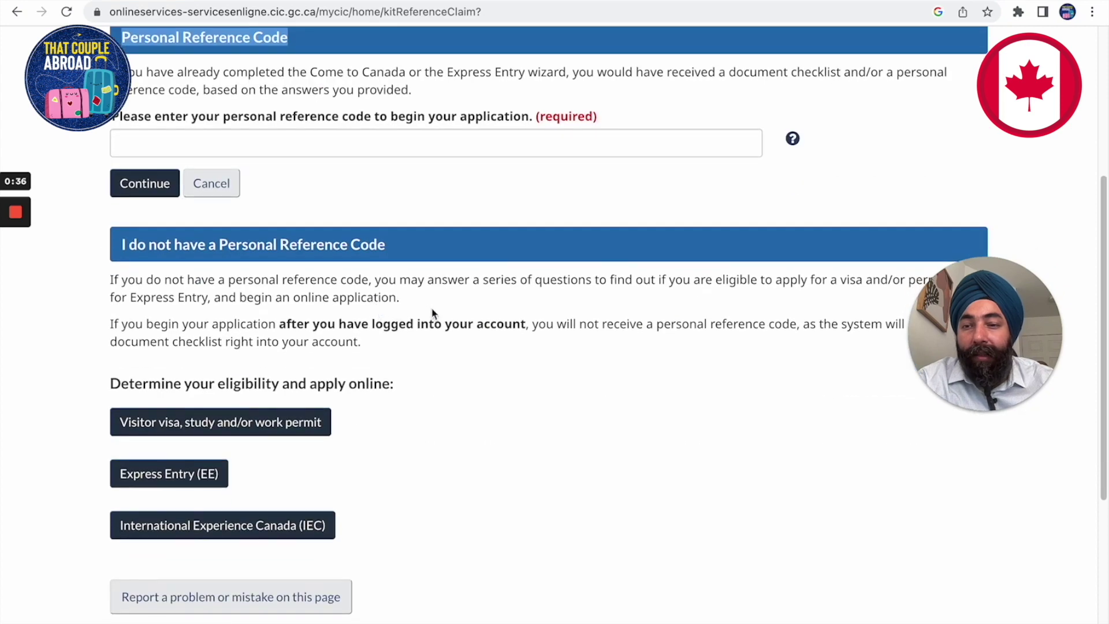
{"action": "left_click", "coordinate": [169, 257]}
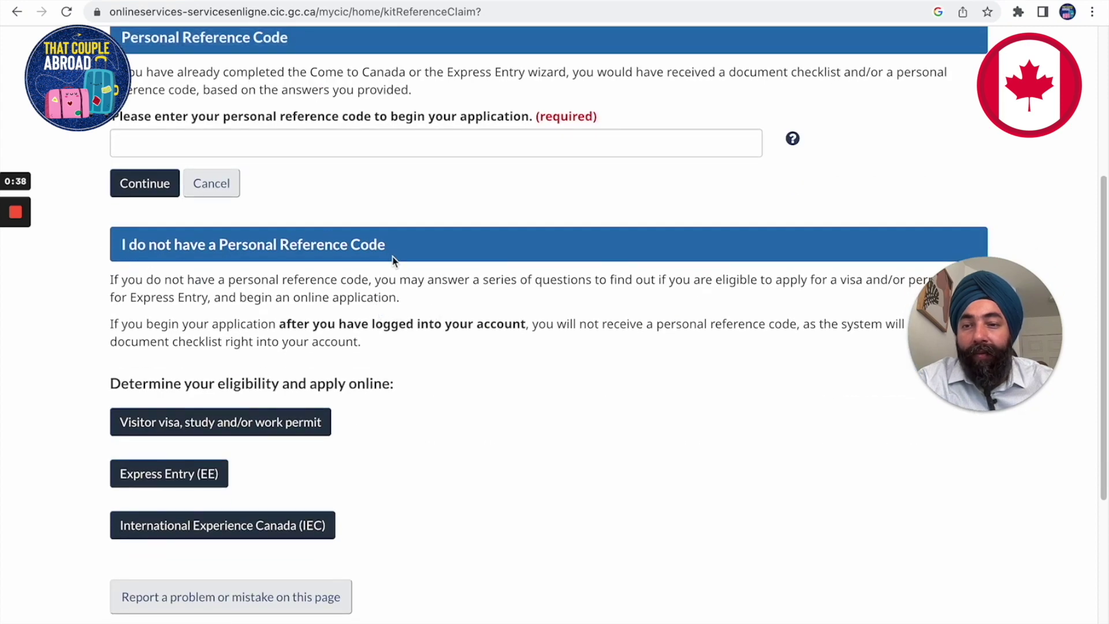
{"action": "scroll", "coordinate": [411, 361], "scroll_direction": "down", "scroll_amount": 1}
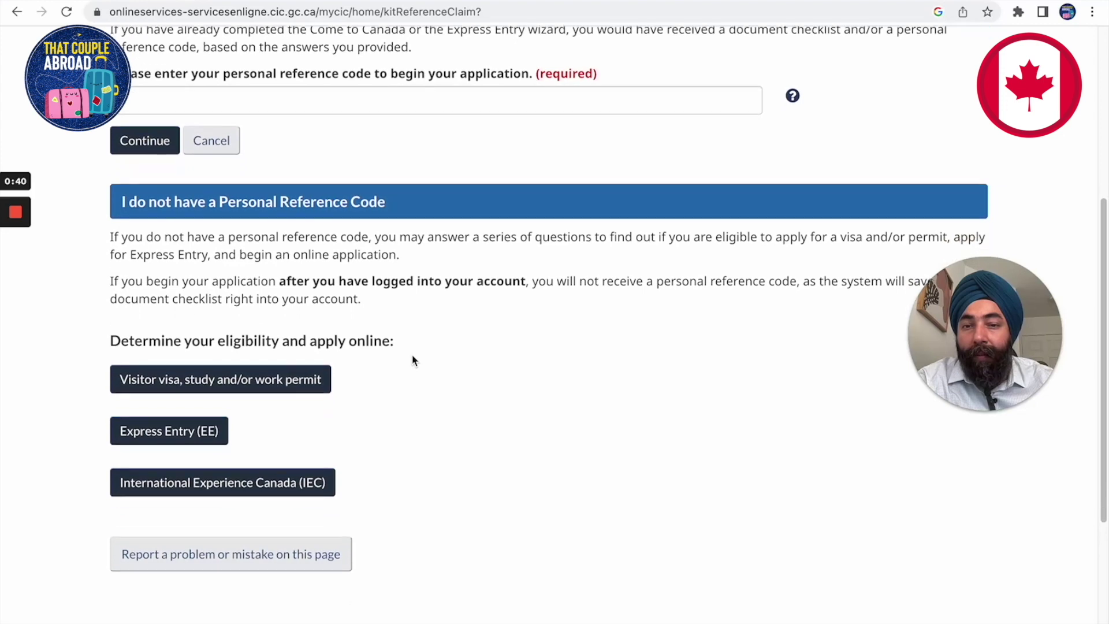
{"action": "left_click", "coordinate": [203, 425]}
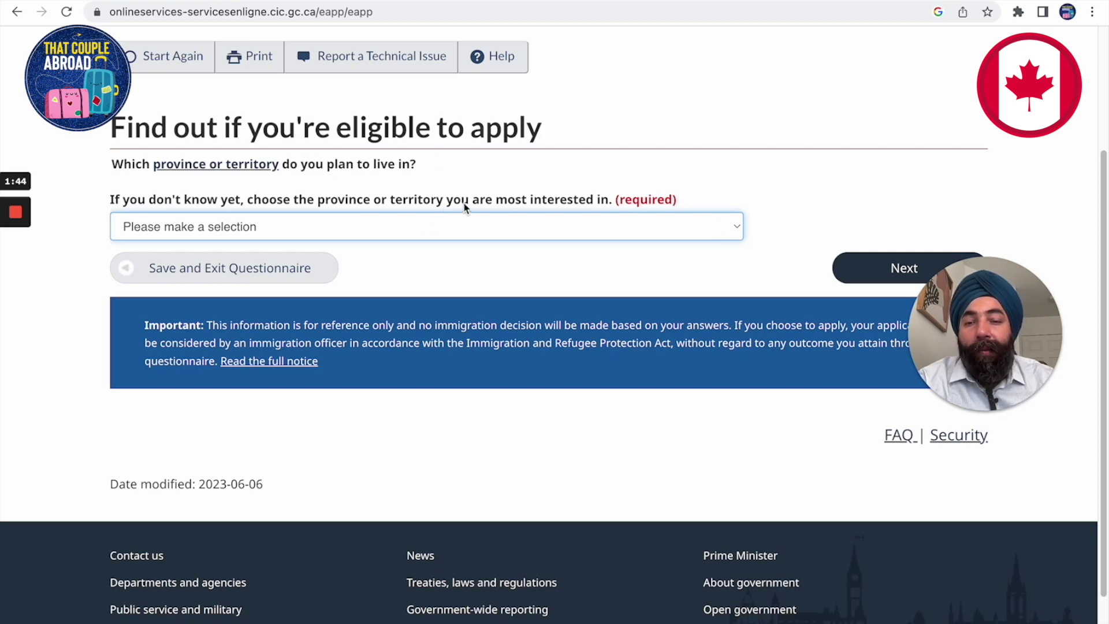
Step: Choose Ontario as the intended province and continue
{"action": "left_click", "coordinate": [464, 225]}
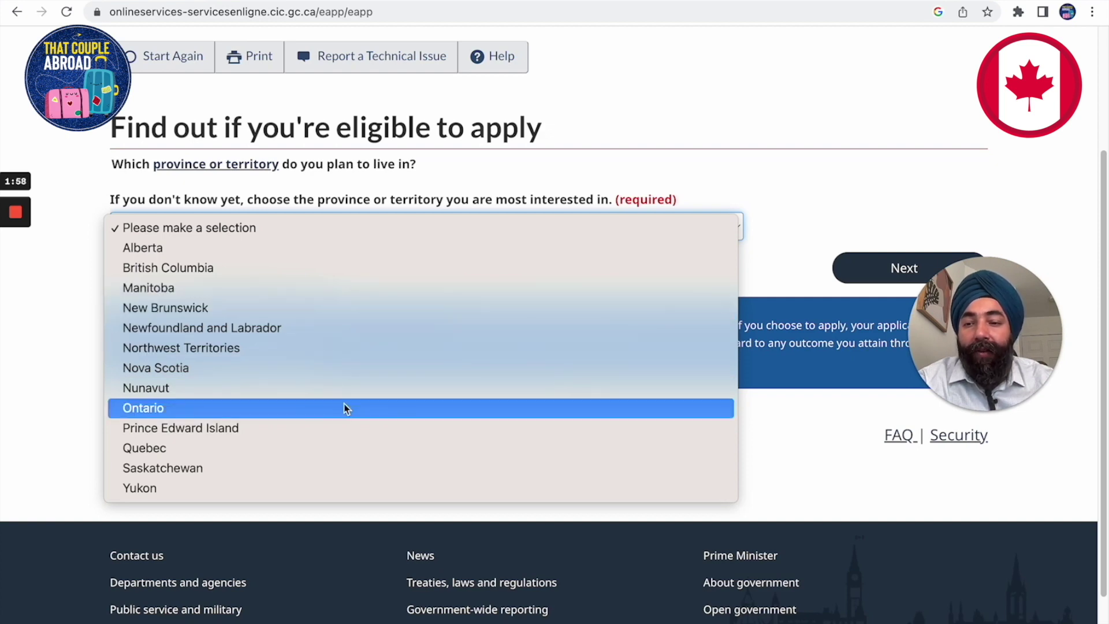
{"action": "left_click", "coordinate": [344, 408]}
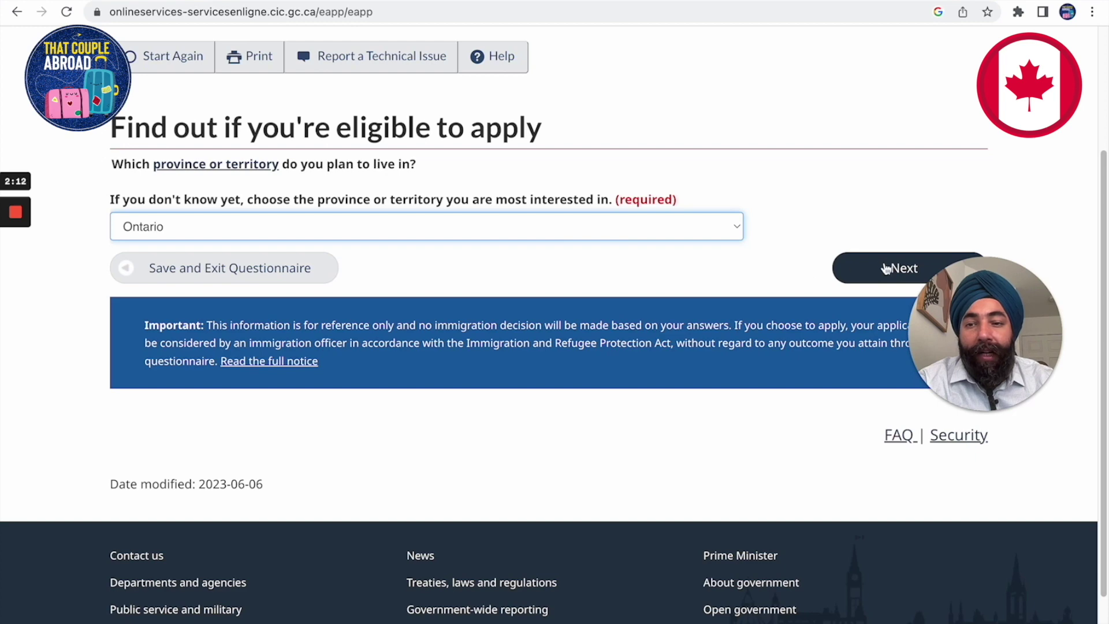
{"action": "left_click", "coordinate": [886, 266]}
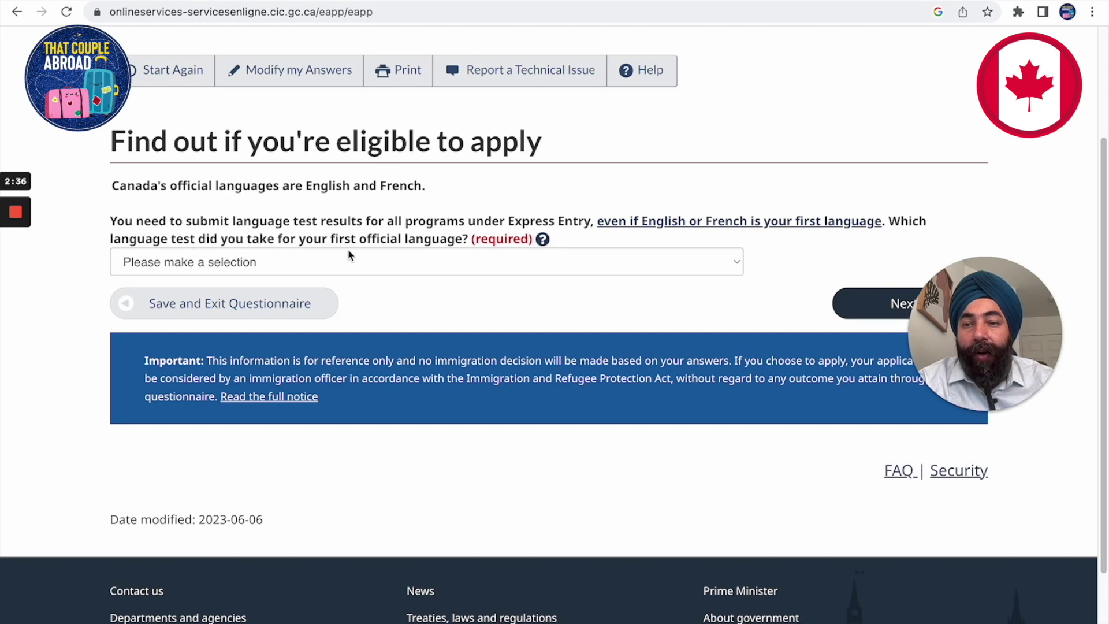
Step: Select IELTS as the first-language test and continue
{"action": "left_click", "coordinate": [428, 263]}
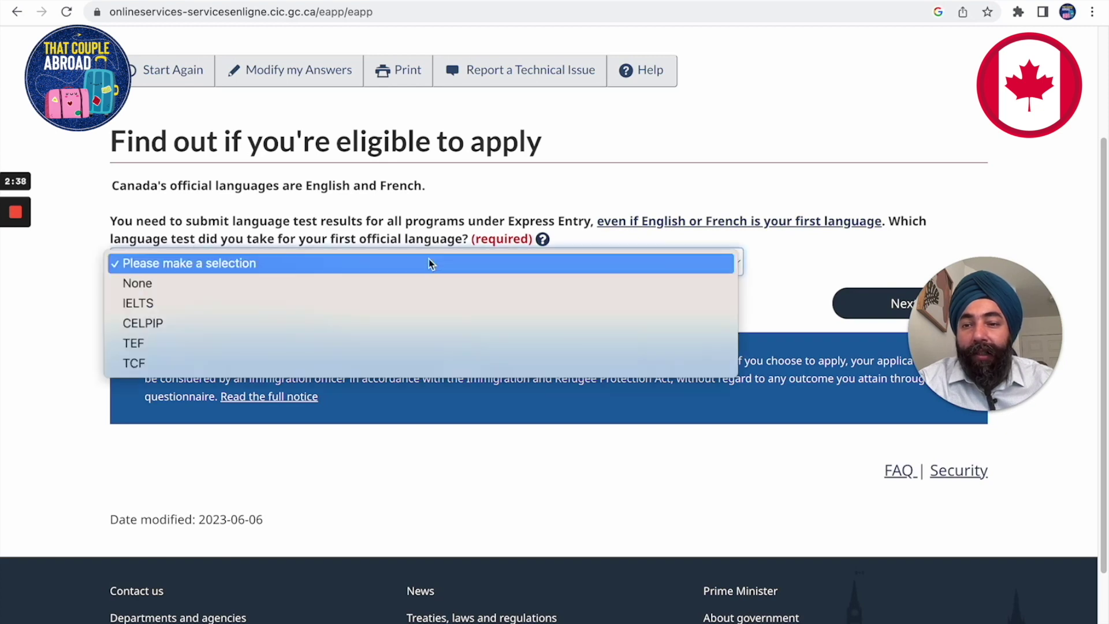
{"action": "left_click", "coordinate": [412, 304]}
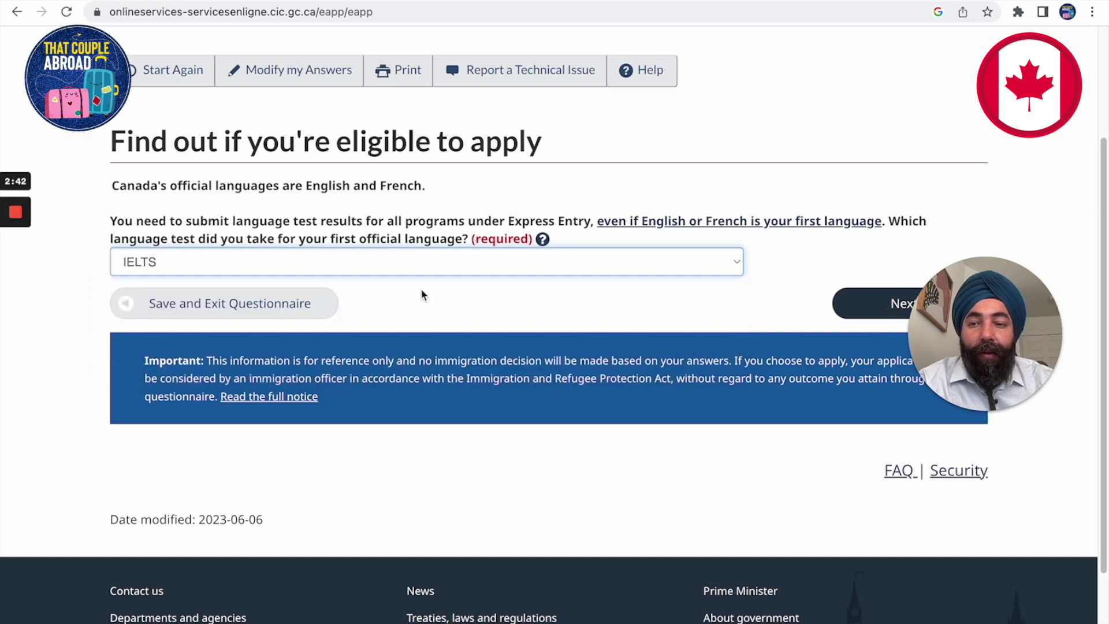
{"action": "scroll", "coordinate": [623, 306], "scroll_direction": "down", "scroll_amount": 1}
{"action": "scroll", "coordinate": [622, 310], "scroll_direction": "down", "scroll_amount": 1}
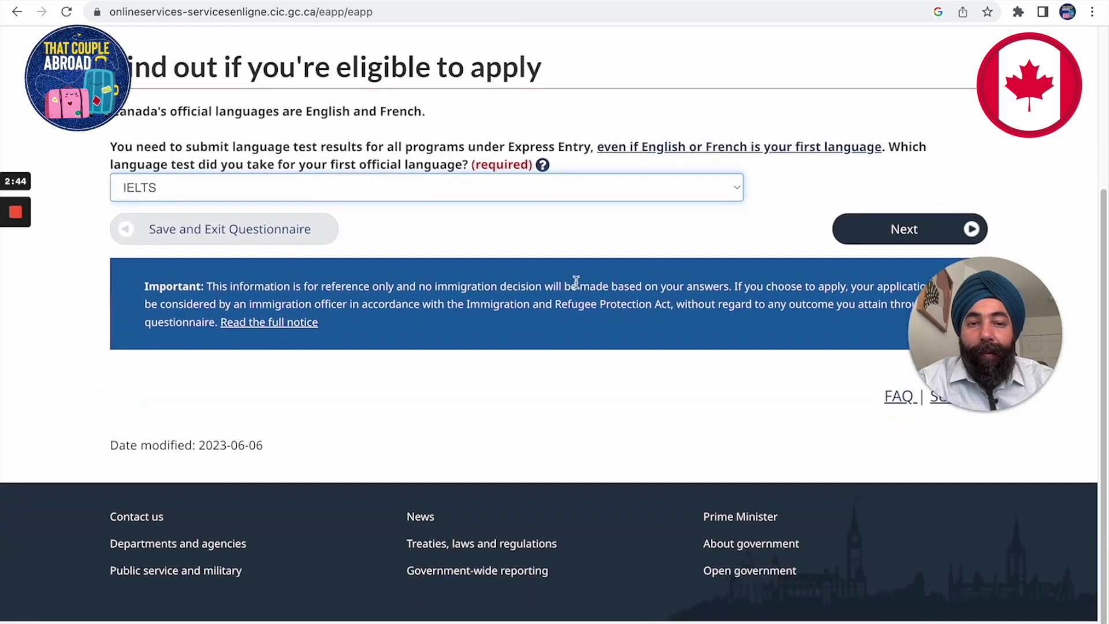
{"action": "left_click", "coordinate": [898, 231]}
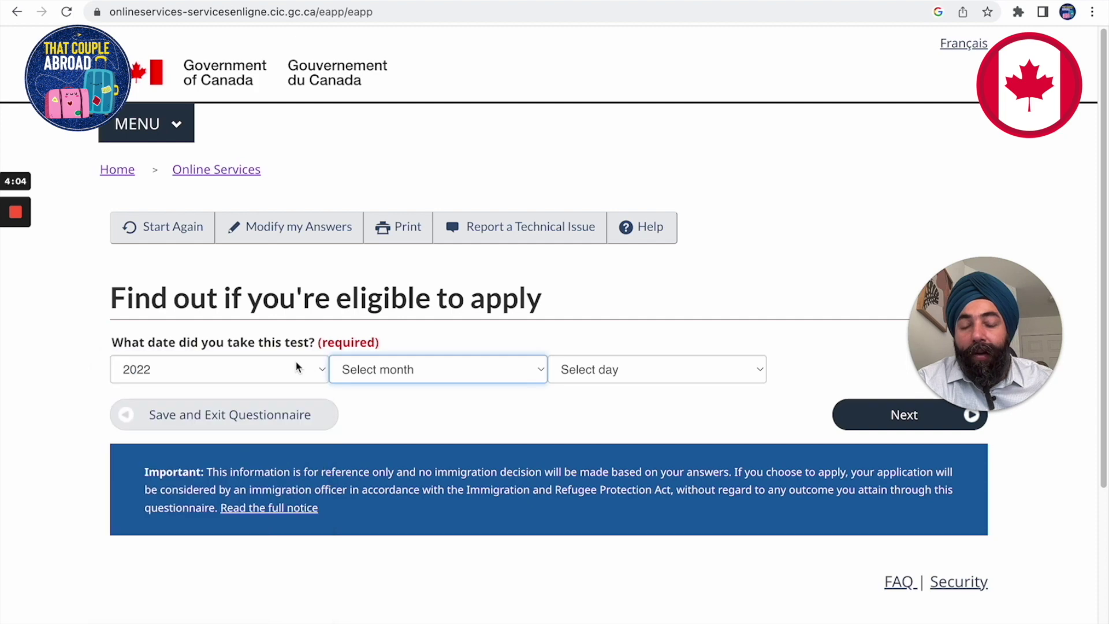
Step: Enter 07 August as the language test date and submit it
{"action": "left_click", "coordinate": [442, 376]}
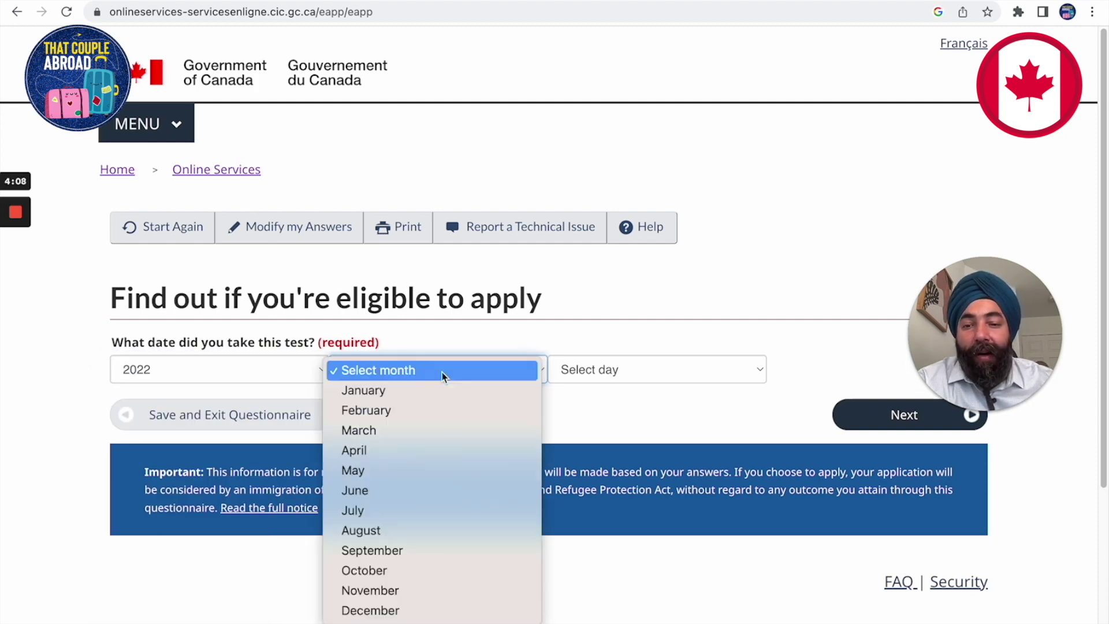
{"action": "left_click", "coordinate": [443, 529]}
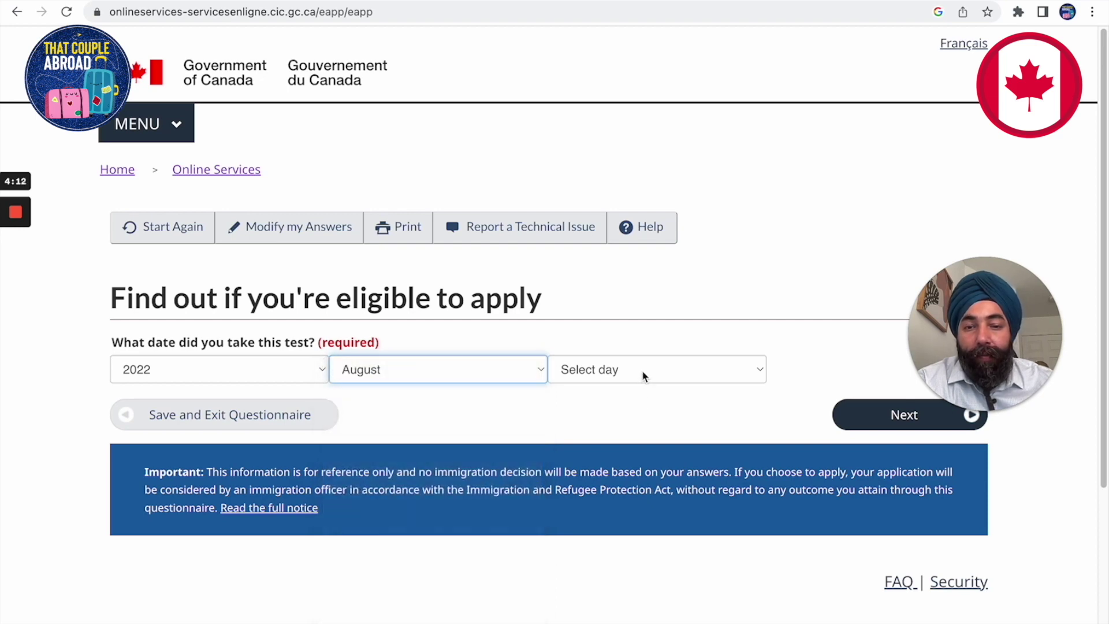
{"action": "left_click", "coordinate": [642, 371]}
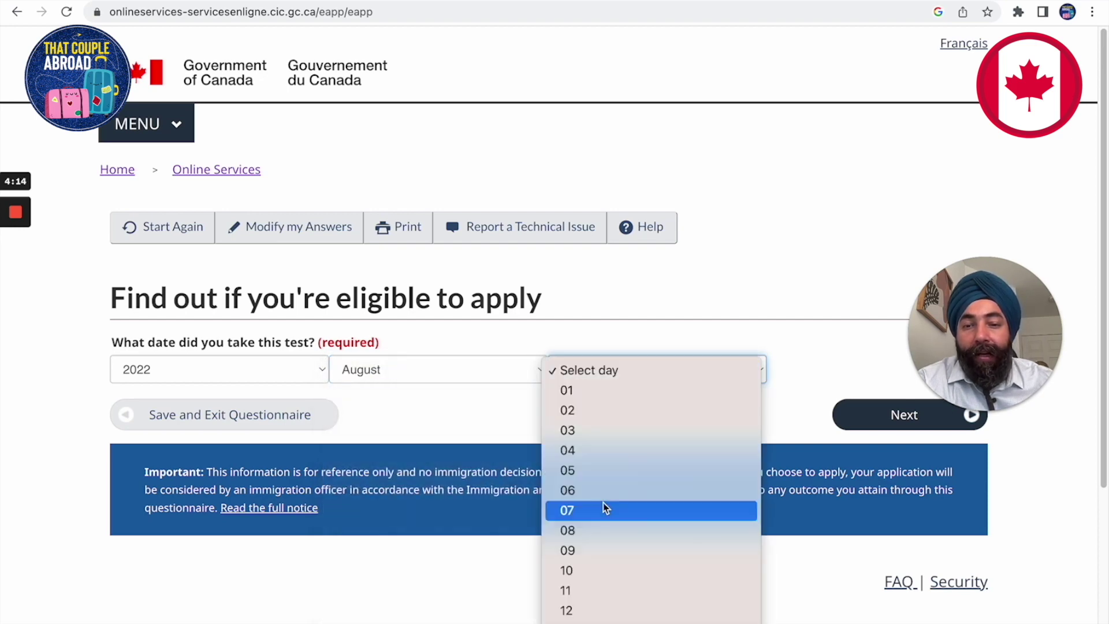
{"action": "left_click", "coordinate": [603, 507]}
{"action": "left_click", "coordinate": [889, 423]}
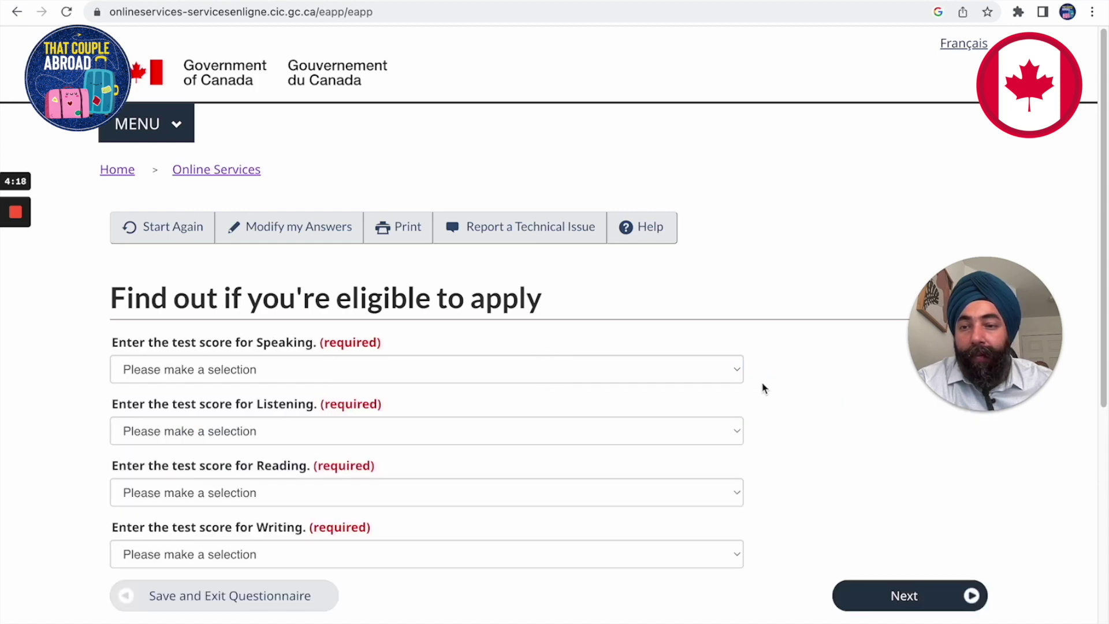
Step: Submit IELTS scores of Speaking 8, Listening 7.5, Reading 8.5 and Writing 8
{"action": "scroll", "coordinate": [726, 396], "scroll_direction": "down", "scroll_amount": 1}
{"action": "scroll", "coordinate": [717, 399], "scroll_direction": "down", "scroll_amount": 1}
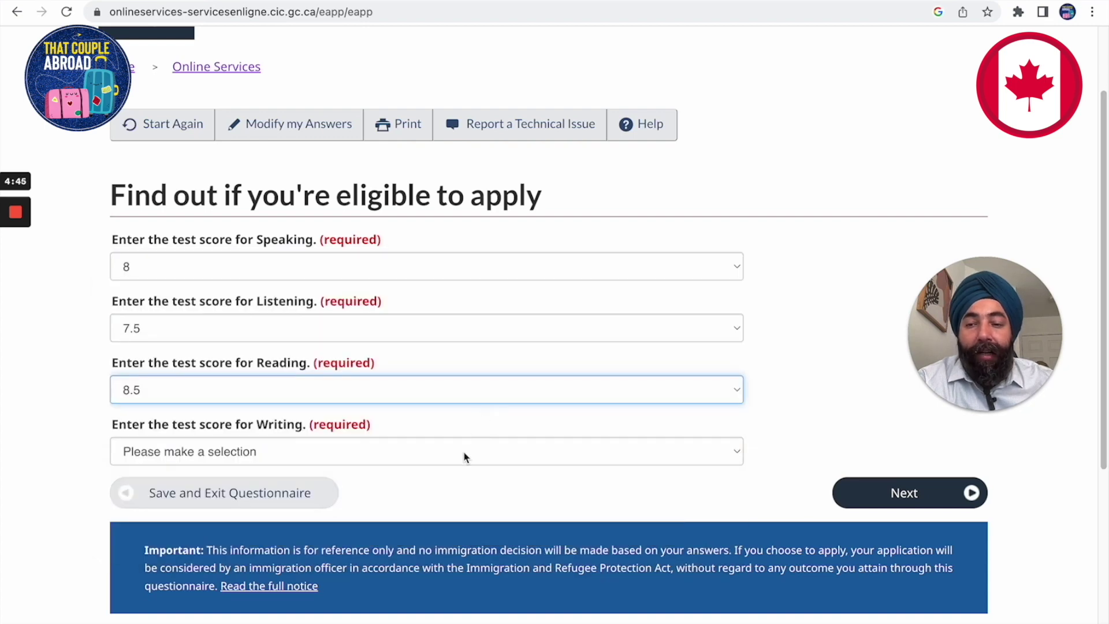
{"action": "left_click", "coordinate": [463, 457]}
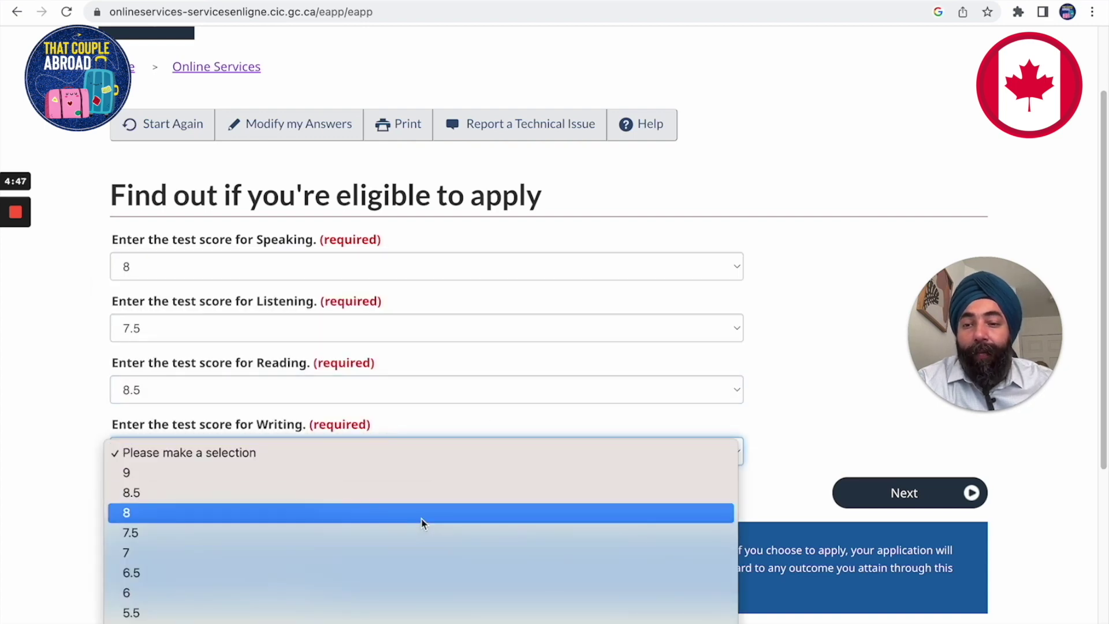
{"action": "left_click", "coordinate": [421, 518]}
{"action": "scroll", "coordinate": [494, 422], "scroll_direction": "down", "scroll_amount": 2}
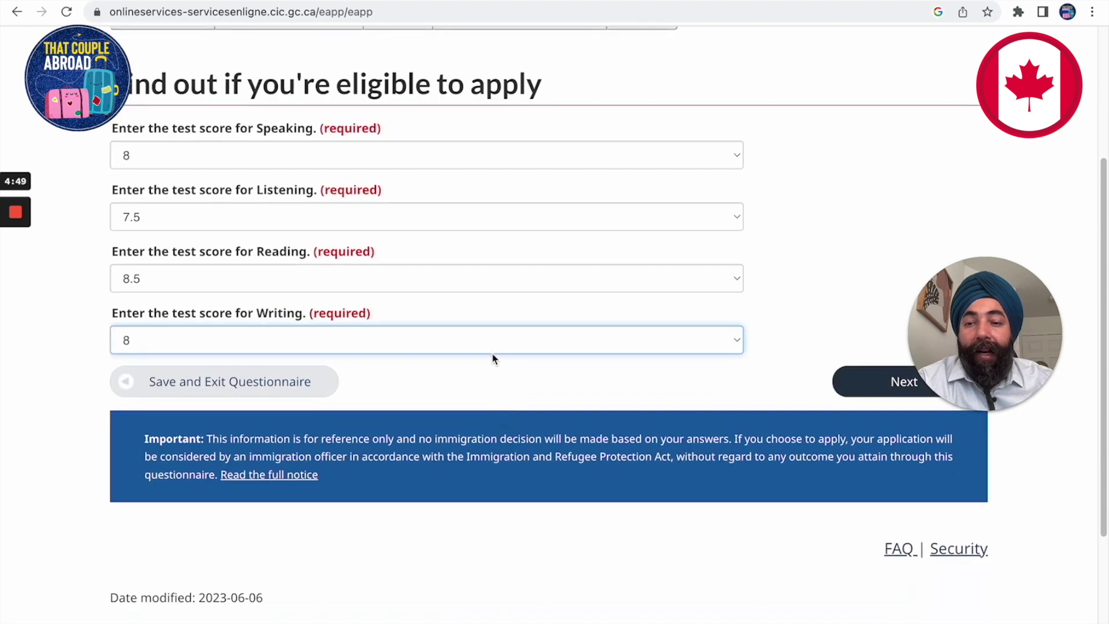
{"action": "scroll", "coordinate": [508, 395], "scroll_direction": "down", "scroll_amount": 2}
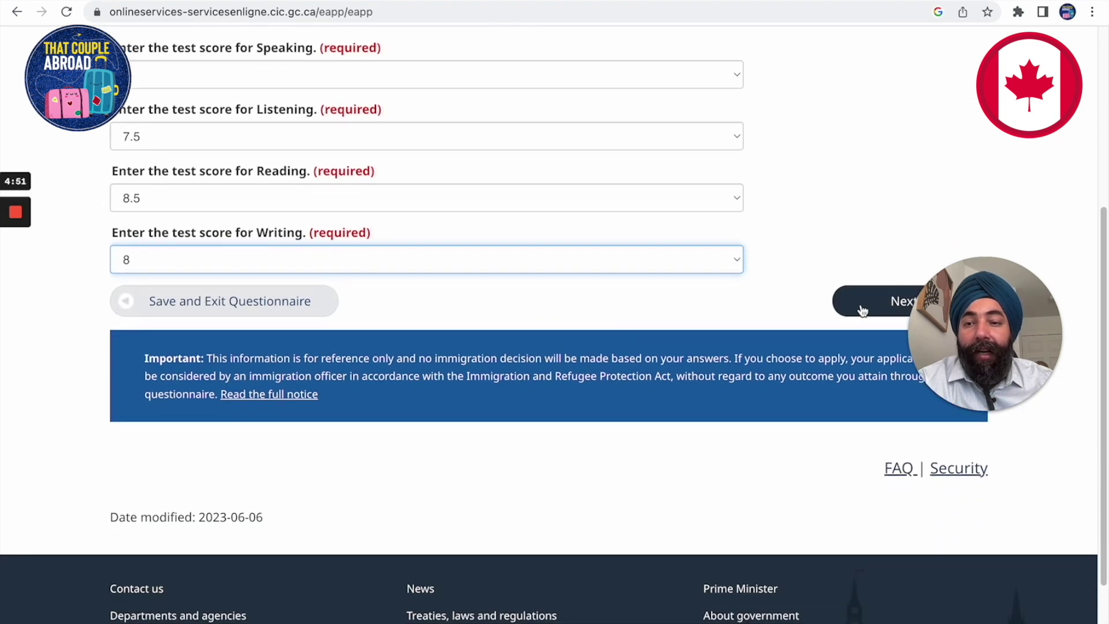
{"action": "left_click", "coordinate": [863, 306]}
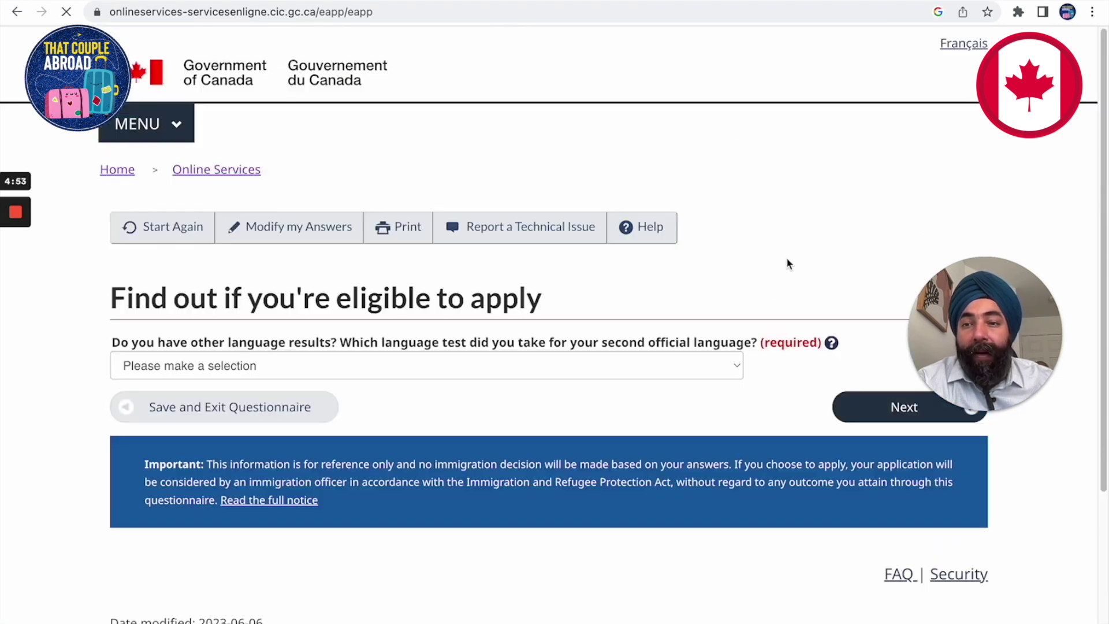
Step: Answer None for a second official language test and continue
{"action": "scroll", "coordinate": [719, 307], "scroll_direction": "down", "scroll_amount": 2}
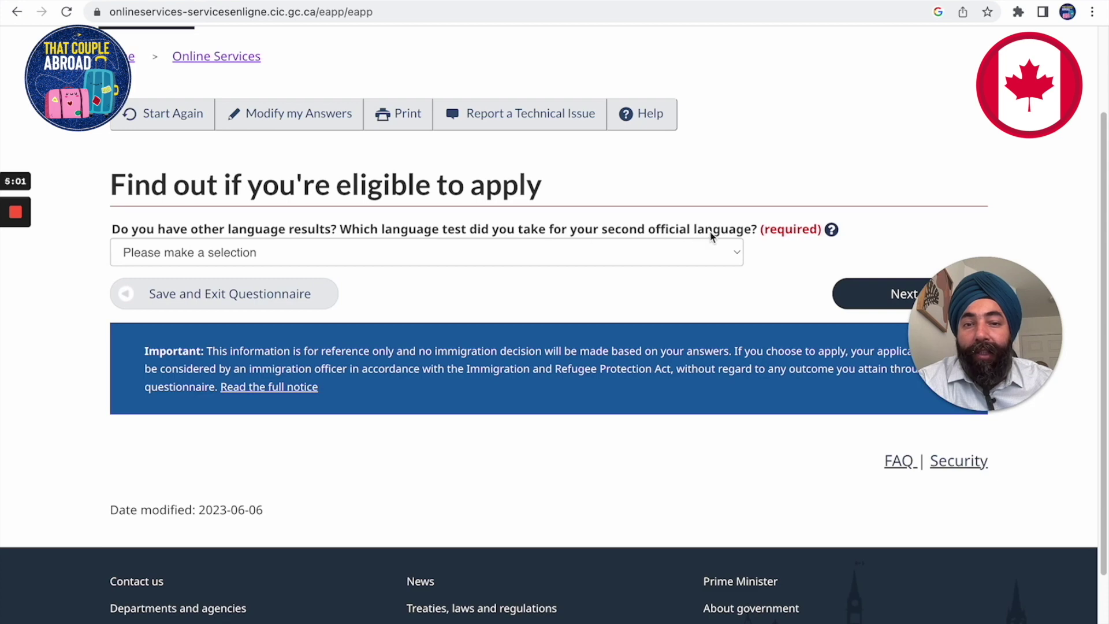
{"action": "left_click", "coordinate": [669, 252]}
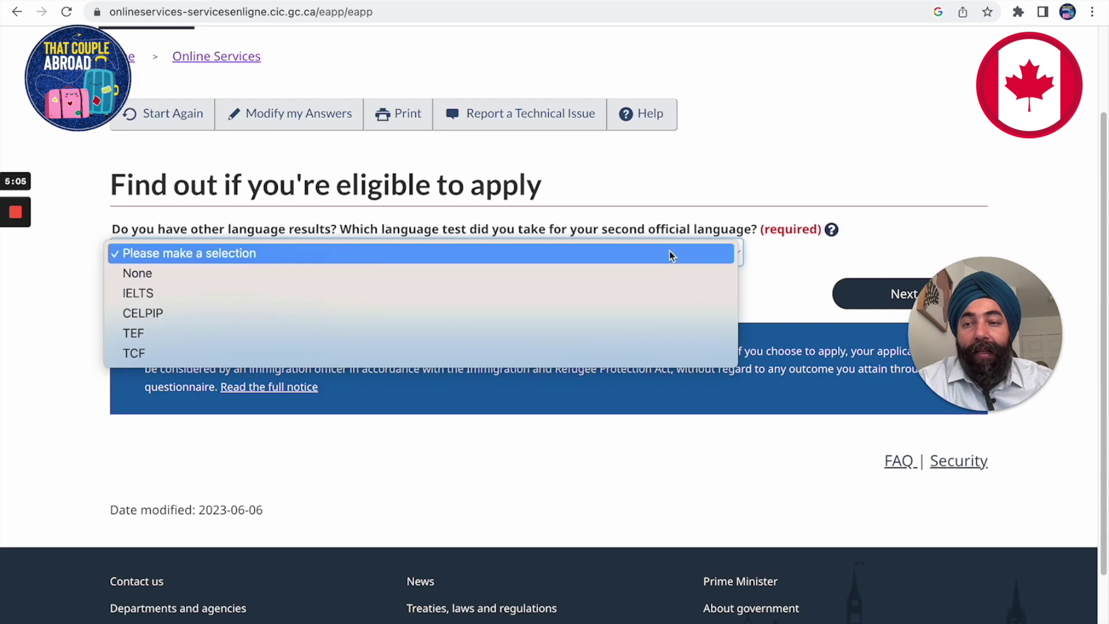
{"action": "left_click", "coordinate": [640, 272]}
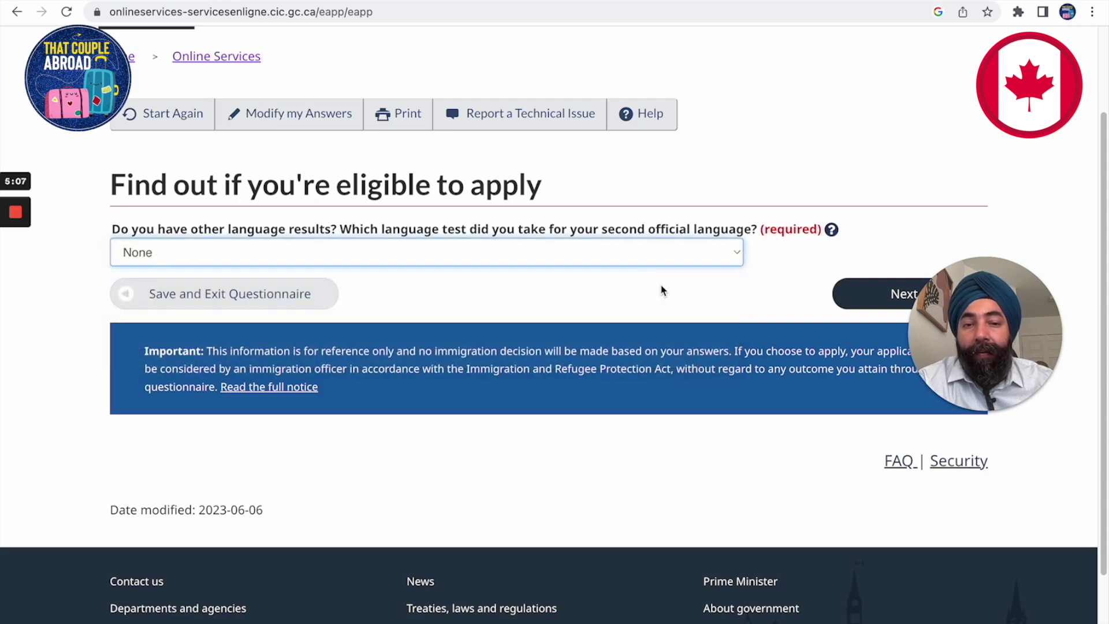
{"action": "left_click", "coordinate": [871, 300]}
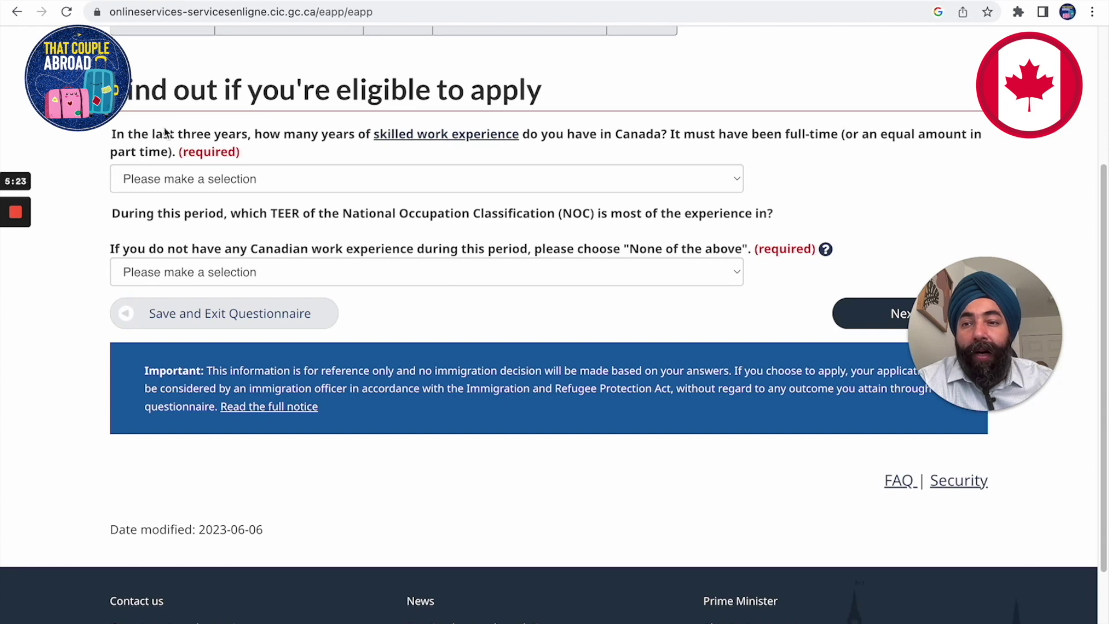
Step: Answer None for Canadian work experience and None of the above for TEER category
{"action": "left_click", "coordinate": [297, 181]}
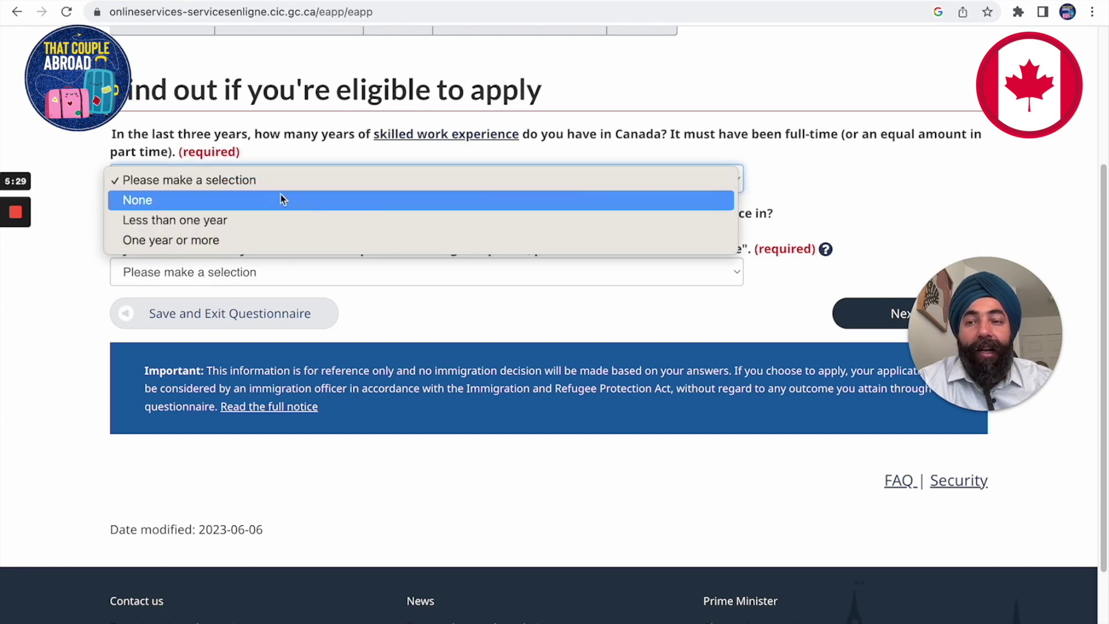
{"action": "left_click", "coordinate": [282, 200]}
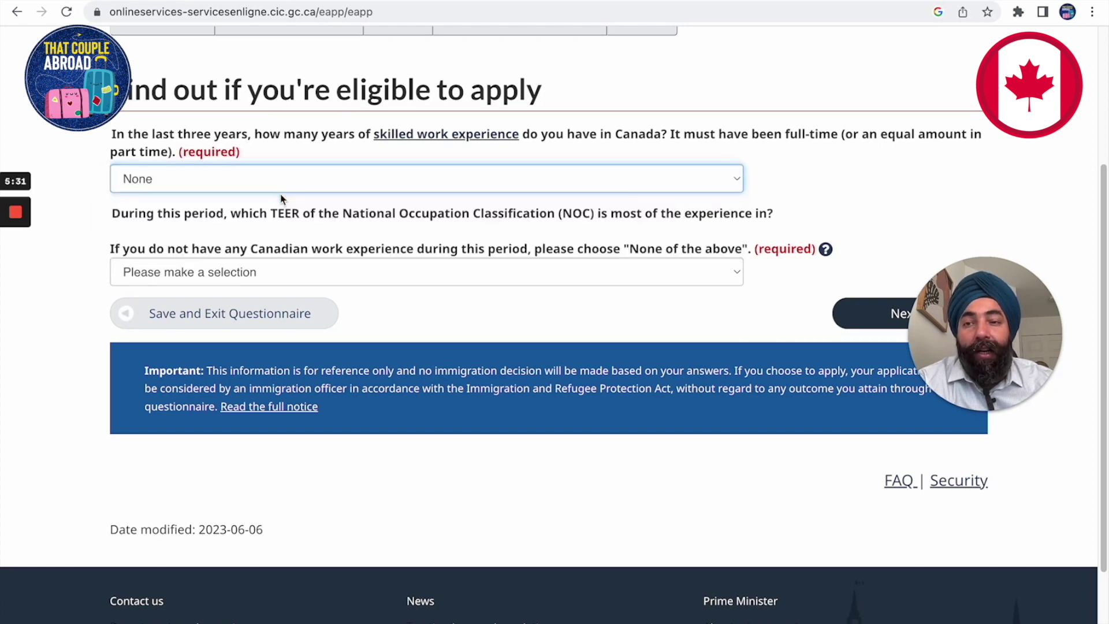
{"action": "scroll", "coordinate": [306, 266], "scroll_direction": "down", "scroll_amount": 2}
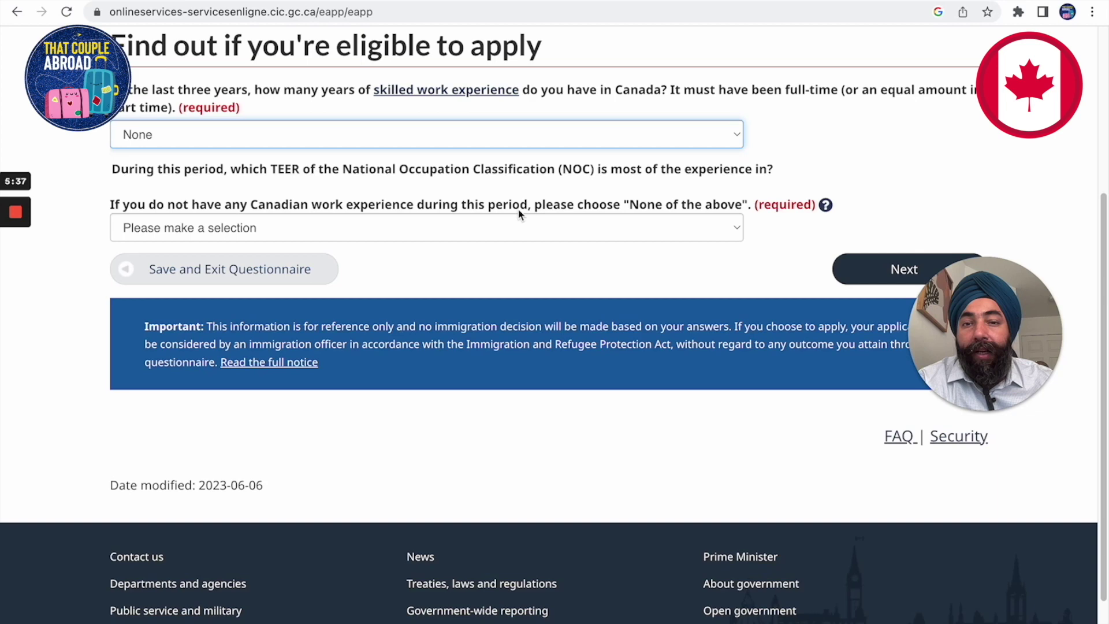
{"action": "left_click", "coordinate": [701, 227]}
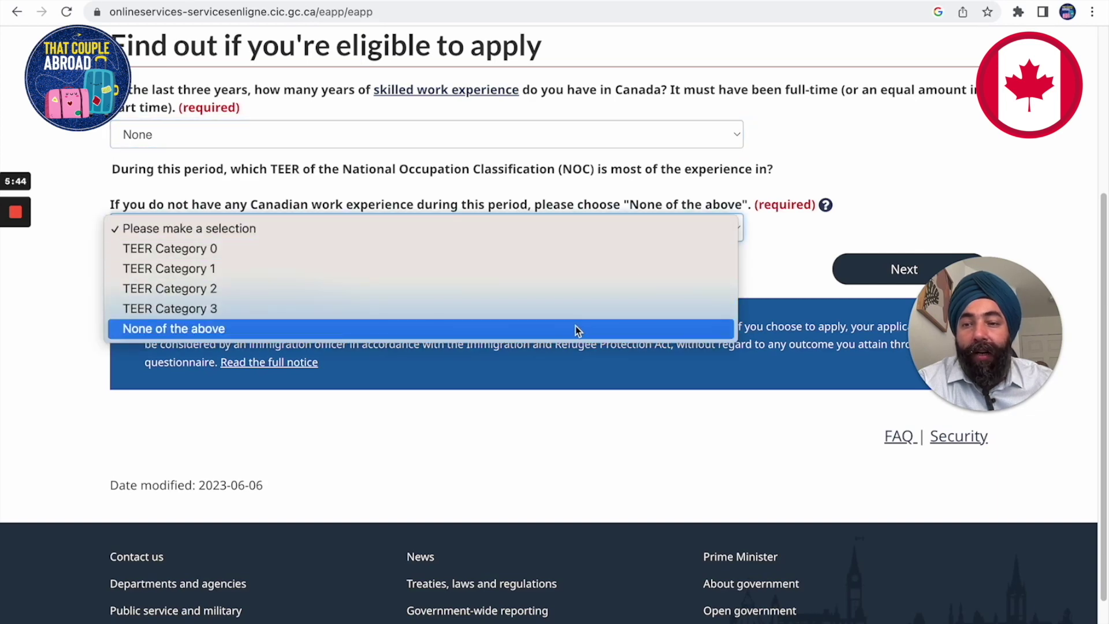
{"action": "left_click", "coordinate": [575, 328]}
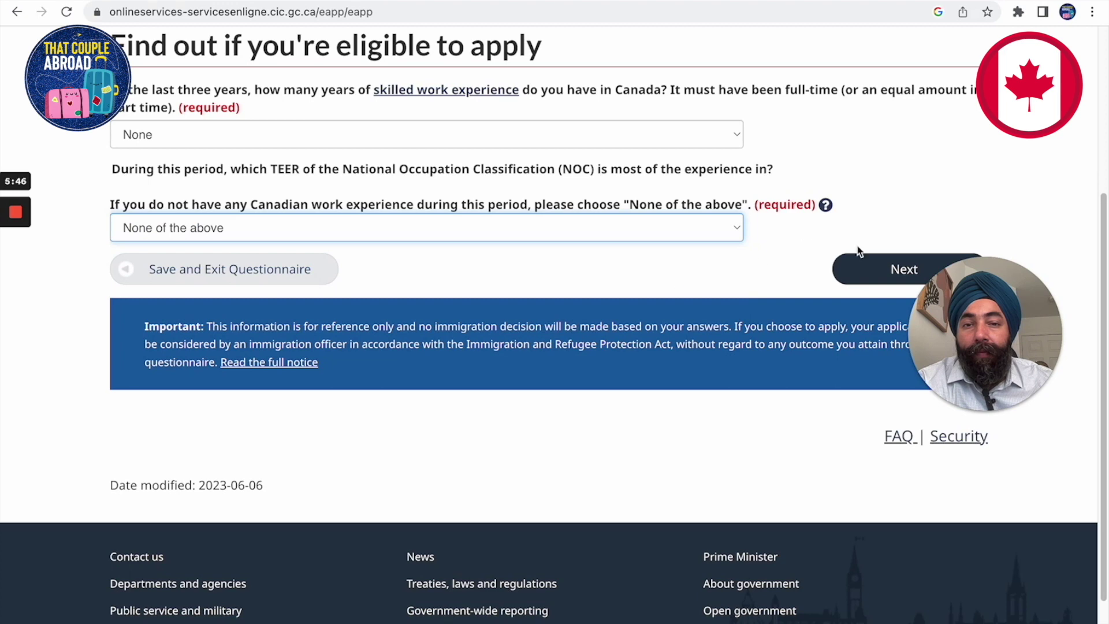
{"action": "left_click", "coordinate": [871, 280]}
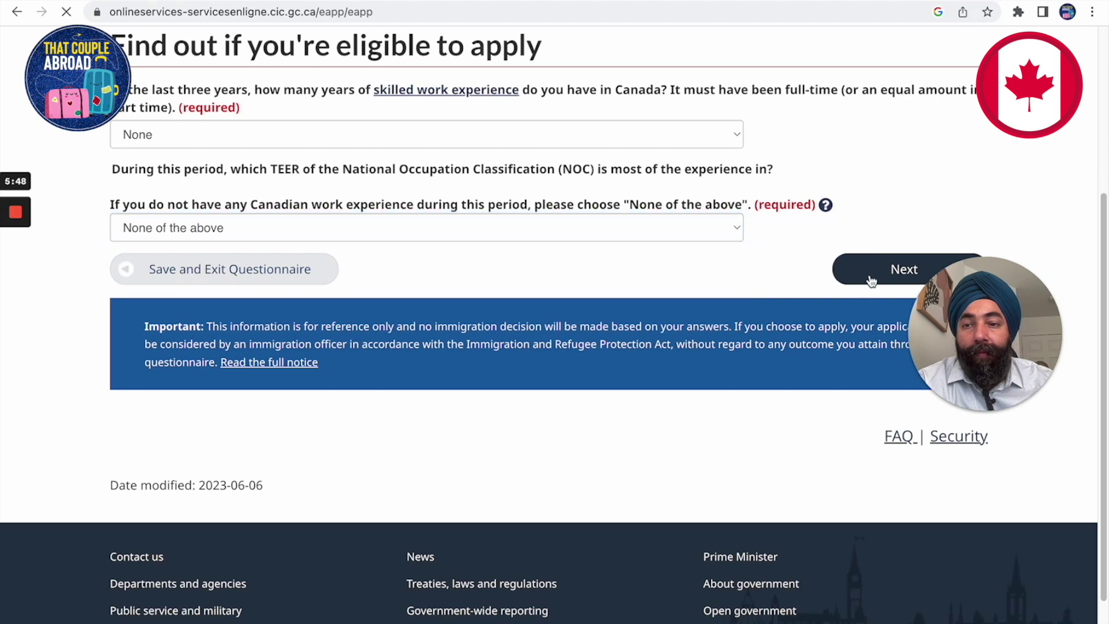
Step: Answer Six or more years of skilled work experience in the last ten years
{"action": "scroll", "coordinate": [636, 265], "scroll_direction": "down", "scroll_amount": 3}
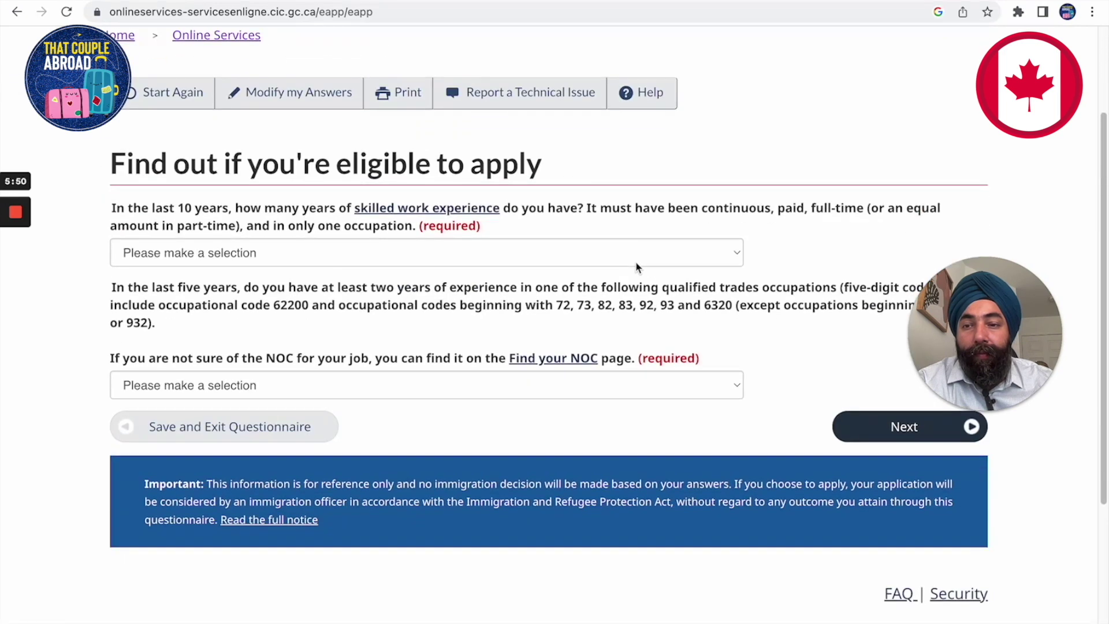
{"action": "scroll", "coordinate": [636, 266], "scroll_direction": "down", "scroll_amount": 1}
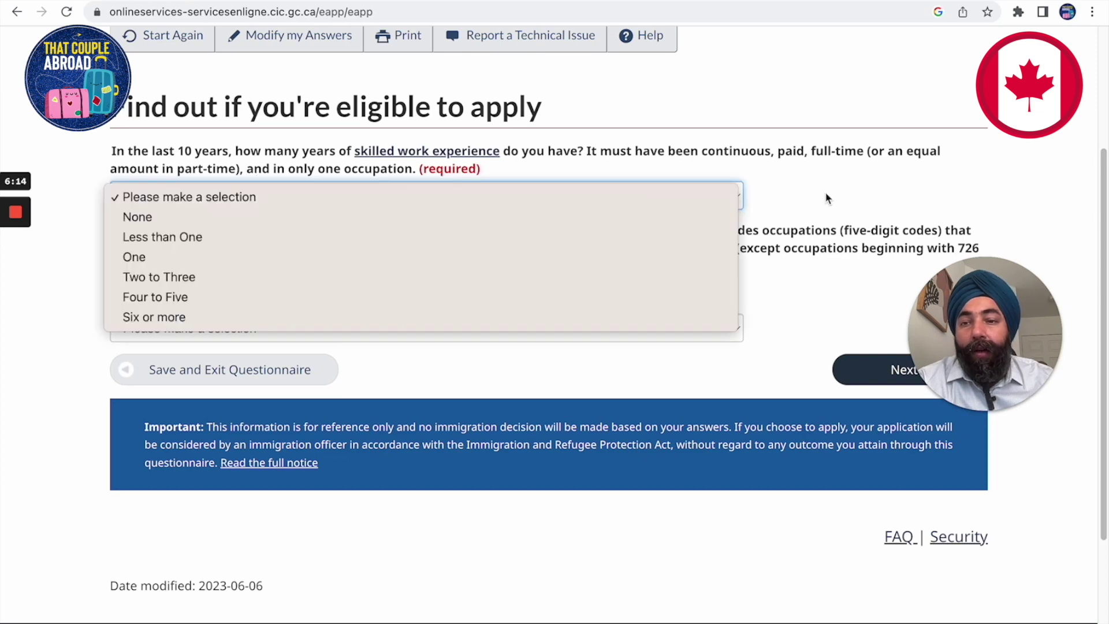
{"action": "left_click", "coordinate": [560, 200]}
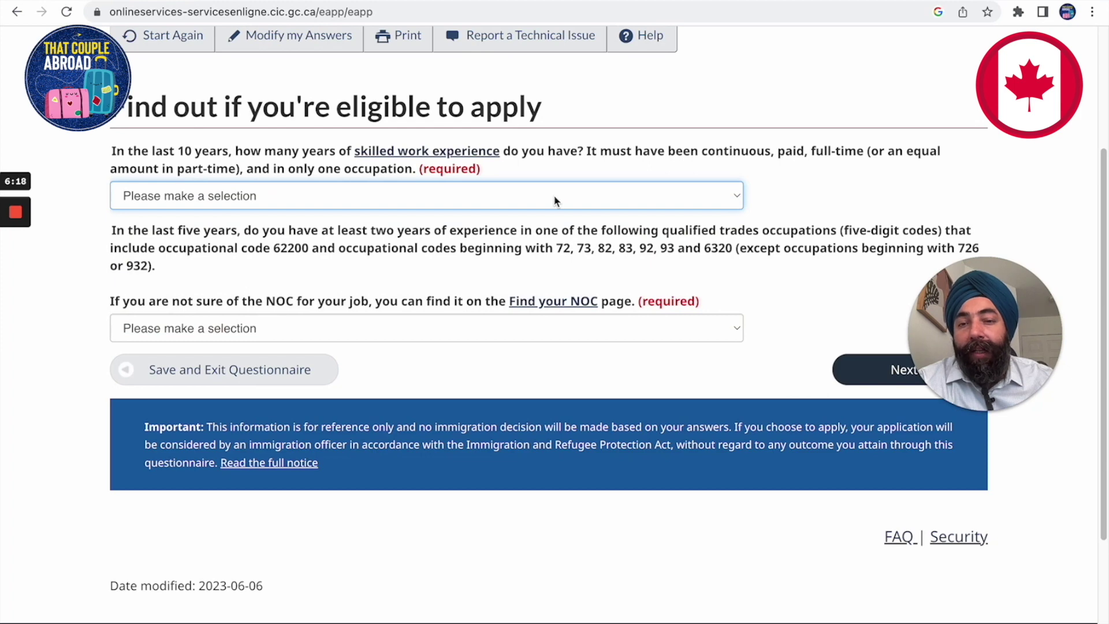
{"action": "left_click", "coordinate": [556, 201]}
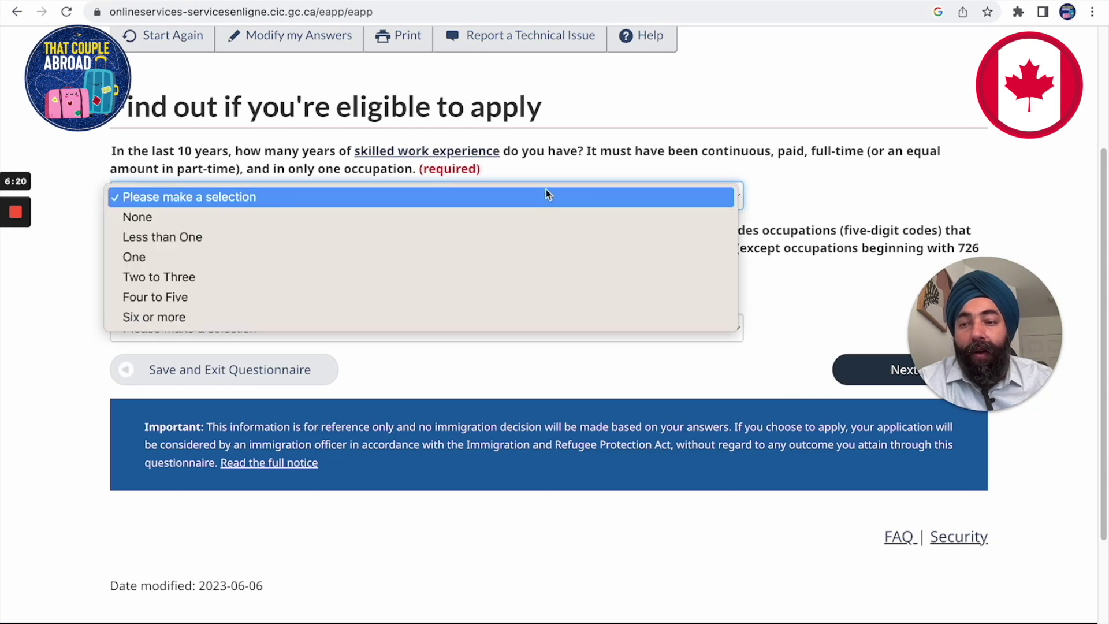
{"action": "left_click", "coordinate": [458, 316]}
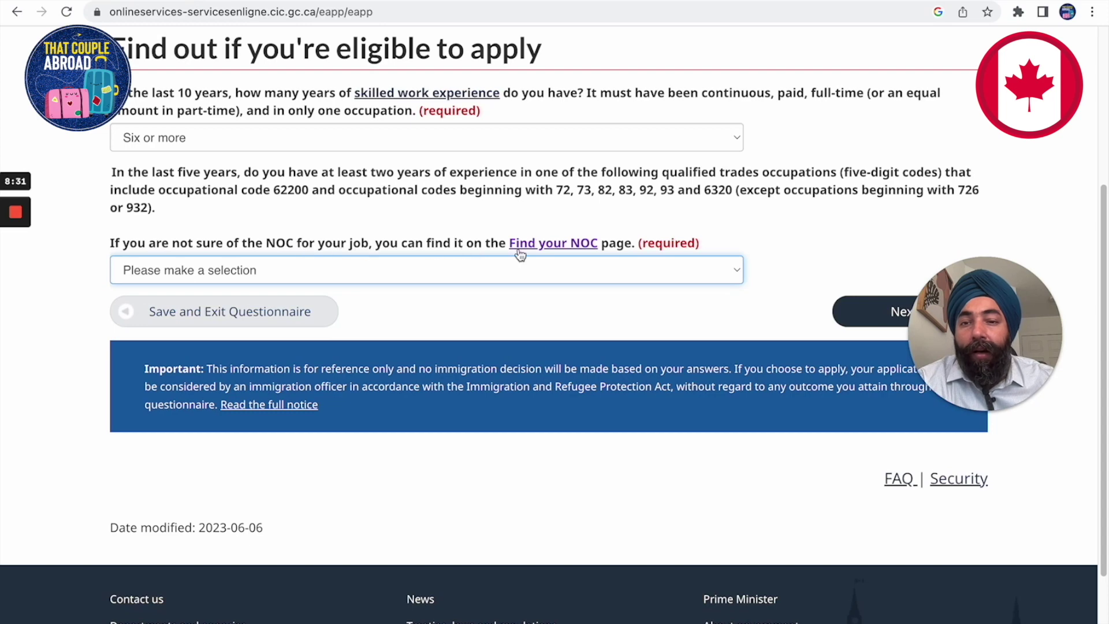
{"action": "left_click", "coordinate": [546, 242]}
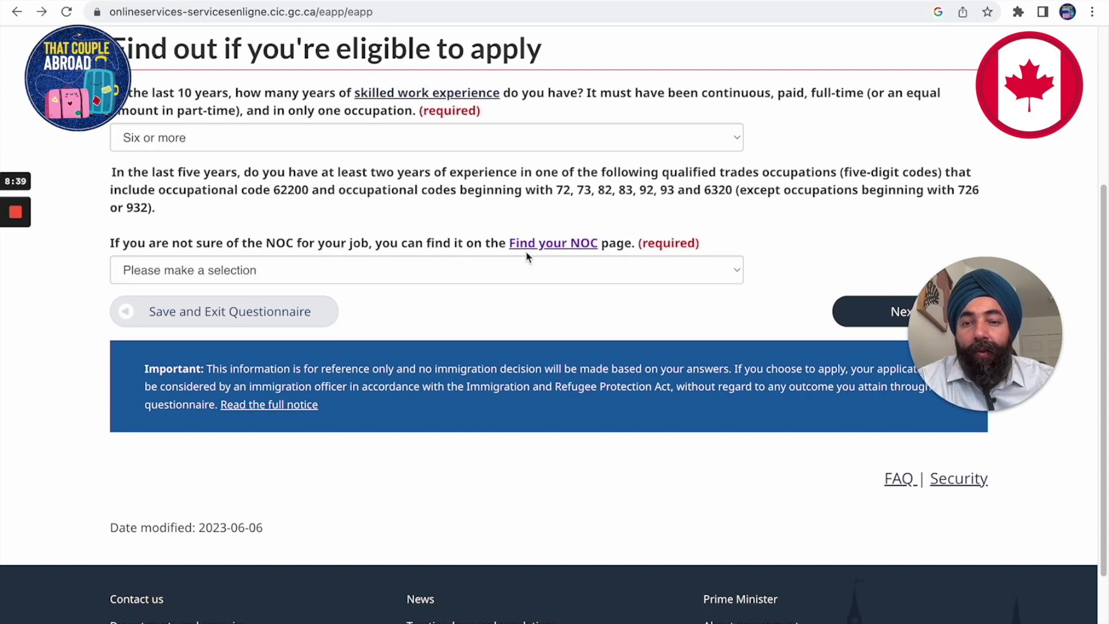
Step: Filter the Find your NOC table for 'database' to find code 21223, Database analysts
{"action": "right_click", "coordinate": [527, 245]}
{"action": "left_click", "coordinate": [542, 248]}
{"action": "key", "text": "ctrl+Tab"}
{"action": "scroll", "coordinate": [572, 275], "scroll_direction": "down", "scroll_amount": 6}
{"action": "scroll", "coordinate": [568, 271], "scroll_direction": "down", "scroll_amount": 8}
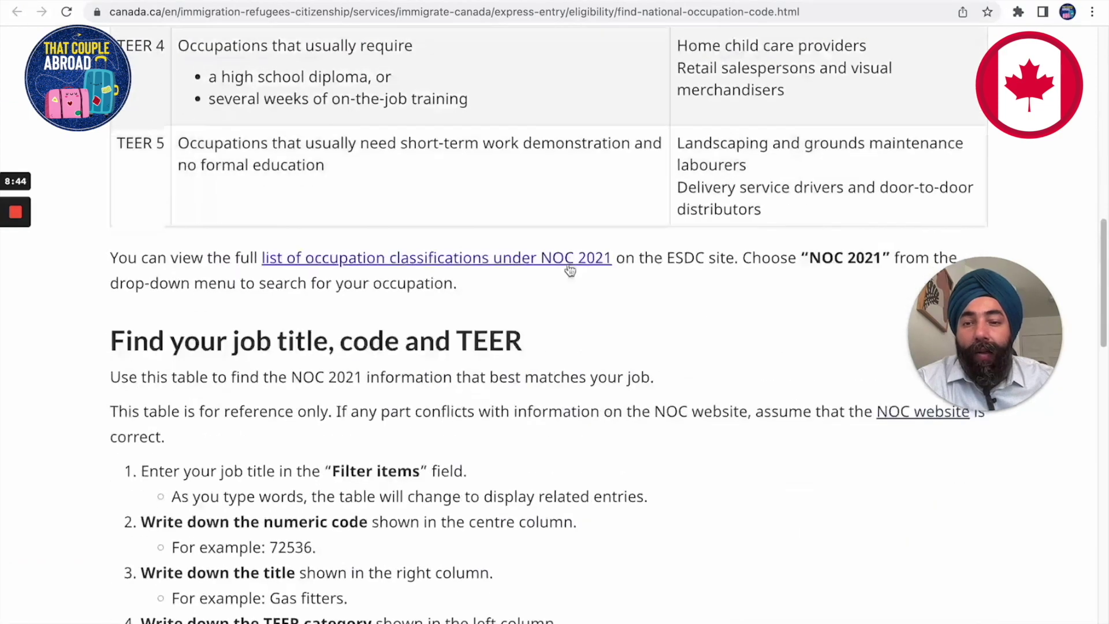
{"action": "scroll", "coordinate": [551, 264], "scroll_direction": "down", "scroll_amount": 8}
{"action": "left_click", "coordinate": [258, 297]}
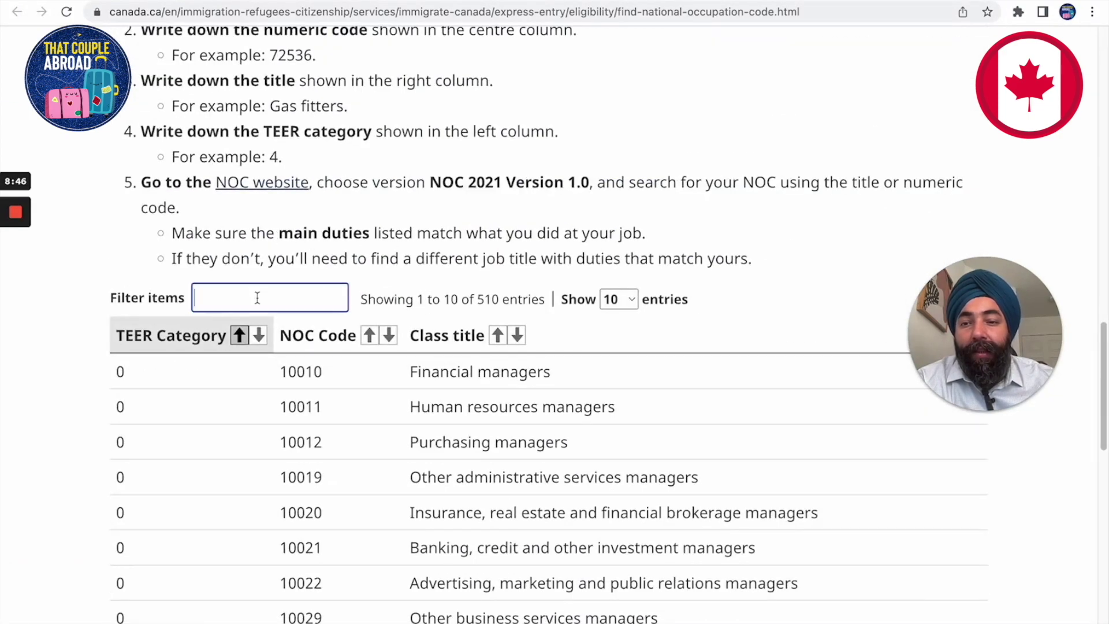
{"action": "type", "text": "da"}
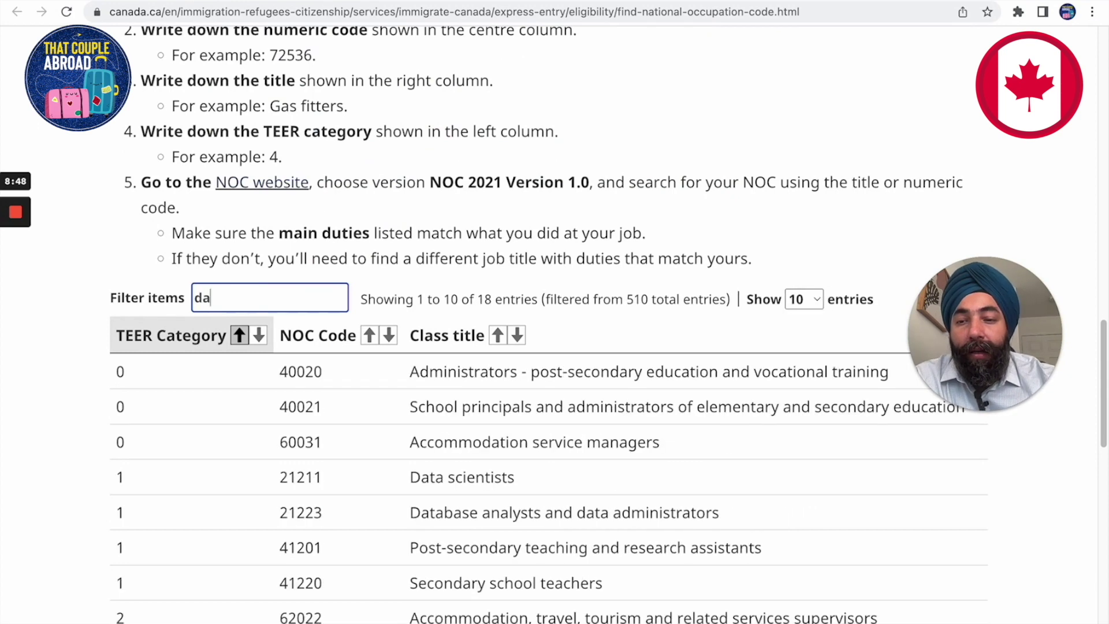
{"action": "type", "text": "tabase"}
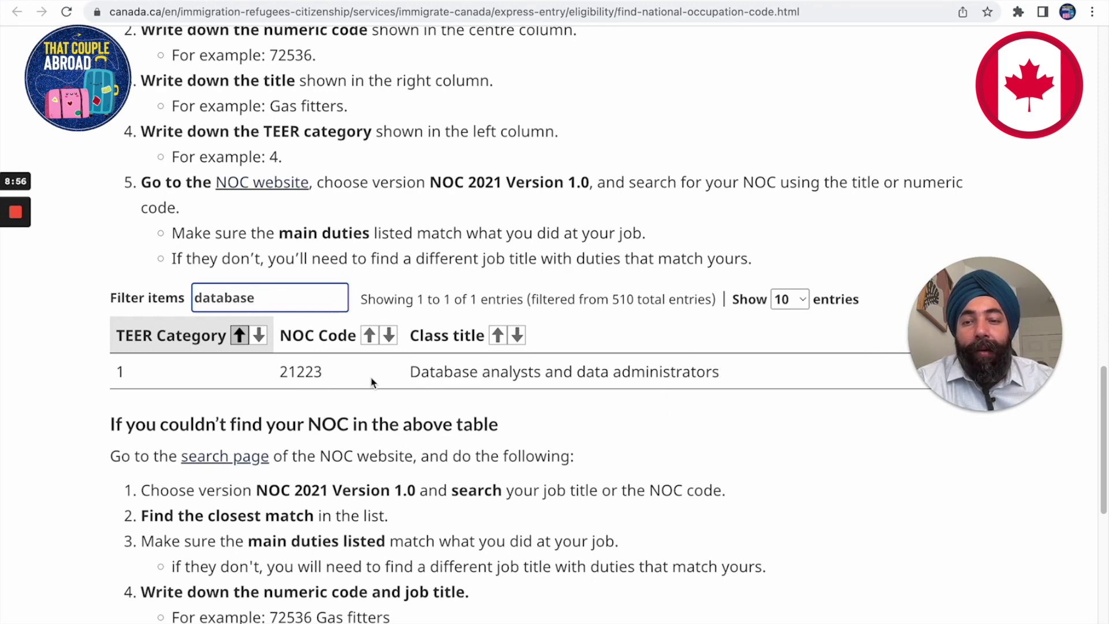
{"action": "left_click_drag", "start_coordinate": [327, 372], "coordinate": [273, 373]}
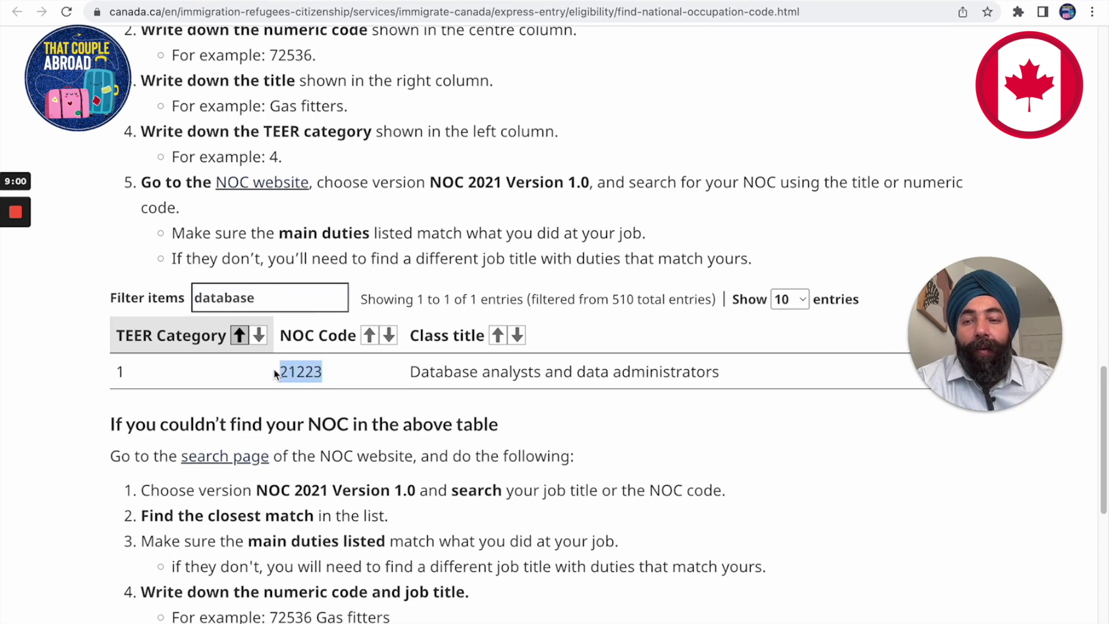
{"action": "key", "text": "ctrl+shift+Tab"}
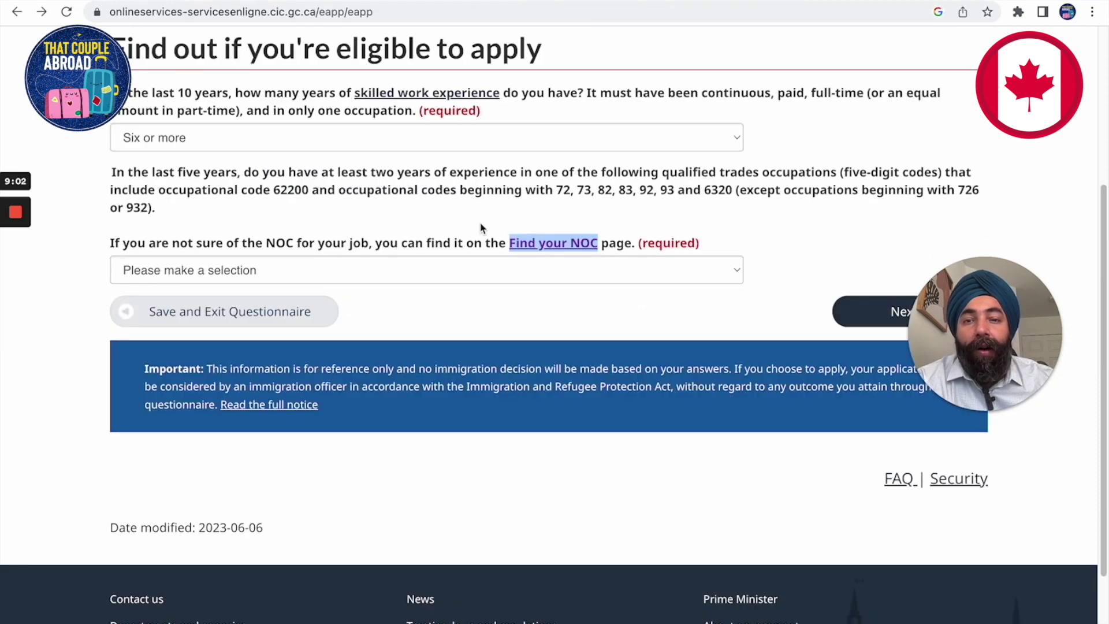
Step: Answer Two or more years for qualified trades experience and continue
{"action": "left_click", "coordinate": [440, 282]}
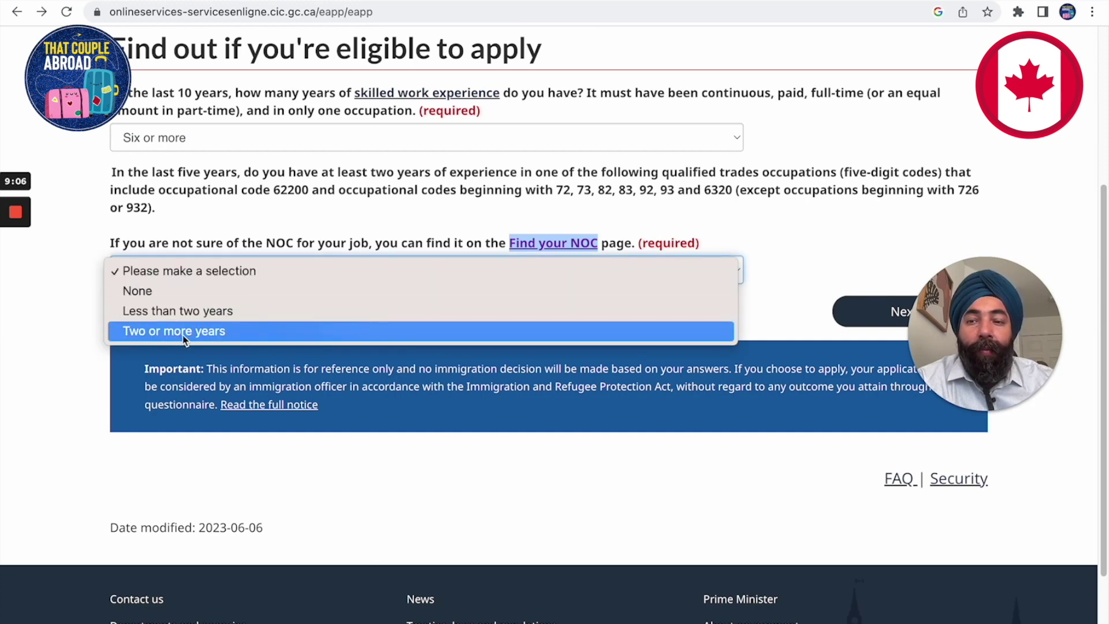
{"action": "left_click", "coordinate": [256, 332]}
{"action": "left_click", "coordinate": [265, 279]}
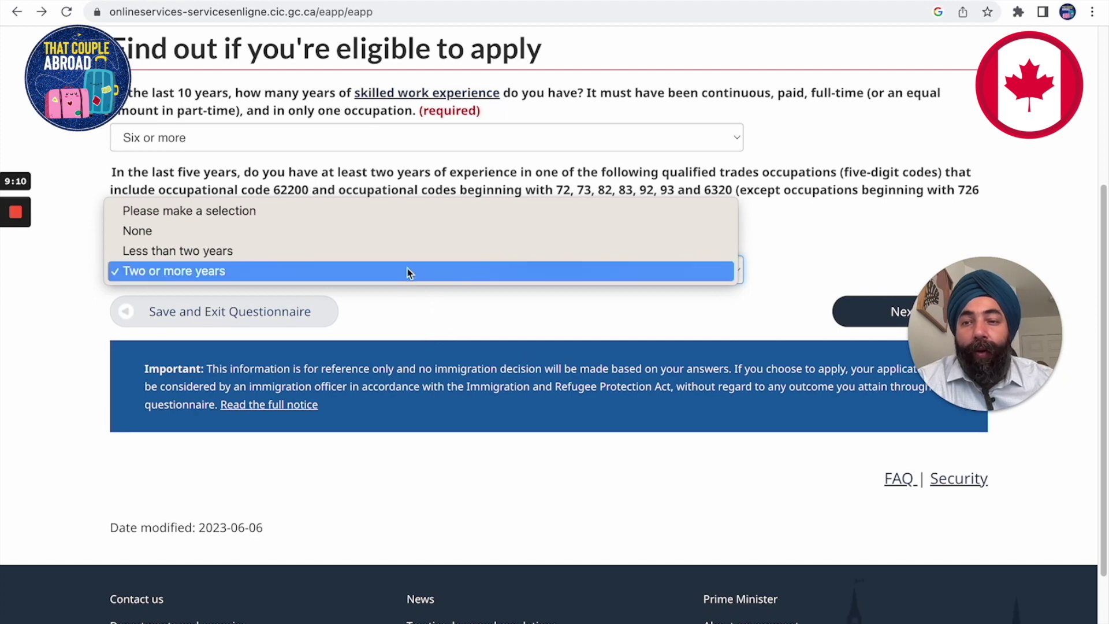
{"action": "left_click", "coordinate": [549, 304]}
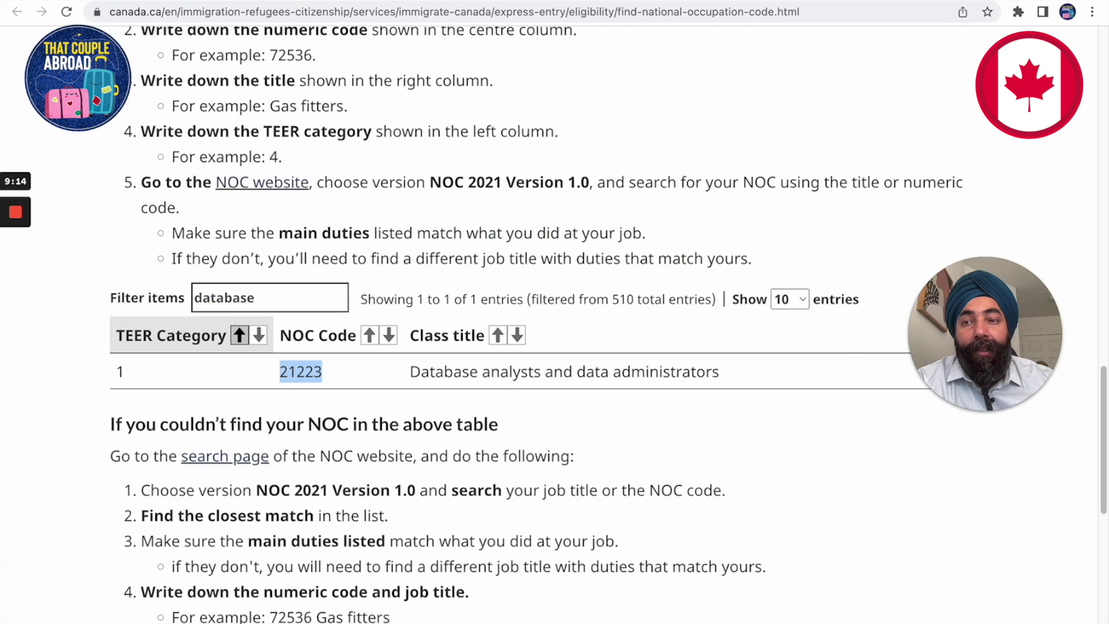
{"action": "key", "text": "ctrl+shift+Tab"}
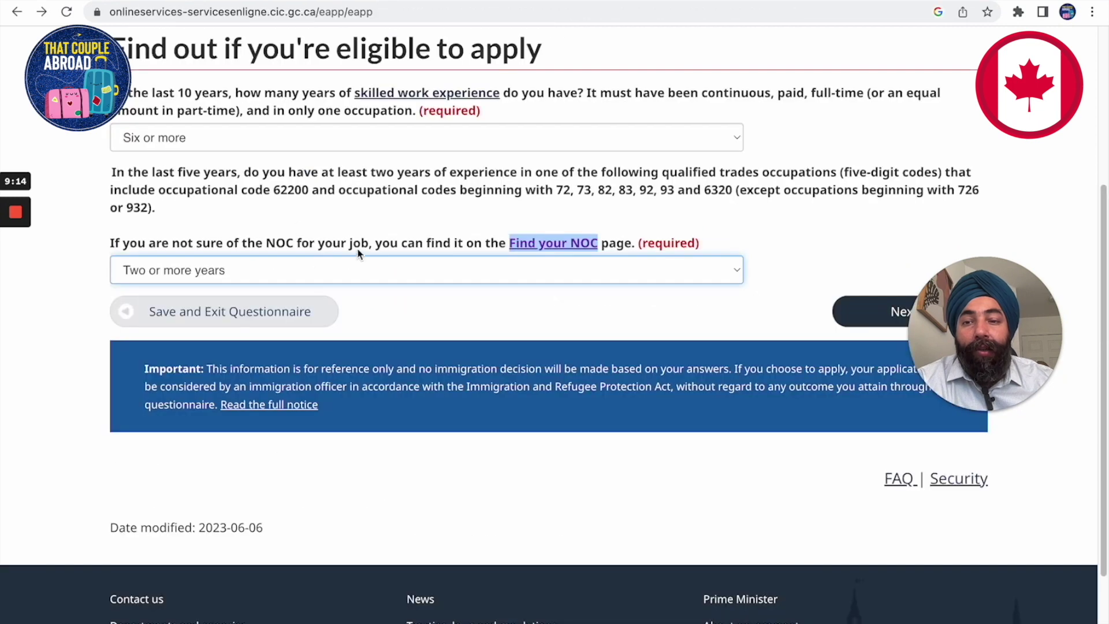
{"action": "left_click", "coordinate": [362, 280]}
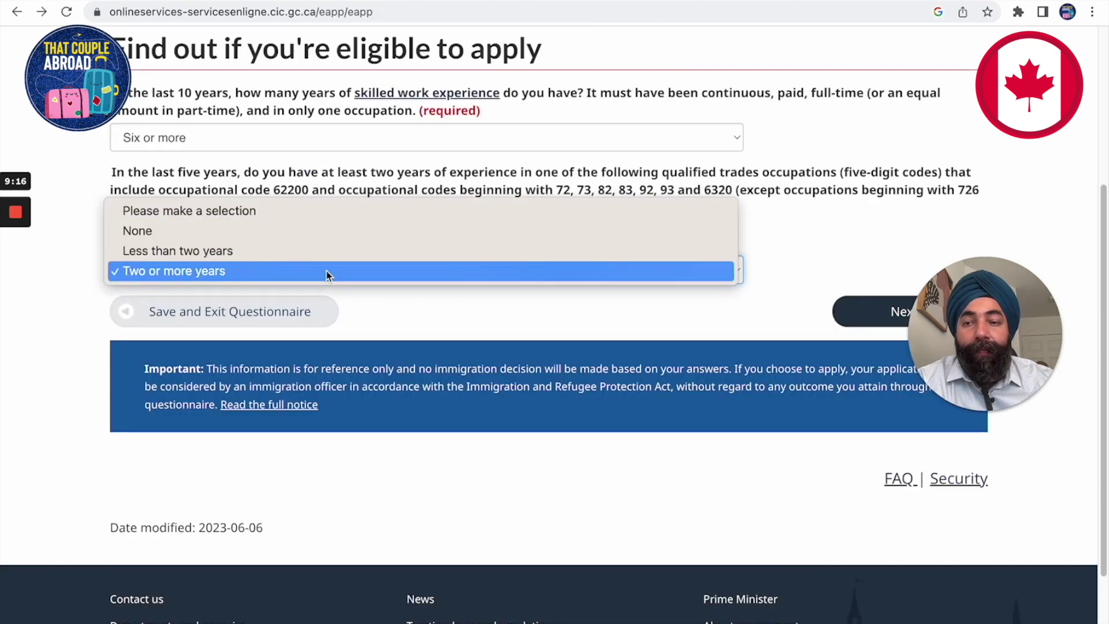
{"action": "left_click", "coordinate": [324, 271]}
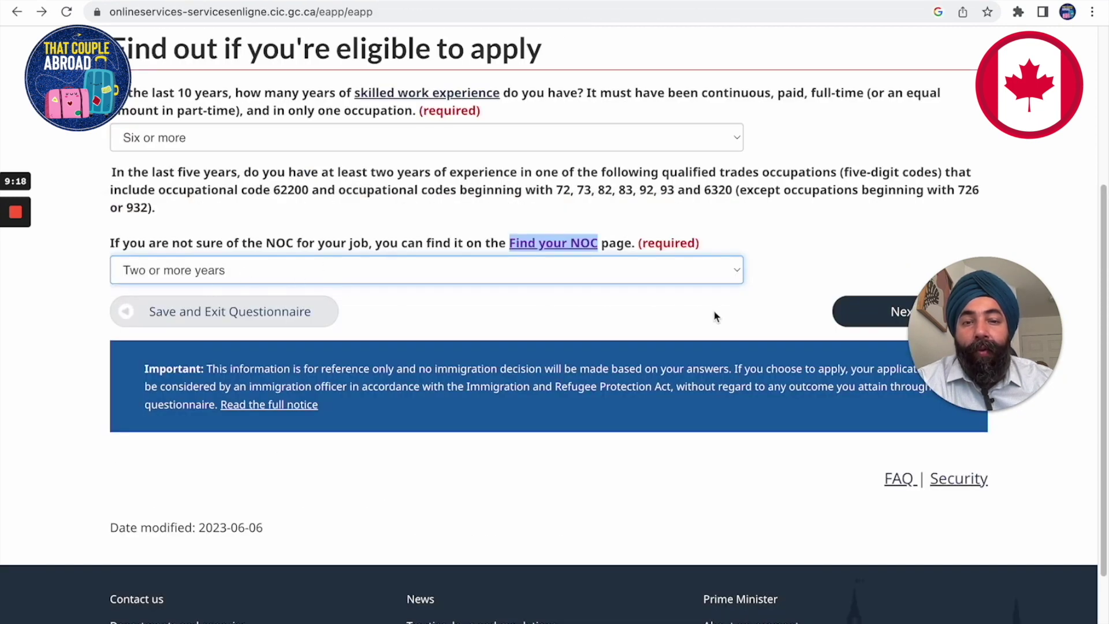
{"action": "left_click", "coordinate": [866, 321]}
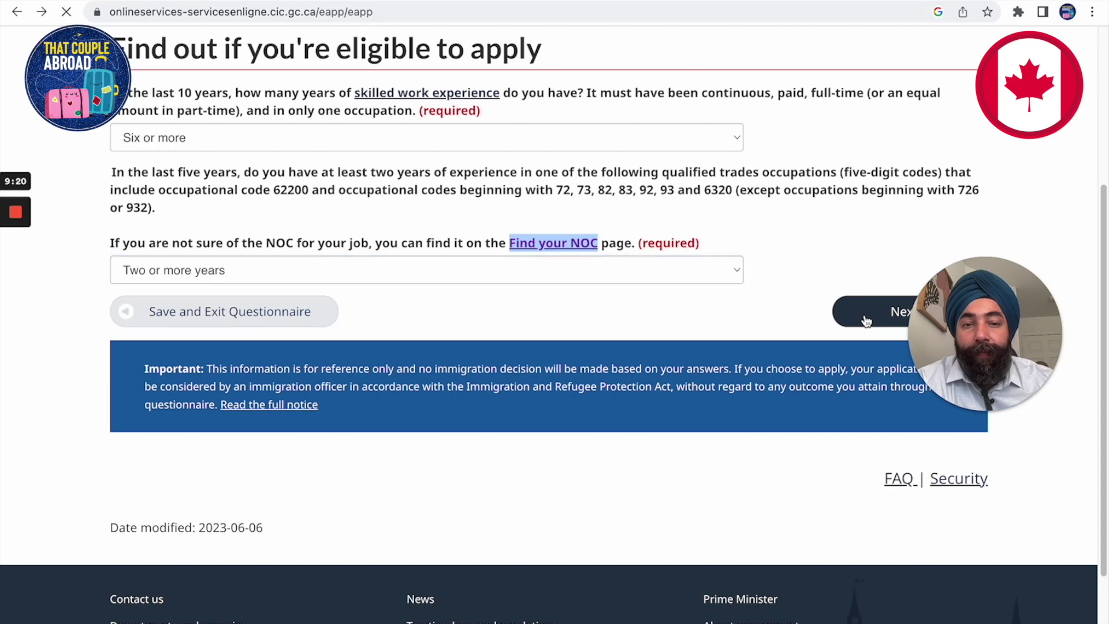
{"action": "scroll", "coordinate": [614, 307], "scroll_direction": "down", "scroll_amount": 3}
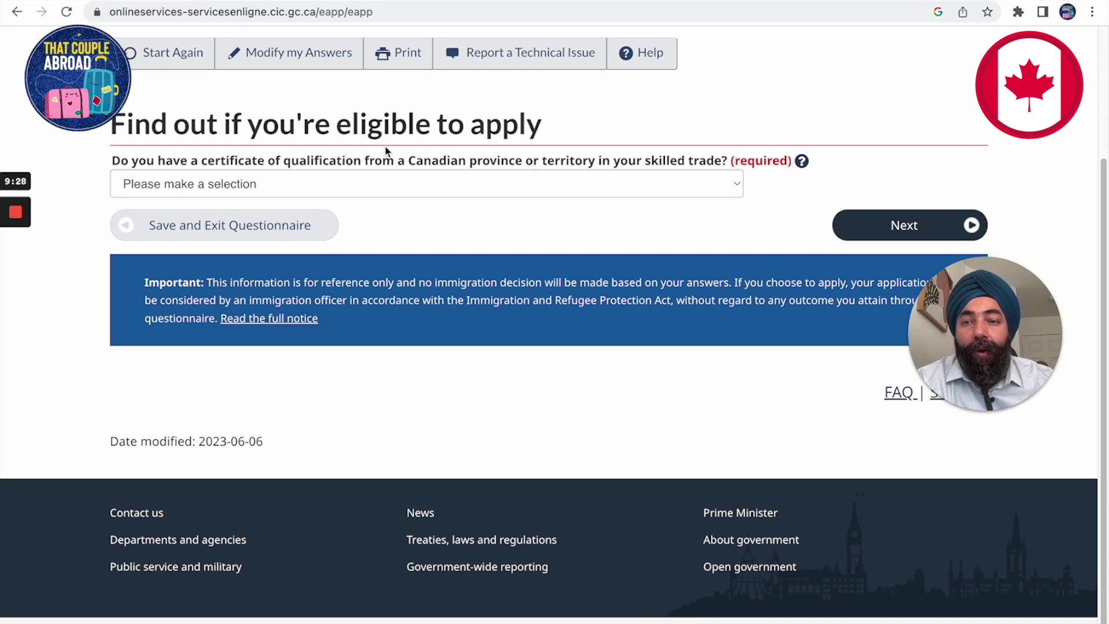
Step: Answer No to holding a certificate of qualification and continue
{"action": "left_click", "coordinate": [339, 185]}
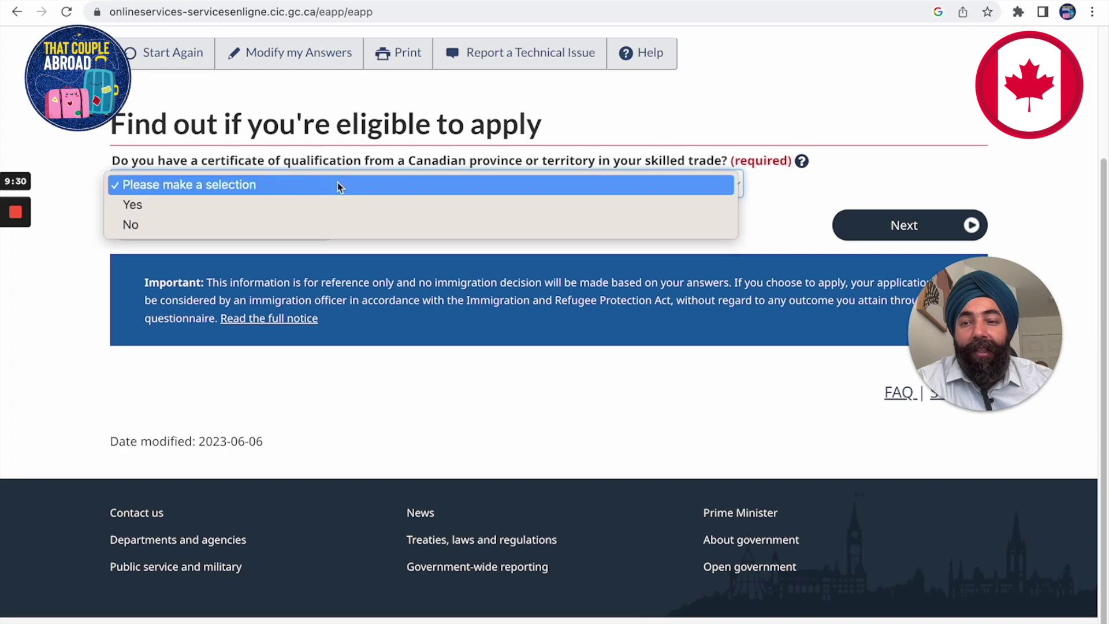
{"action": "left_click", "coordinate": [313, 224]}
{"action": "left_click", "coordinate": [901, 225]}
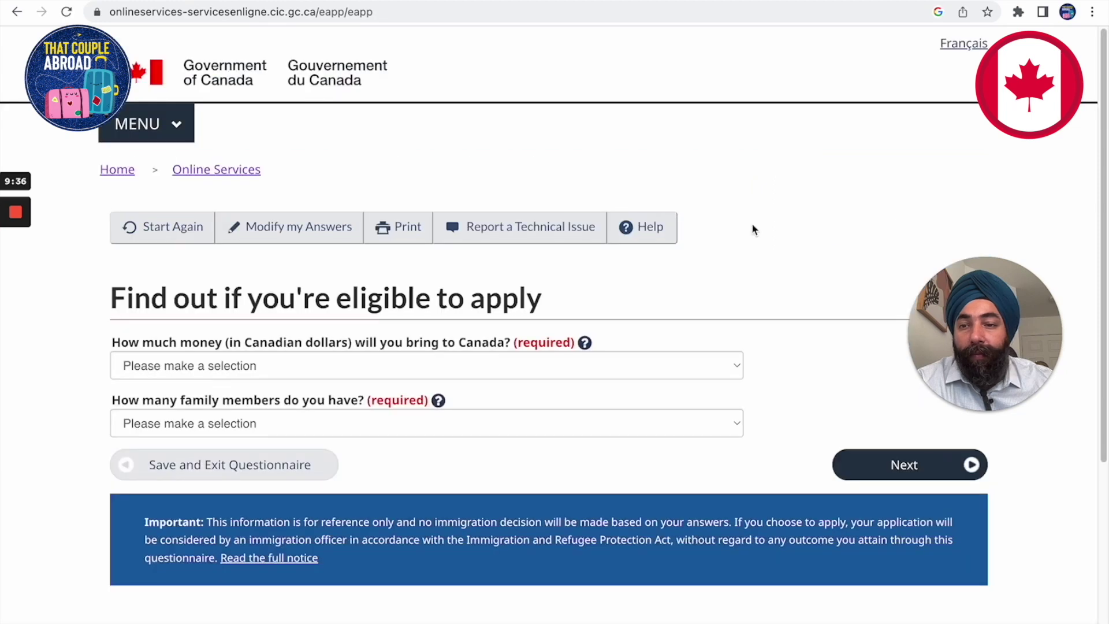
Step: Set settlement funds to 28,994 - 32,699 and family members to 2, then submit
{"action": "scroll", "coordinate": [751, 224], "scroll_direction": "down", "scroll_amount": 3}
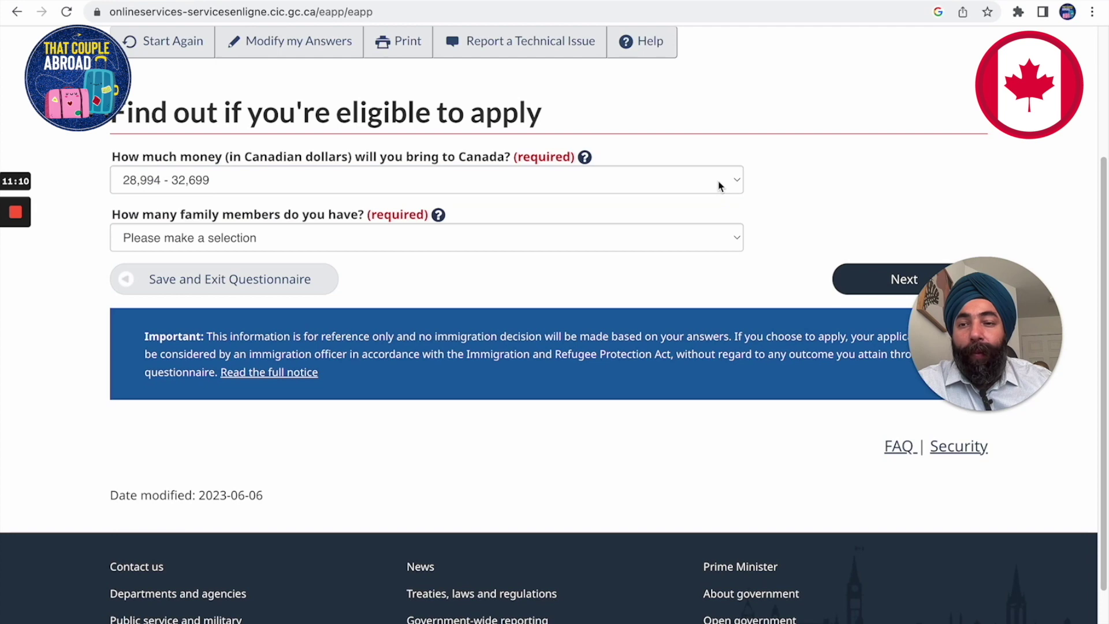
{"action": "left_click", "coordinate": [722, 183]}
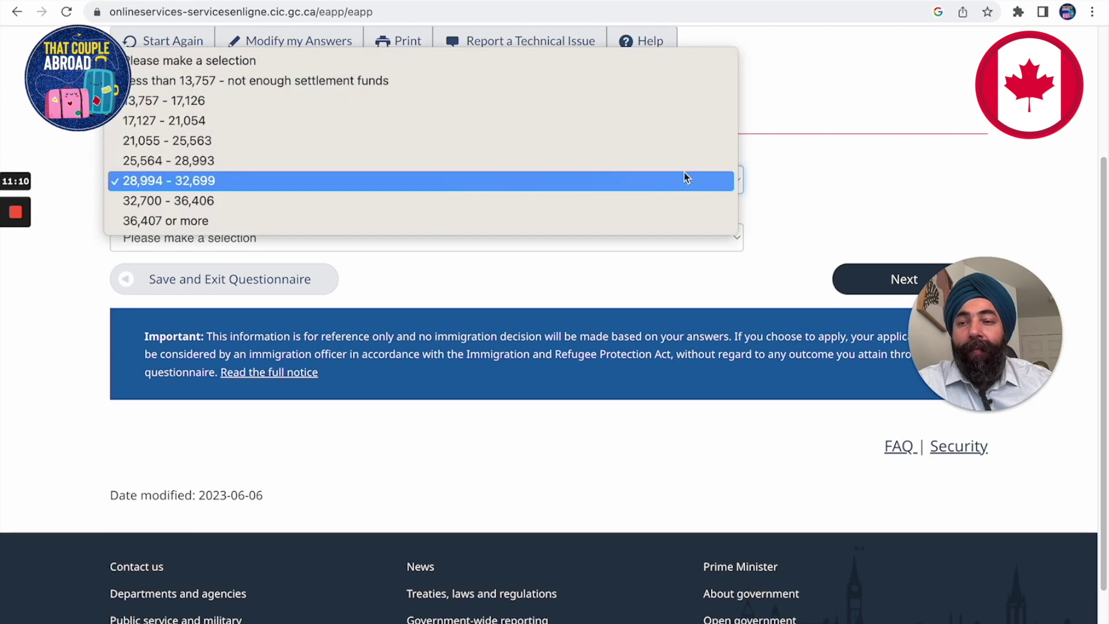
{"action": "left_click", "coordinate": [536, 190]}
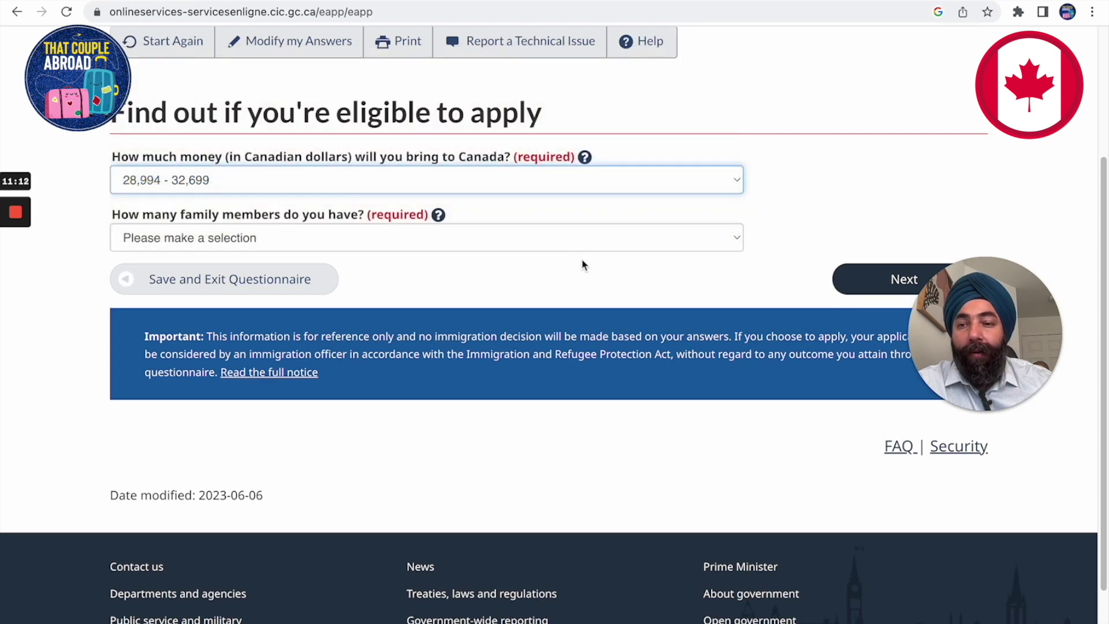
{"action": "left_click", "coordinate": [575, 238]}
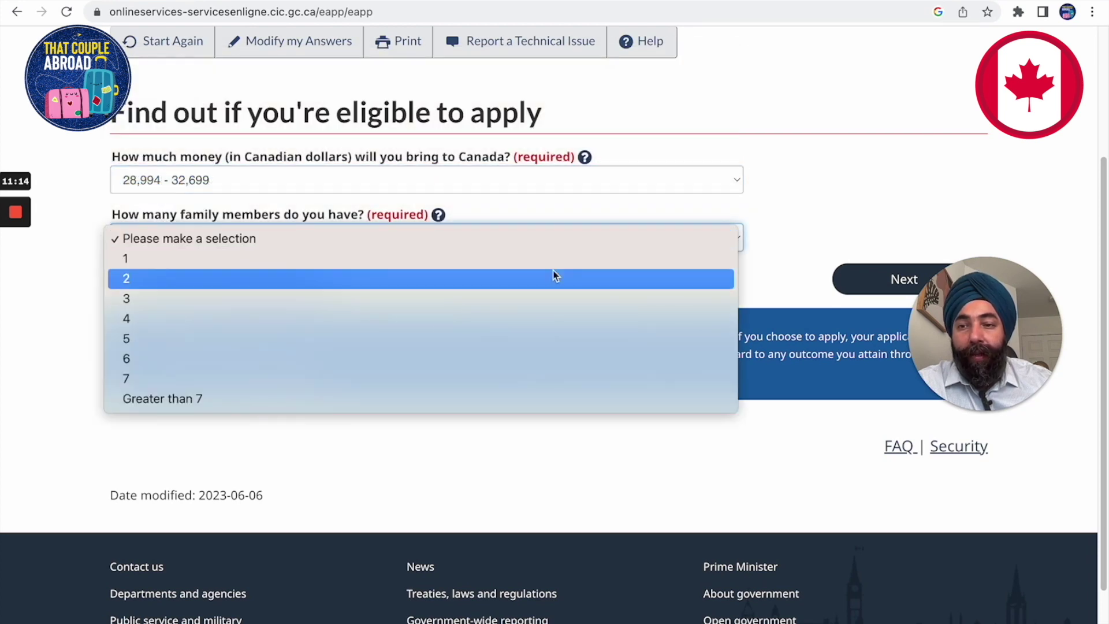
{"action": "left_click", "coordinate": [555, 277]}
{"action": "left_click", "coordinate": [884, 288]}
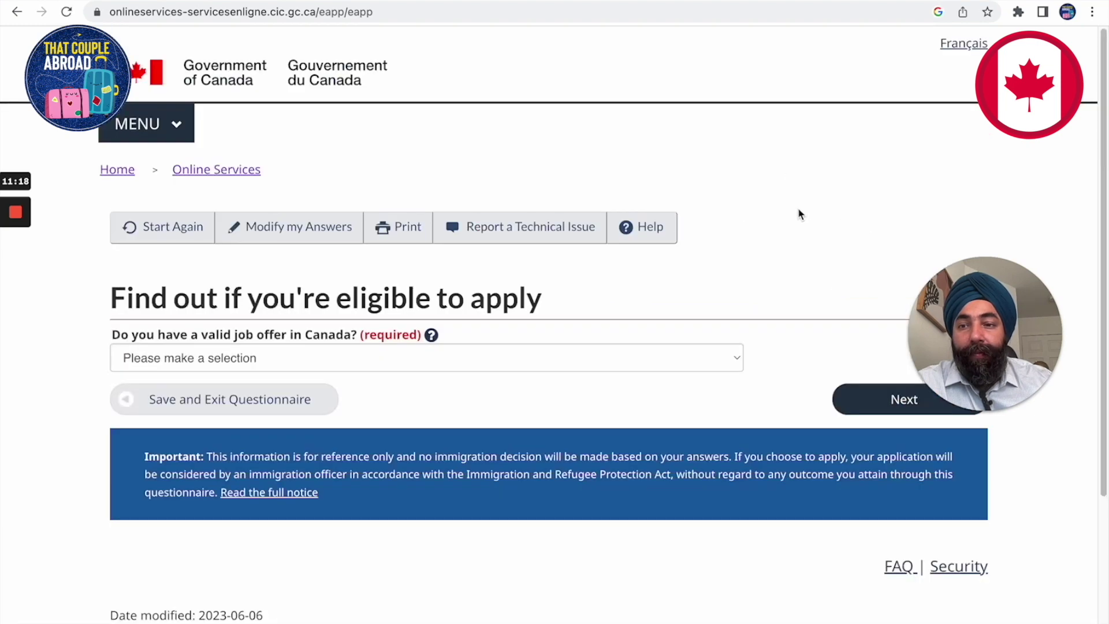
{"action": "scroll", "coordinate": [798, 210], "scroll_direction": "down", "scroll_amount": 2}
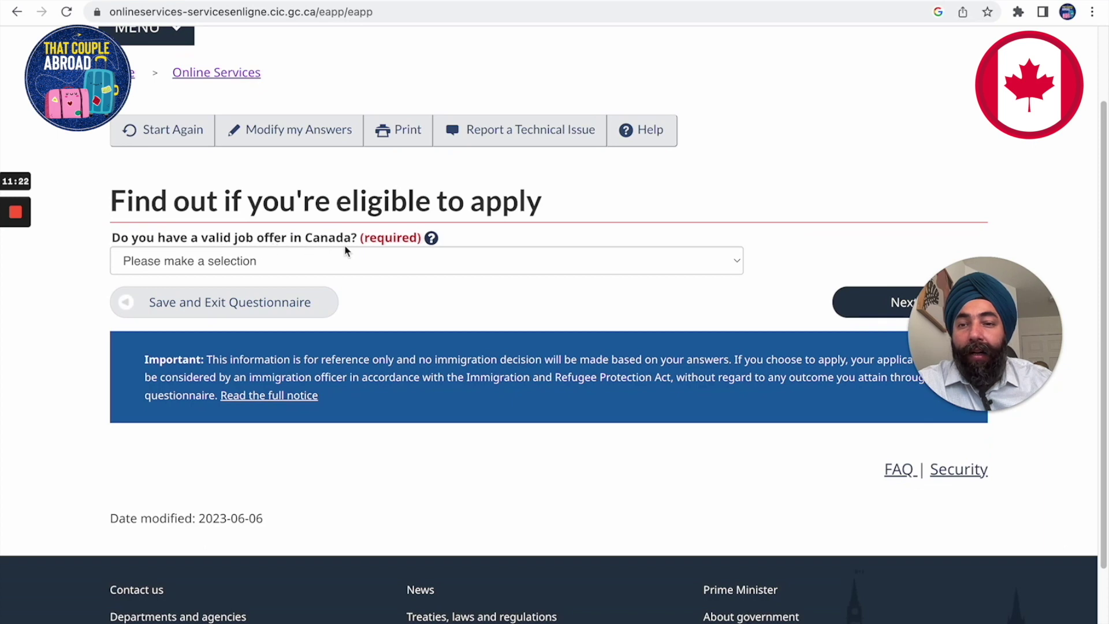
Step: Answer No to having a valid Canadian job offer and continue
{"action": "left_click", "coordinate": [397, 265]}
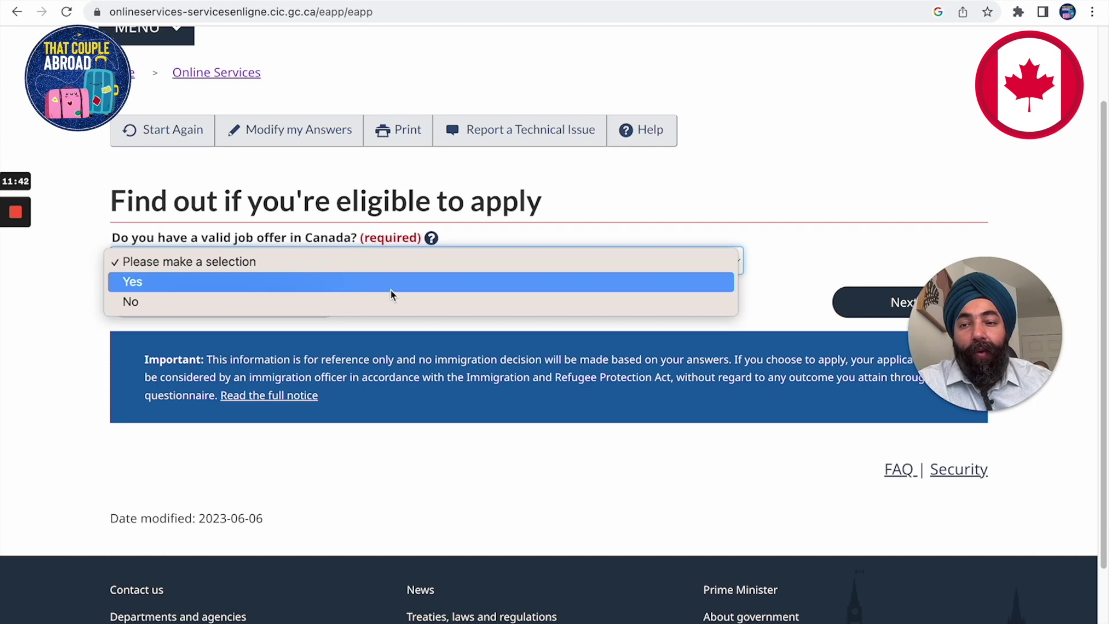
{"action": "left_click", "coordinate": [382, 301]}
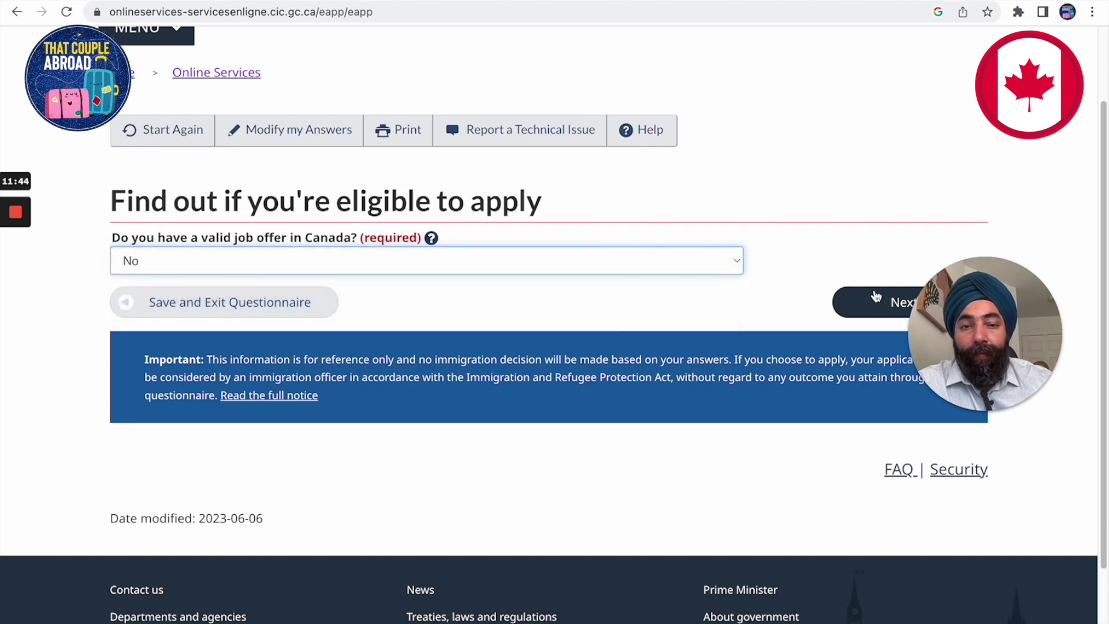
{"action": "left_click", "coordinate": [876, 296]}
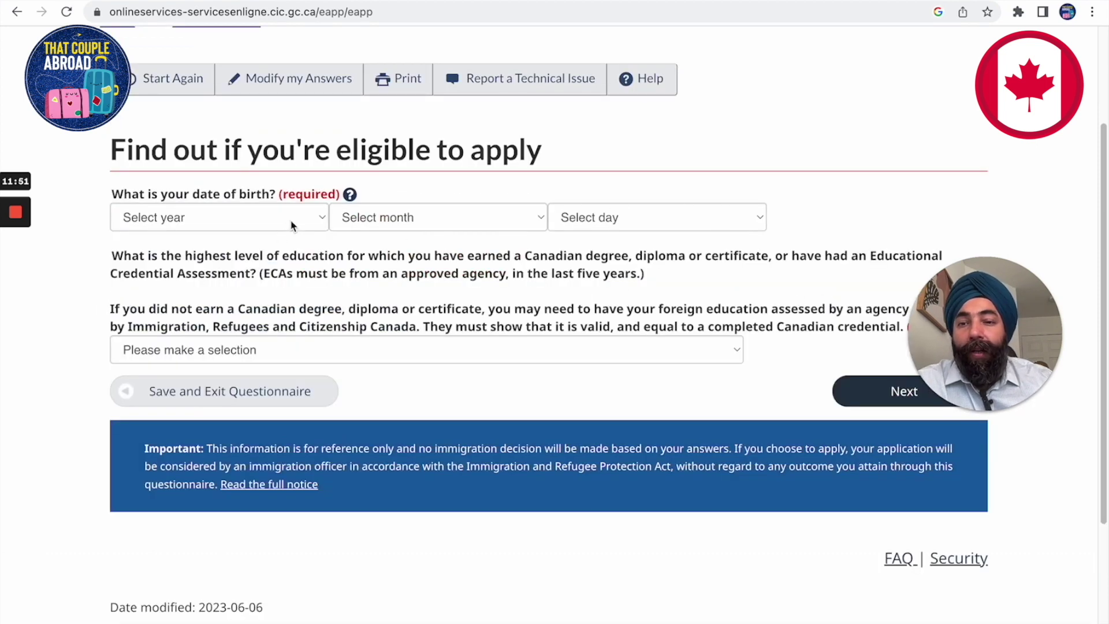
Step: Set highest education to Master's or professional degree and submit the birth date and education answers
{"action": "left_click", "coordinate": [283, 218]}
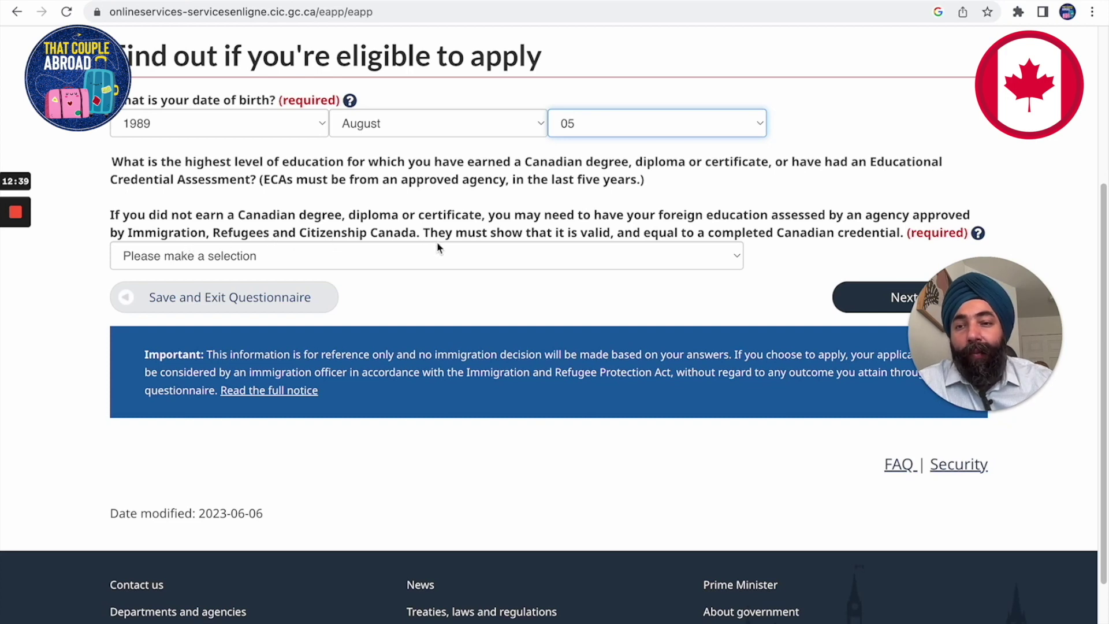
{"action": "scroll", "coordinate": [437, 254], "scroll_direction": "down", "scroll_amount": 1}
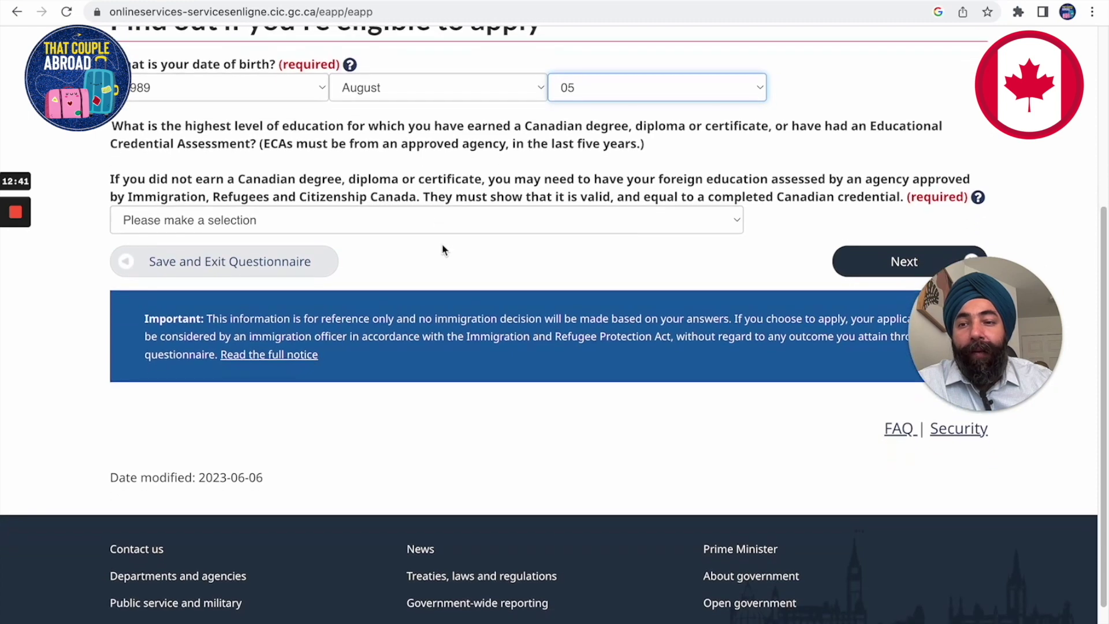
{"action": "left_click", "coordinate": [455, 227]}
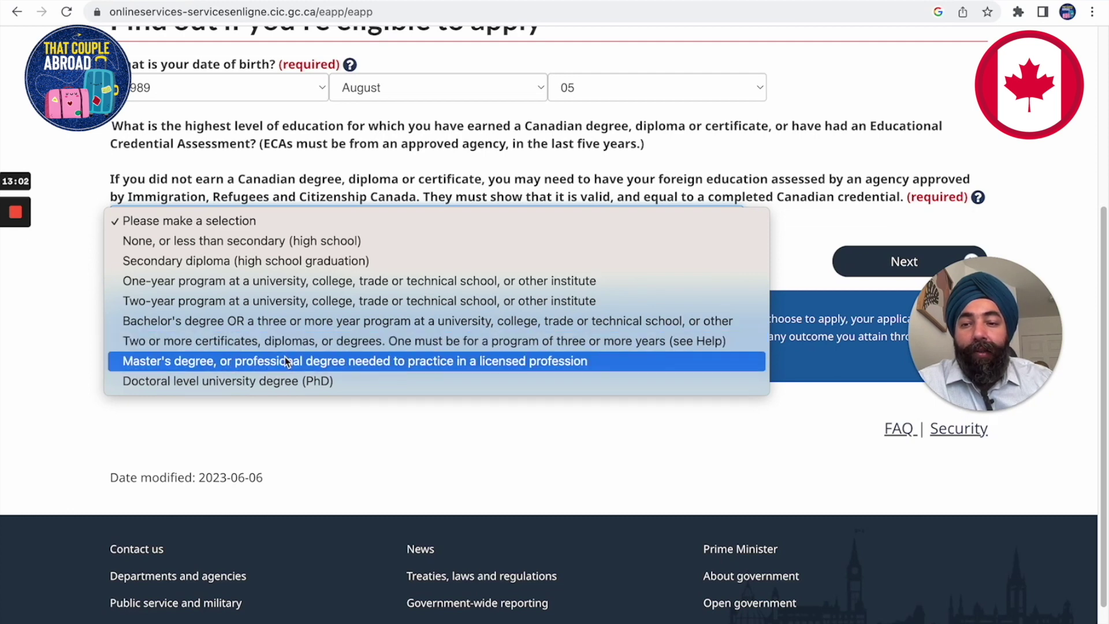
{"action": "left_click", "coordinate": [337, 363]}
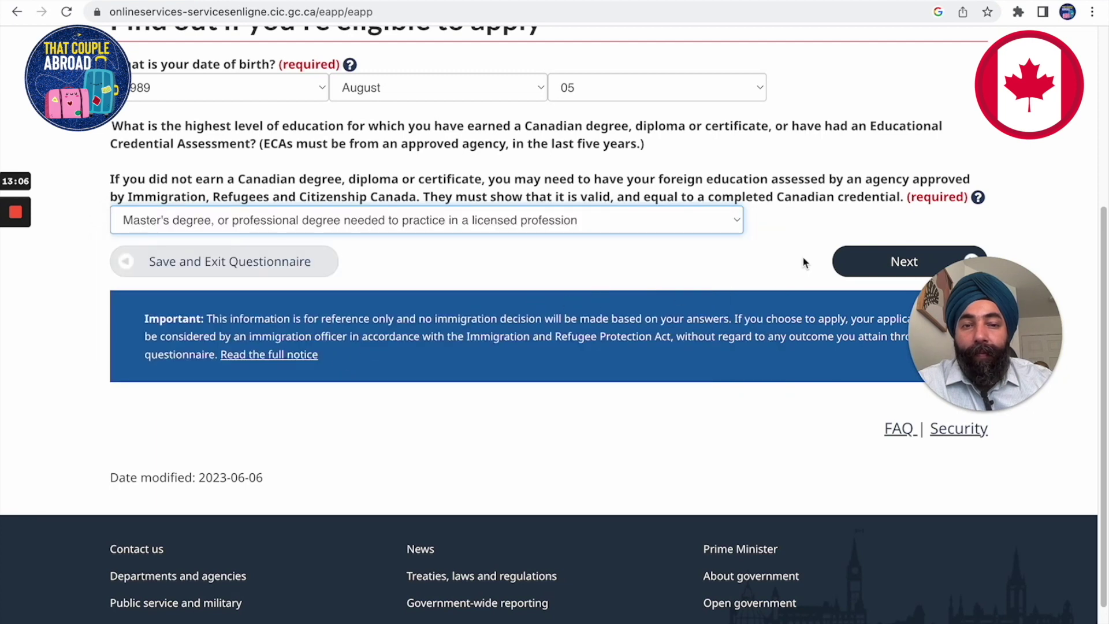
{"action": "left_click", "coordinate": [907, 260]}
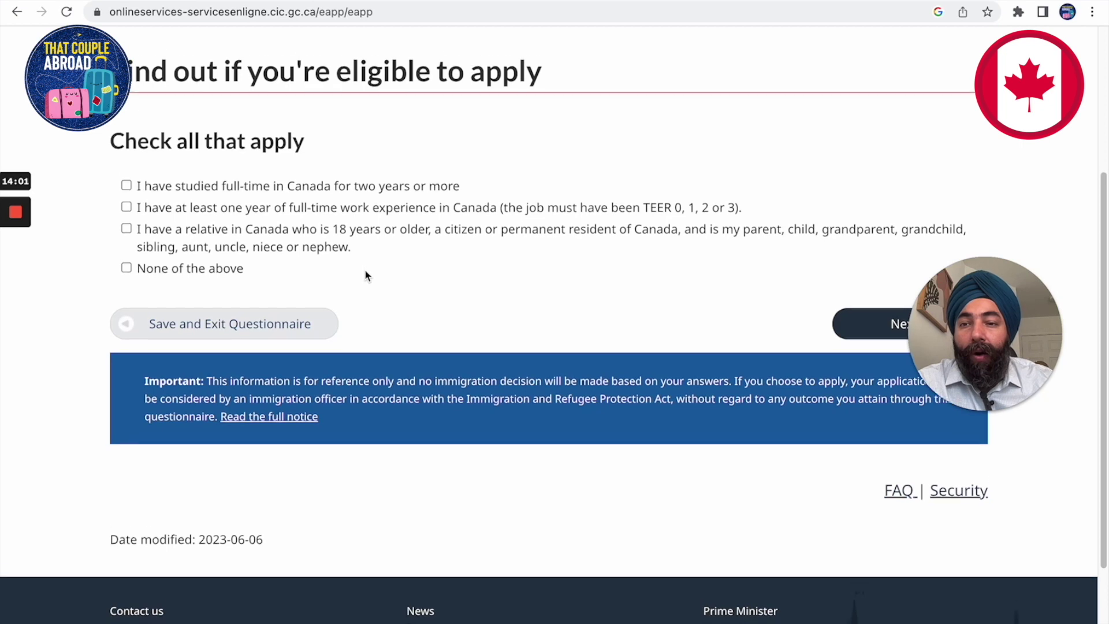
Step: Answer None of the above to the Canadian study, work and relative question
{"action": "scroll", "coordinate": [365, 269], "scroll_direction": "down", "scroll_amount": 1}
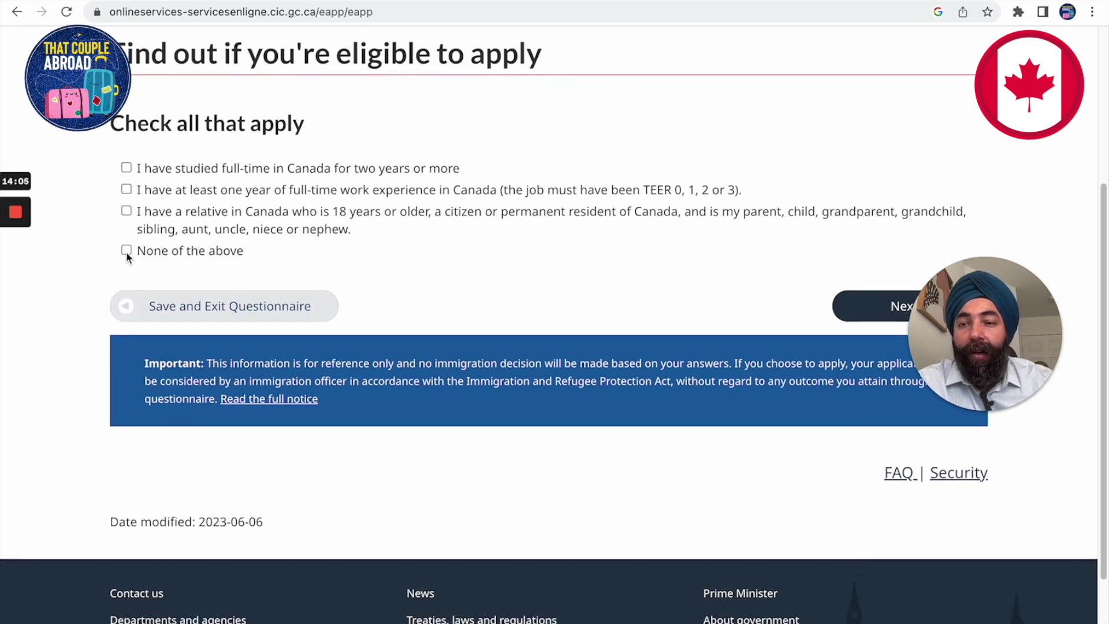
{"action": "scroll", "coordinate": [571, 341], "scroll_direction": "down", "scroll_amount": 3}
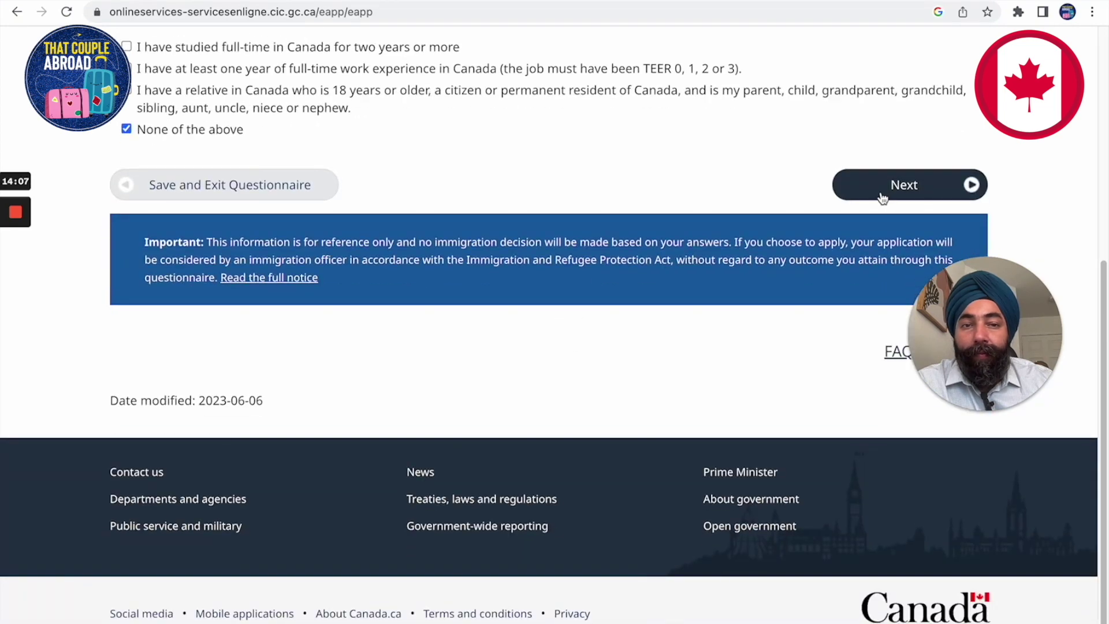
{"action": "left_click", "coordinate": [886, 194]}
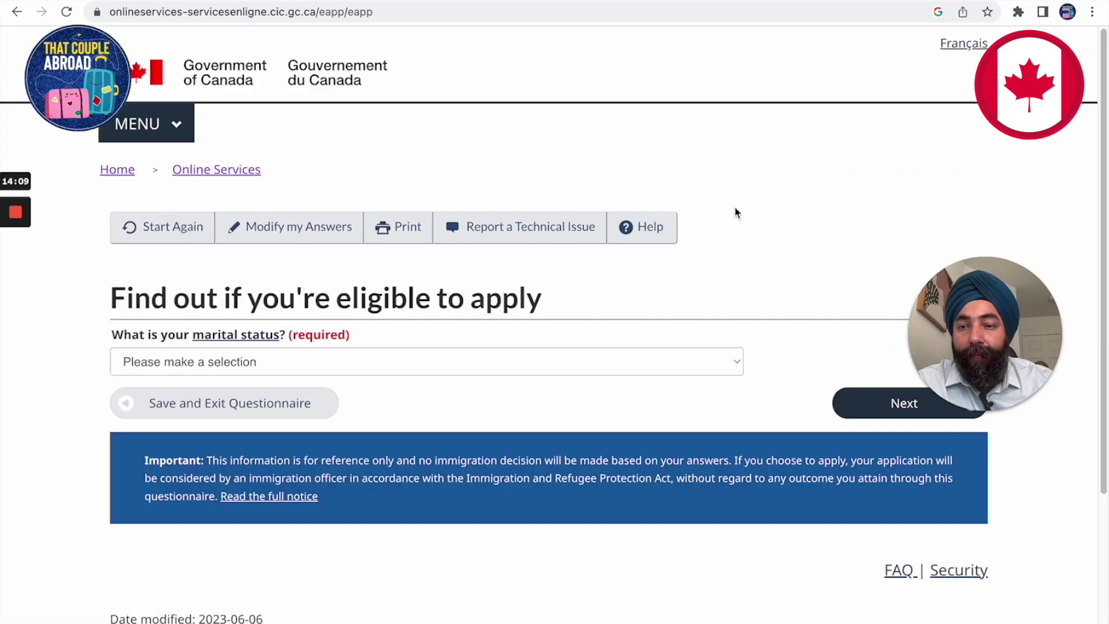
Step: Set marital status to Never Married/Single and submit it
{"action": "scroll", "coordinate": [713, 237], "scroll_direction": "down", "scroll_amount": 2}
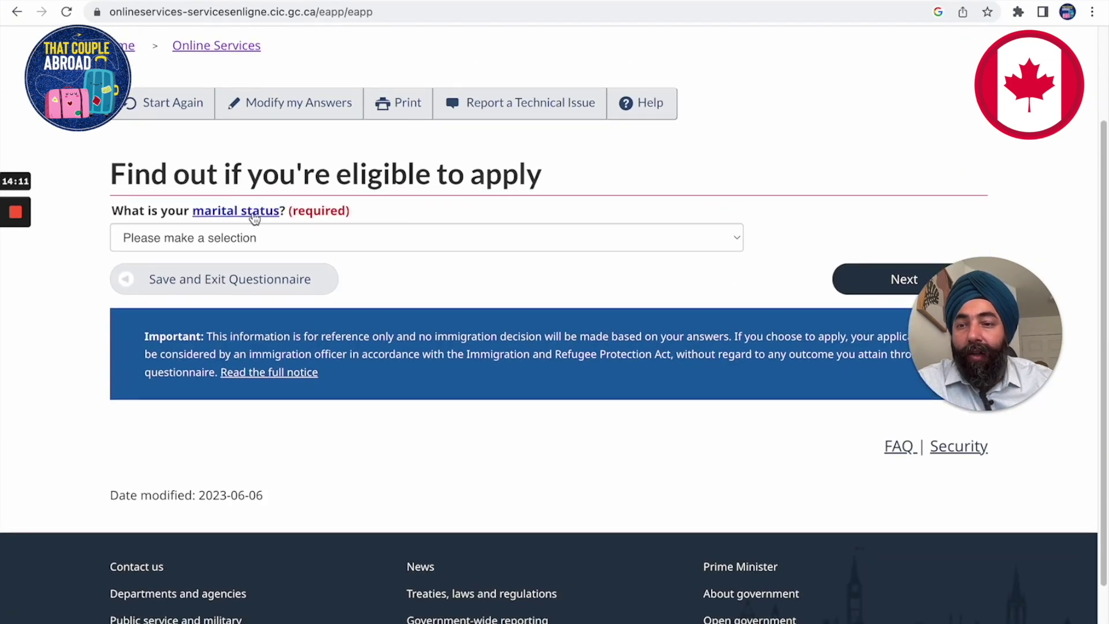
{"action": "left_click", "coordinate": [275, 240]}
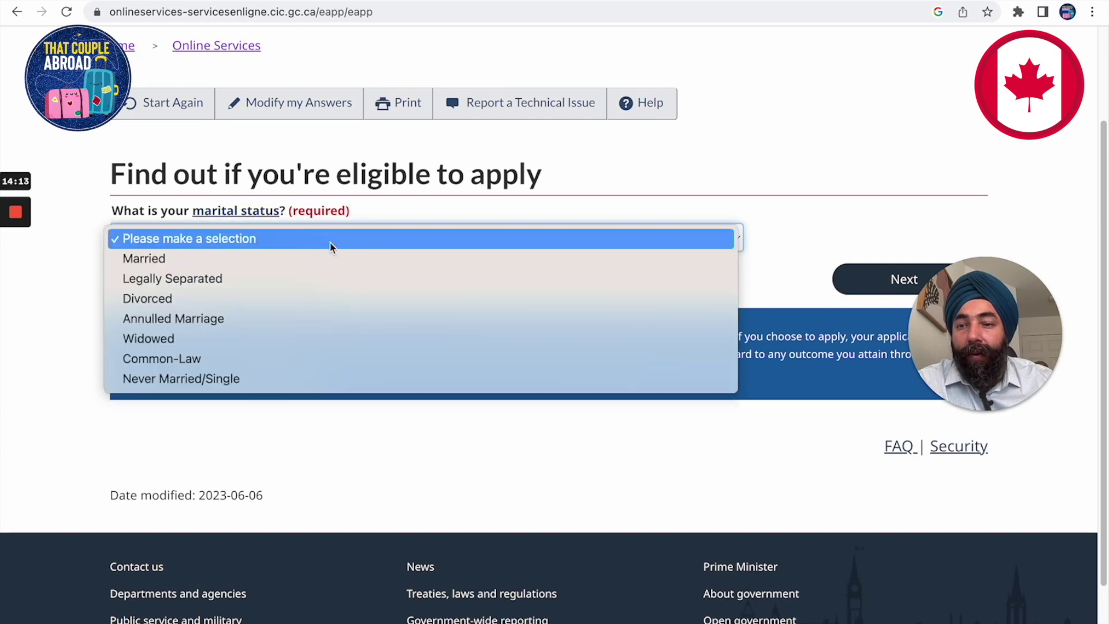
{"action": "left_click", "coordinate": [773, 197]}
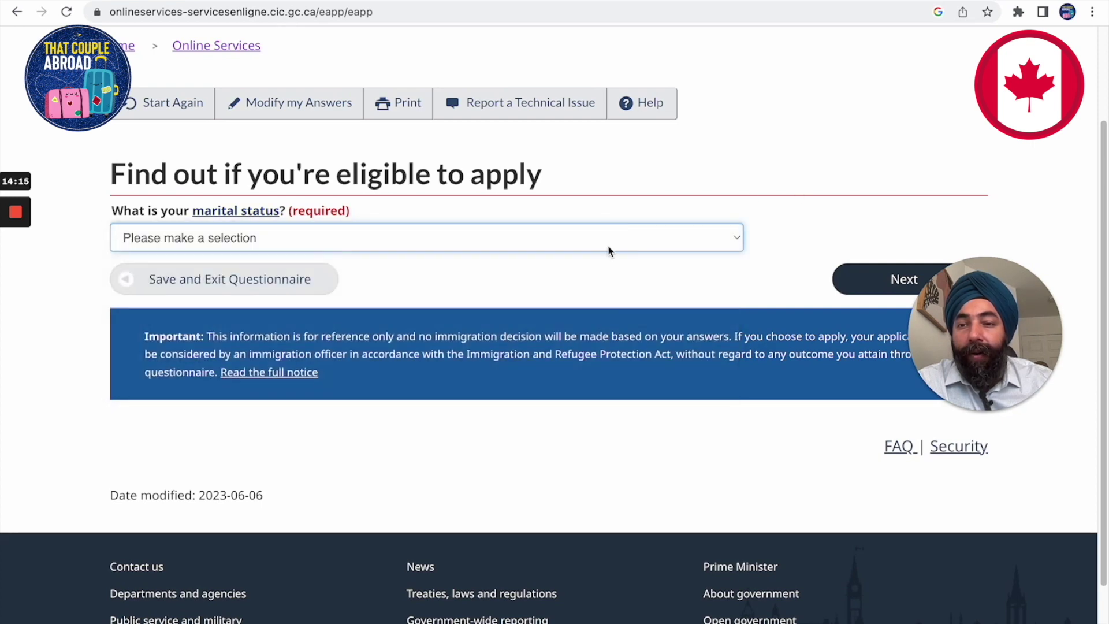
{"action": "left_click", "coordinate": [653, 239]}
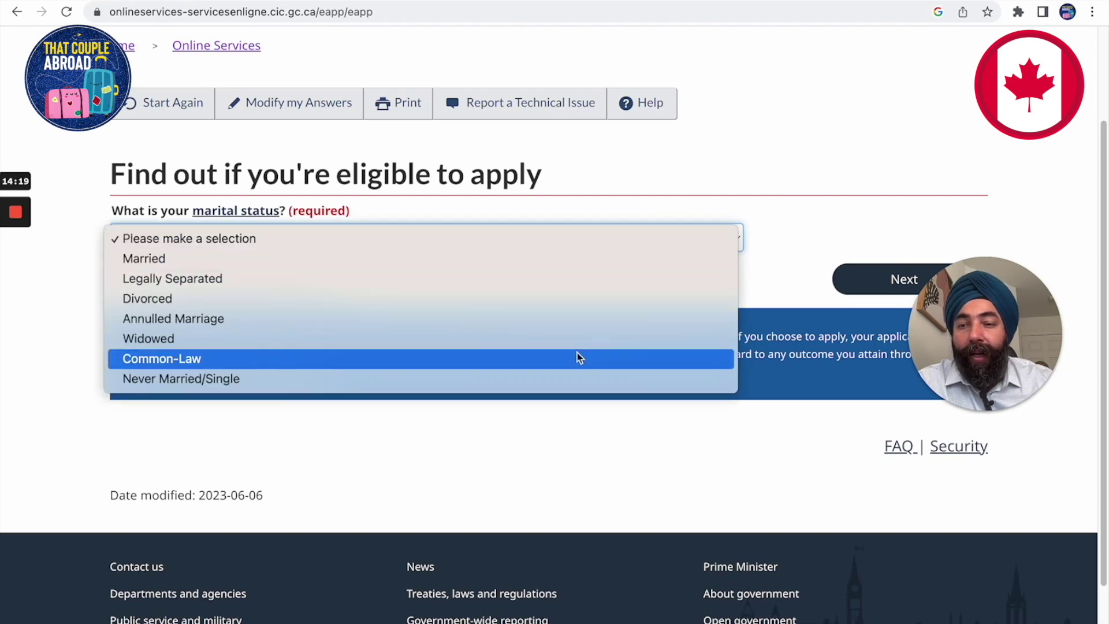
{"action": "left_click", "coordinate": [566, 378]}
{"action": "left_click", "coordinate": [882, 278]}
Step: Review the Express Entry eligibility result and continue to the profile form
{"action": "scroll", "coordinate": [321, 168], "scroll_direction": "down", "scroll_amount": 3}
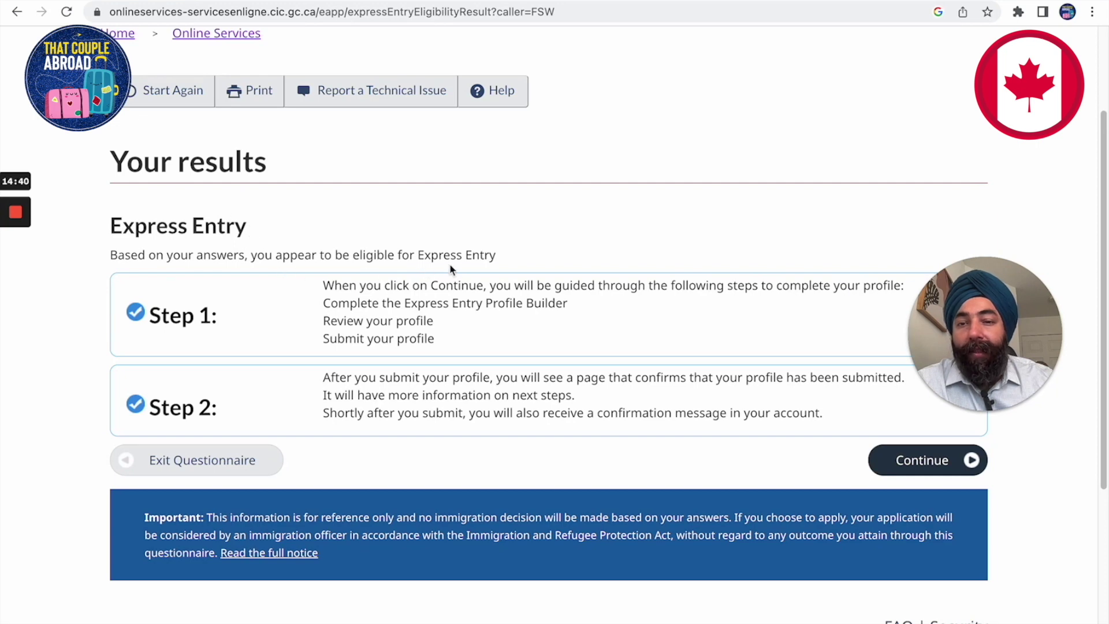
{"action": "scroll", "coordinate": [476, 273], "scroll_direction": "down", "scroll_amount": 2}
{"action": "scroll", "coordinate": [355, 229], "scroll_direction": "down", "scroll_amount": 2}
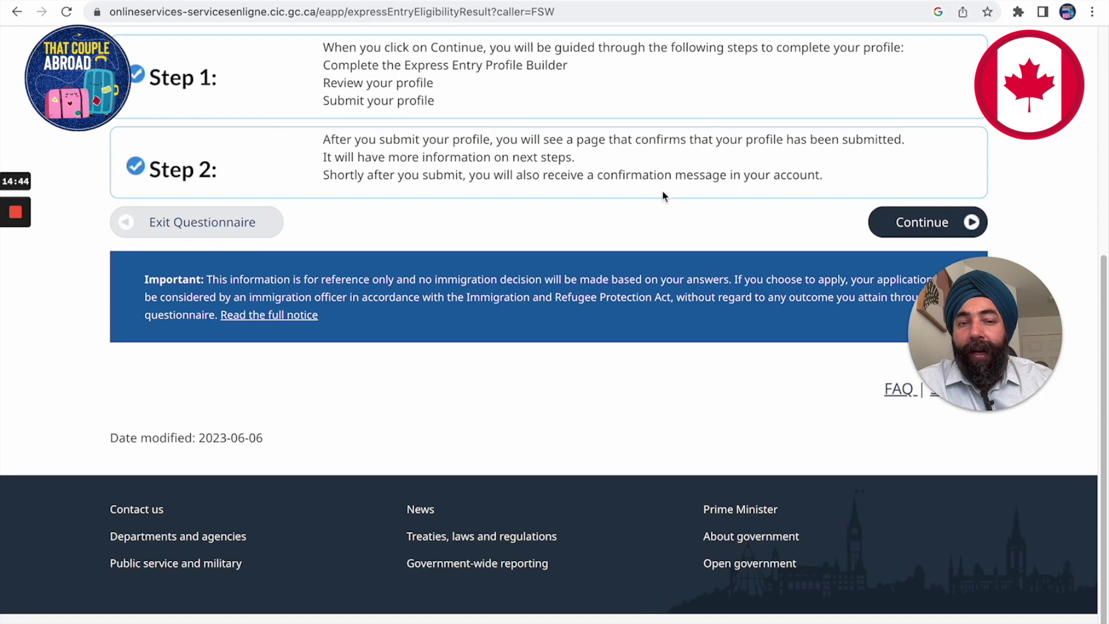
{"action": "left_click", "coordinate": [923, 223]}
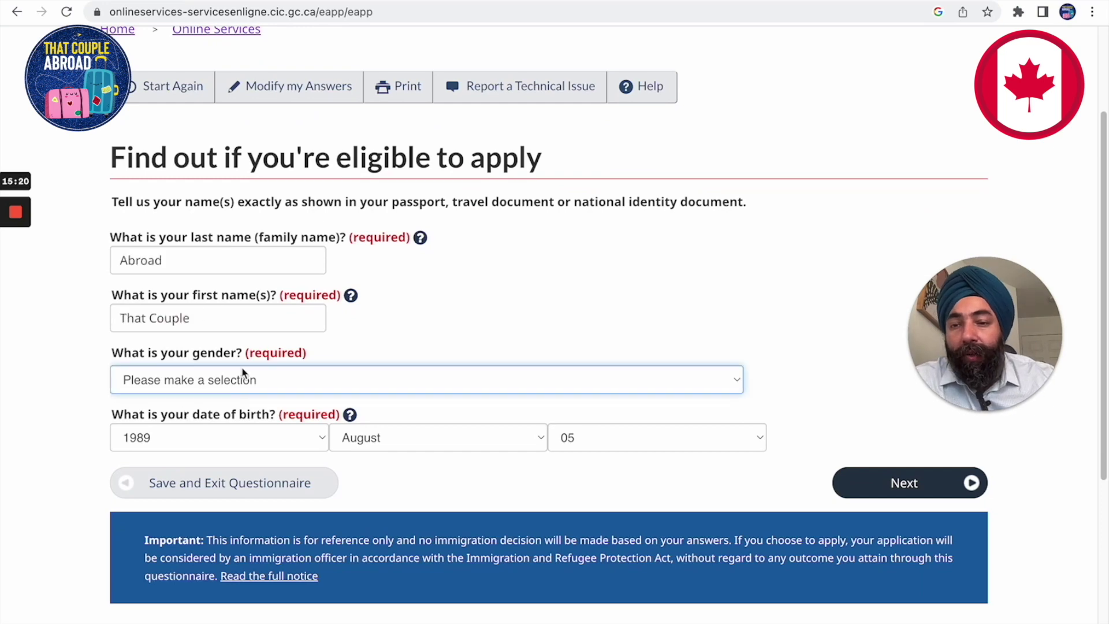
Step: Set gender to Male and submit the names, gender and birth date page
{"action": "left_click", "coordinate": [244, 375]}
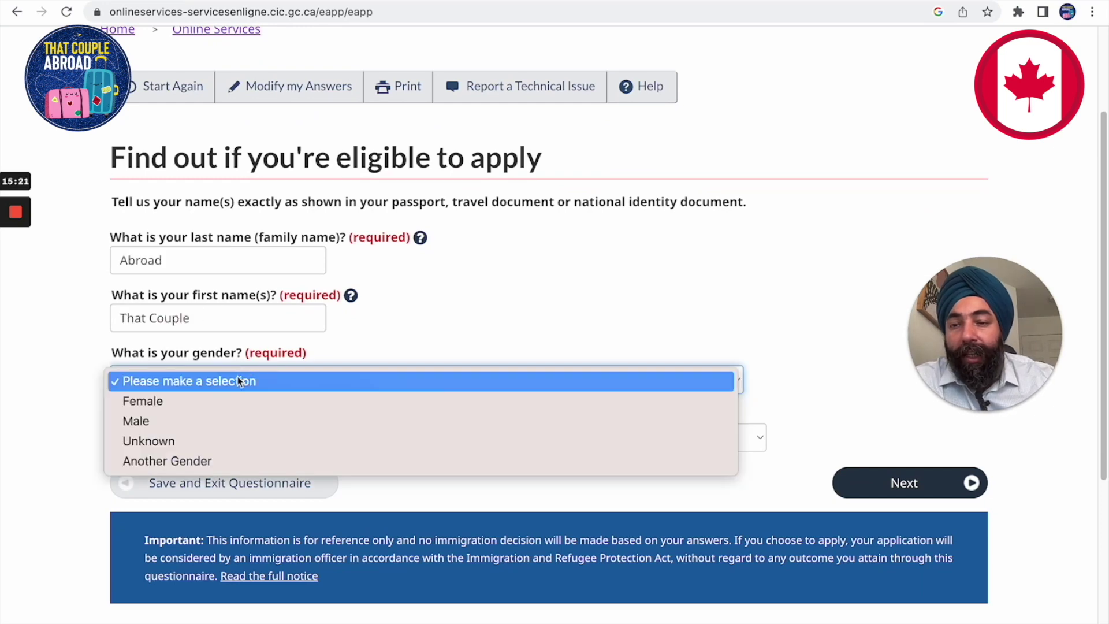
{"action": "left_click", "coordinate": [195, 419]}
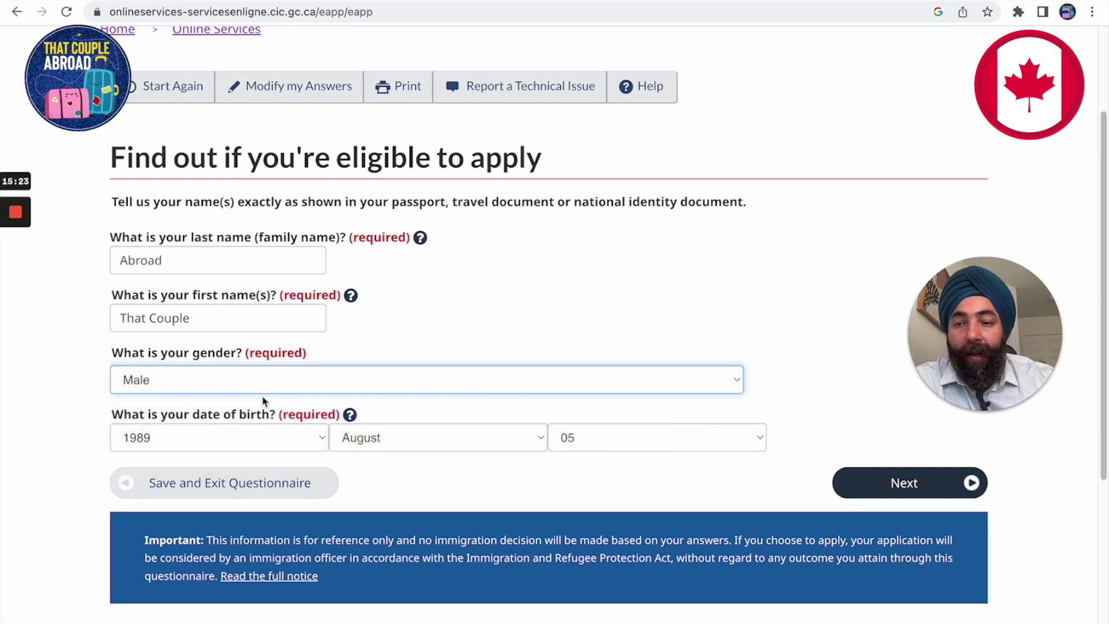
{"action": "scroll", "coordinate": [445, 343], "scroll_direction": "down", "scroll_amount": 2}
{"action": "left_click", "coordinate": [900, 403]}
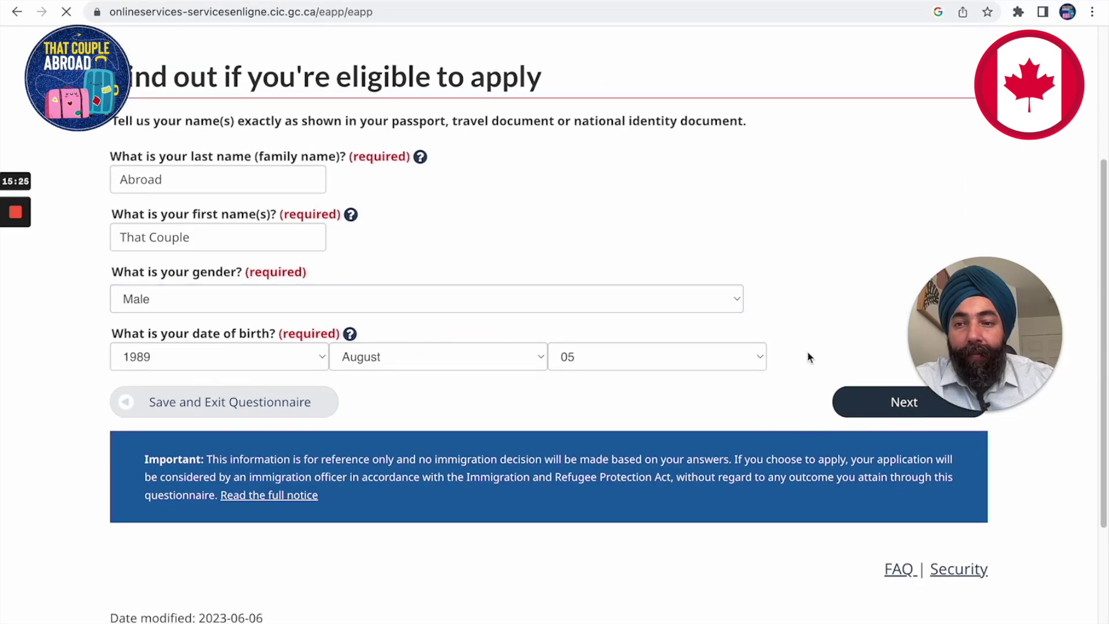
Step: Choose Never Married/Single as marital status and submit it
{"action": "scroll", "coordinate": [584, 257], "scroll_direction": "down", "scroll_amount": 2}
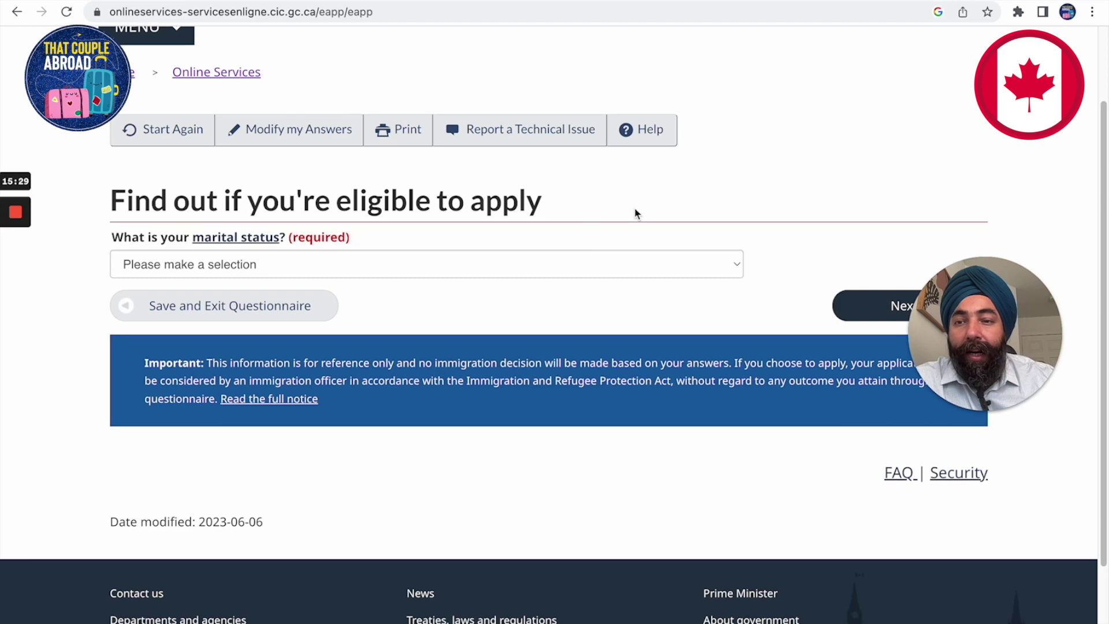
{"action": "left_click", "coordinate": [613, 259]}
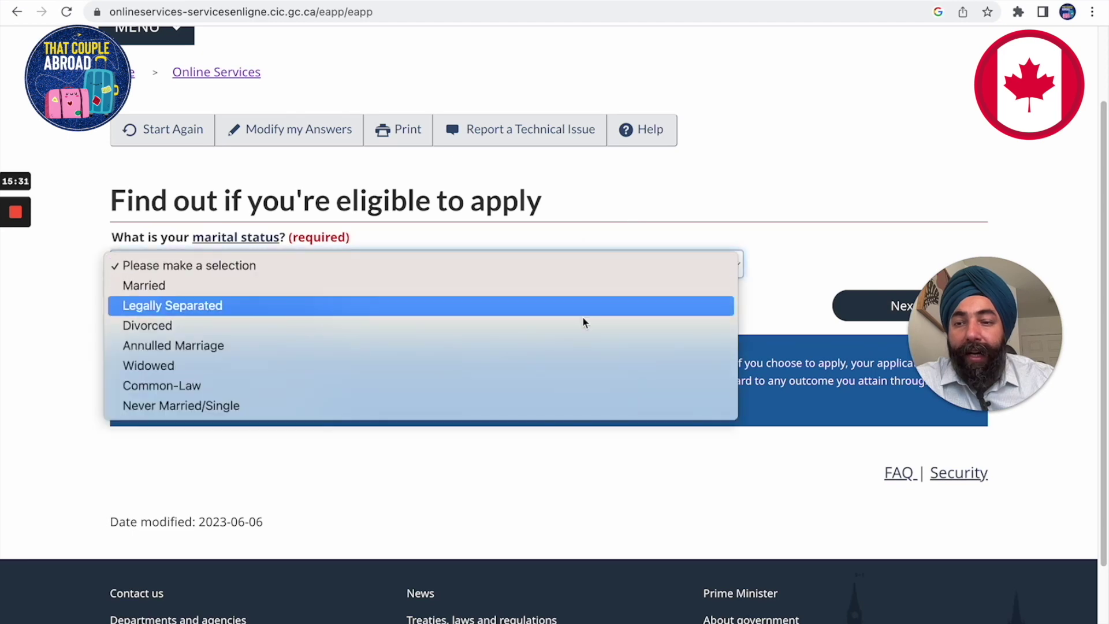
{"action": "left_click", "coordinate": [543, 406]}
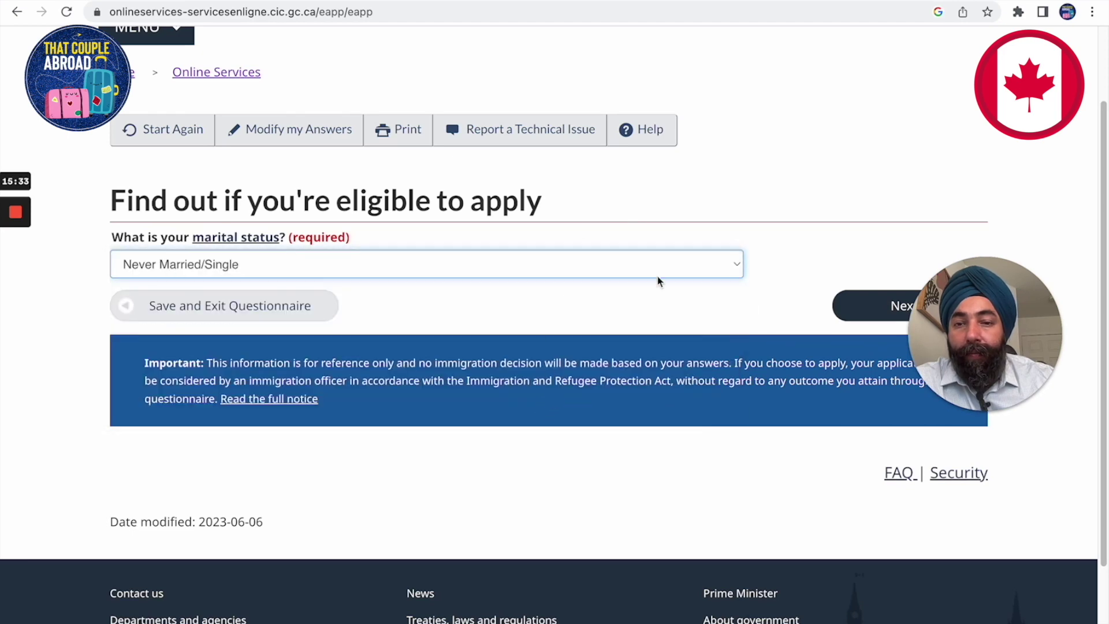
{"action": "left_click", "coordinate": [876, 306]}
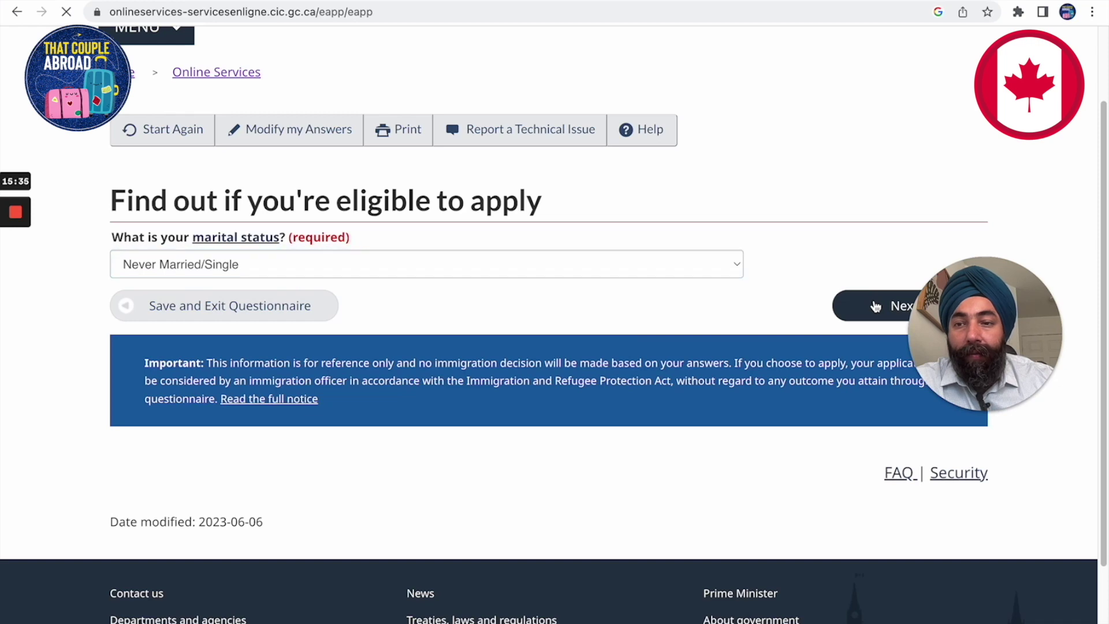
{"action": "scroll", "coordinate": [705, 300], "scroll_direction": "down", "scroll_amount": 7}
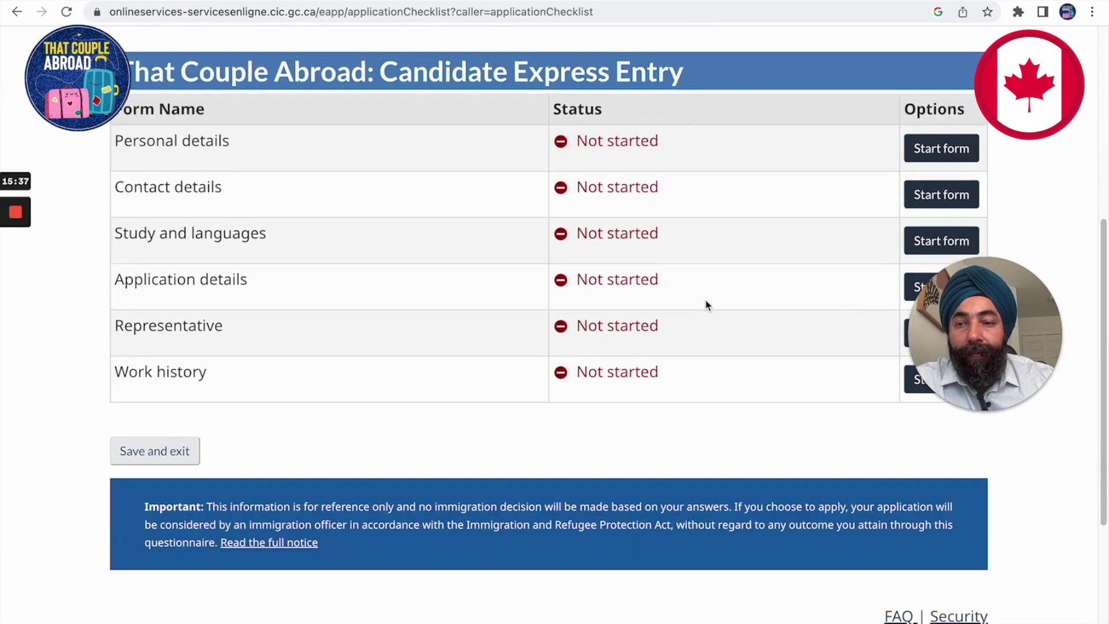
Step: Start the Personal details form from the six-form Express Entry checklist
{"action": "scroll", "coordinate": [706, 304], "scroll_direction": "up", "scroll_amount": 1}
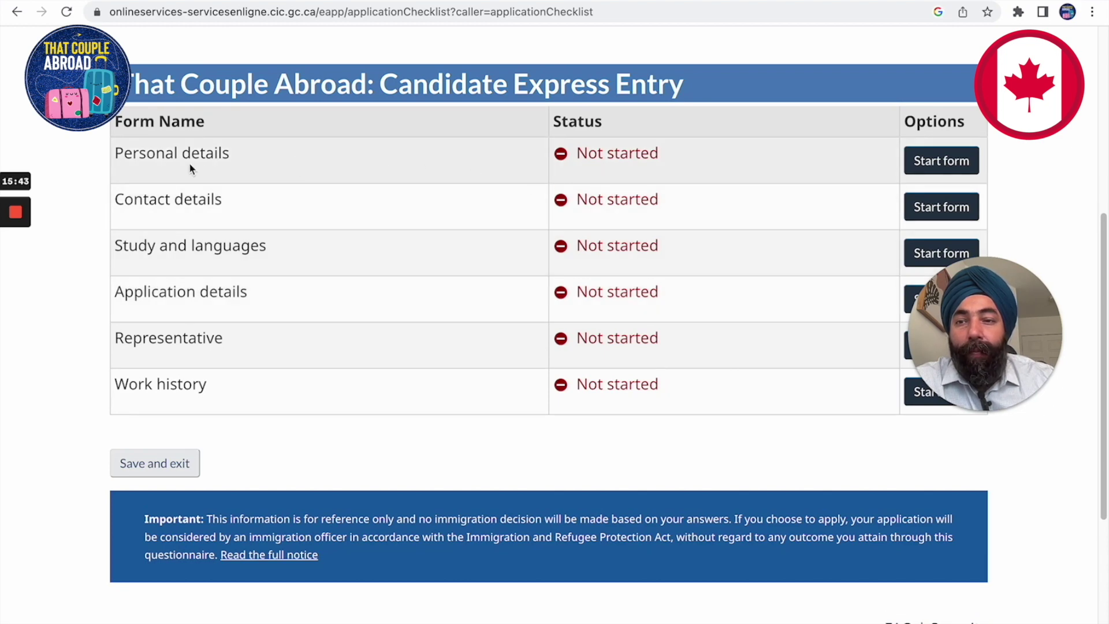
{"action": "left_click_drag", "start_coordinate": [148, 200], "coordinate": [265, 203]}
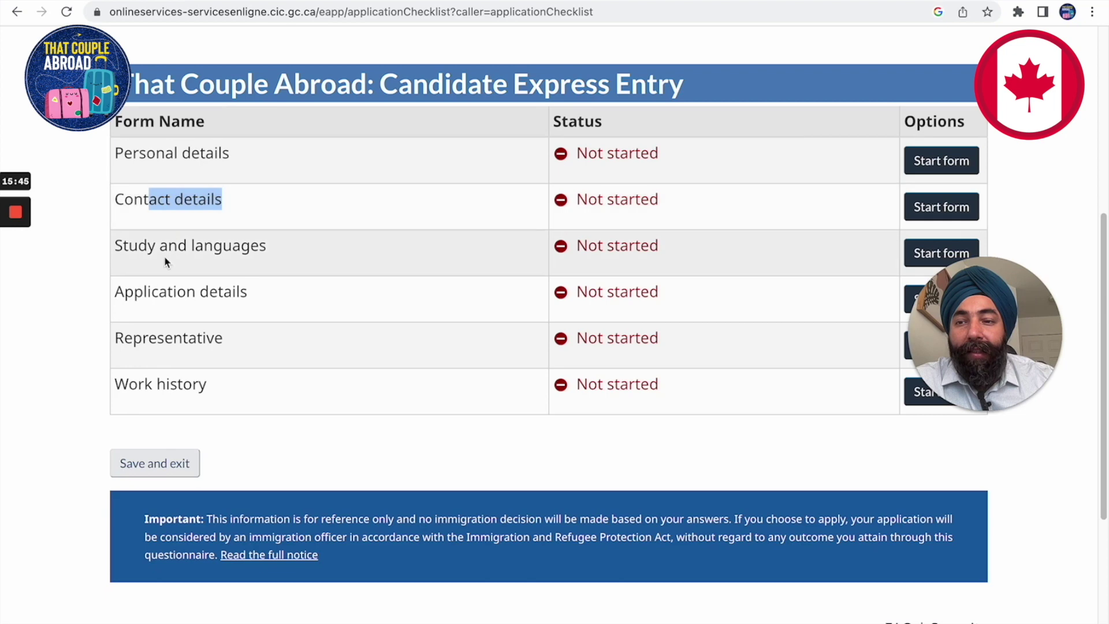
{"action": "left_click", "coordinate": [266, 268]}
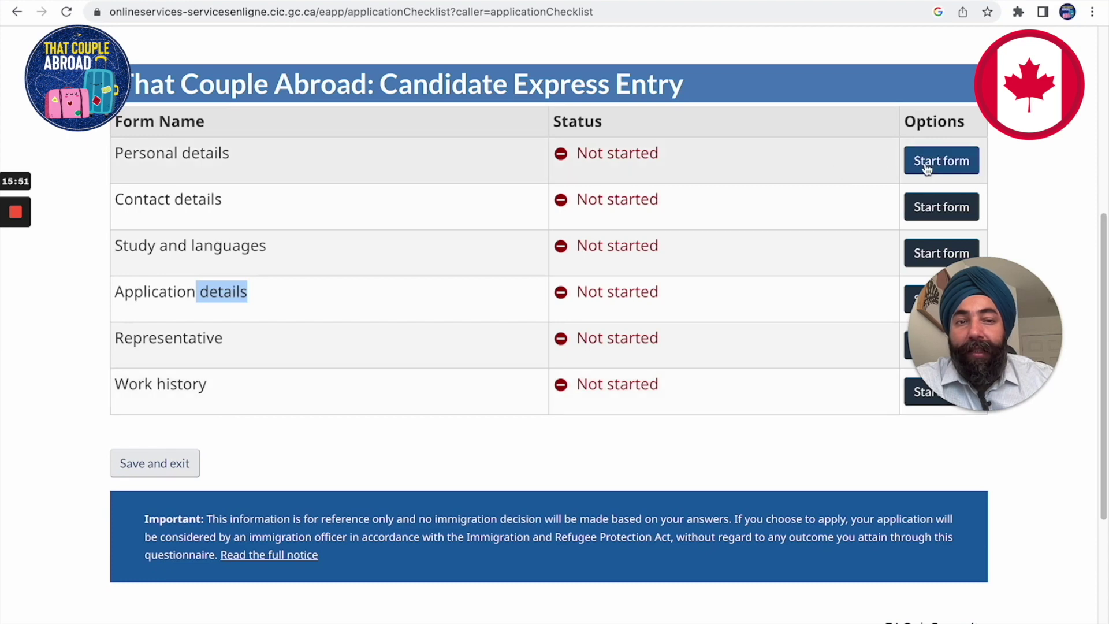
{"action": "left_click", "coordinate": [959, 171]}
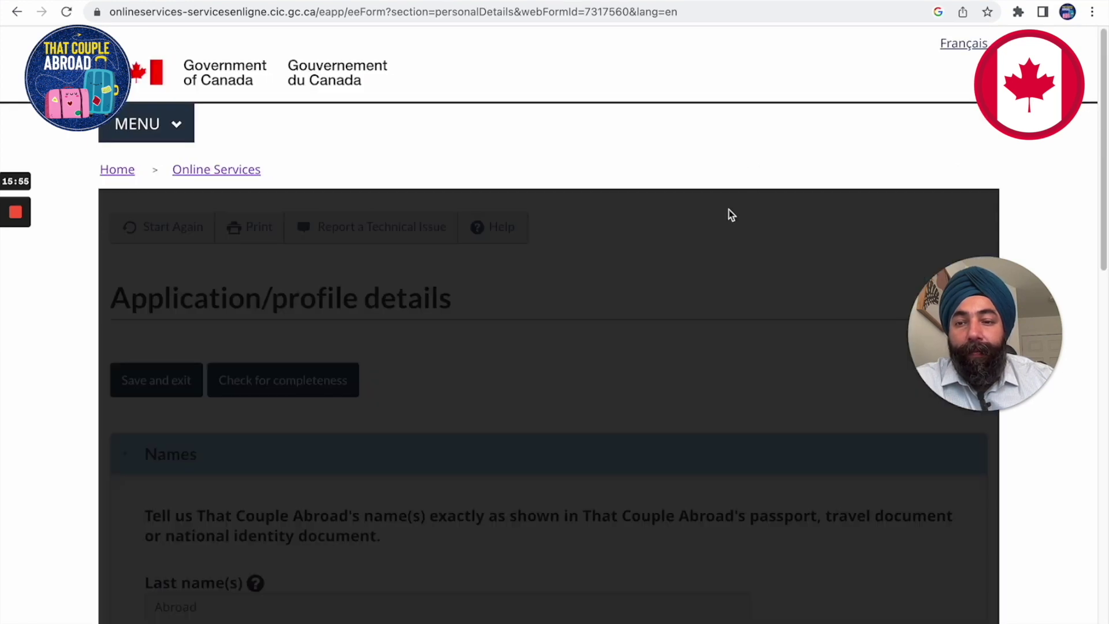
Step: Move past the Names section to Personal description
{"action": "scroll", "coordinate": [629, 226], "scroll_direction": "down", "scroll_amount": 5}
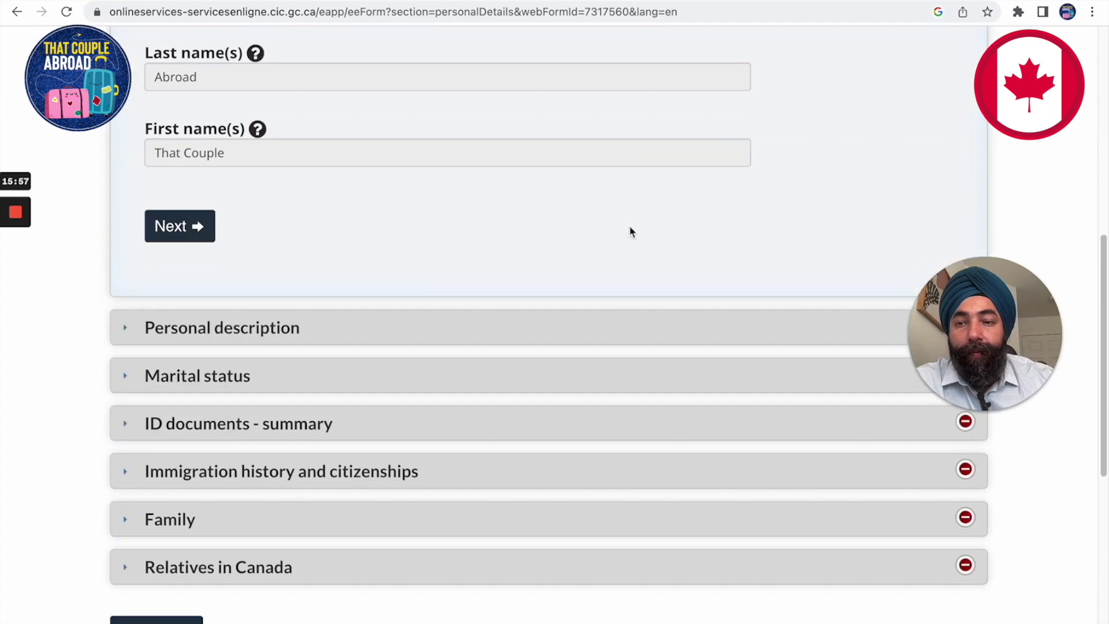
{"action": "scroll", "coordinate": [629, 230], "scroll_direction": "up", "scroll_amount": 3}
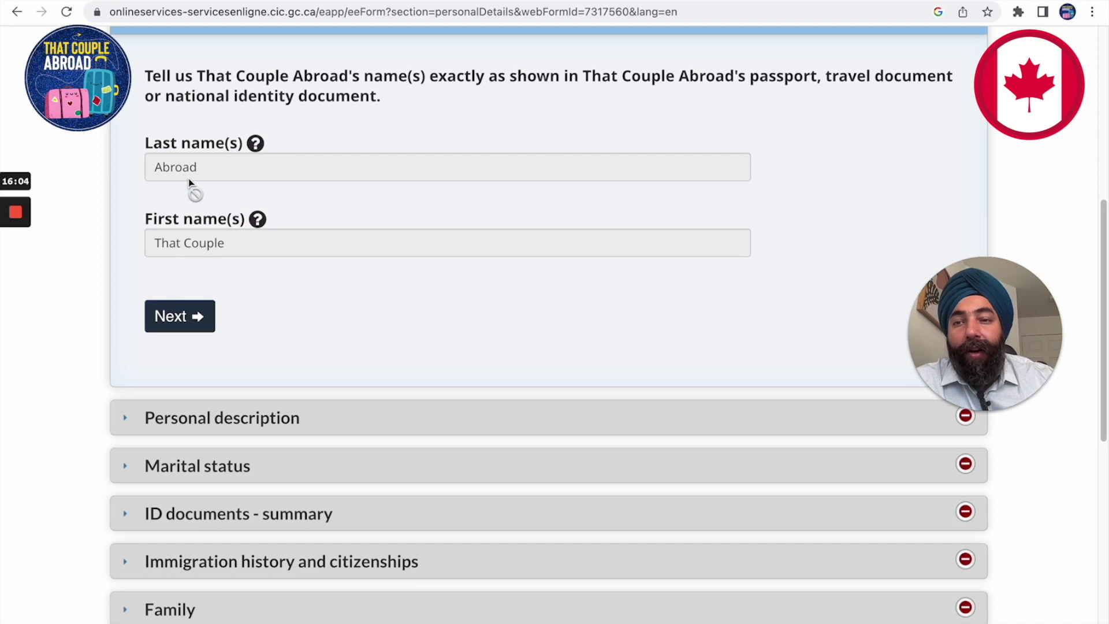
{"action": "left_click", "coordinate": [180, 318]}
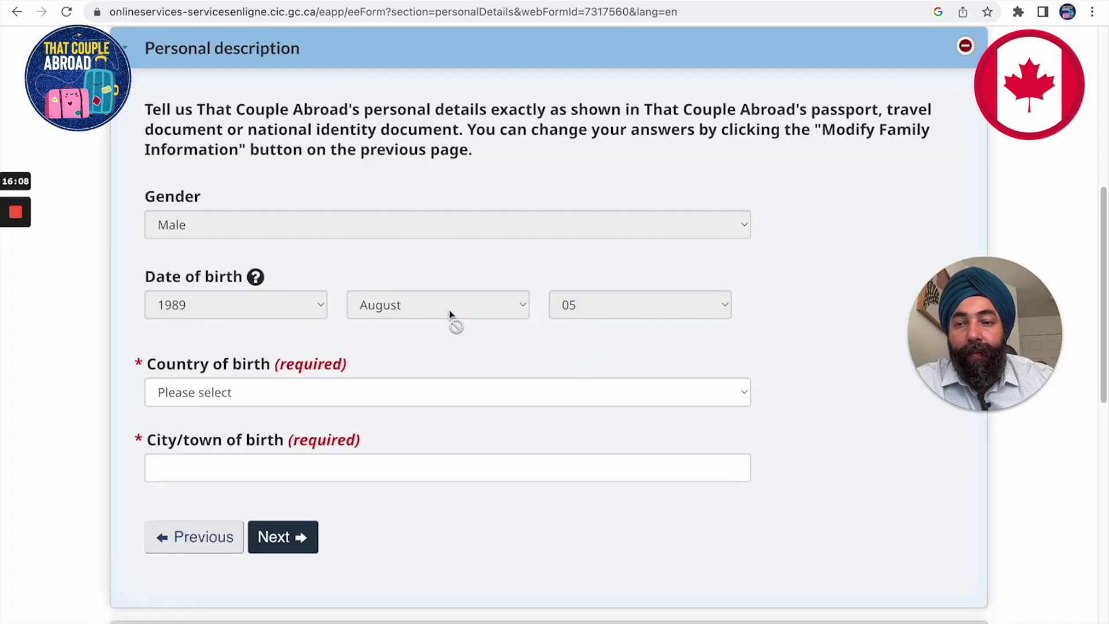
Step: Set country of birth to India with city of birth Mohali, then continue
{"action": "scroll", "coordinate": [339, 361], "scroll_direction": "down", "scroll_amount": 2}
{"action": "left_click", "coordinate": [339, 272]}
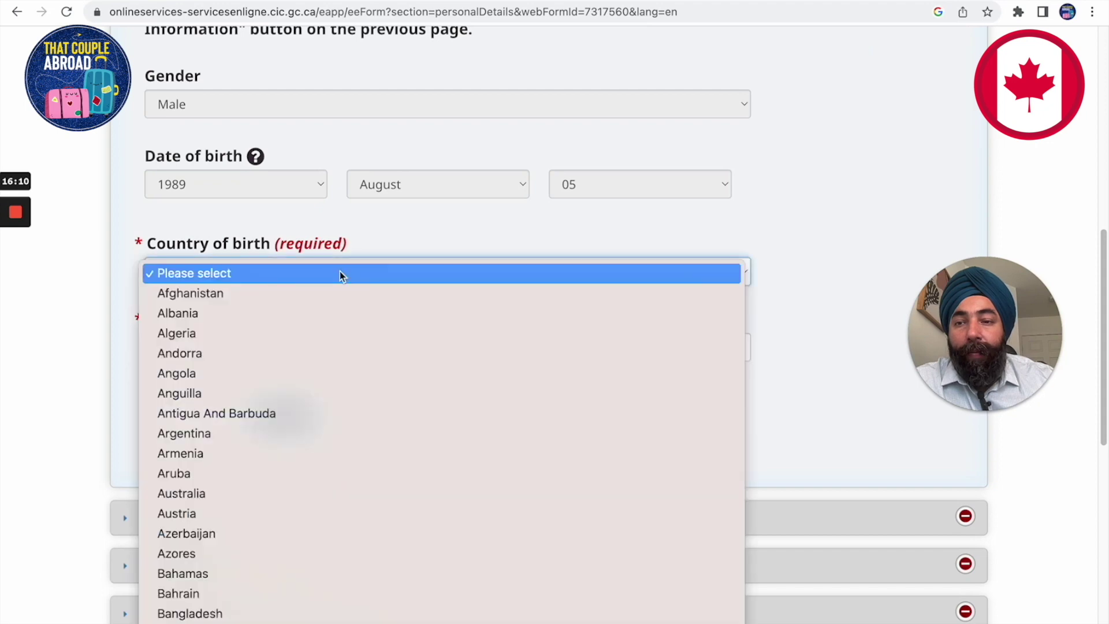
{"action": "key", "text": "i"}
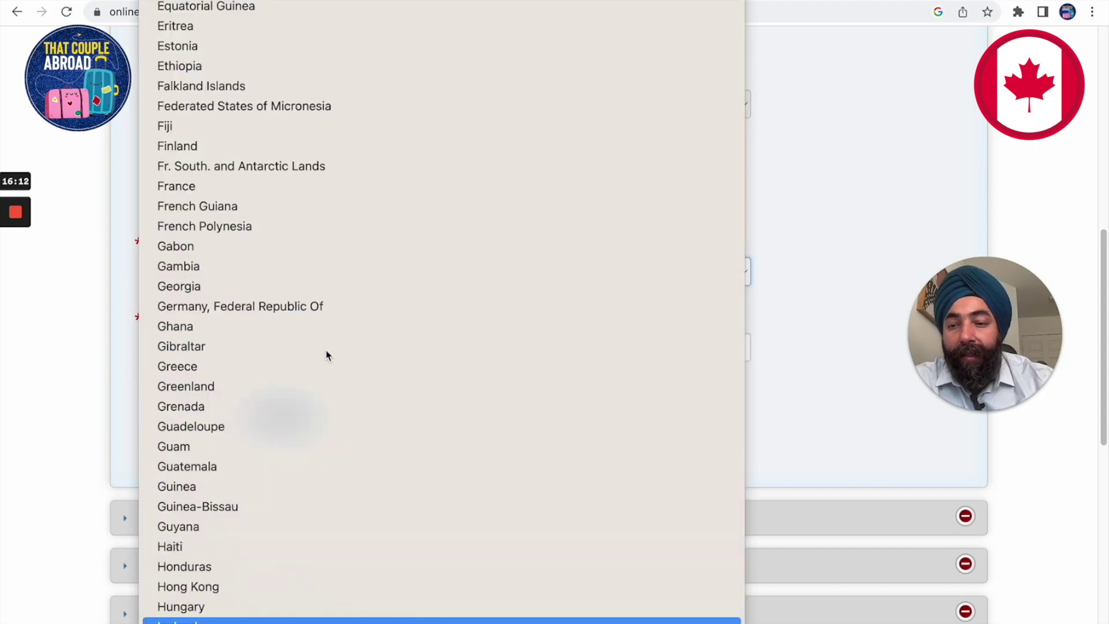
{"action": "scroll", "coordinate": [286, 359], "scroll_direction": "down", "scroll_amount": 1}
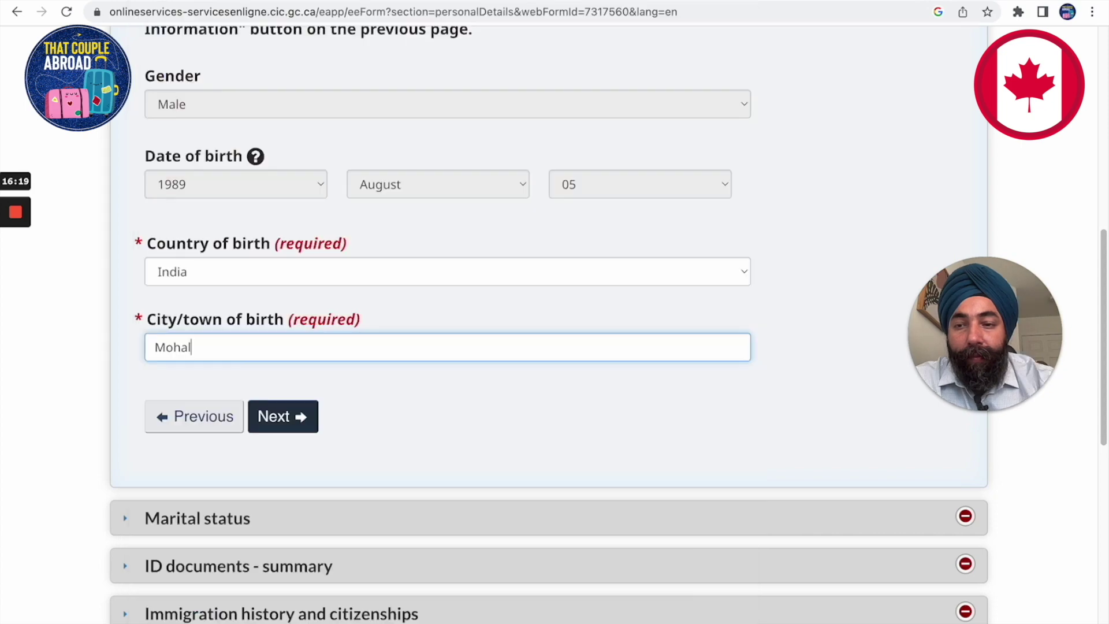
{"action": "type", "text": "i"}
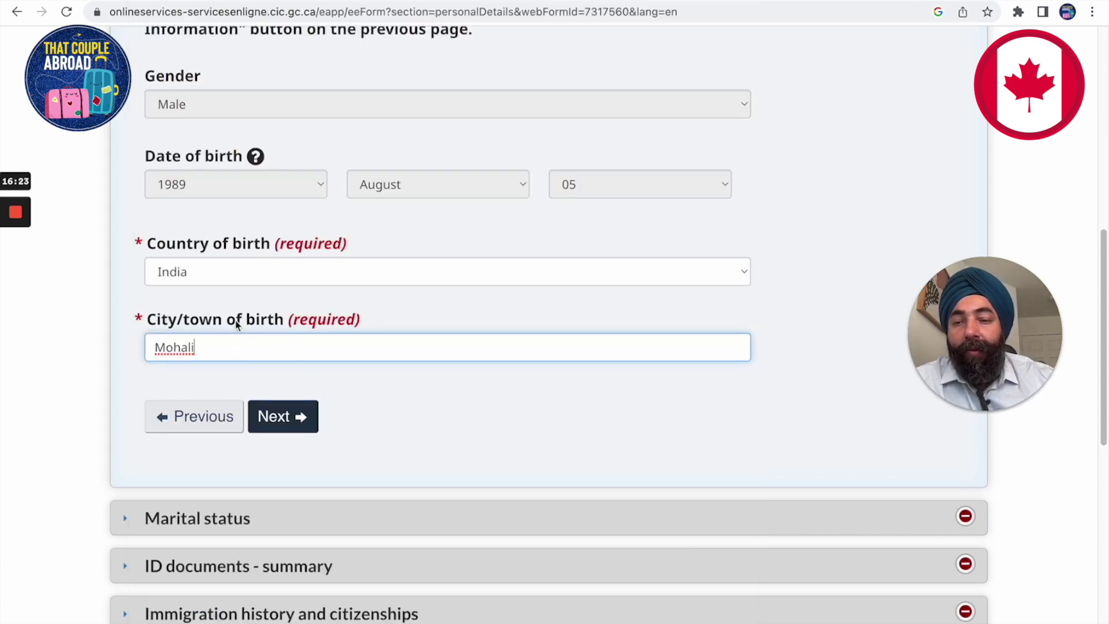
{"action": "left_click", "coordinate": [293, 414]}
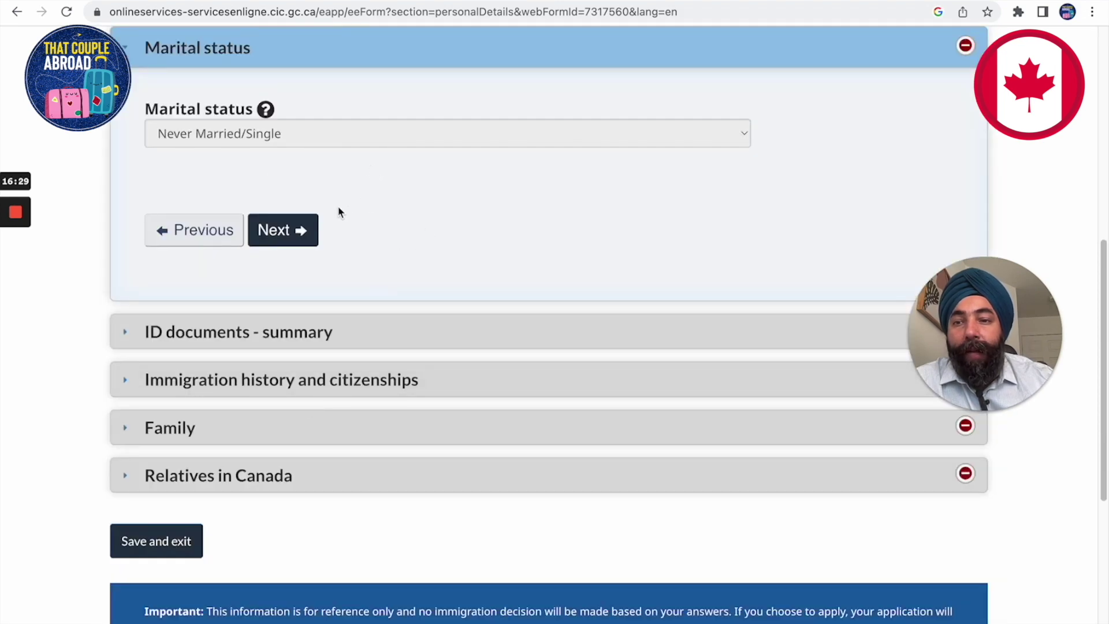
Step: In ID documents, answer Yes to having a passport
{"action": "left_click", "coordinate": [293, 234]}
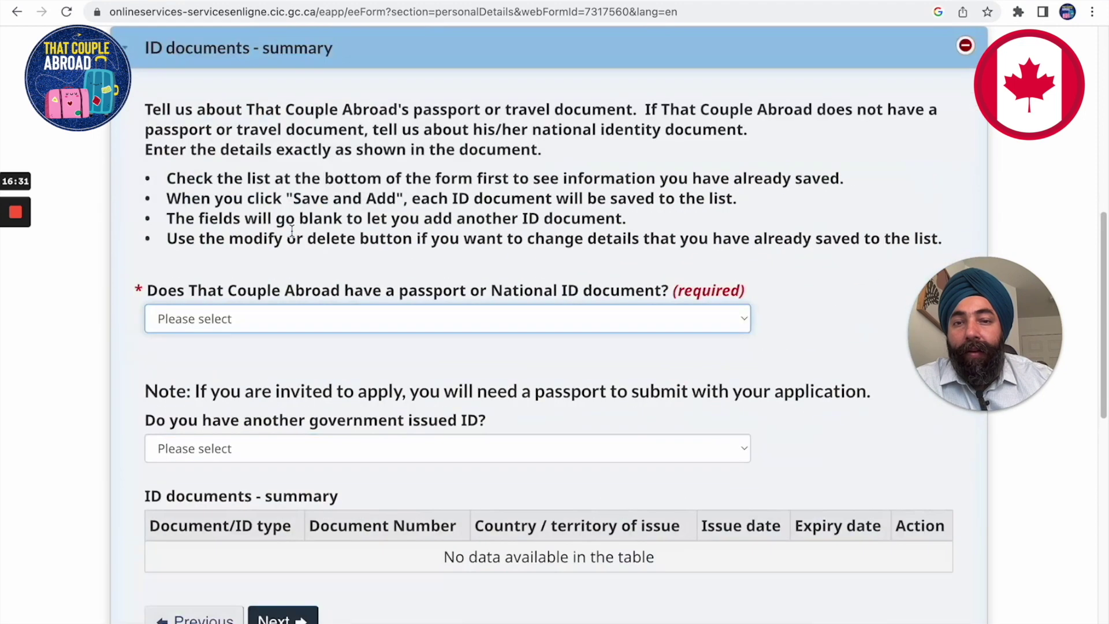
{"action": "scroll", "coordinate": [176, 124], "scroll_direction": "down", "scroll_amount": 4}
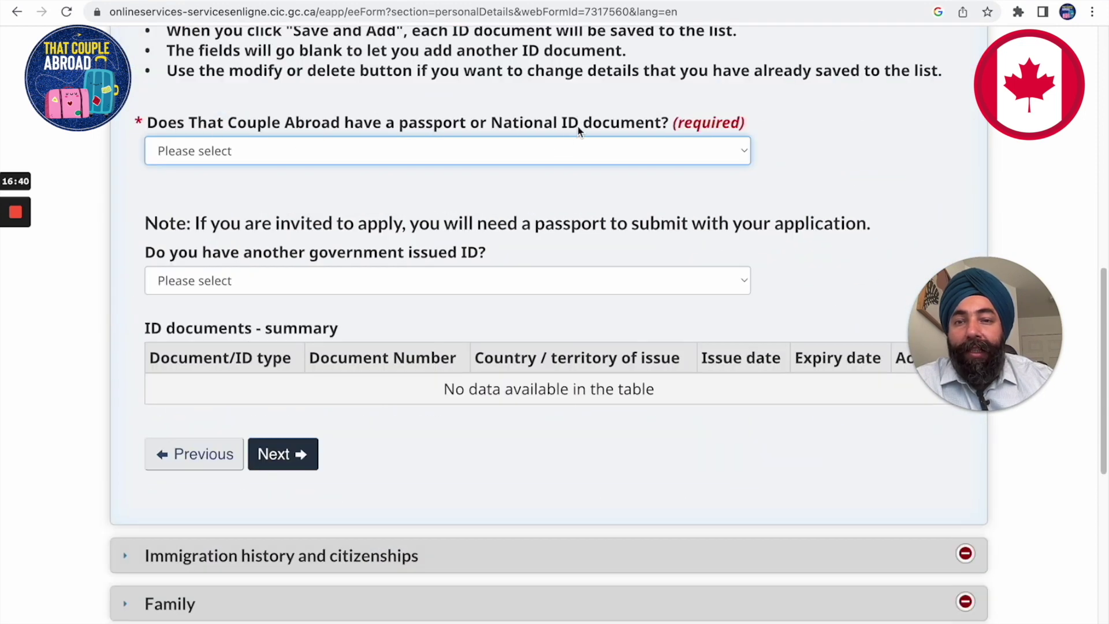
{"action": "left_click", "coordinate": [694, 145]}
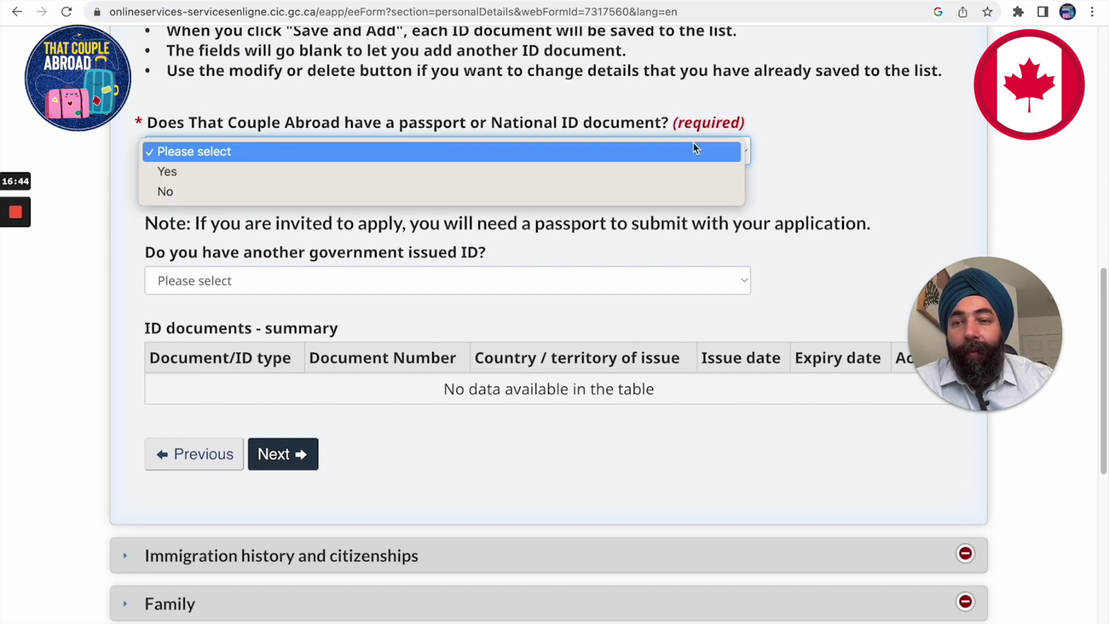
{"action": "left_click", "coordinate": [589, 175]}
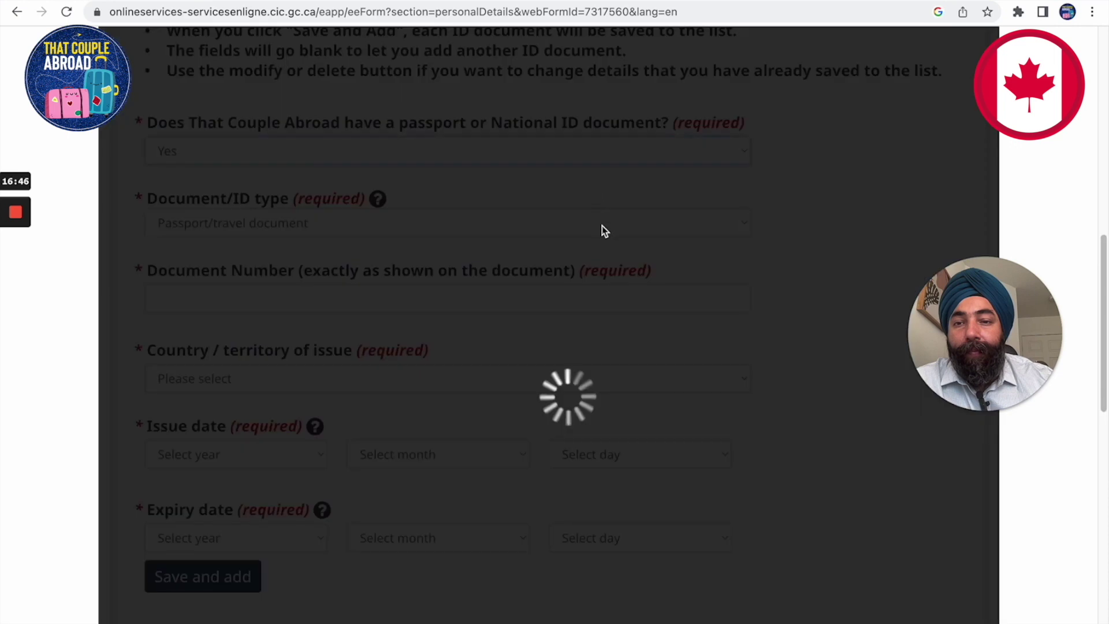
{"action": "scroll", "coordinate": [497, 202], "scroll_direction": "down", "scroll_amount": 1}
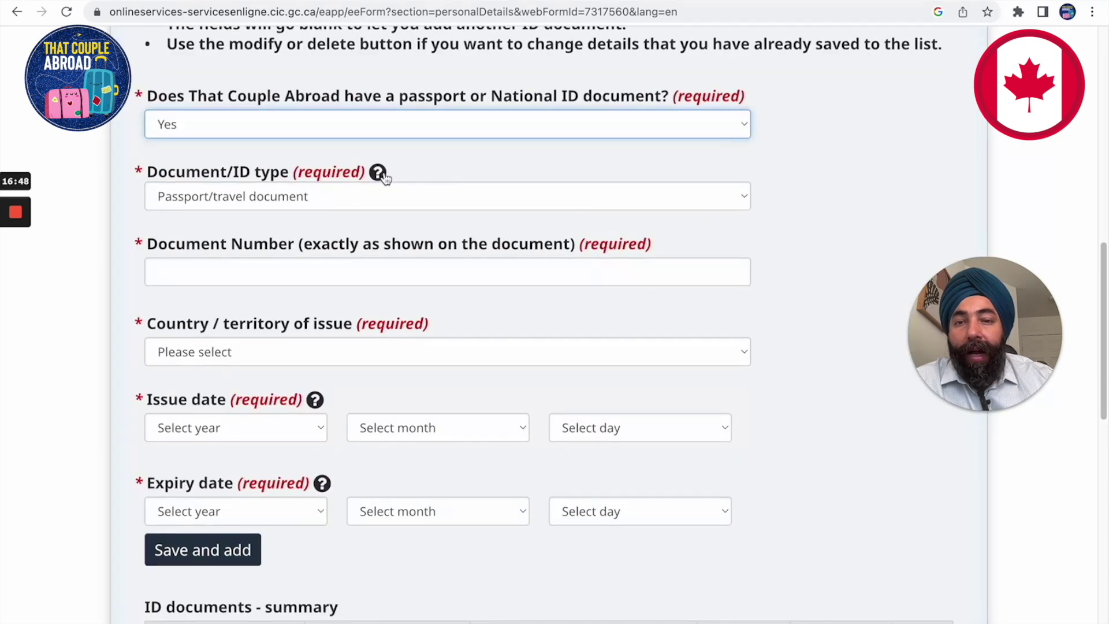
Step: Keep Passport/travel document as the document type and enter the passport number
{"action": "left_click", "coordinate": [354, 193]}
{"action": "left_click", "coordinate": [860, 204]}
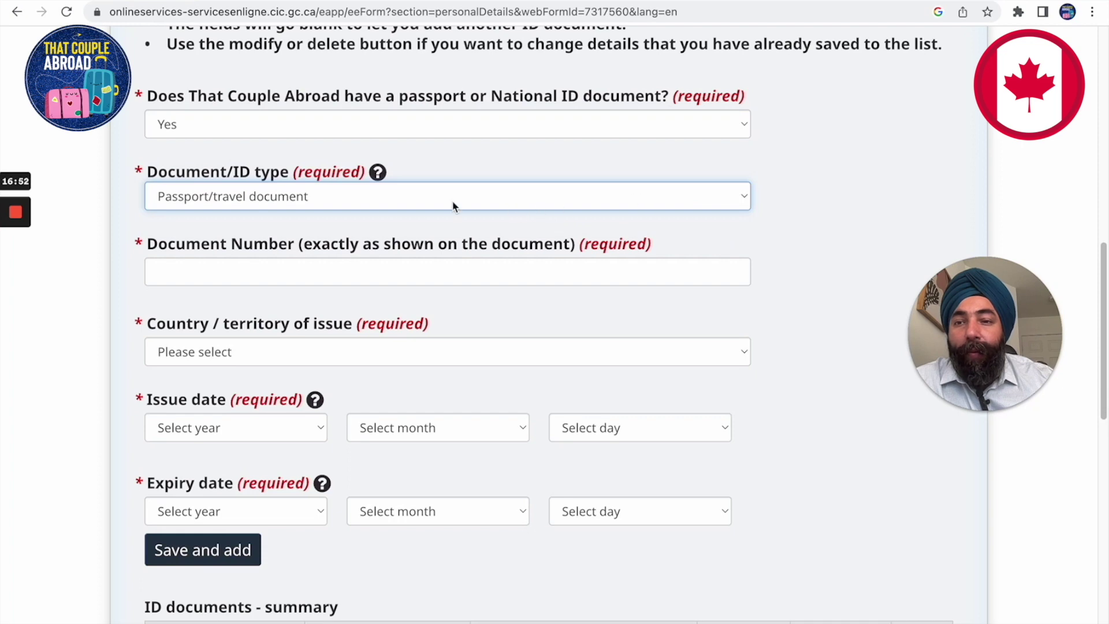
{"action": "left_click", "coordinate": [388, 201]}
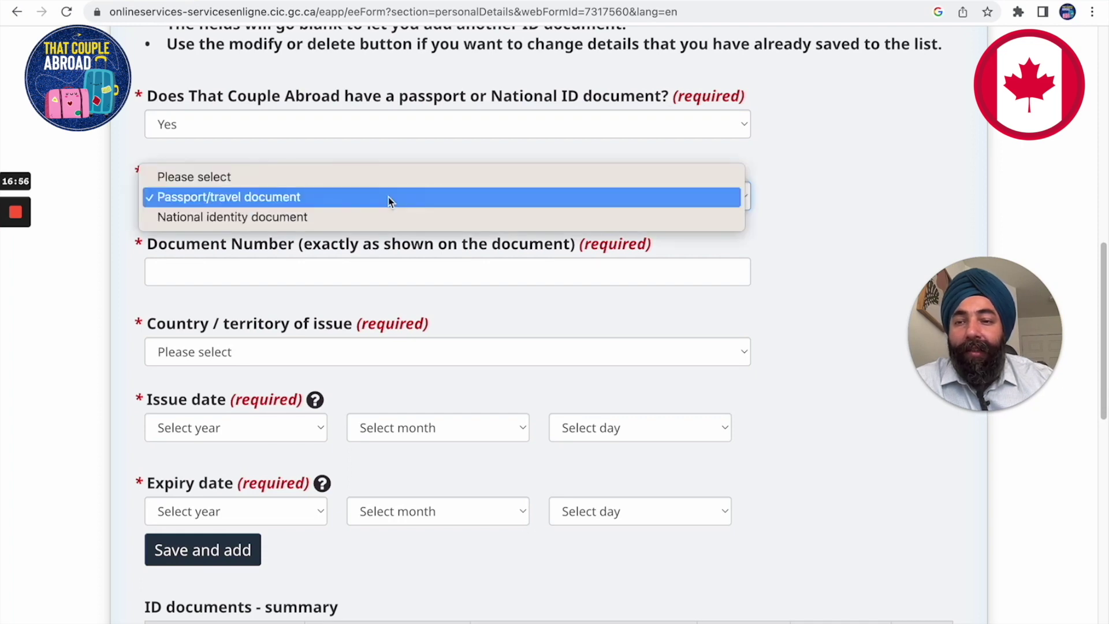
{"action": "left_click", "coordinate": [388, 201]}
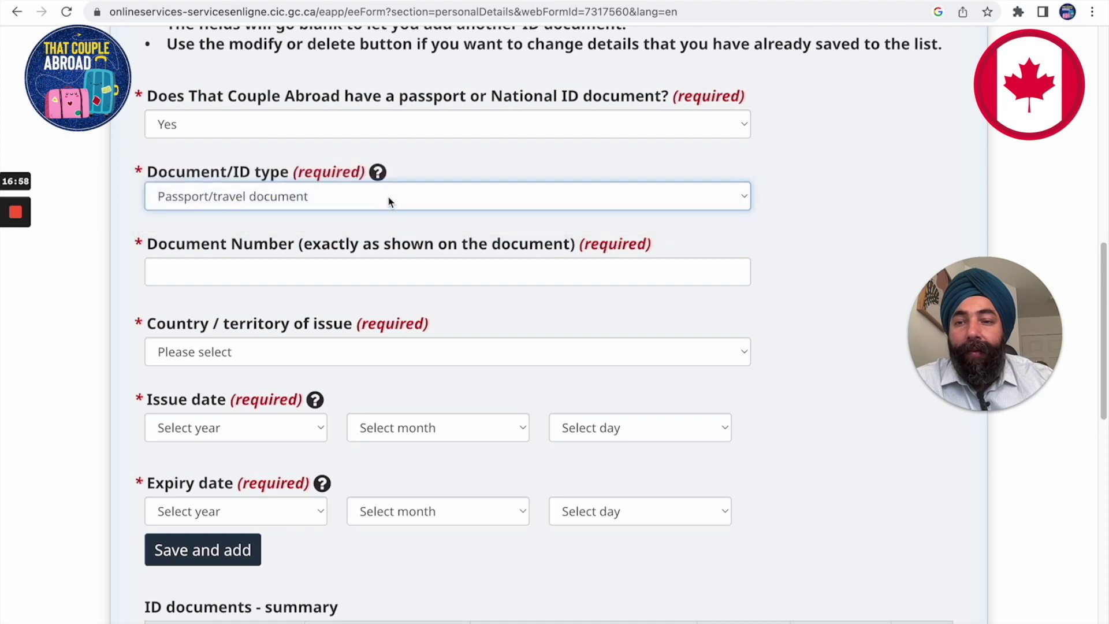
{"action": "scroll", "coordinate": [388, 268], "scroll_direction": "down", "scroll_amount": 1}
{"action": "left_click", "coordinate": [344, 208]}
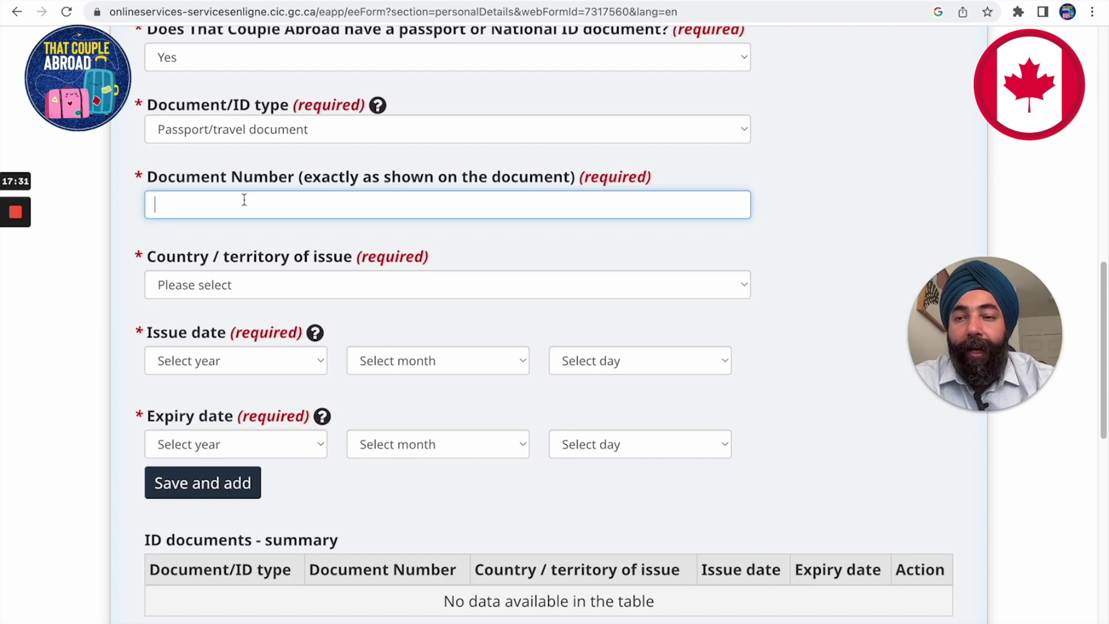
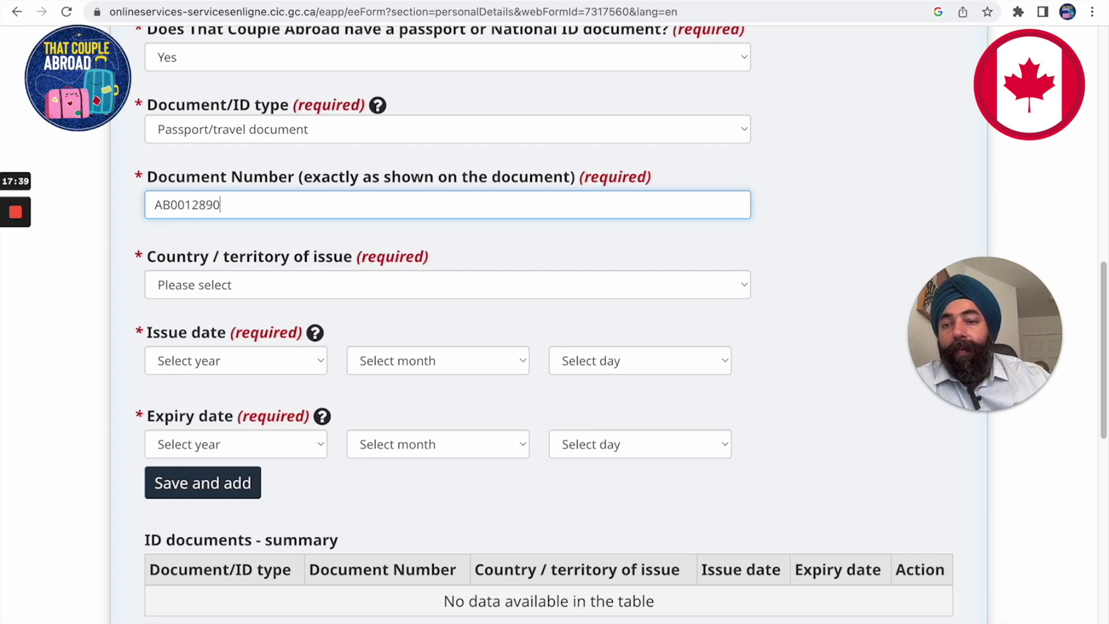
Step: Choose IND (India) as the passport's country of issue
{"action": "left_click", "coordinate": [213, 289]}
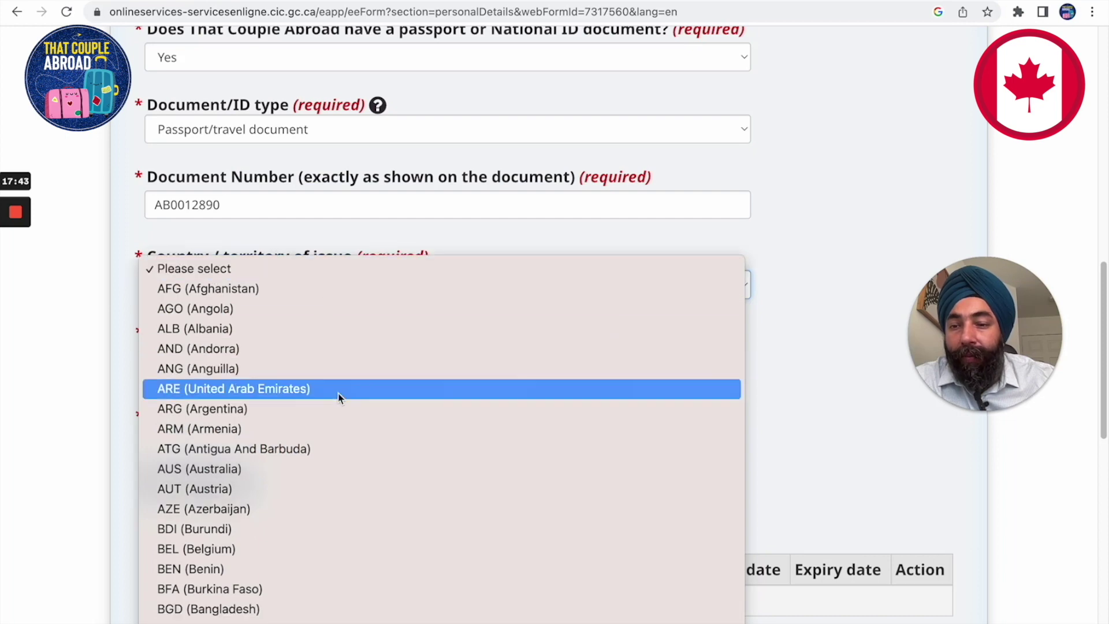
{"action": "scroll", "coordinate": [339, 391], "scroll_direction": "down", "scroll_amount": 15}
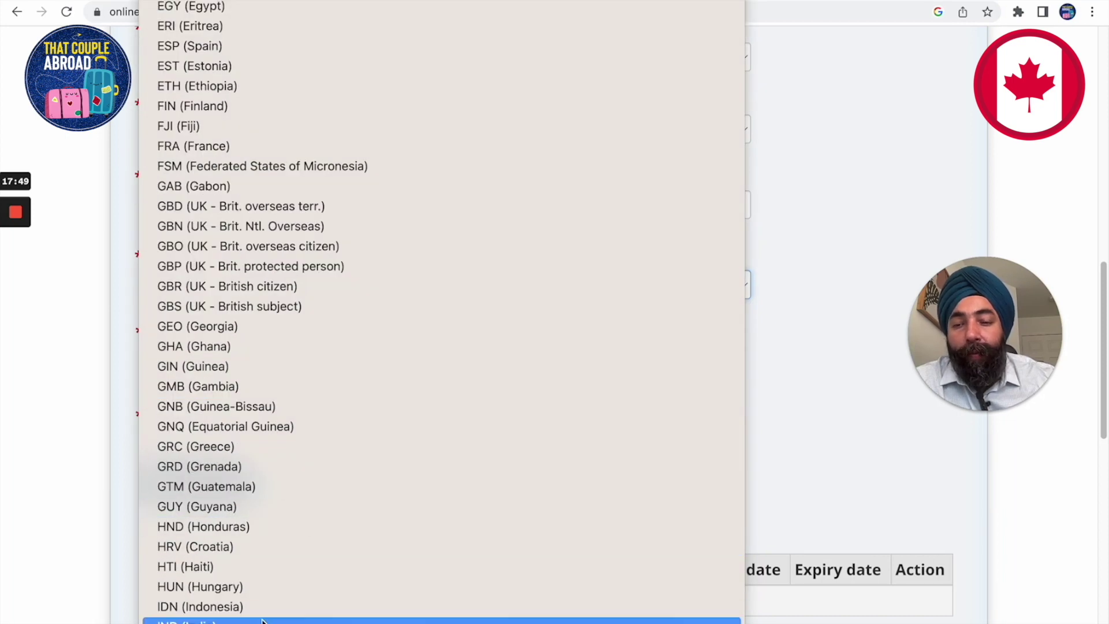
{"action": "left_click", "coordinate": [347, 621]}
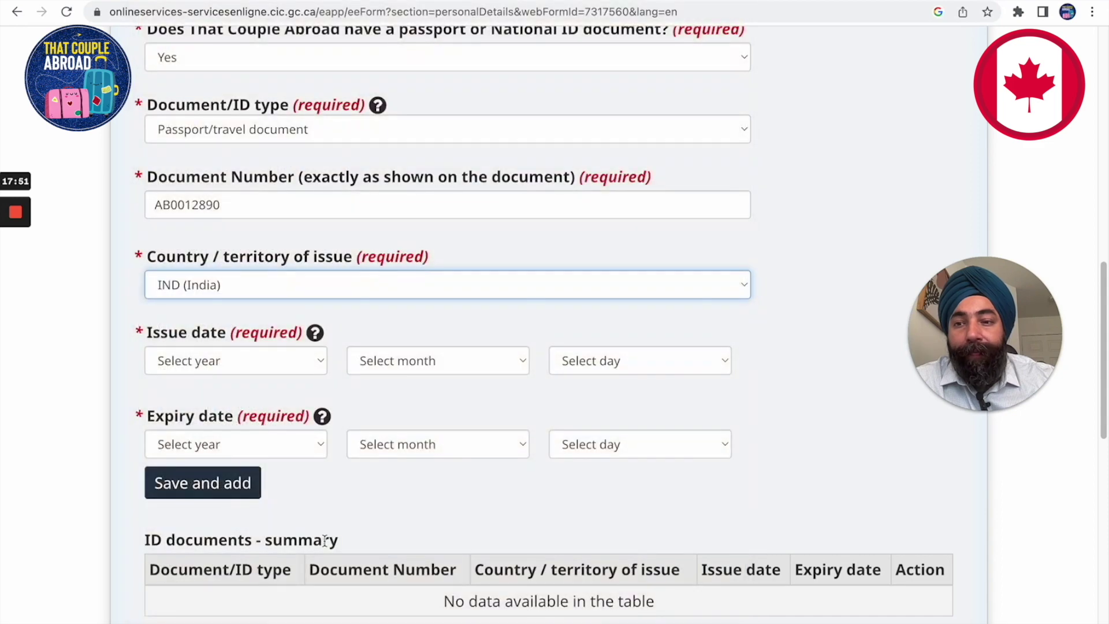
{"action": "scroll", "coordinate": [365, 465], "scroll_direction": "down", "scroll_amount": 4}
{"action": "scroll", "coordinate": [306, 370], "scroll_direction": "up", "scroll_amount": 1}
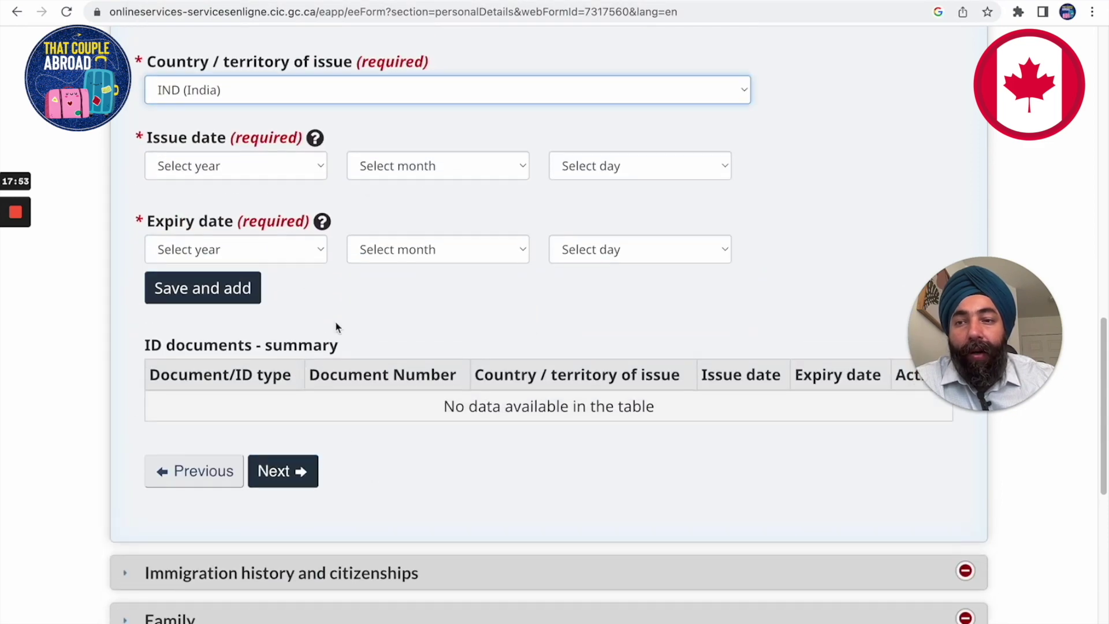
Step: Set the passport issue date to 2014 June 11
{"action": "left_click", "coordinate": [298, 166]}
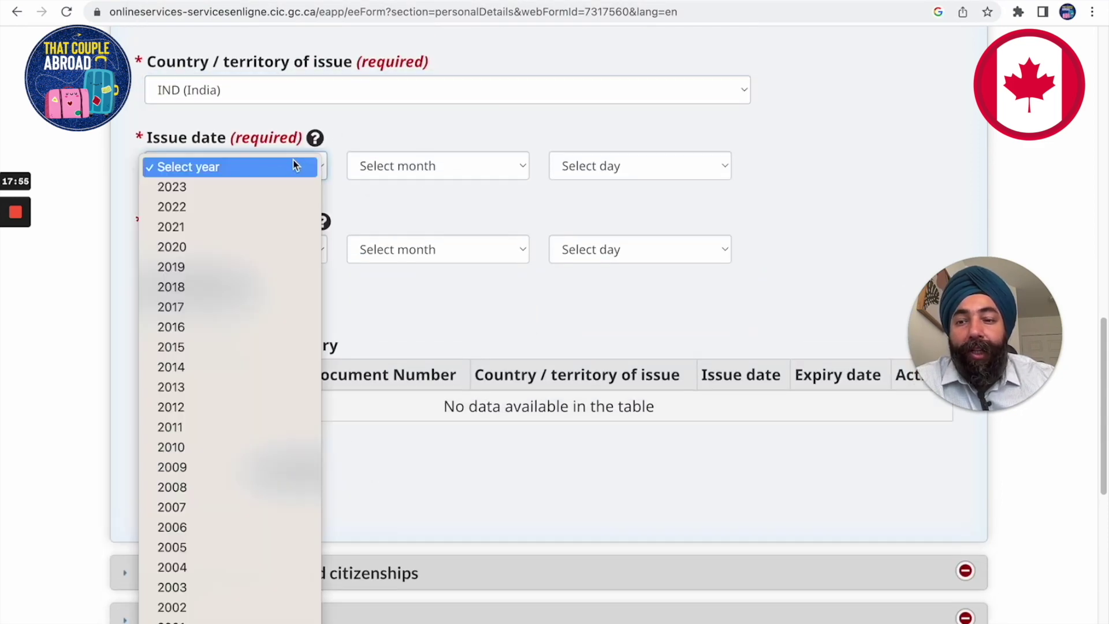
{"action": "left_click", "coordinate": [209, 378]}
{"action": "left_click", "coordinate": [404, 167]}
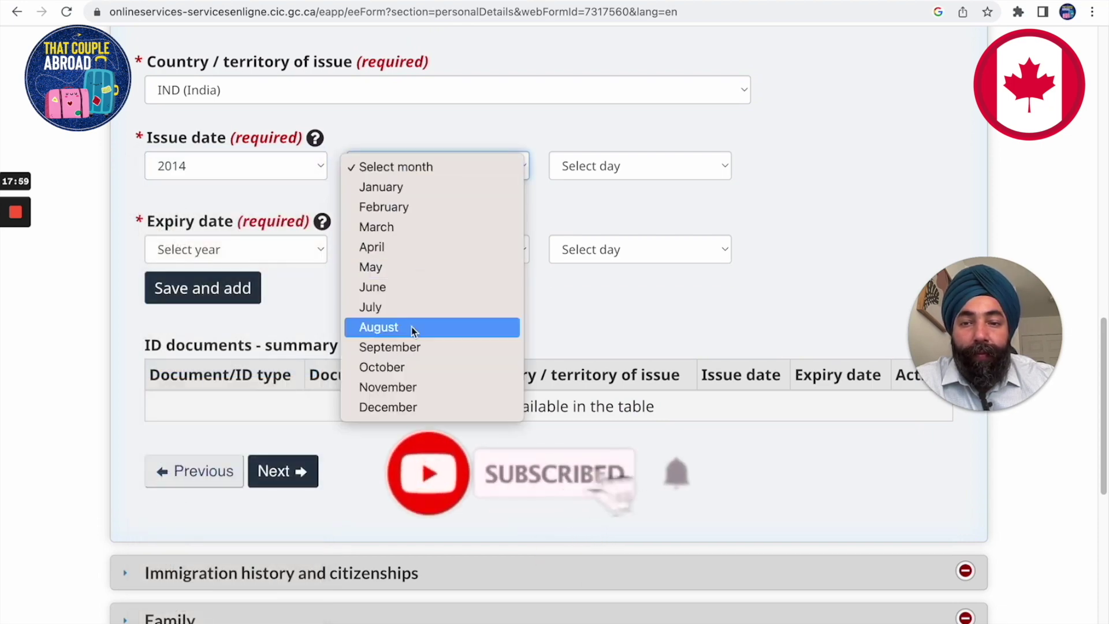
{"action": "left_click", "coordinate": [422, 287]}
{"action": "left_click", "coordinate": [645, 162]}
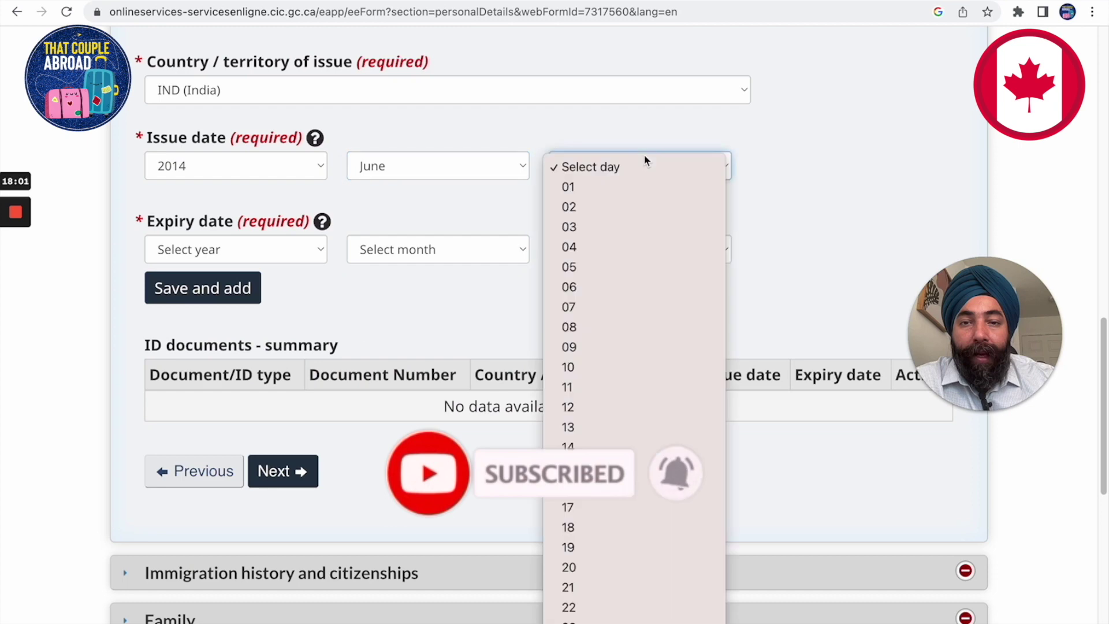
{"action": "left_click", "coordinate": [614, 388]}
Step: Set expiry to 2024 June 10, save the passport, and continue to Immigration history
{"action": "left_click", "coordinate": [276, 251]}
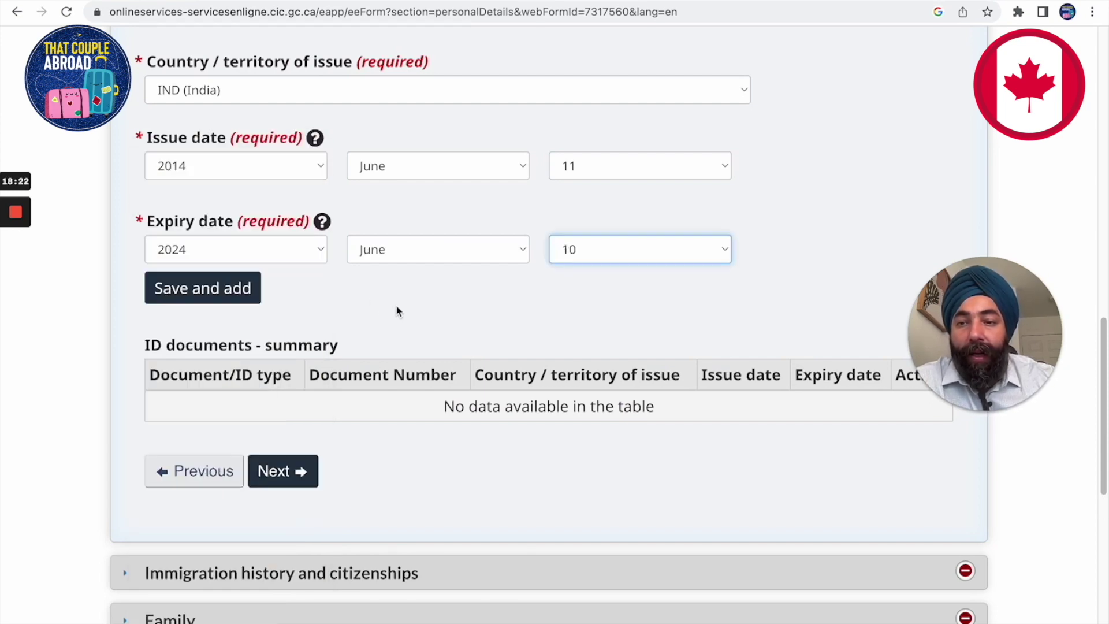
{"action": "left_click", "coordinate": [211, 285]}
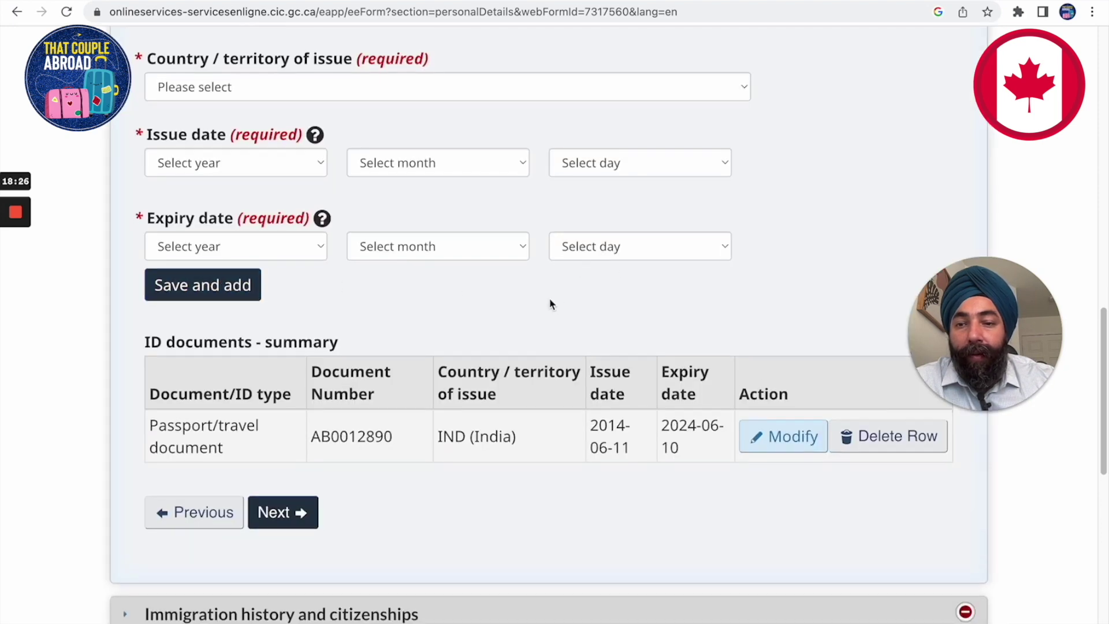
{"action": "scroll", "coordinate": [549, 302], "scroll_direction": "down", "scroll_amount": 3}
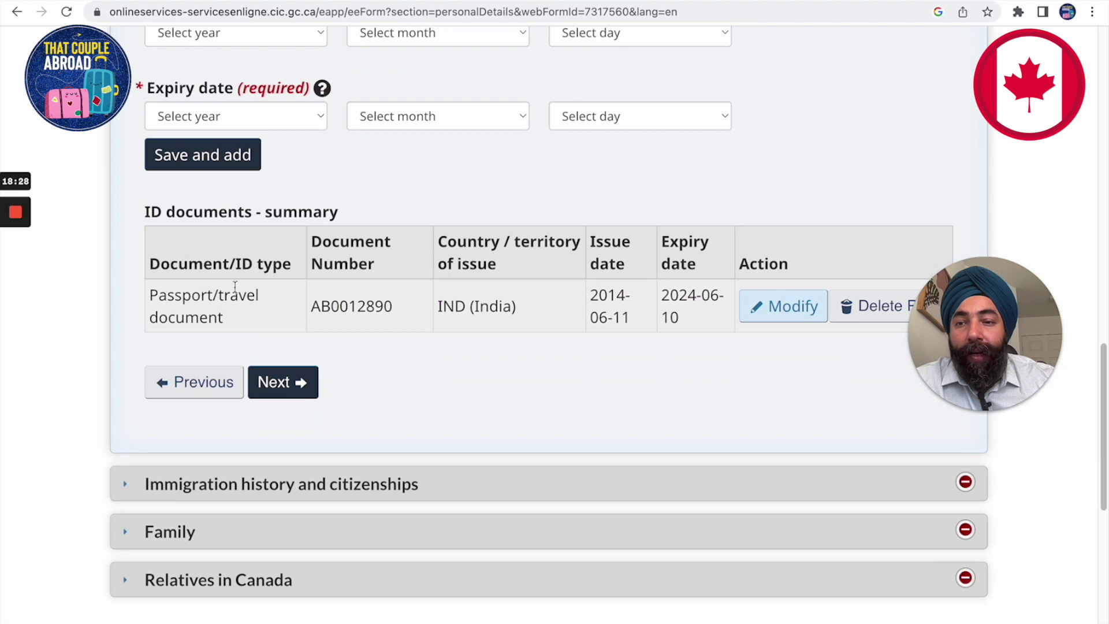
{"action": "left_click", "coordinate": [279, 383]}
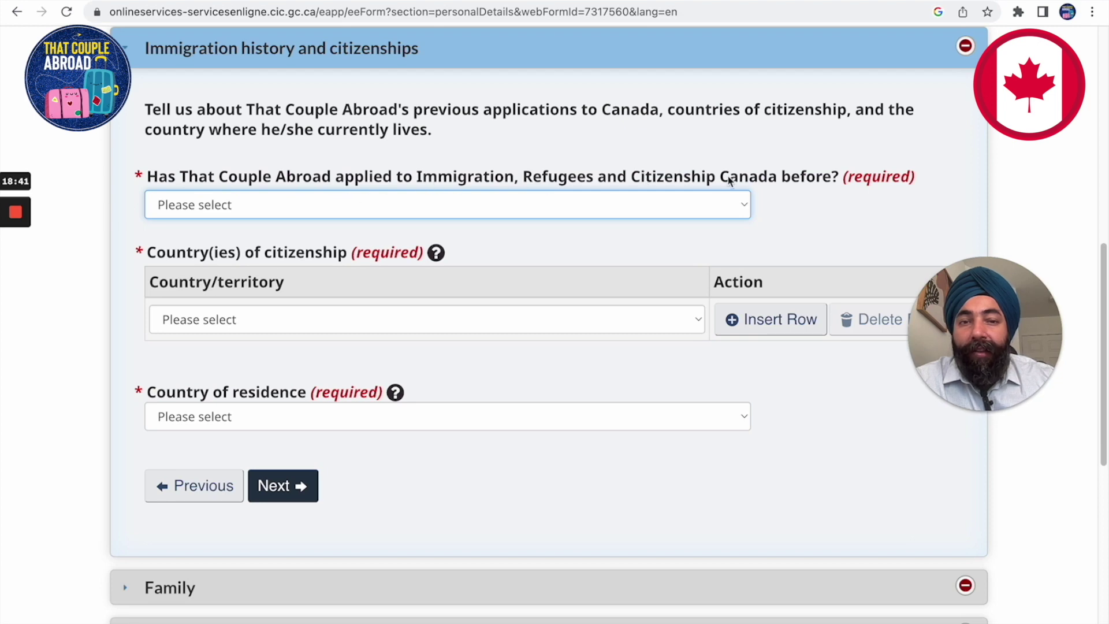
Step: Set India as the country of citizenship
{"action": "left_click", "coordinate": [687, 204]}
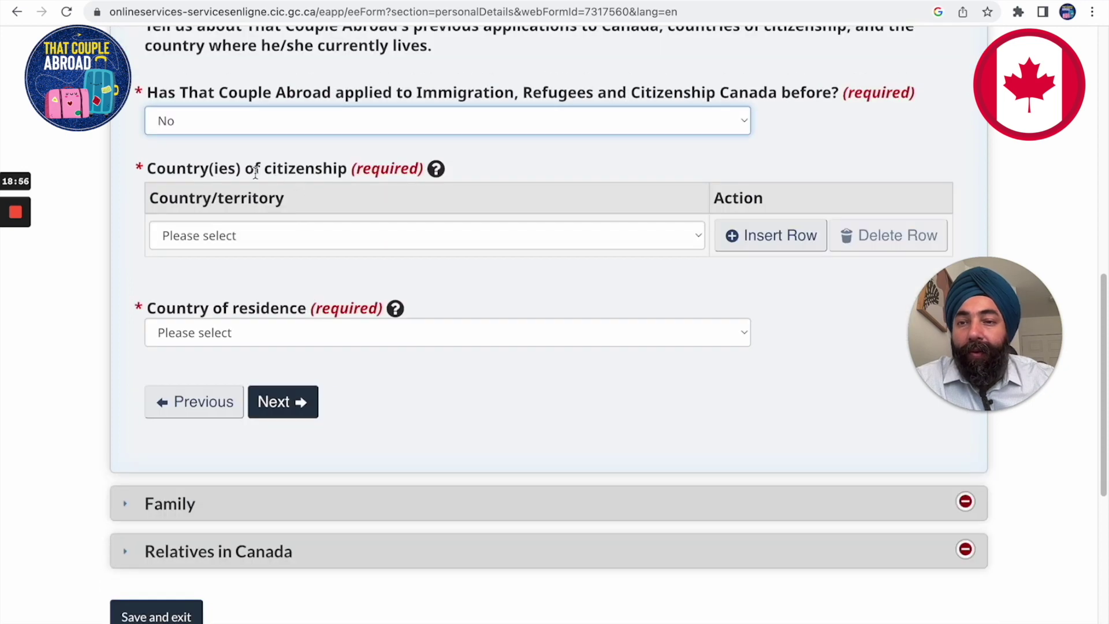
{"action": "left_click", "coordinate": [428, 239]}
{"action": "key", "text": "i"}
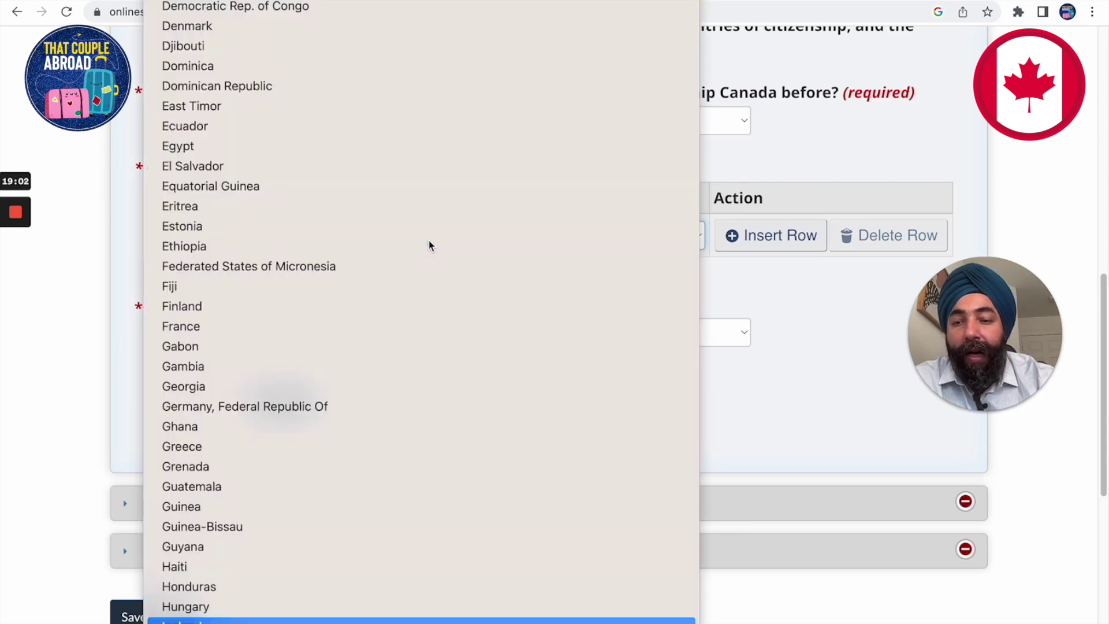
{"action": "key", "text": "n"}
{"action": "key", "text": "Return"}
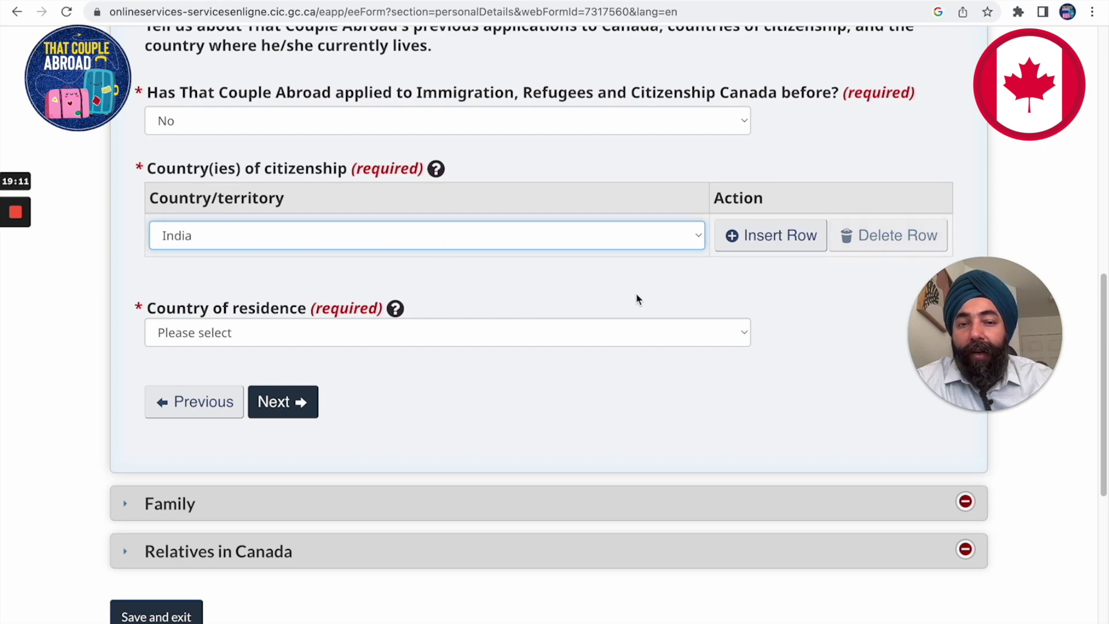
{"action": "left_click", "coordinate": [640, 267]}
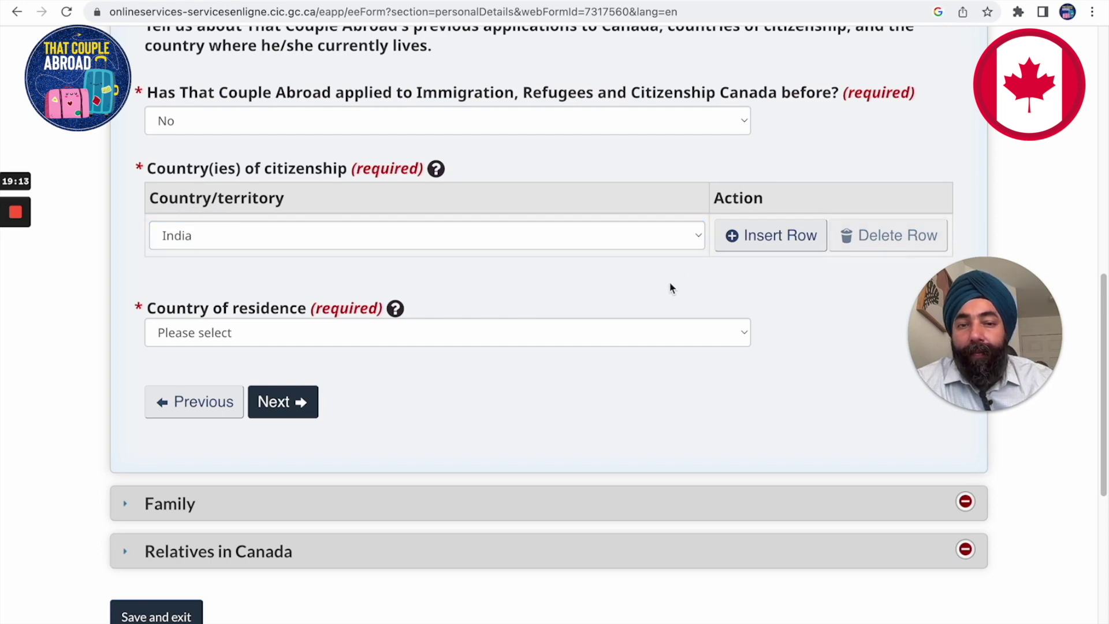
Step: Set India as the country of residence and continue to Family
{"action": "scroll", "coordinate": [591, 284], "scroll_direction": "down", "scroll_amount": 1}
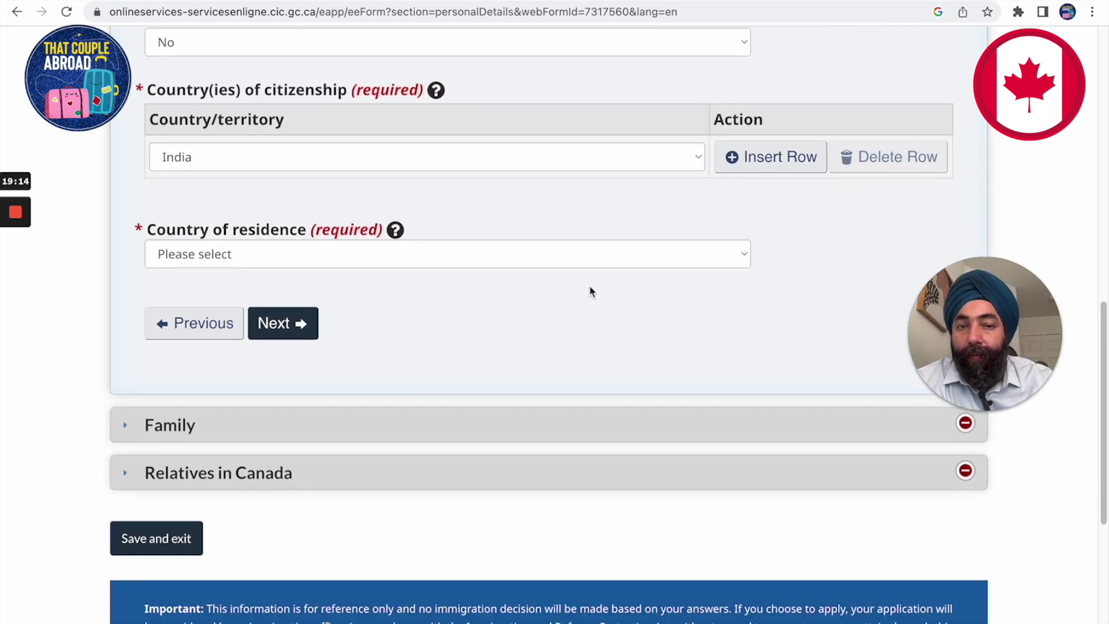
{"action": "left_click", "coordinate": [487, 258]}
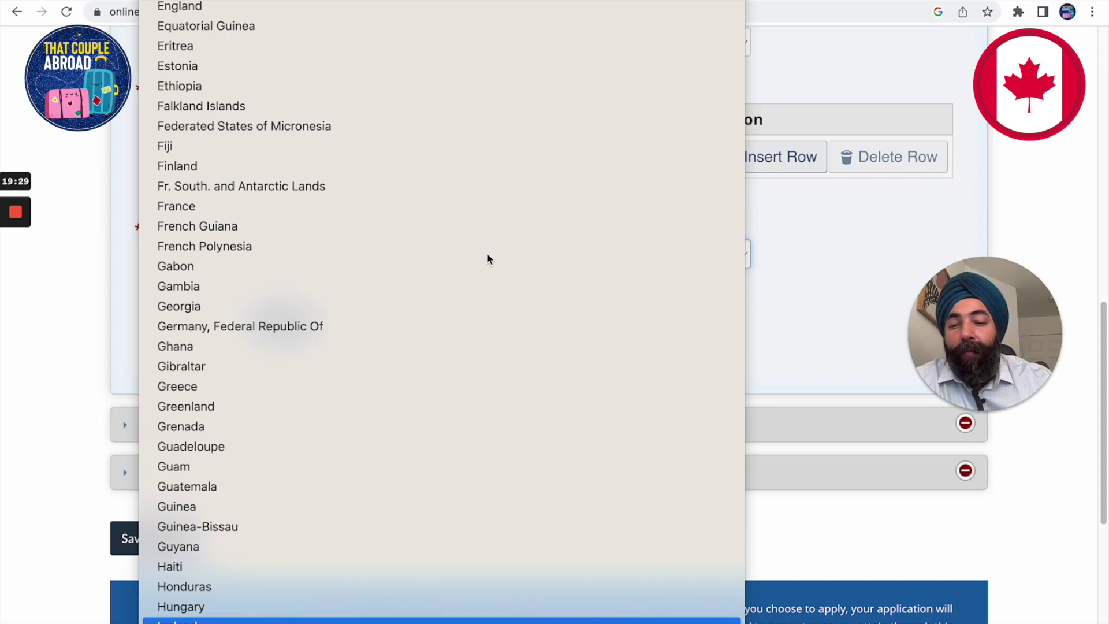
{"action": "scroll", "coordinate": [474, 284], "scroll_direction": "down", "scroll_amount": 1}
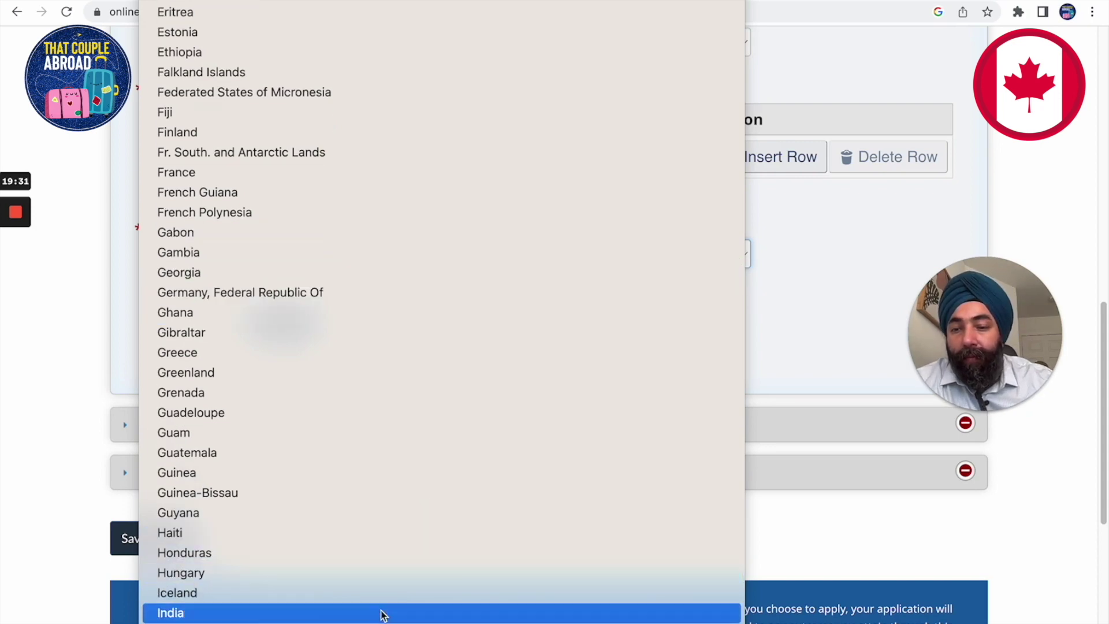
{"action": "left_click", "coordinate": [382, 613]}
{"action": "left_click", "coordinate": [285, 324]}
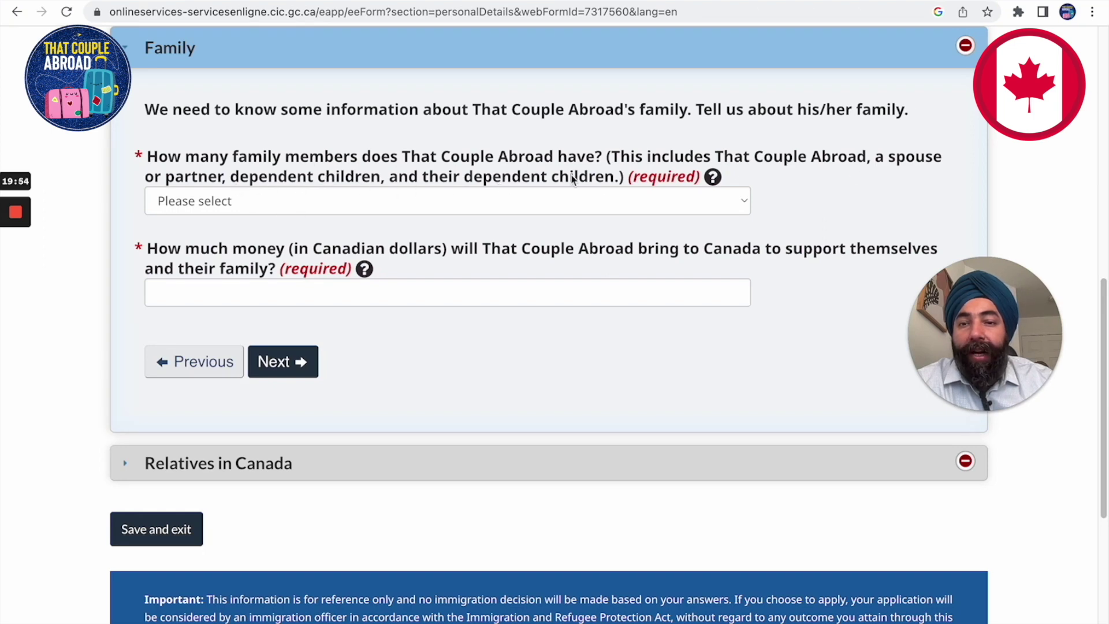
Step: Enter 2 family members and 25000 Canadian dollars in settlement funds, then continue
{"action": "left_click", "coordinate": [491, 206]}
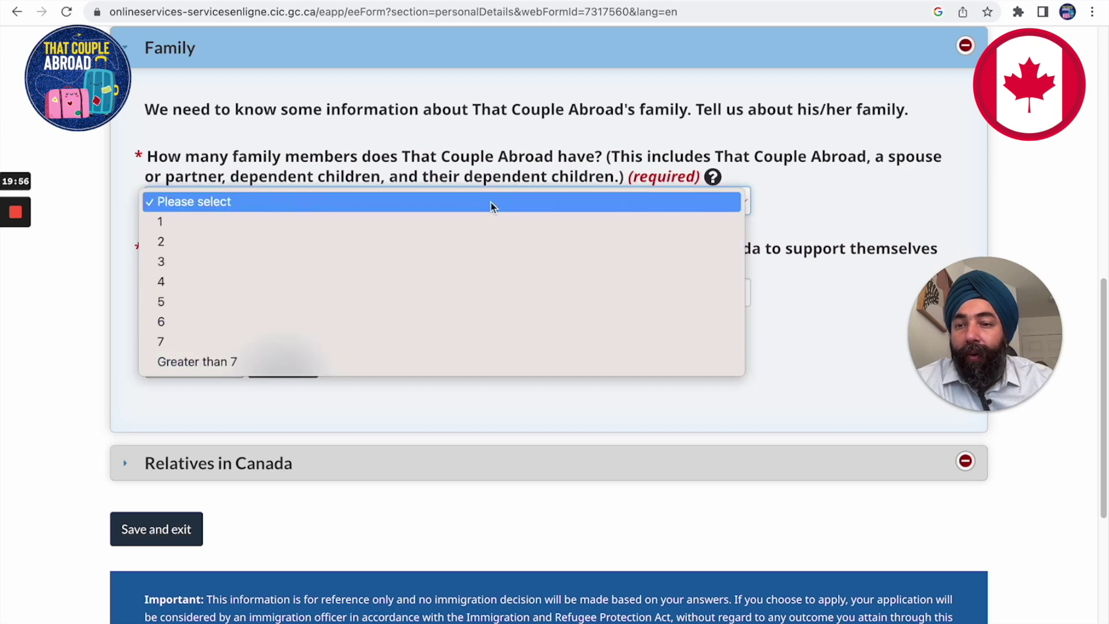
{"action": "left_click", "coordinate": [407, 241]}
{"action": "scroll", "coordinate": [407, 252], "scroll_direction": "down", "scroll_amount": 2}
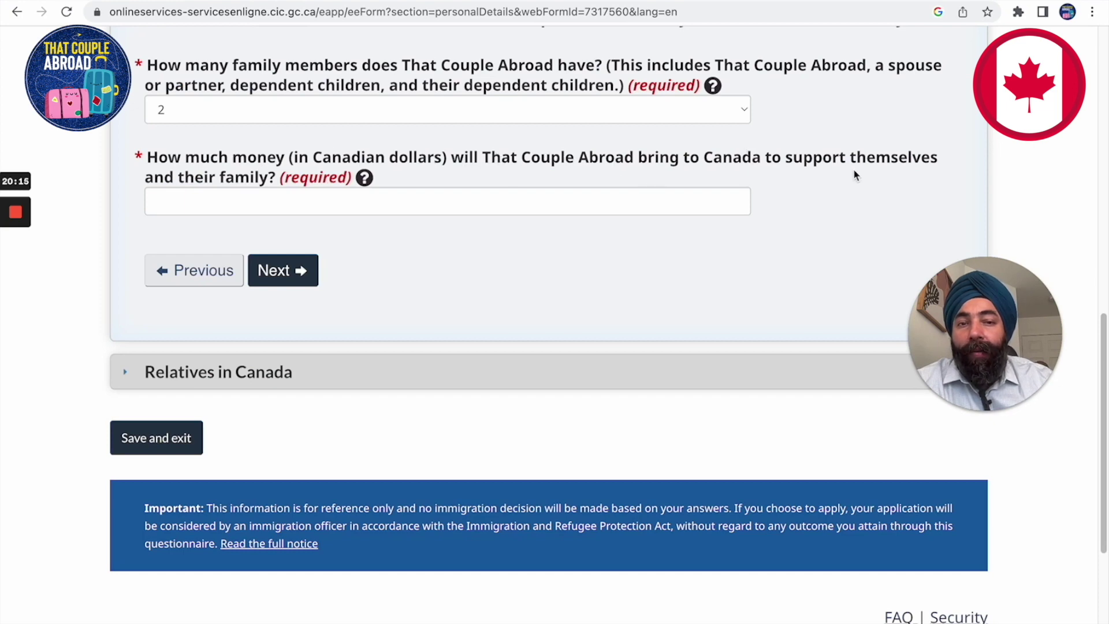
{"action": "left_click", "coordinate": [304, 198]}
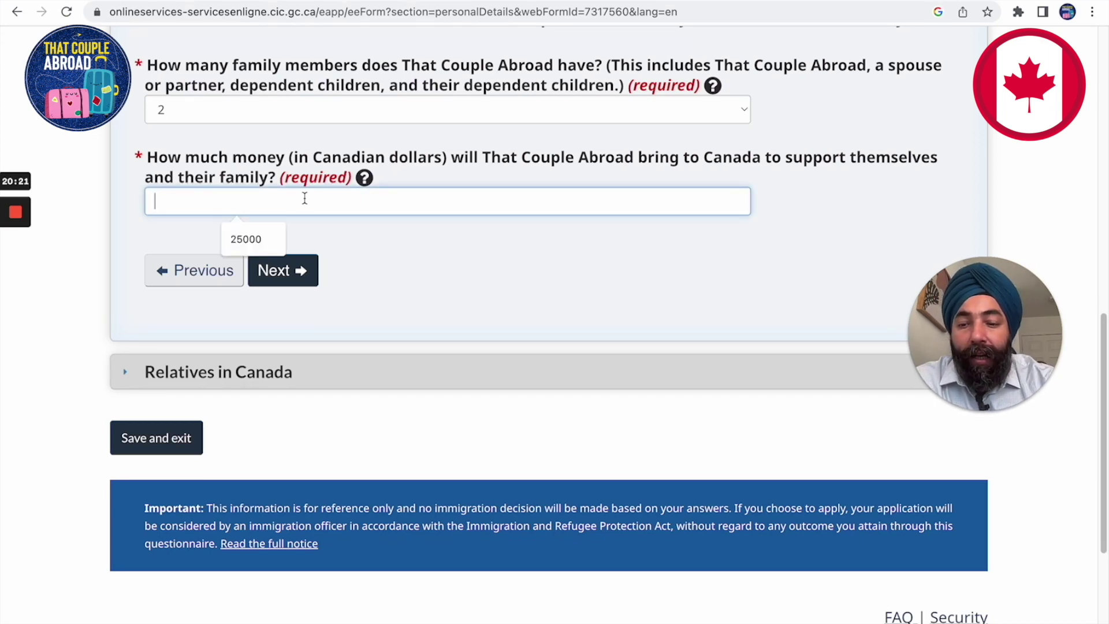
{"action": "type", "text": "25000"}
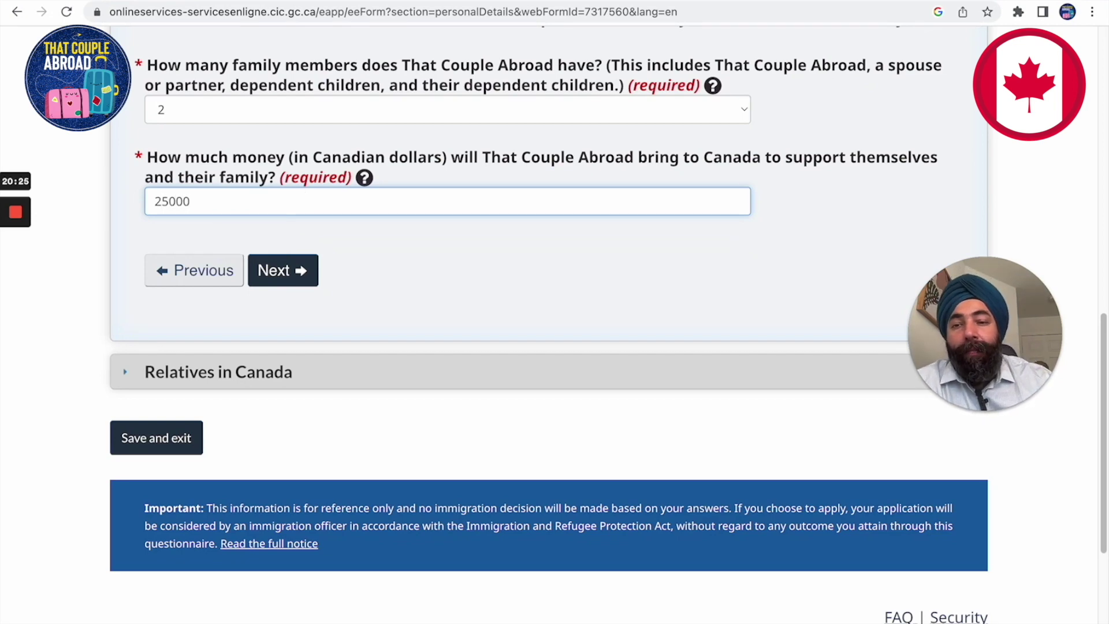
{"action": "left_click", "coordinate": [282, 273]}
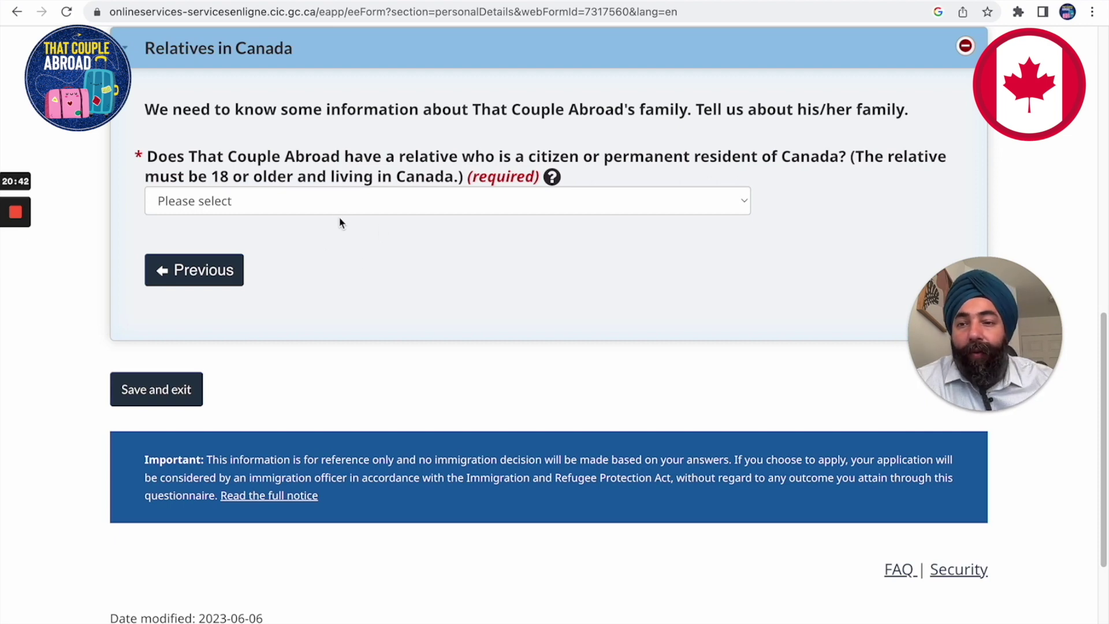
Step: Answer No to having a relative in Canada, then save and exit the form
{"action": "left_click", "coordinate": [333, 208]}
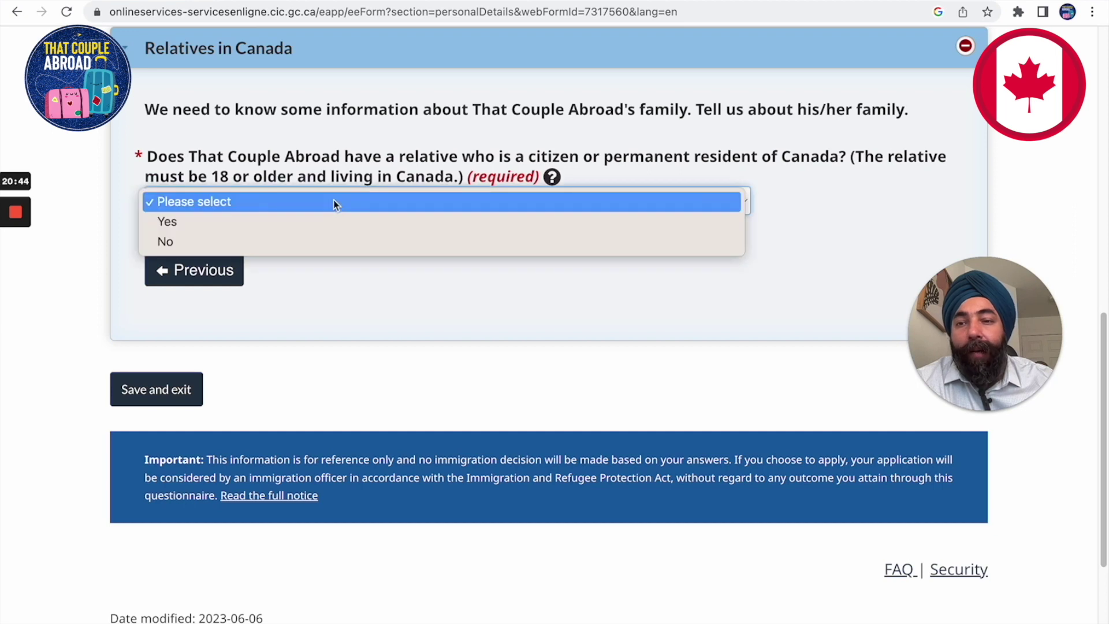
{"action": "left_click", "coordinate": [307, 241]}
{"action": "scroll", "coordinate": [725, 300], "scroll_direction": "down", "scroll_amount": 2}
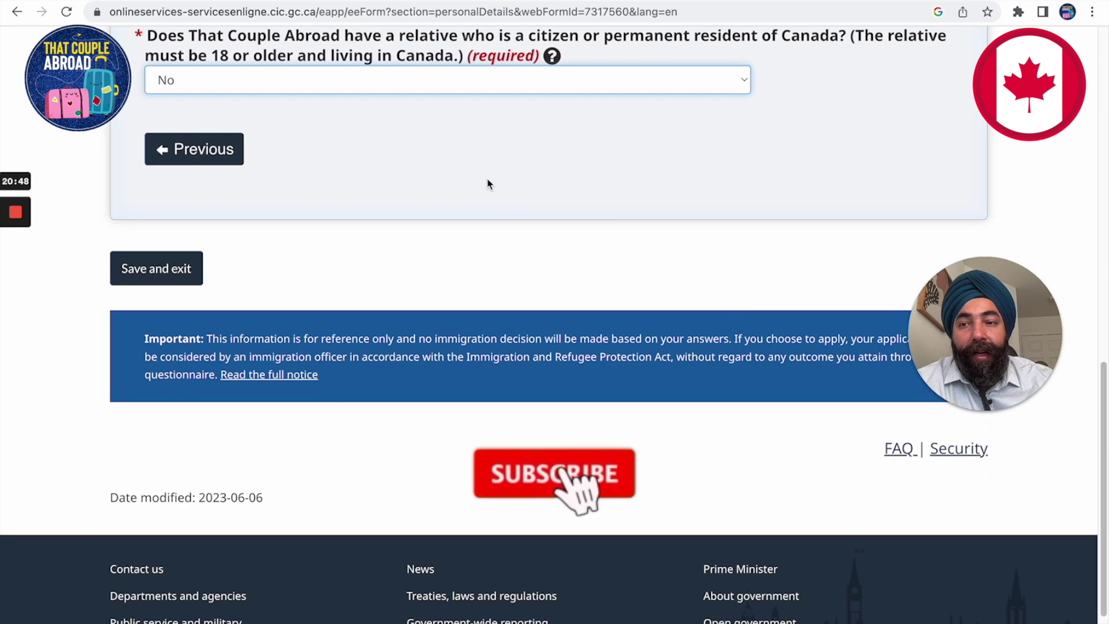
{"action": "scroll", "coordinate": [435, 190], "scroll_direction": "down", "scroll_amount": 2}
{"action": "scroll", "coordinate": [369, 197], "scroll_direction": "up", "scroll_amount": 4}
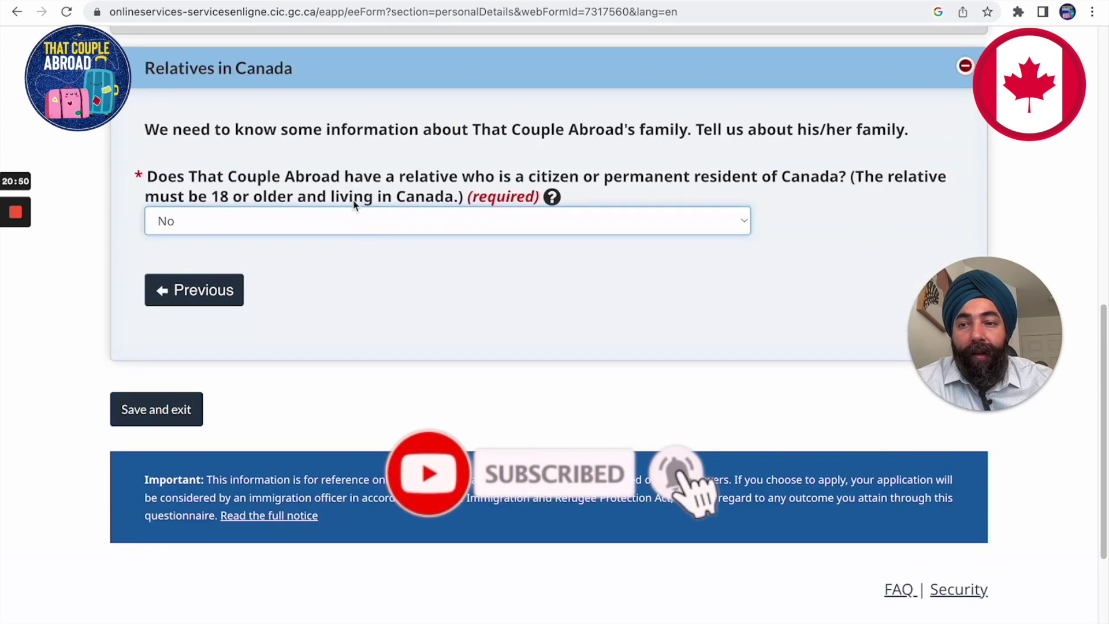
{"action": "left_click", "coordinate": [180, 407]}
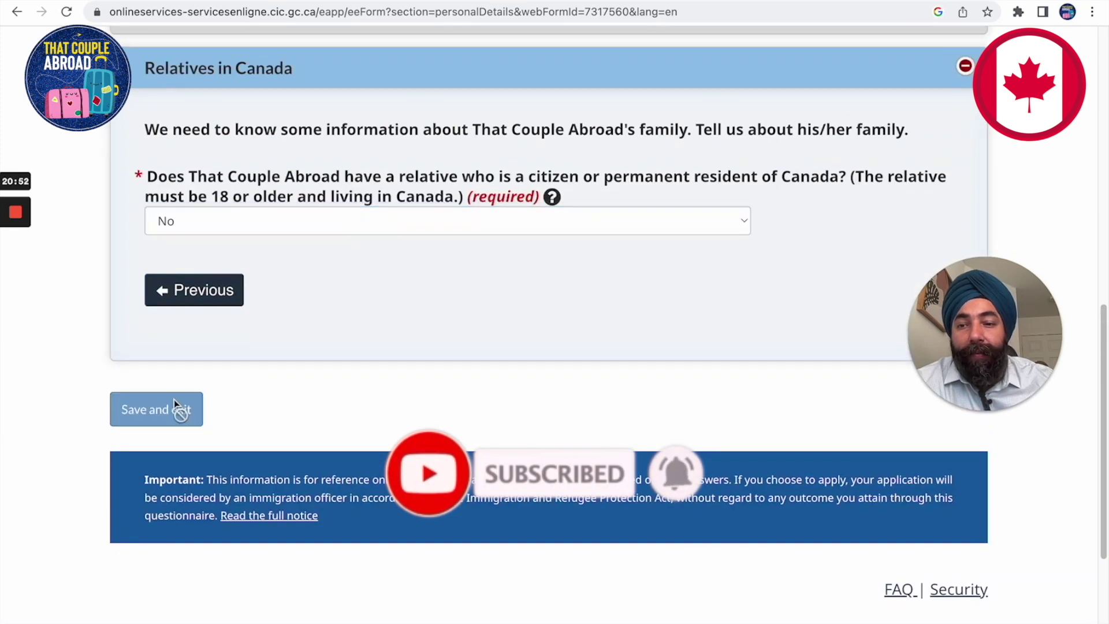
Step: Start the Contact details form and choose English as the language of correspondence
{"action": "scroll", "coordinate": [396, 400], "scroll_direction": "down", "scroll_amount": 3}
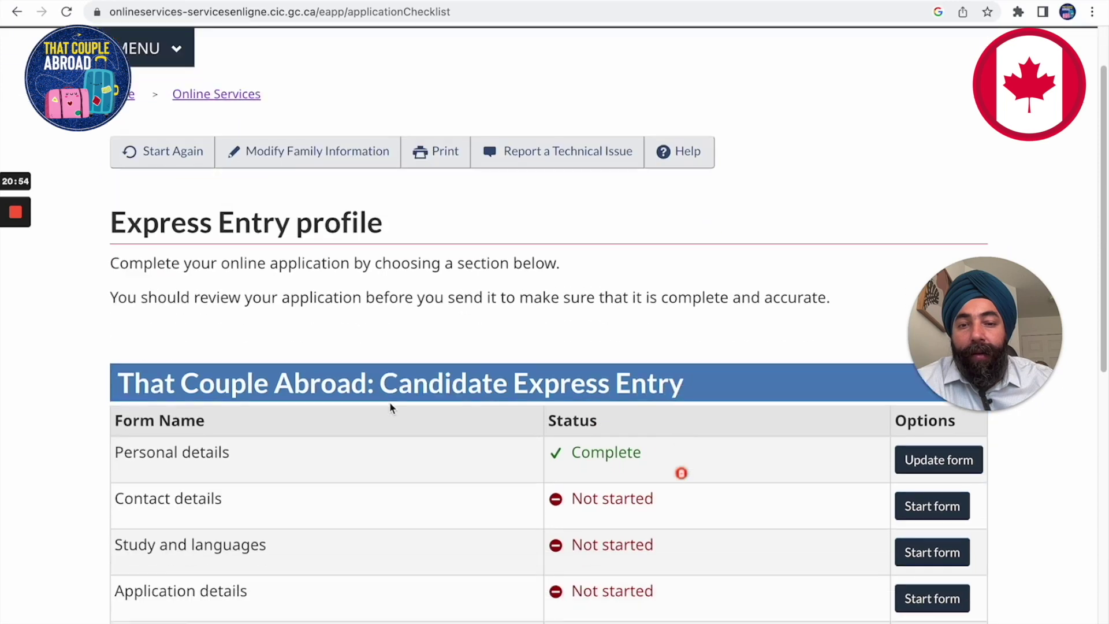
{"action": "scroll", "coordinate": [390, 408], "scroll_direction": "down", "scroll_amount": 2}
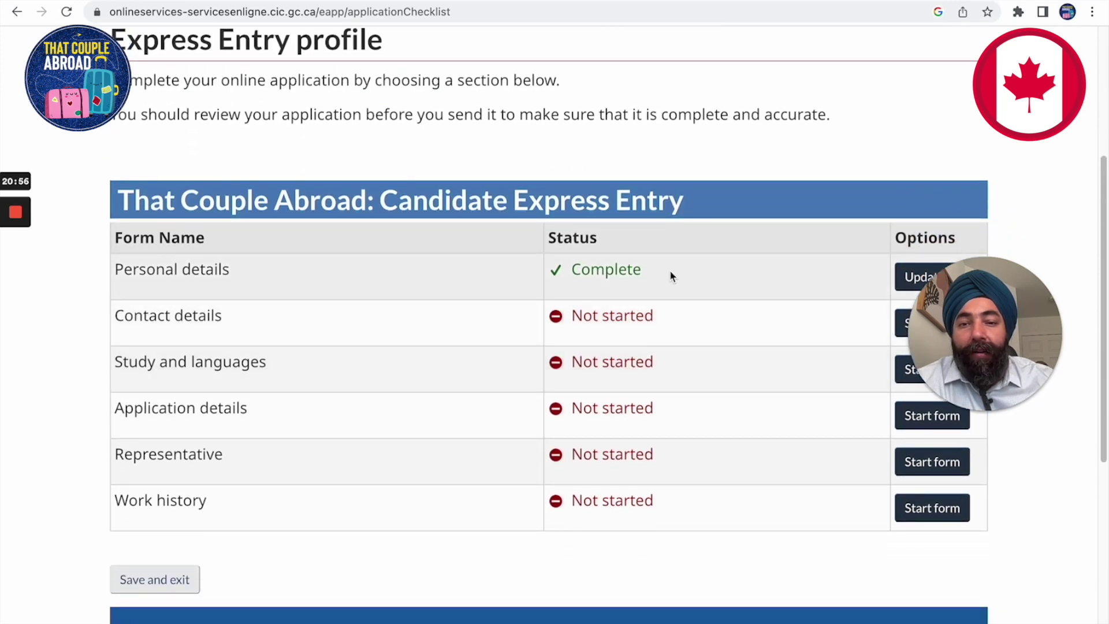
{"action": "left_click_drag", "start_coordinate": [642, 270], "coordinate": [564, 273]}
{"action": "scroll", "coordinate": [563, 271], "scroll_direction": "down", "scroll_amount": 3}
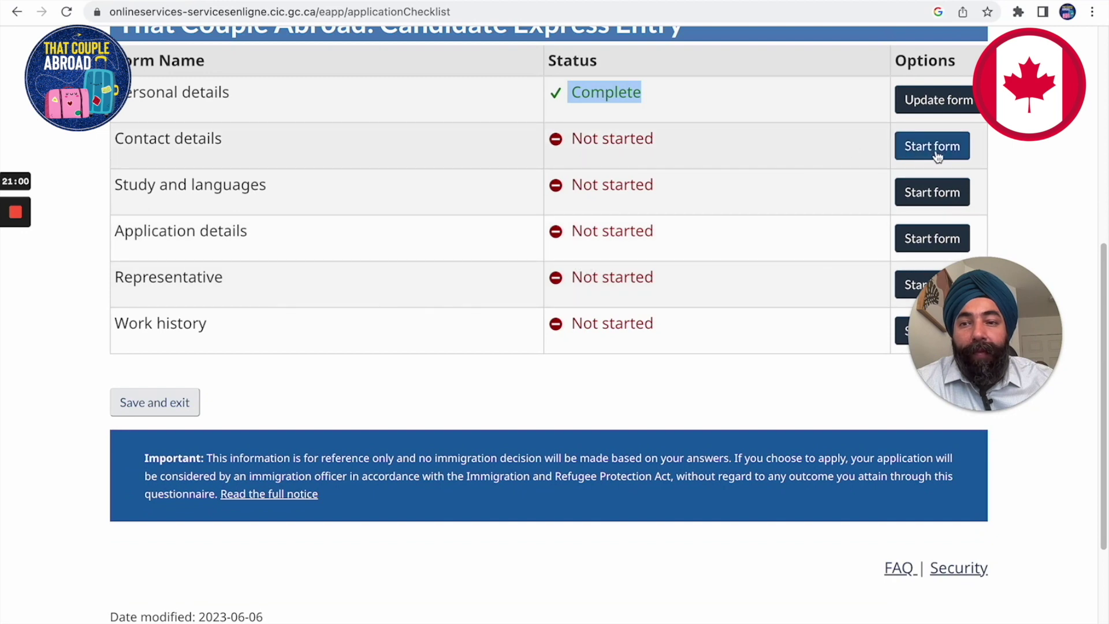
{"action": "left_click", "coordinate": [934, 152]}
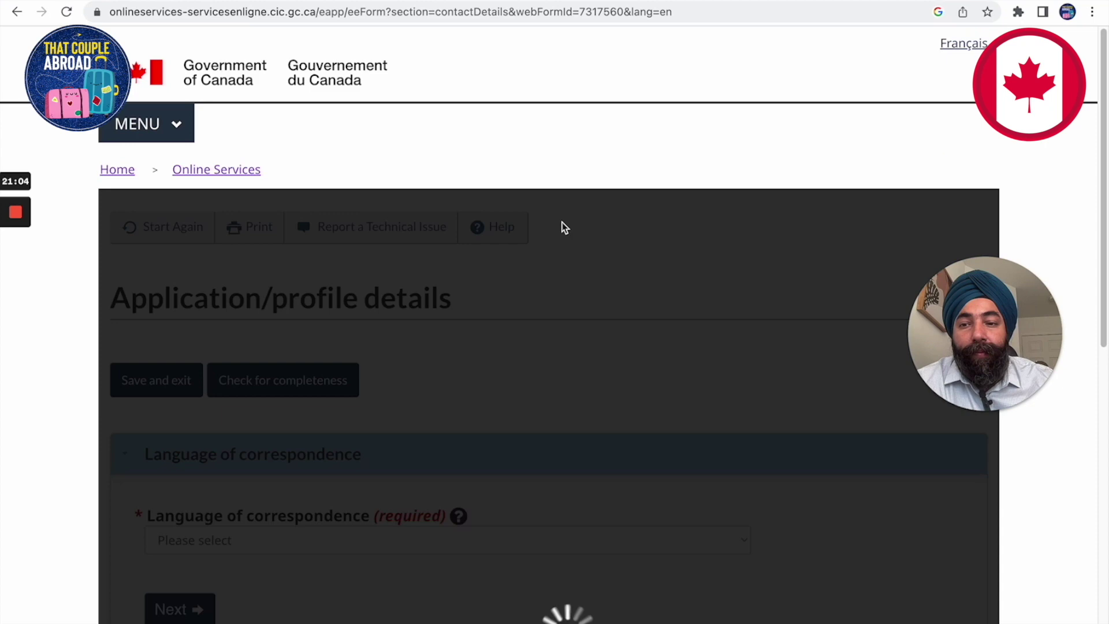
{"action": "scroll", "coordinate": [563, 226], "scroll_direction": "down", "scroll_amount": 4}
{"action": "scroll", "coordinate": [563, 226], "scroll_direction": "down", "scroll_amount": 3}
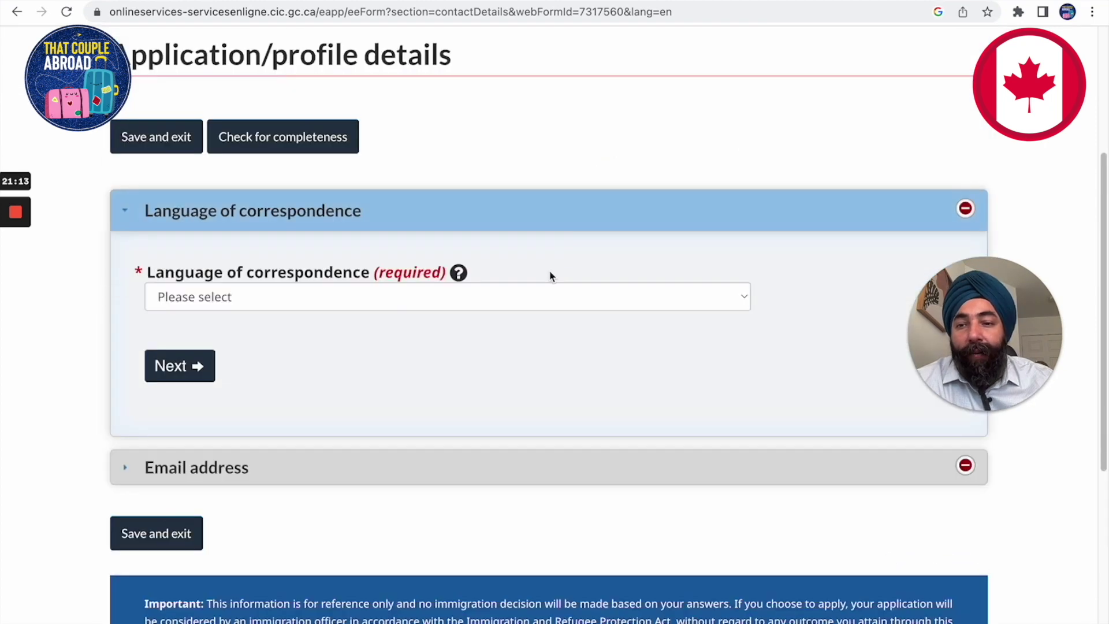
{"action": "scroll", "coordinate": [550, 275], "scroll_direction": "down", "scroll_amount": 2}
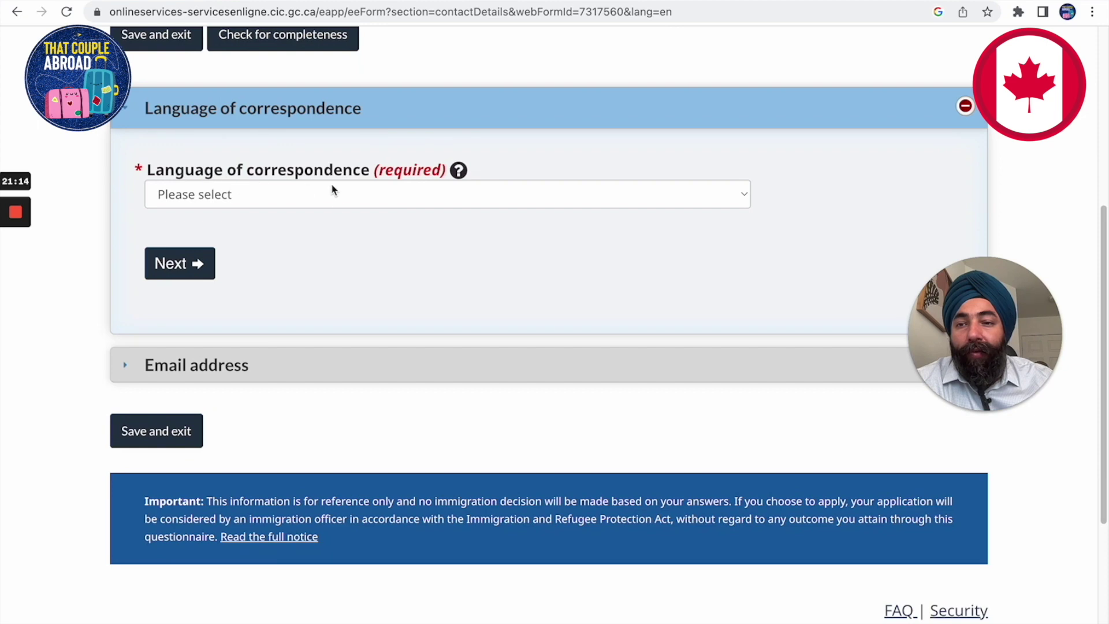
{"action": "left_click", "coordinate": [341, 197]}
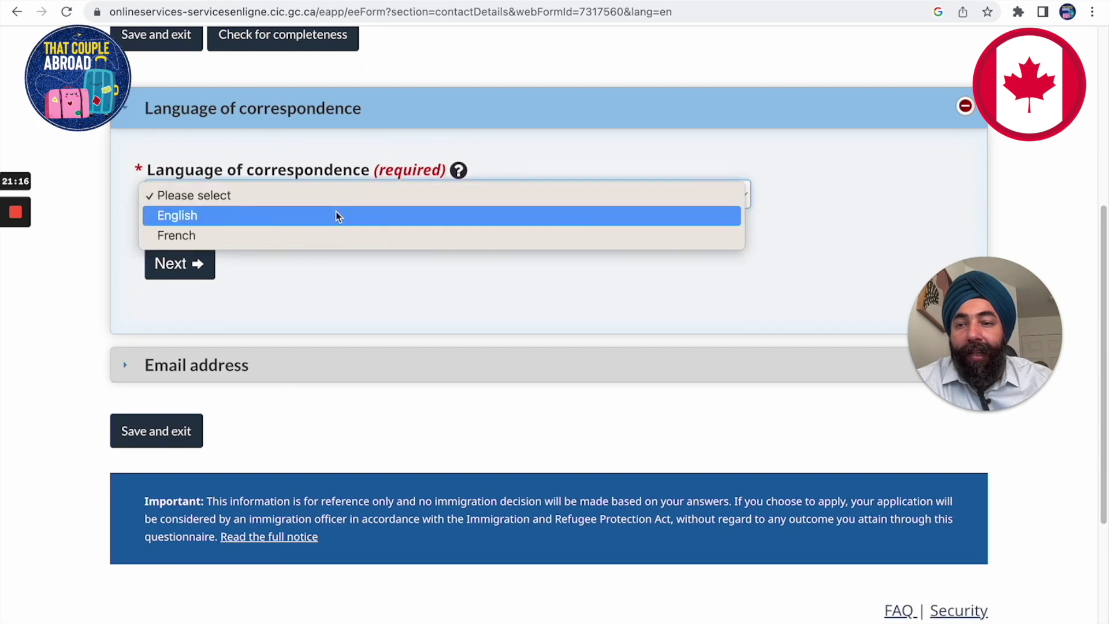
{"action": "left_click", "coordinate": [337, 215]}
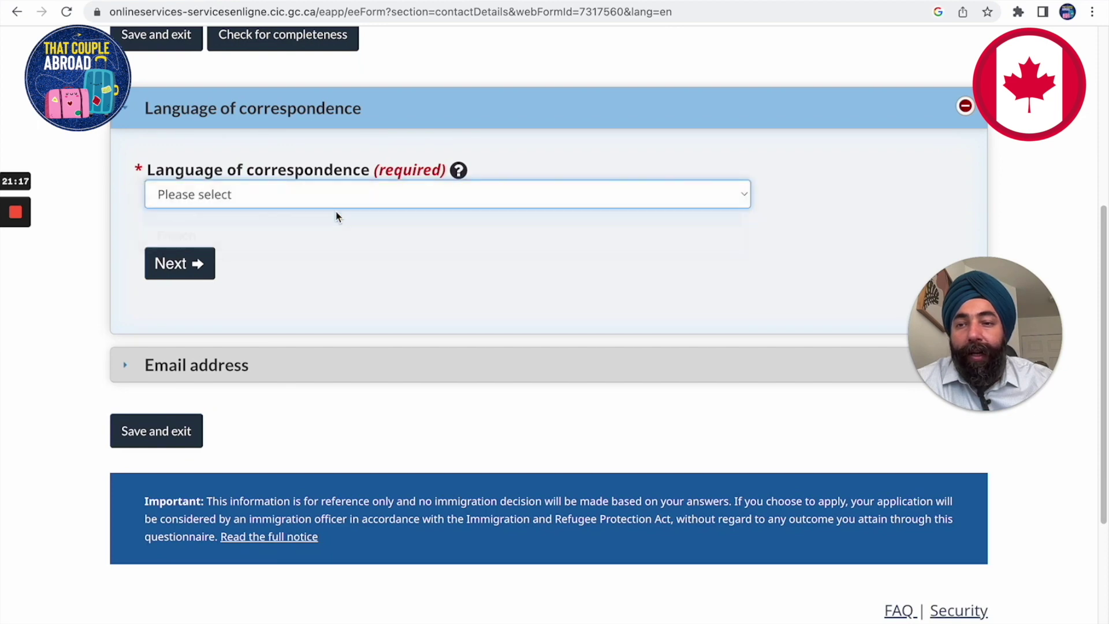
Step: Enter the applicant's e-mail address and save the contact details
{"action": "left_click", "coordinate": [173, 267]}
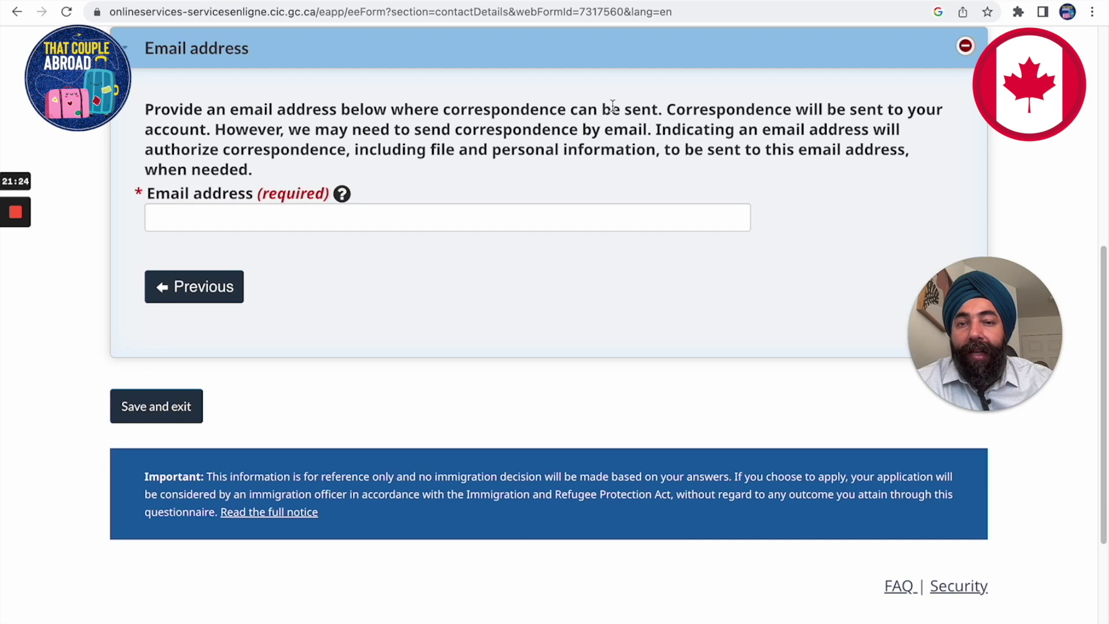
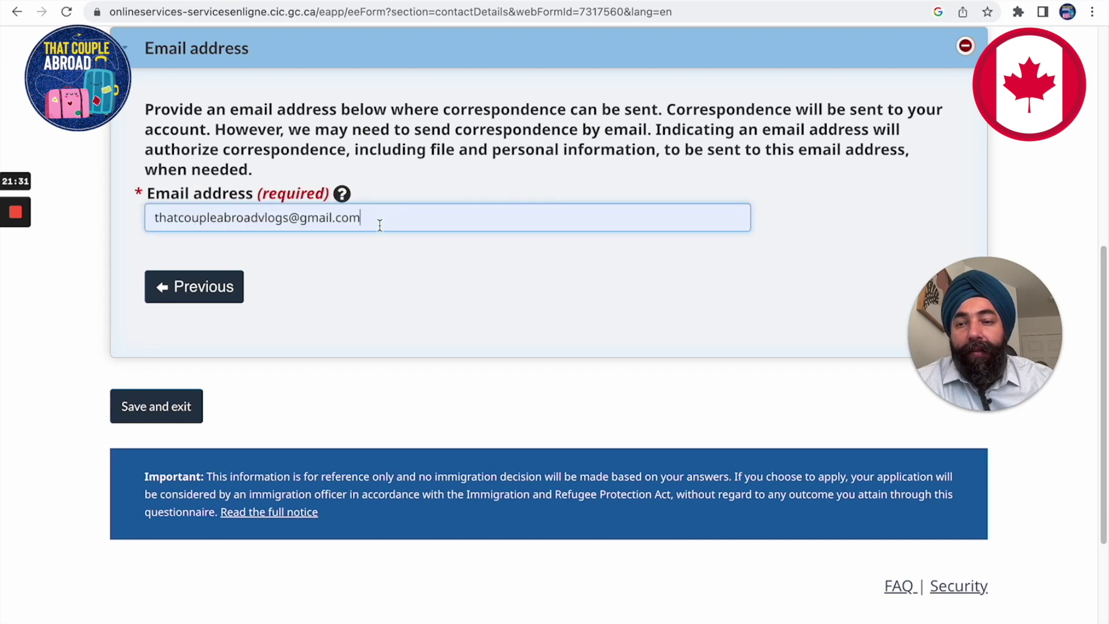
{"action": "scroll", "coordinate": [404, 273], "scroll_direction": "down", "scroll_amount": 2}
{"action": "left_click", "coordinate": [172, 326]}
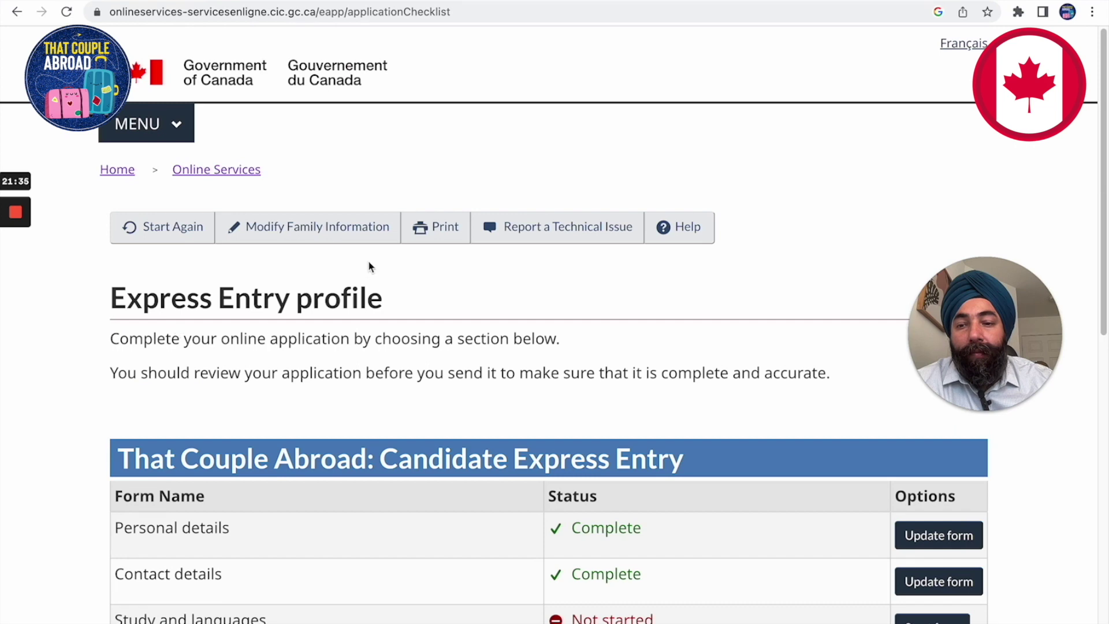
Step: Start the Study and languages form and expand the finished high school or higher education answers
{"action": "scroll", "coordinate": [372, 268], "scroll_direction": "down", "scroll_amount": 6}
{"action": "scroll", "coordinate": [380, 272], "scroll_direction": "down", "scroll_amount": 2}
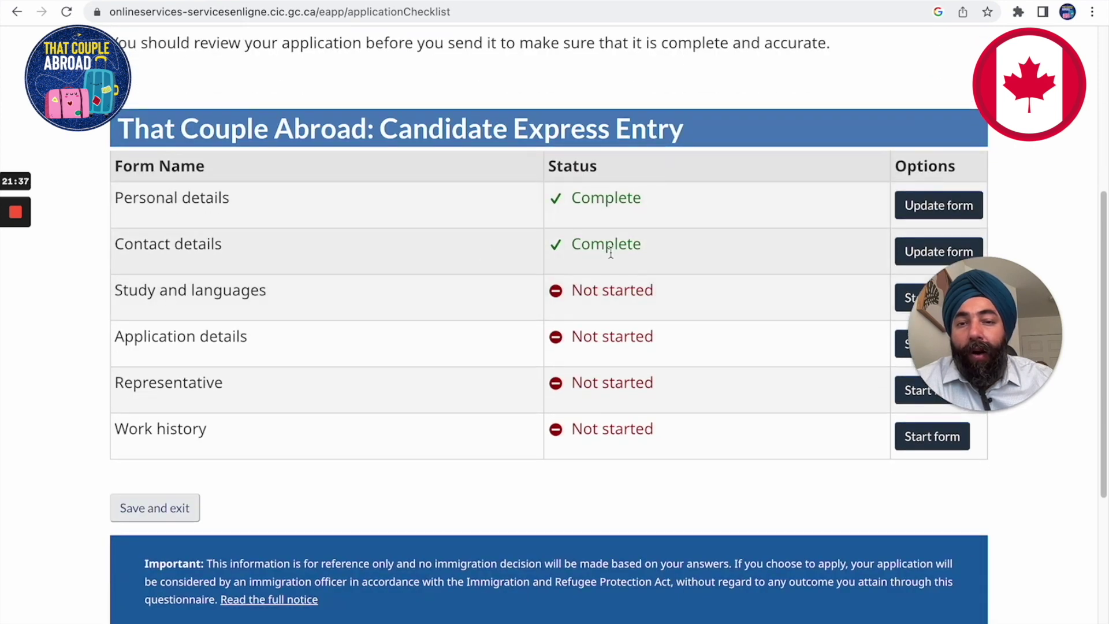
{"action": "left_click_drag", "start_coordinate": [668, 253], "coordinate": [214, 202]}
{"action": "scroll", "coordinate": [231, 206], "scroll_direction": "down", "scroll_amount": 3}
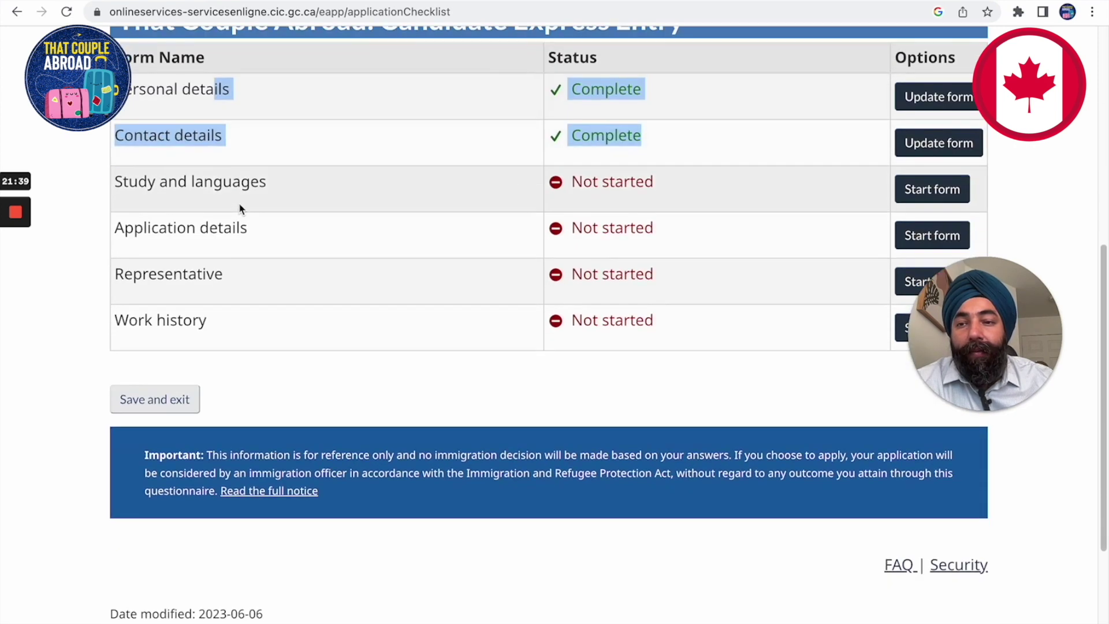
{"action": "scroll", "coordinate": [233, 202], "scroll_direction": "down", "scroll_amount": 1}
{"action": "left_click_drag", "start_coordinate": [146, 163], "coordinate": [325, 167]}
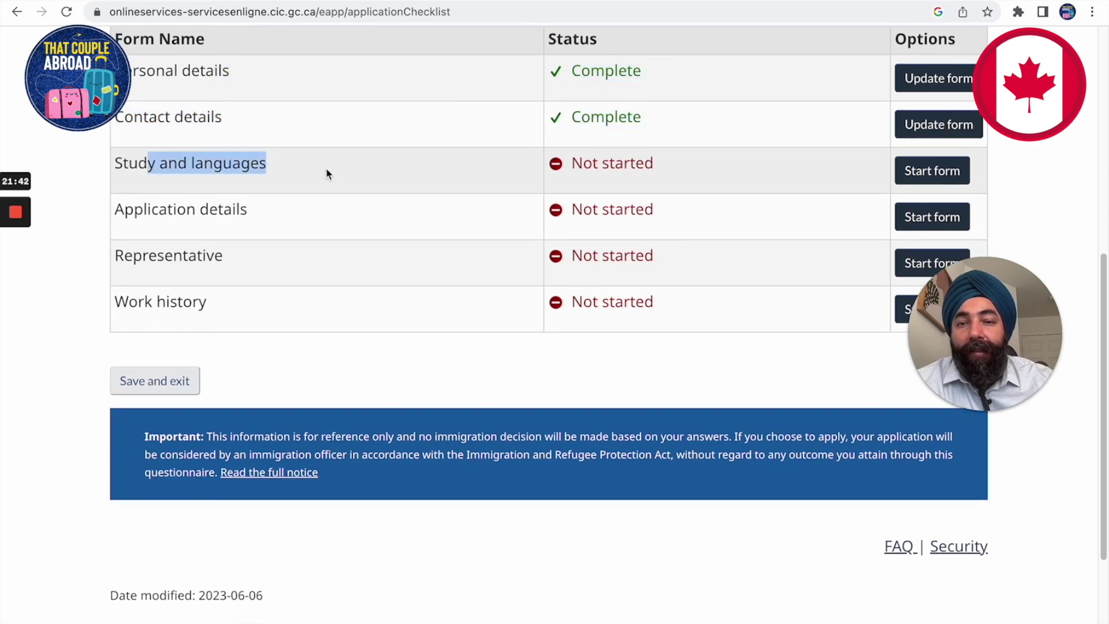
{"action": "left_click", "coordinate": [927, 172]}
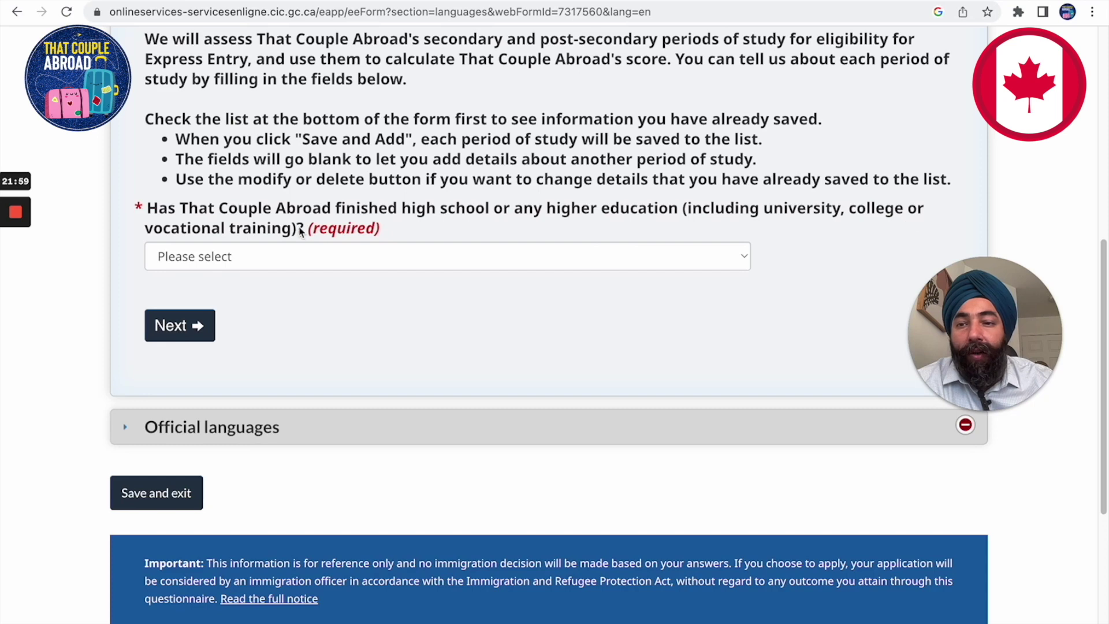
{"action": "left_click", "coordinate": [284, 254]}
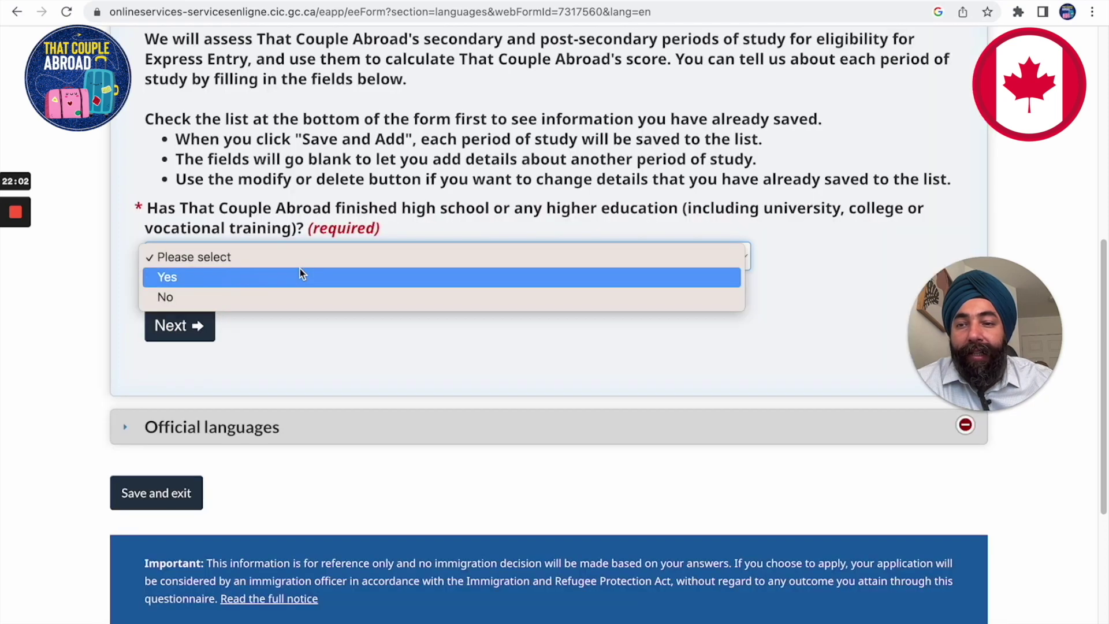
Step: Answer Yes to finished education and choose Computing/Information Technology as the field of study
{"action": "left_click", "coordinate": [299, 277]}
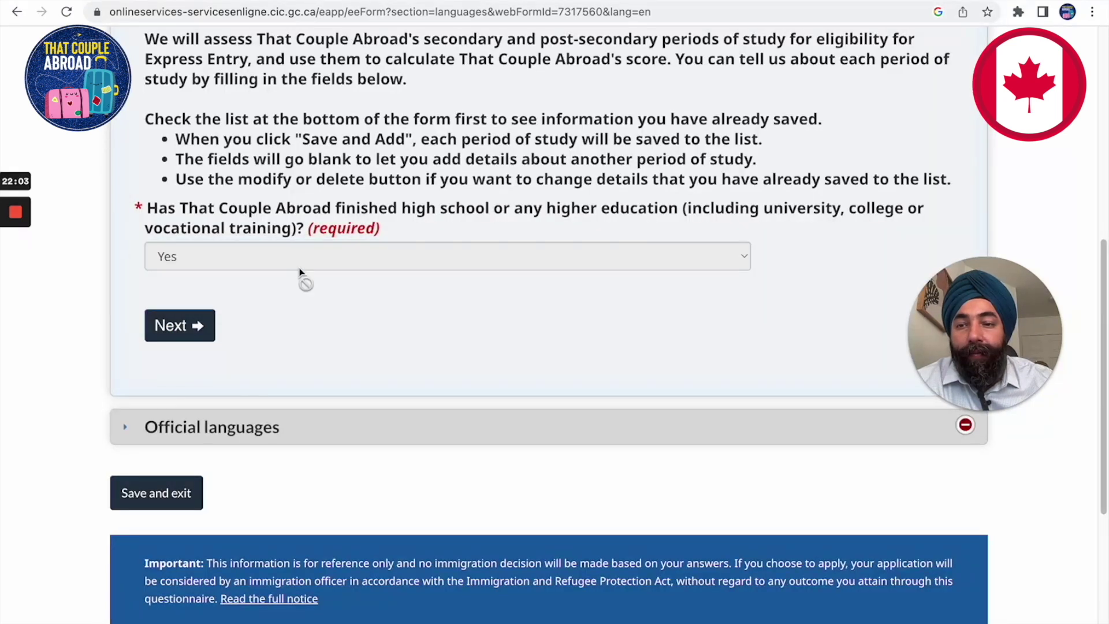
{"action": "scroll", "coordinate": [545, 213], "scroll_direction": "down", "scroll_amount": 2}
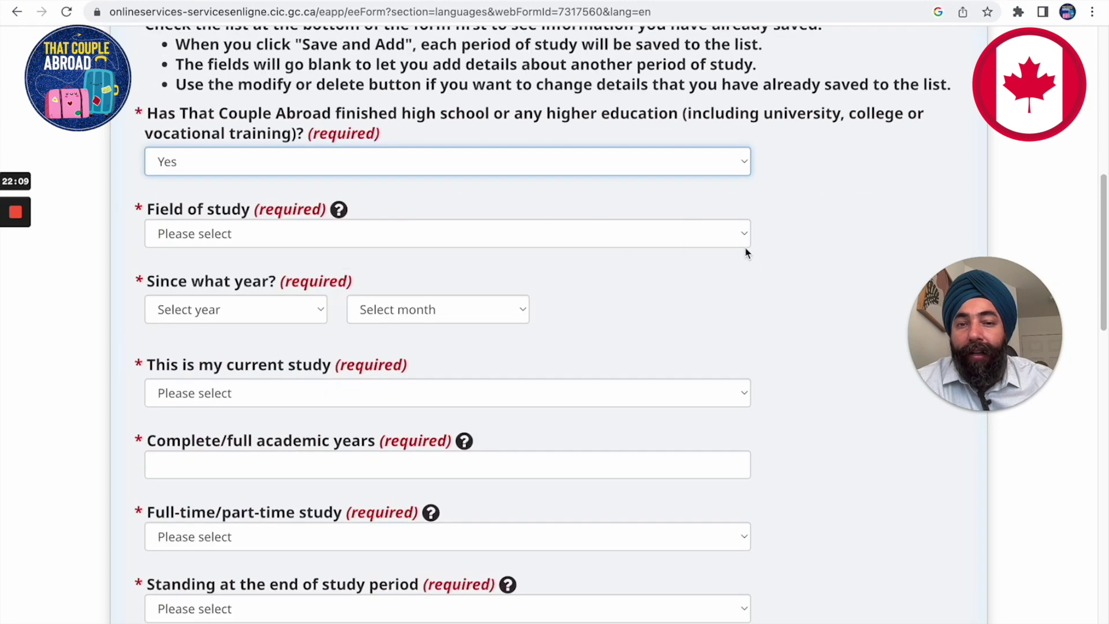
{"action": "scroll", "coordinate": [742, 260], "scroll_direction": "down", "scroll_amount": 2}
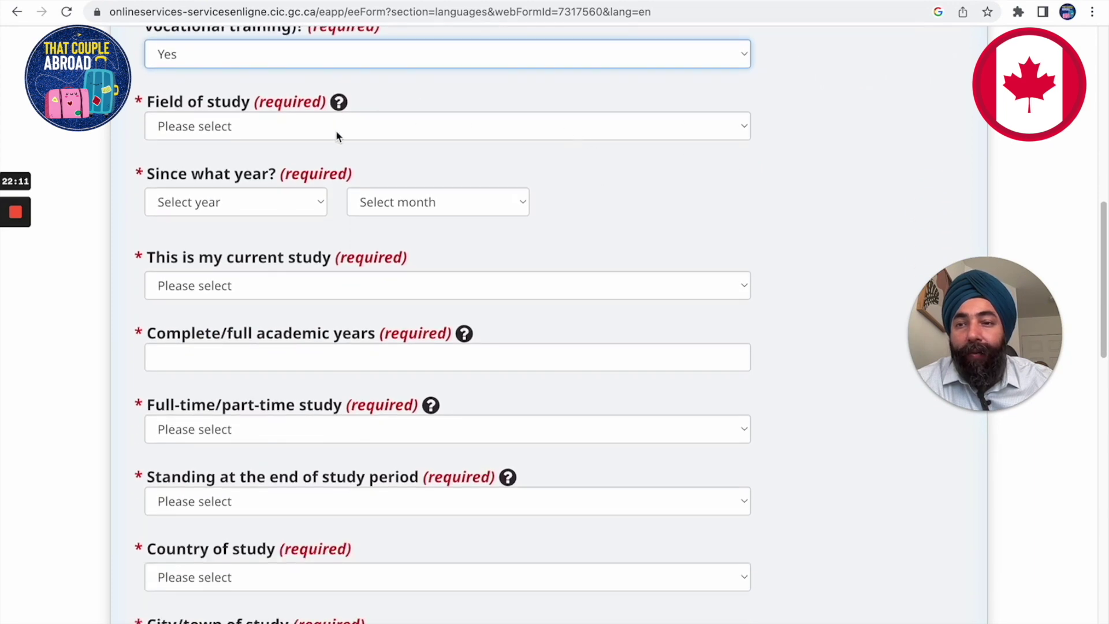
{"action": "left_click", "coordinate": [248, 135]}
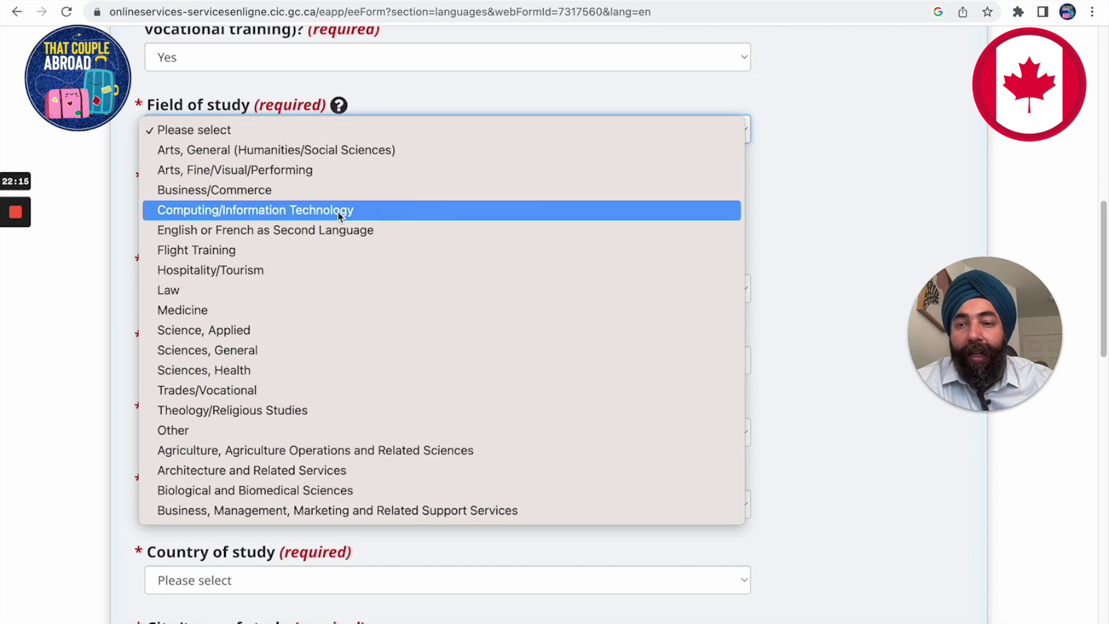
{"action": "left_click", "coordinate": [287, 209]}
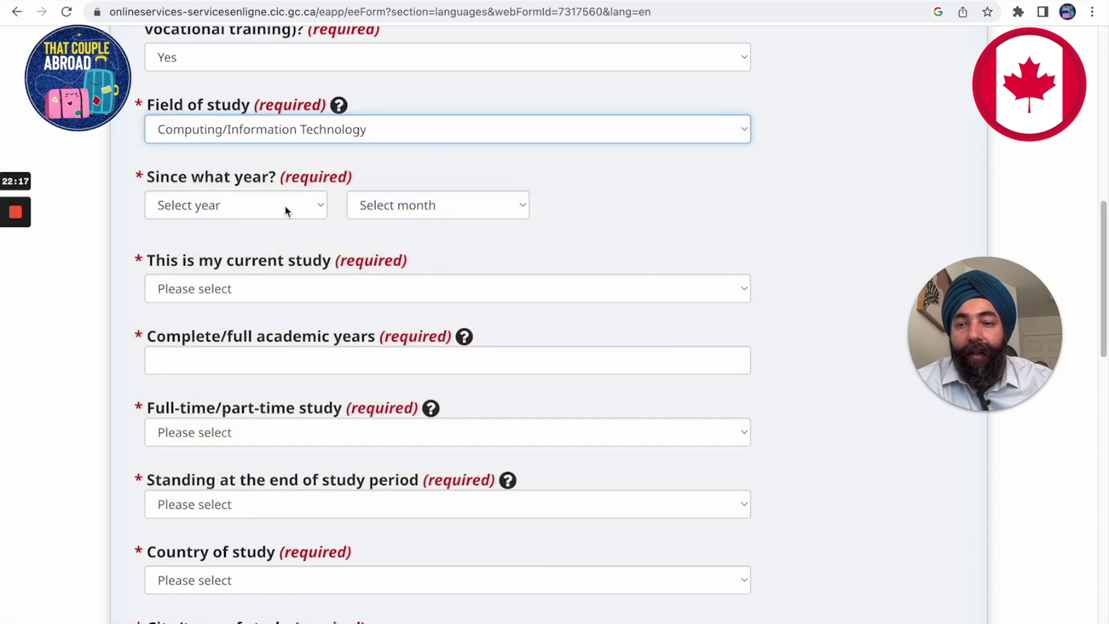
Step: Set the study period from August 2012 to June 2014, not current, with 2 academic years
{"action": "left_click", "coordinate": [287, 211]}
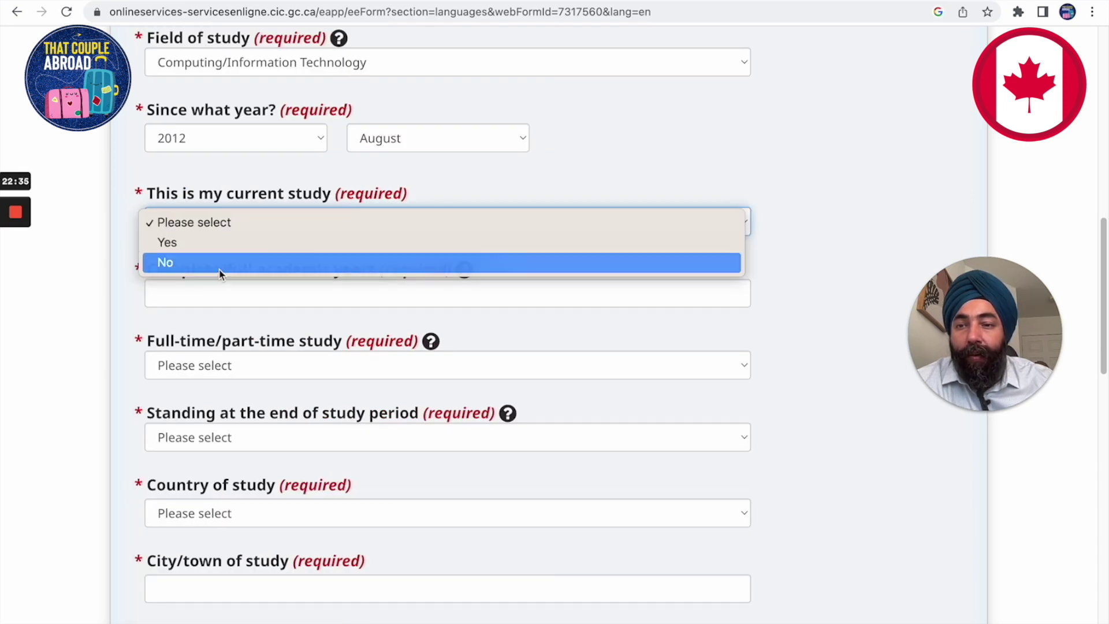
{"action": "left_click", "coordinate": [220, 263]}
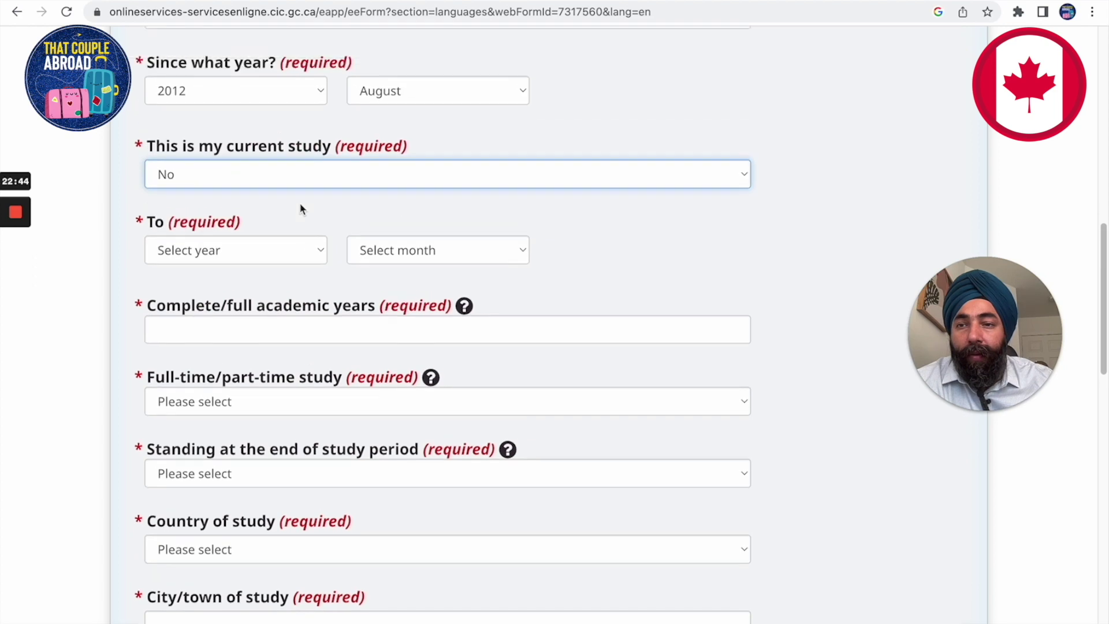
{"action": "scroll", "coordinate": [278, 203], "scroll_direction": "up", "scroll_amount": 2}
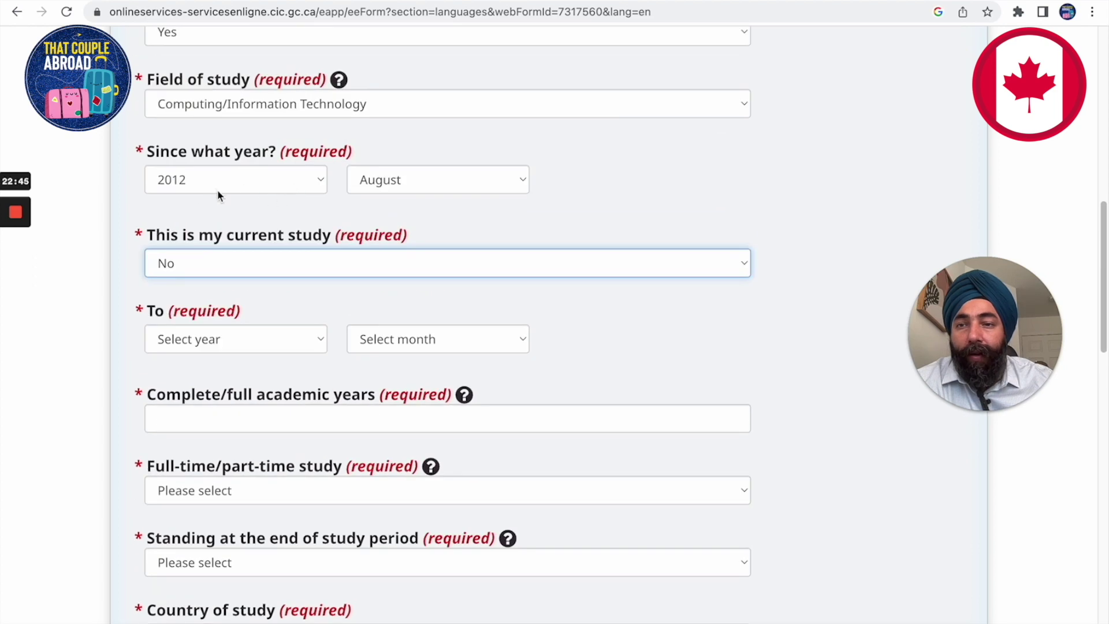
{"action": "left_click", "coordinate": [303, 329]}
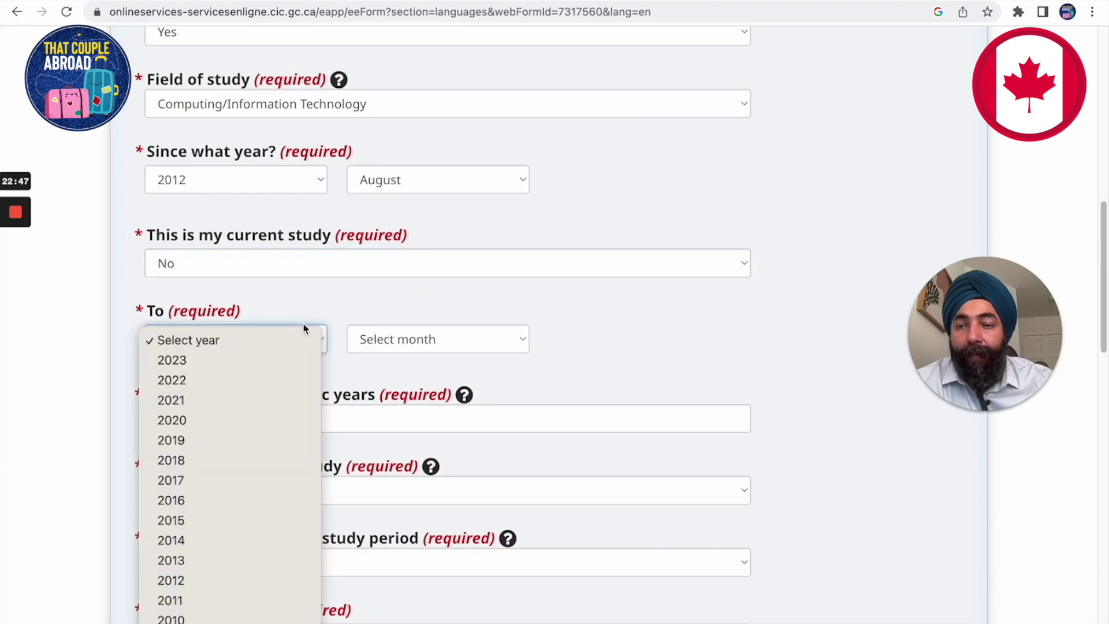
{"action": "left_click", "coordinate": [279, 540]}
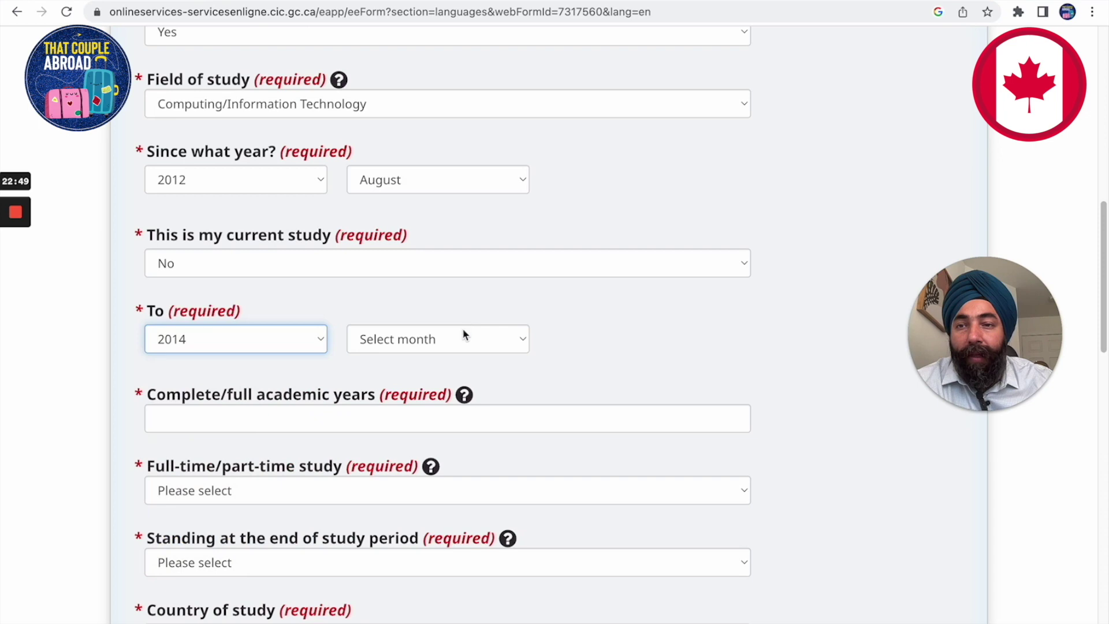
{"action": "scroll", "coordinate": [456, 355], "scroll_direction": "up", "scroll_amount": 2}
{"action": "scroll", "coordinate": [454, 361], "scroll_direction": "down", "scroll_amount": 2}
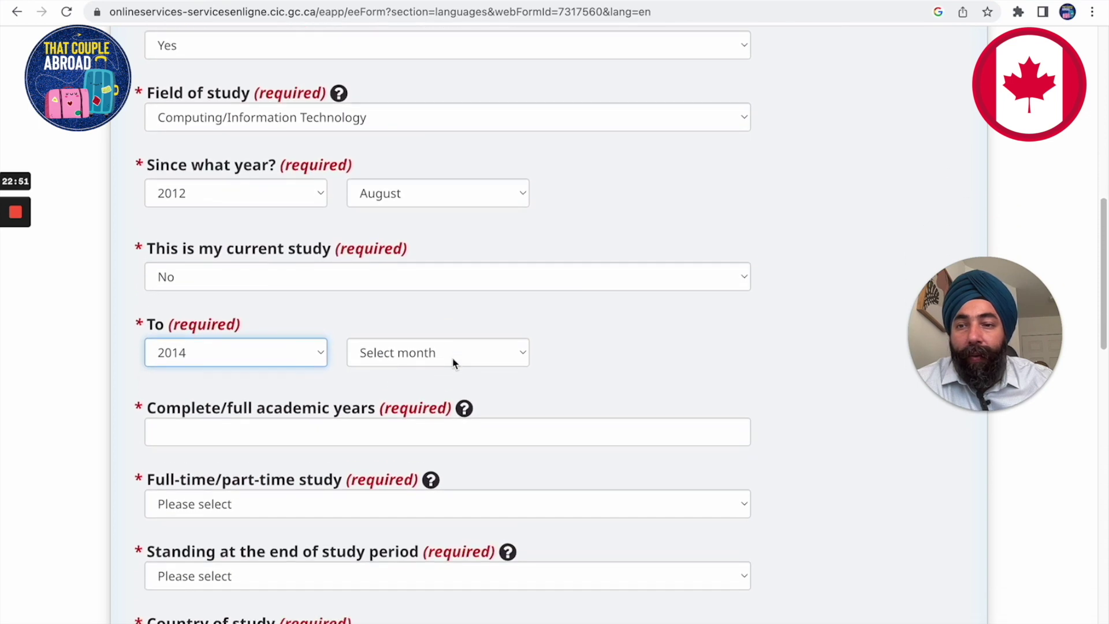
{"action": "left_click", "coordinate": [450, 354]}
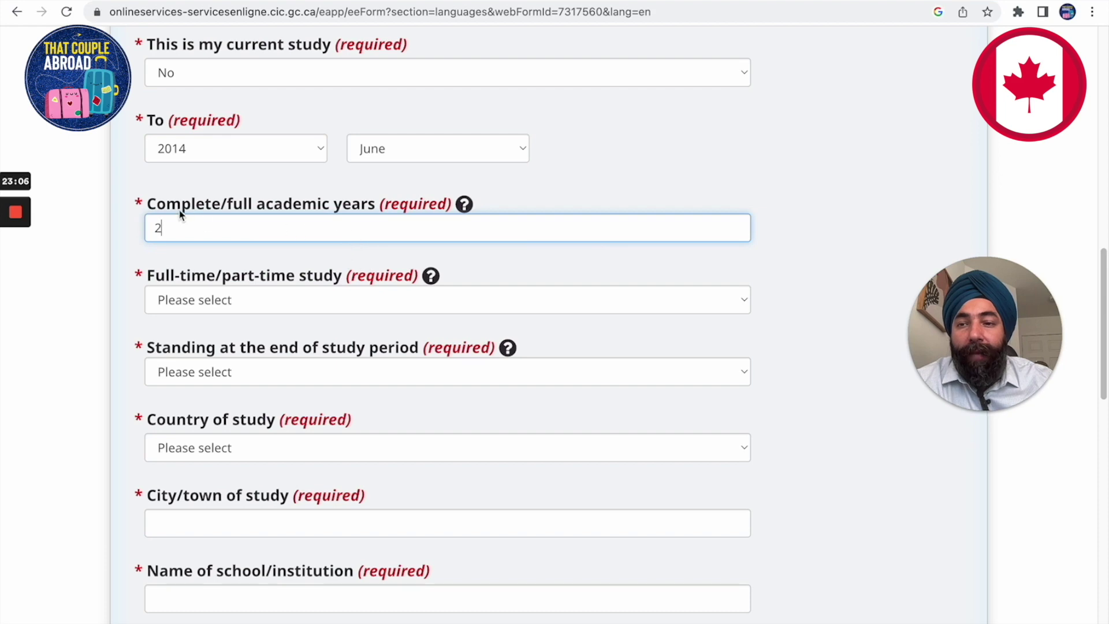
{"action": "left_click_drag", "start_coordinate": [181, 210], "coordinate": [376, 208]}
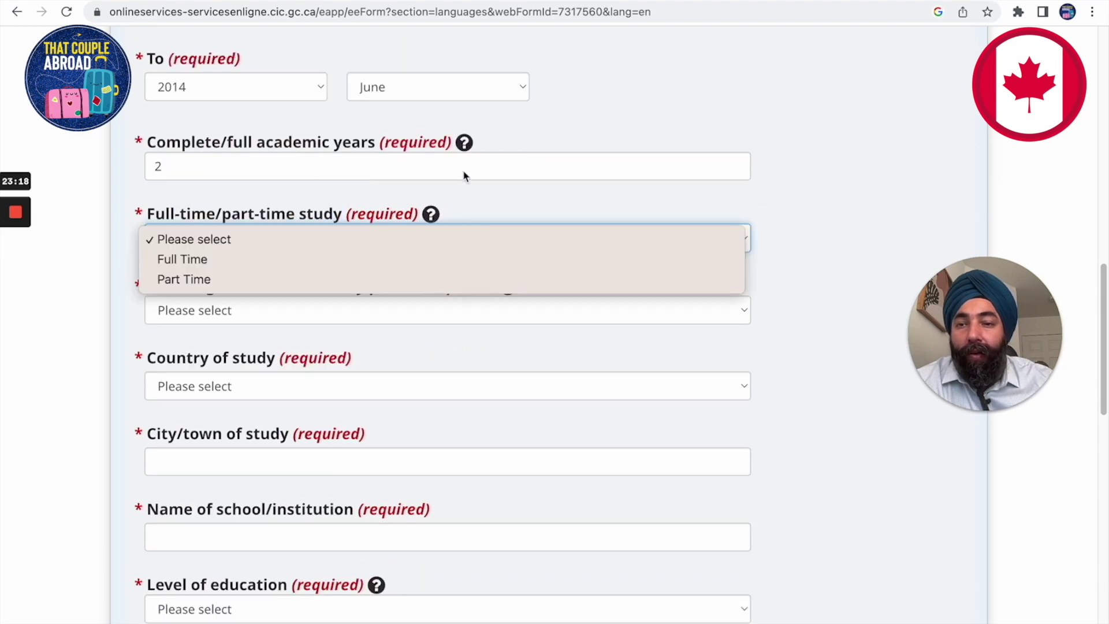
Step: Set study load to Full Time, standing to certificate, diploma or degree awarded, and pick the study country
{"action": "left_click", "coordinate": [213, 216]}
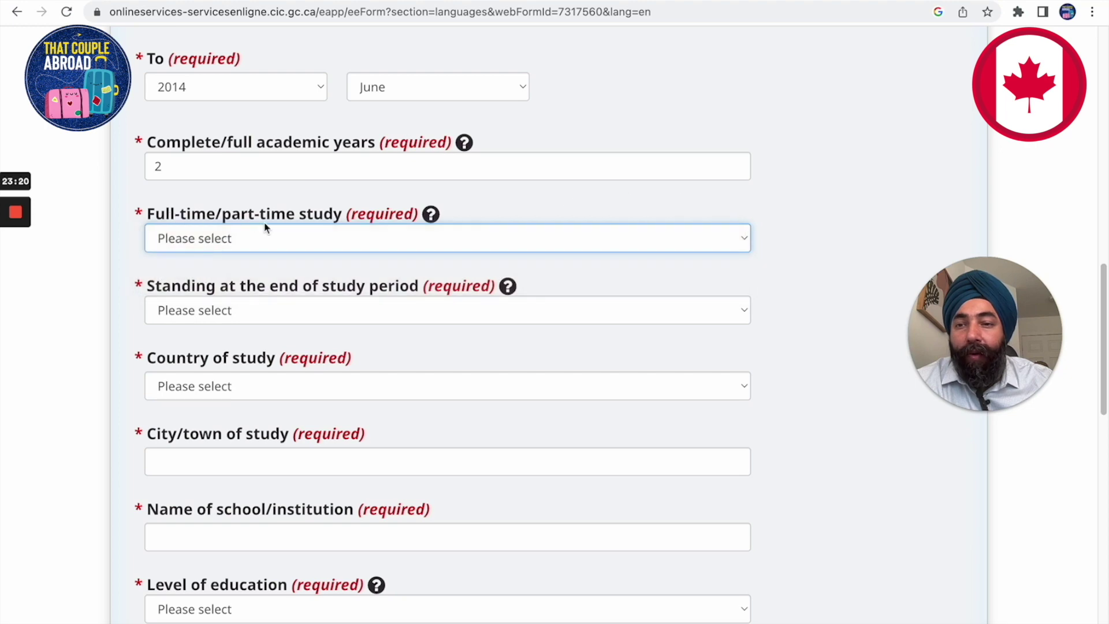
{"action": "left_click", "coordinate": [292, 238]}
{"action": "left_click", "coordinate": [275, 257]}
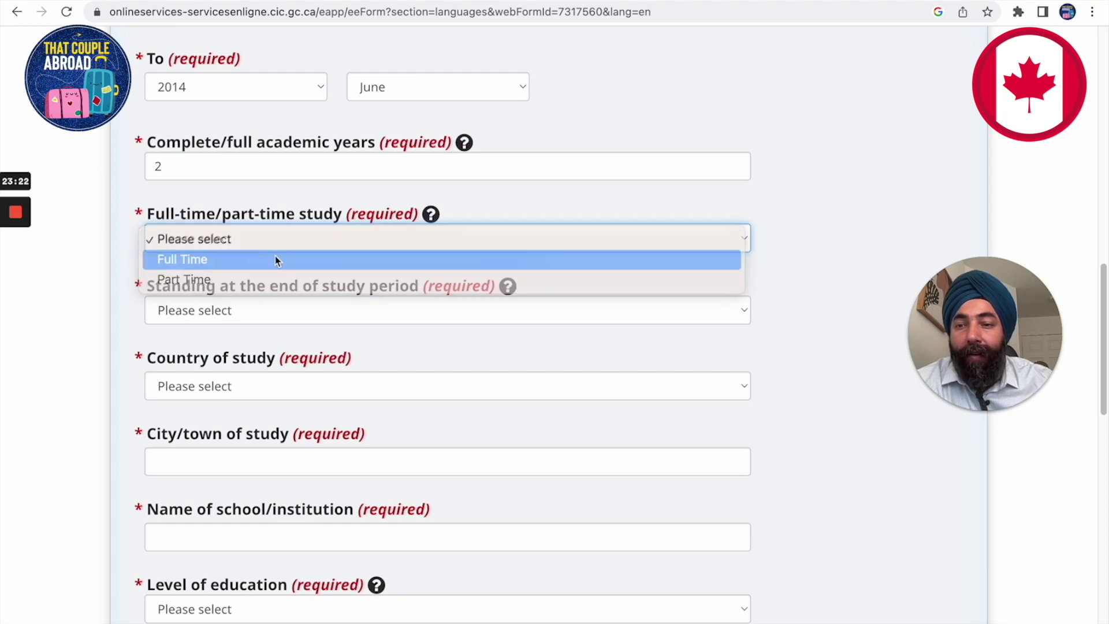
{"action": "scroll", "coordinate": [316, 296], "scroll_direction": "down", "scroll_amount": 2}
{"action": "left_click", "coordinate": [347, 202]}
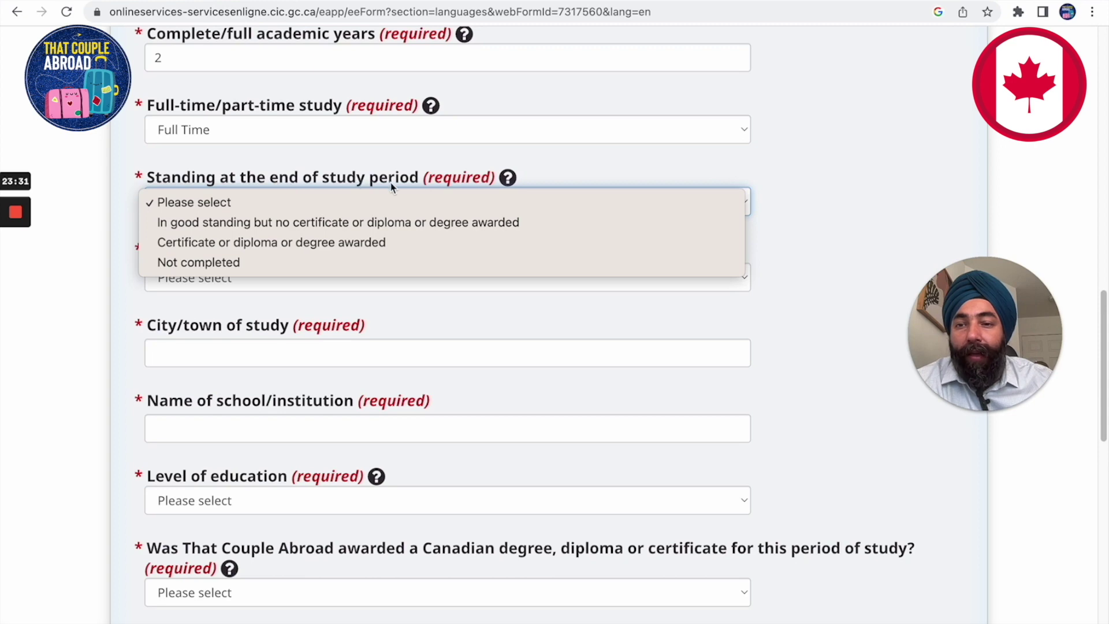
{"action": "left_click", "coordinate": [324, 243]}
{"action": "scroll", "coordinate": [324, 249], "scroll_direction": "down", "scroll_amount": 2}
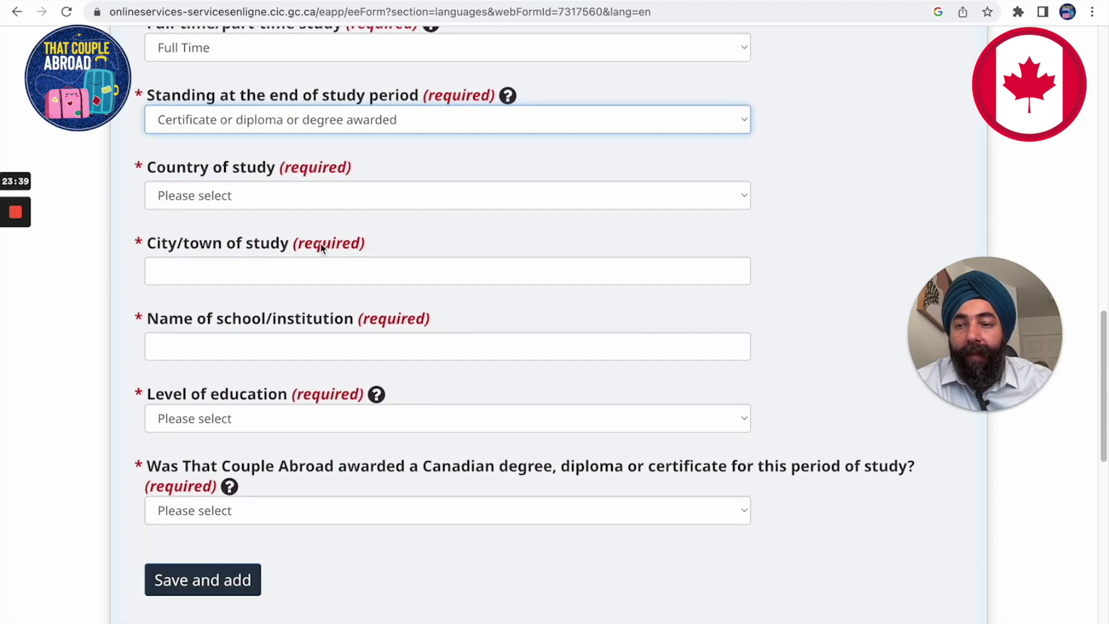
{"action": "left_click", "coordinate": [299, 207]}
{"action": "scroll", "coordinate": [299, 203], "scroll_direction": "down", "scroll_amount": 10}
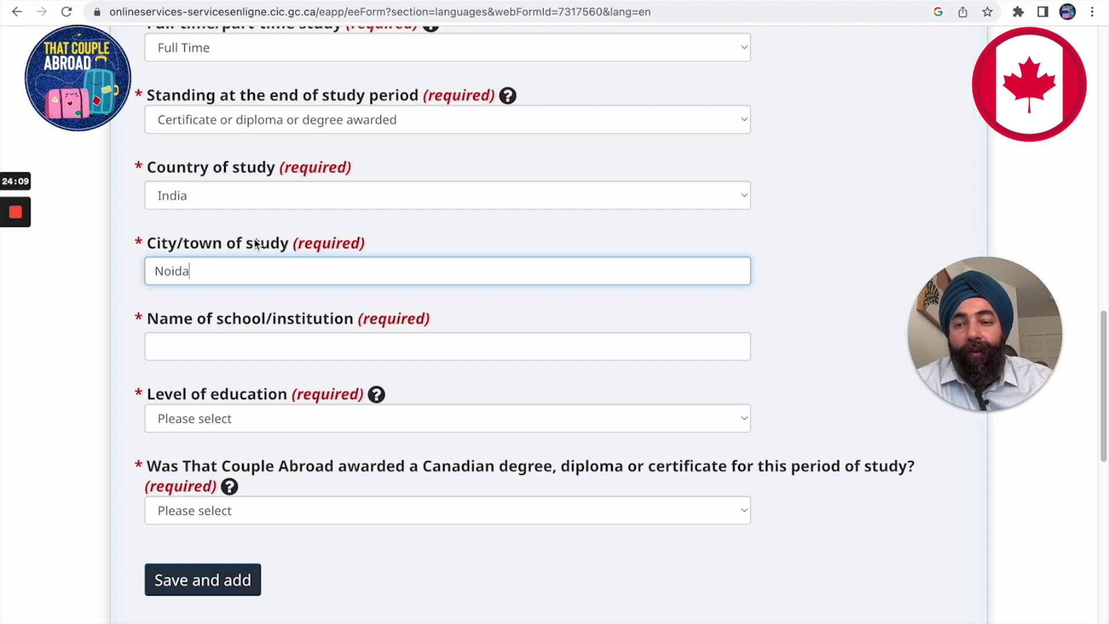
Step: Enter Amity University as the institution and select Master's degree as the level
{"action": "left_click", "coordinate": [228, 343]}
{"action": "type", "text": "Amity University"}
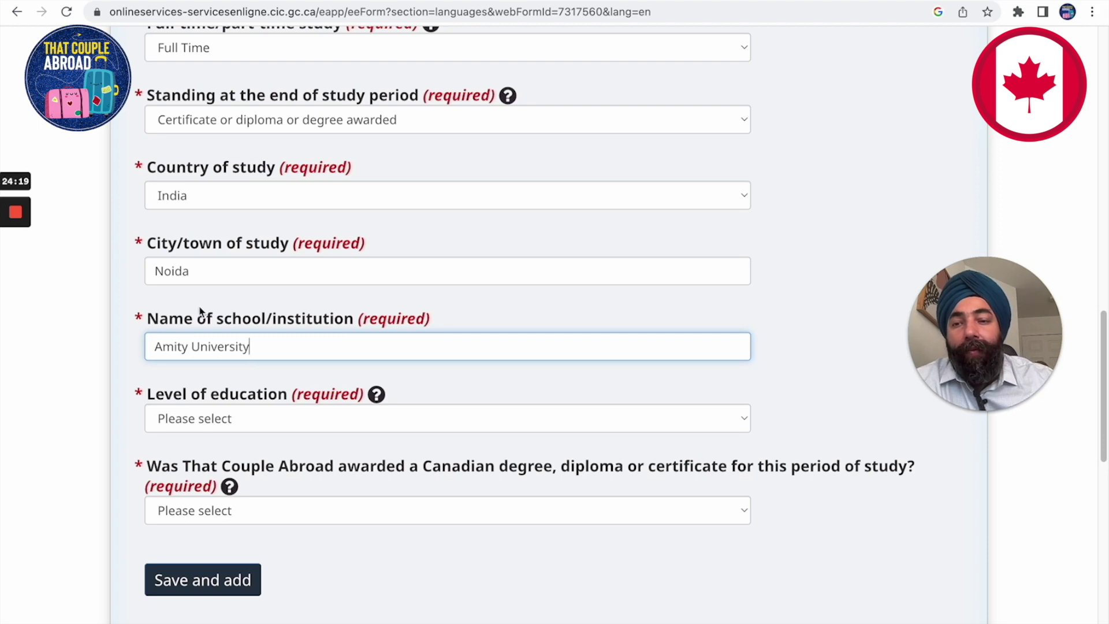
{"action": "scroll", "coordinate": [243, 327], "scroll_direction": "down", "scroll_amount": 2}
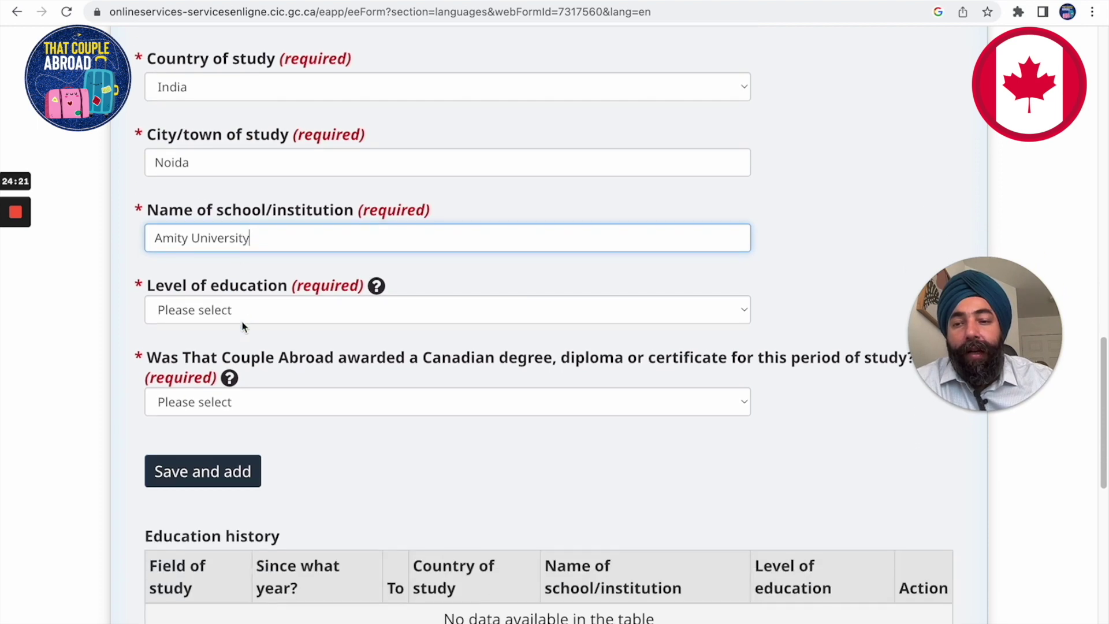
{"action": "left_click", "coordinate": [265, 313]}
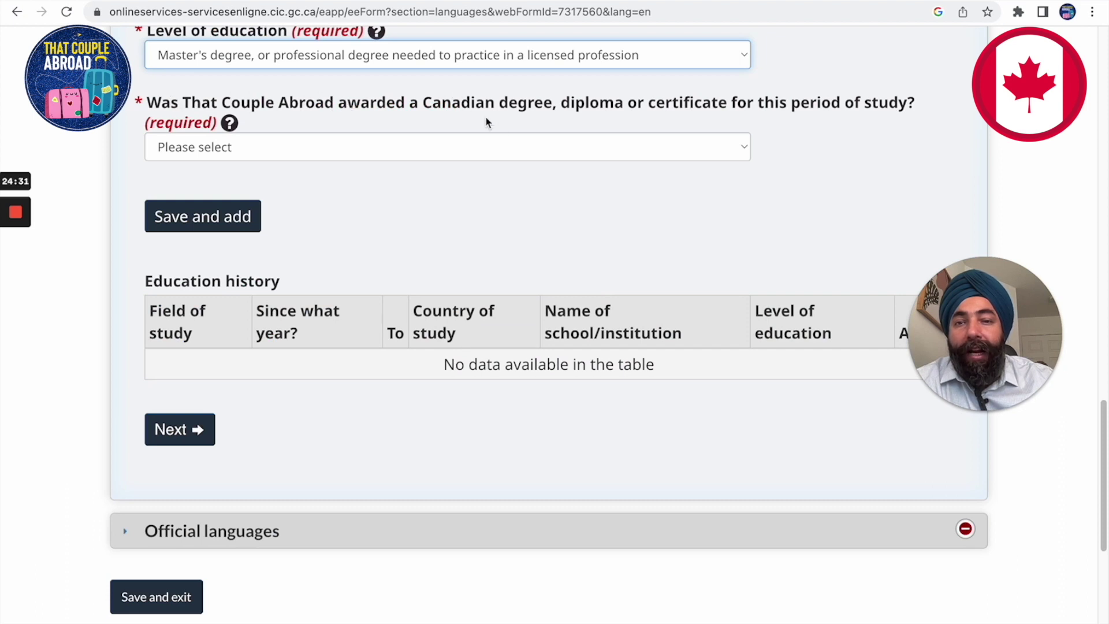
Step: Answer No to receiving a Canadian credential, leaving the ECA question unanswered
{"action": "left_click", "coordinate": [440, 144]}
{"action": "left_click", "coordinate": [384, 185]}
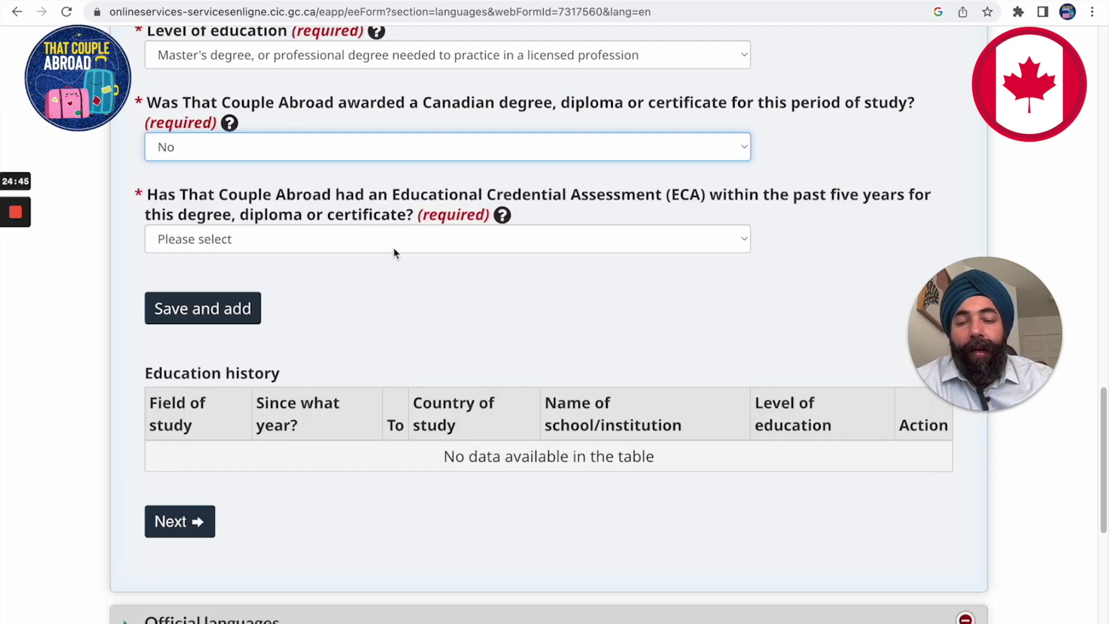
{"action": "scroll", "coordinate": [394, 253], "scroll_direction": "up", "scroll_amount": 2}
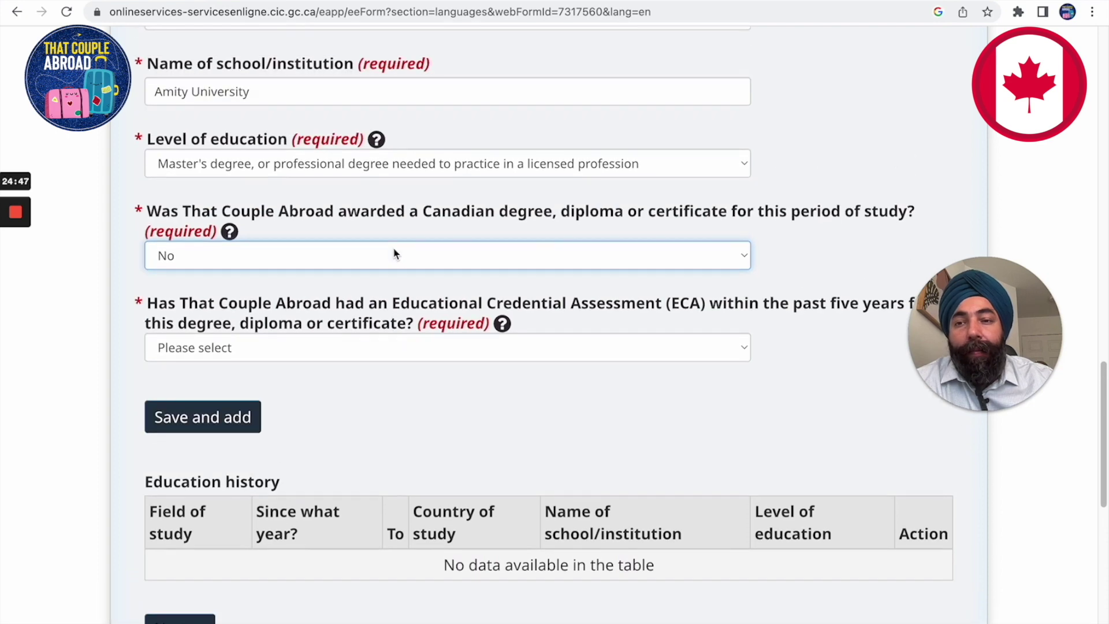
{"action": "scroll", "coordinate": [394, 253], "scroll_direction": "down", "scroll_amount": 4}
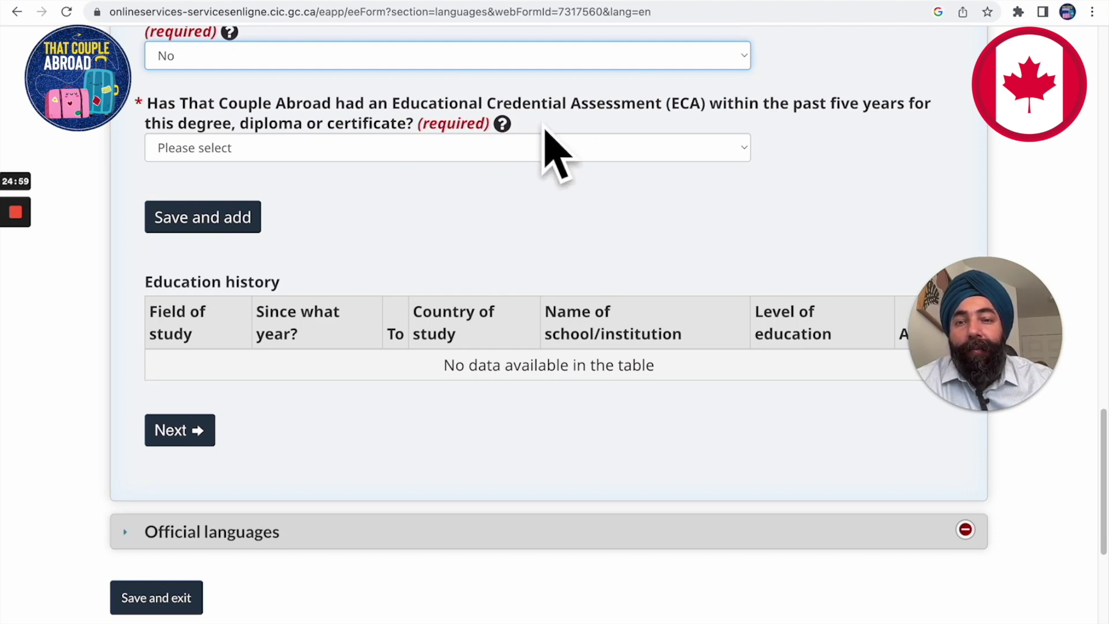
{"action": "left_click", "coordinate": [556, 150]}
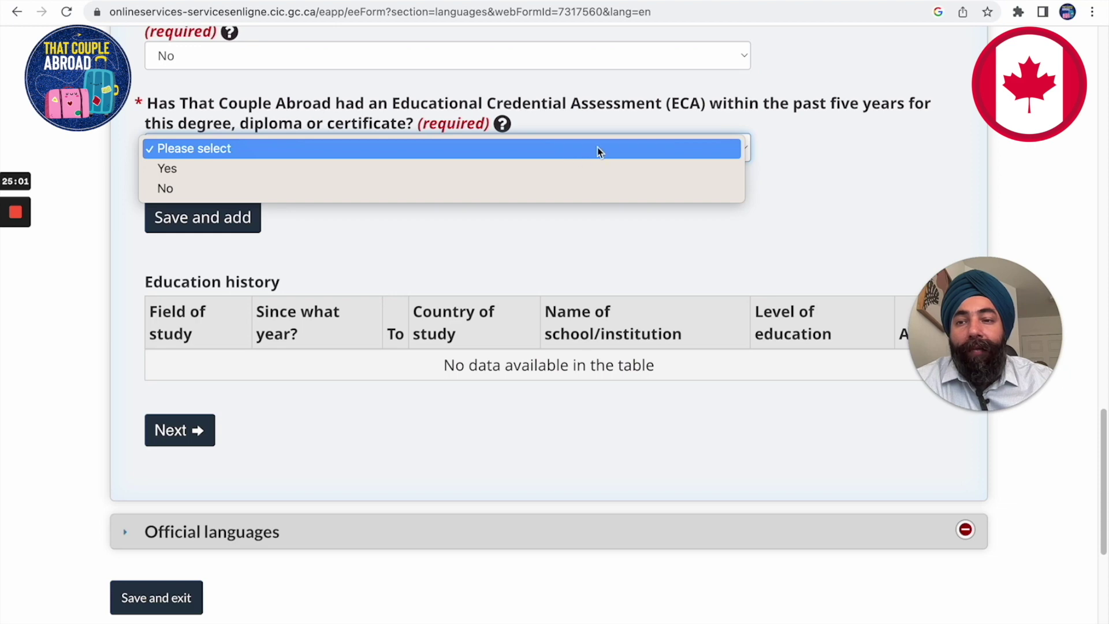
{"action": "left_click", "coordinate": [865, 189]}
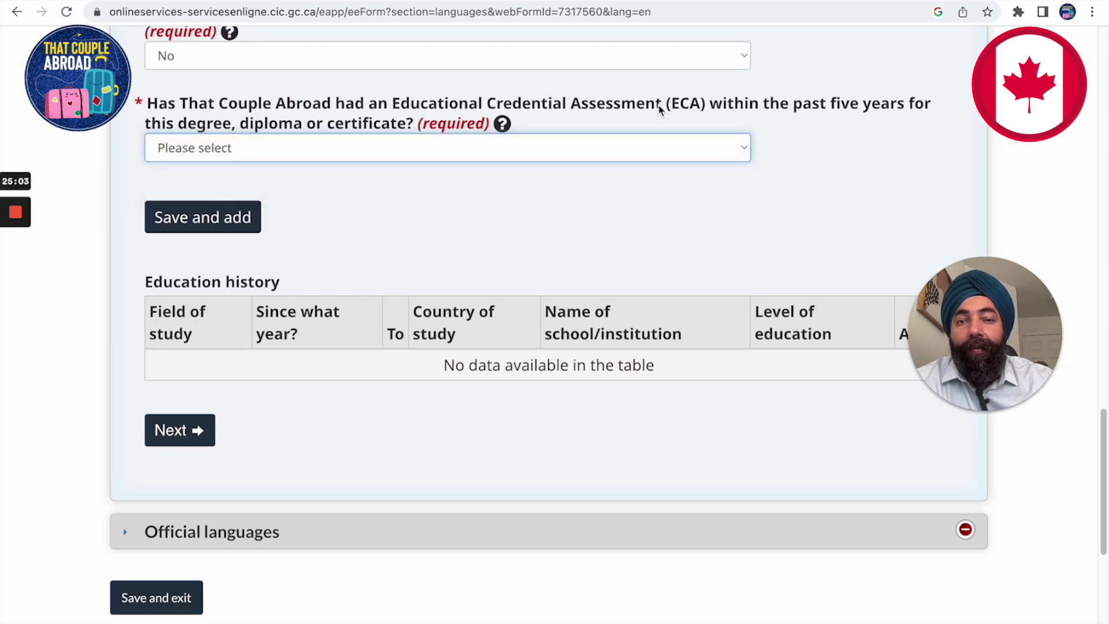
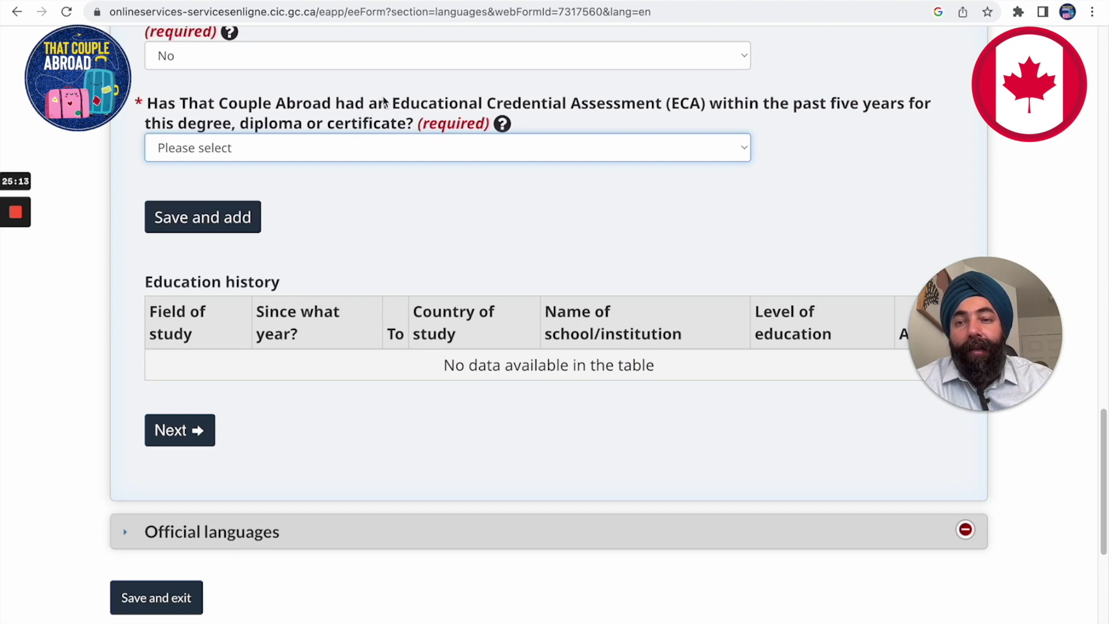
Step: Answer Yes to having an ECA from World Education Services, dated December 16, 2022, and enter the certificate number
{"action": "left_click", "coordinate": [444, 152]}
{"action": "left_click", "coordinate": [386, 172]}
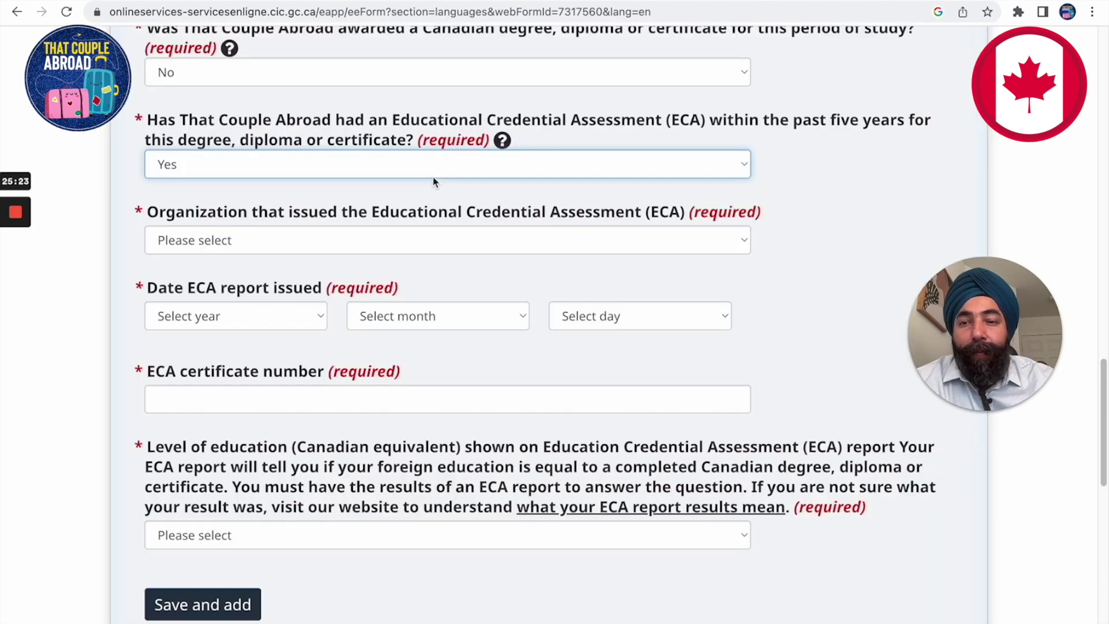
{"action": "scroll", "coordinate": [480, 251], "scroll_direction": "down", "scroll_amount": 2}
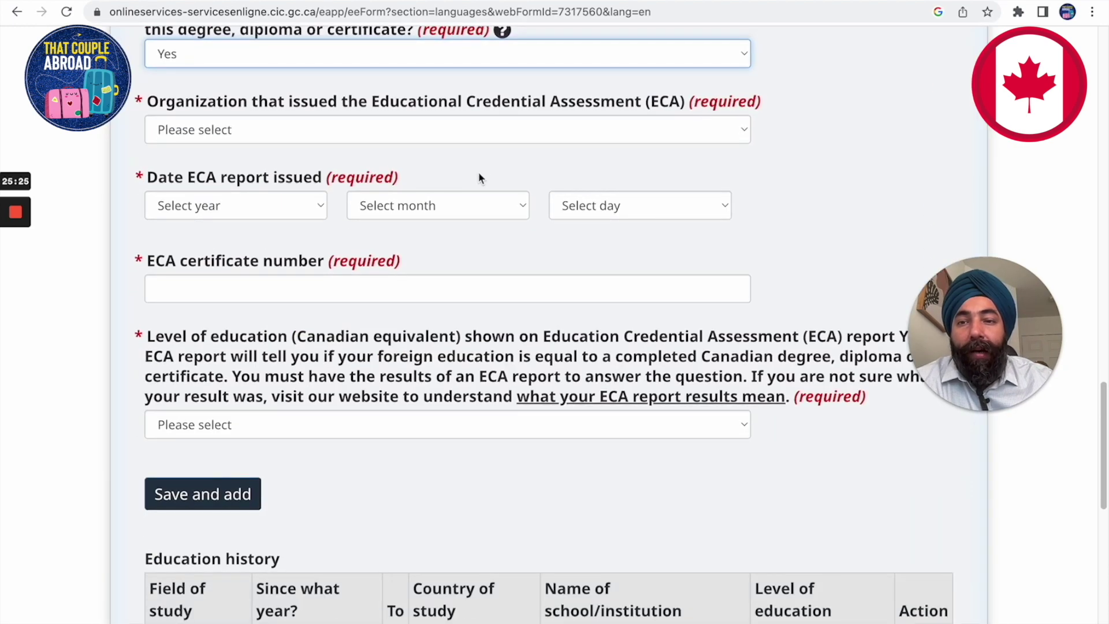
{"action": "left_click", "coordinate": [491, 137]}
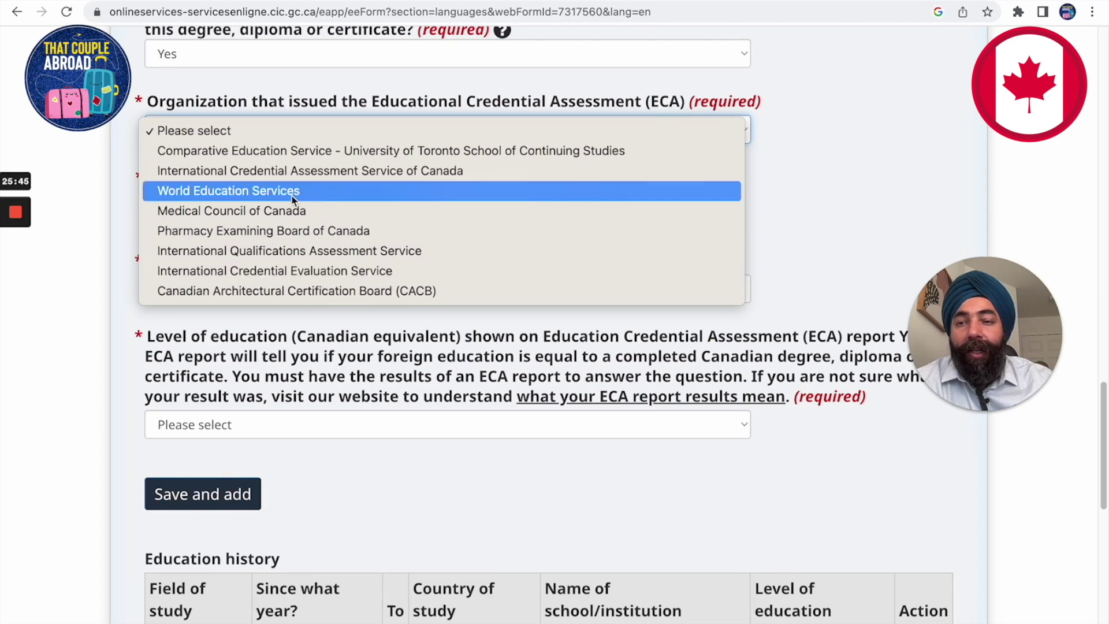
{"action": "left_click", "coordinate": [293, 197]}
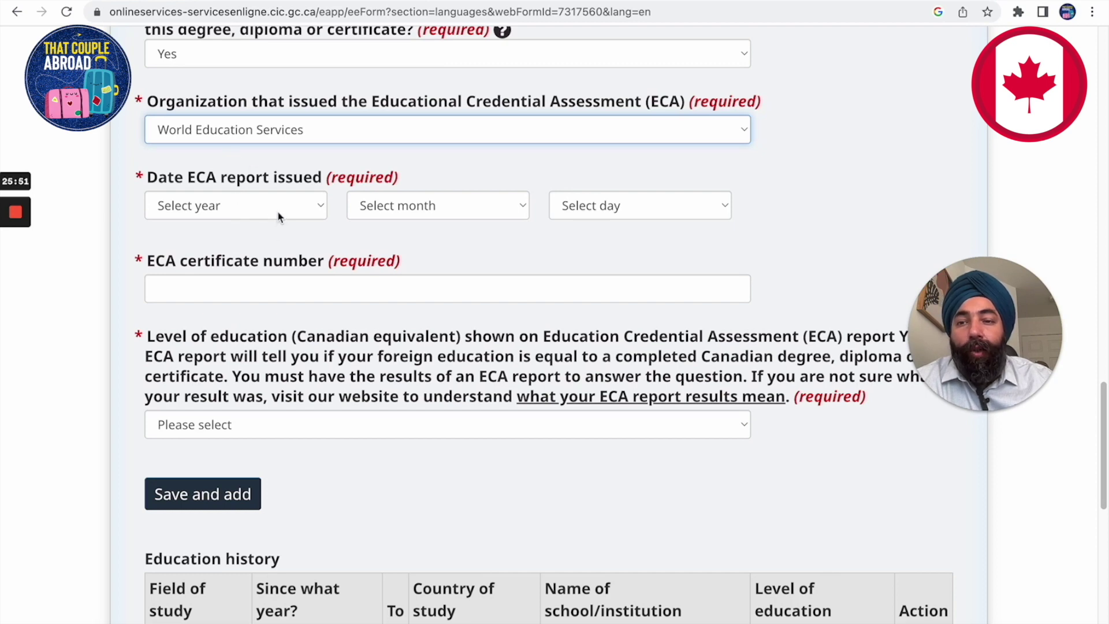
{"action": "left_click", "coordinate": [283, 203]}
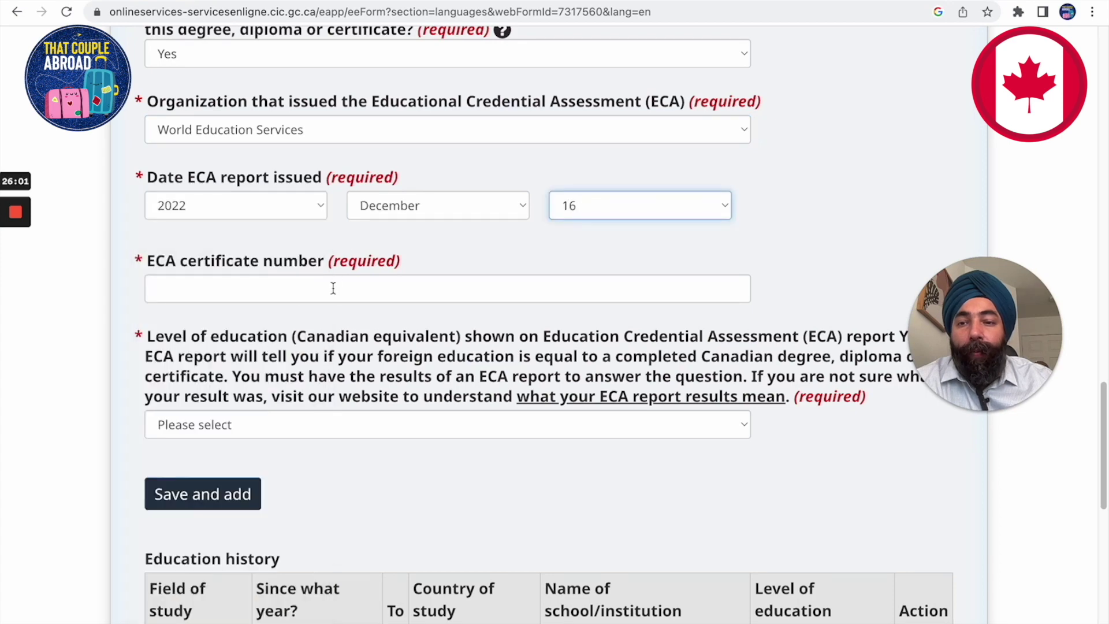
{"action": "left_click", "coordinate": [333, 288]}
{"action": "scroll", "coordinate": [333, 287], "scroll_direction": "down", "scroll_amount": 1}
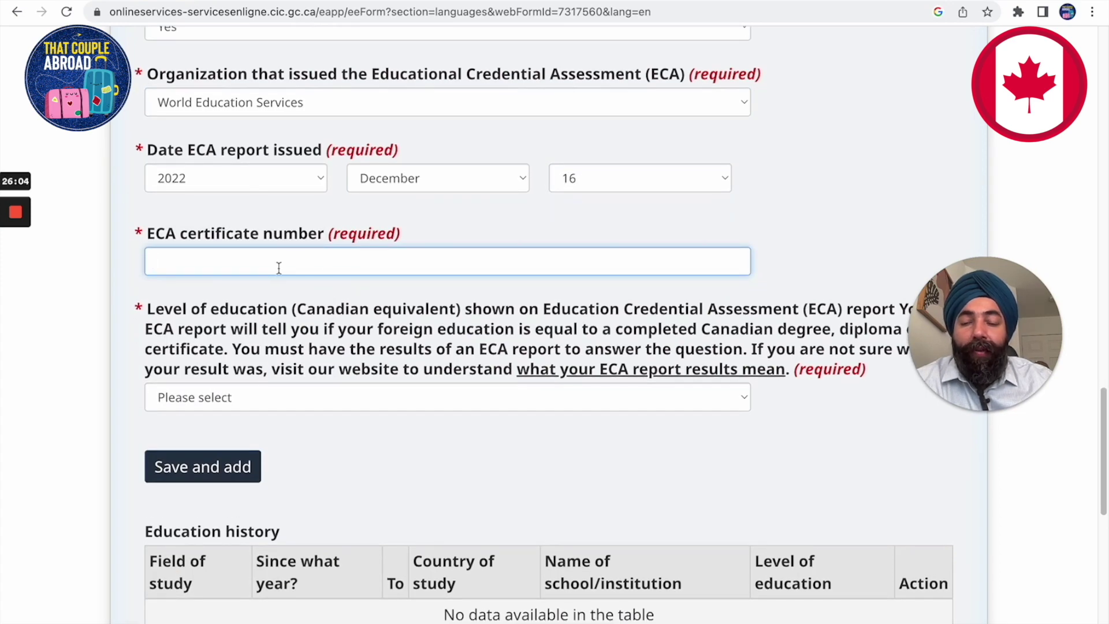
{"action": "type", "text": "12345678"}
Step: Set the Canadian-equivalent level to Master's degree and save the education entry
{"action": "scroll", "coordinate": [235, 203], "scroll_direction": "down", "scroll_amount": 2}
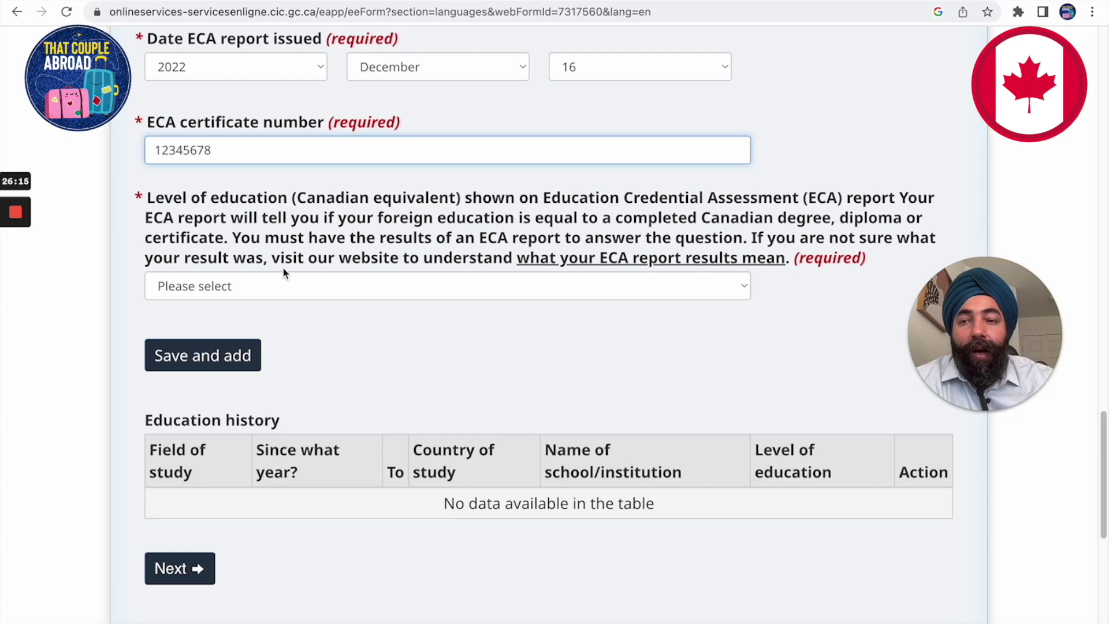
{"action": "scroll", "coordinate": [283, 267], "scroll_direction": "down", "scroll_amount": 2}
{"action": "left_click", "coordinate": [434, 186]}
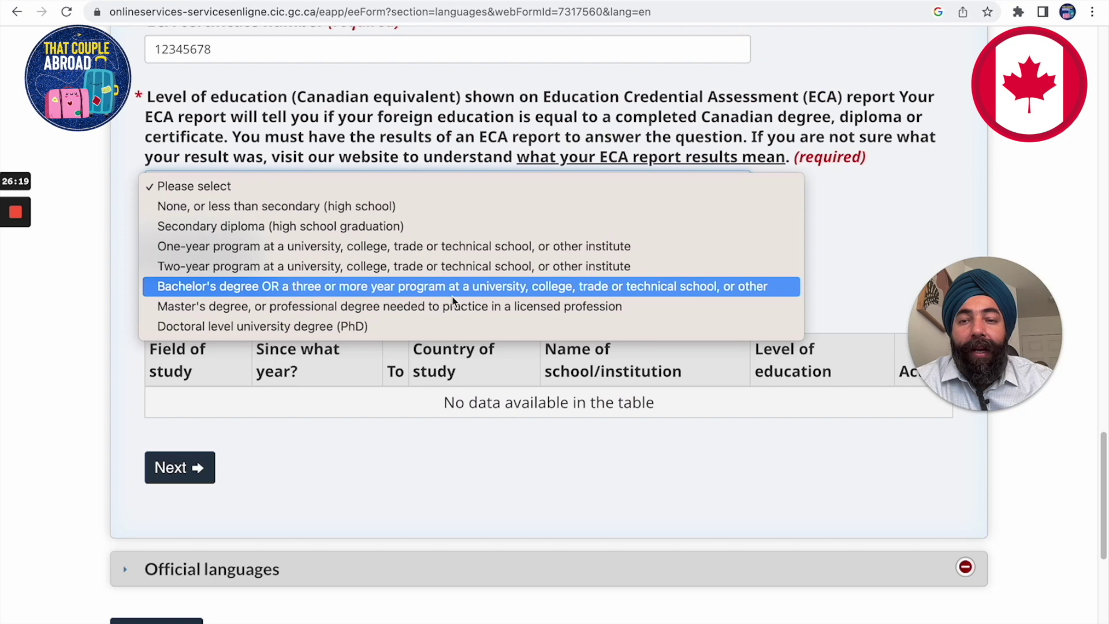
{"action": "left_click", "coordinate": [470, 308]}
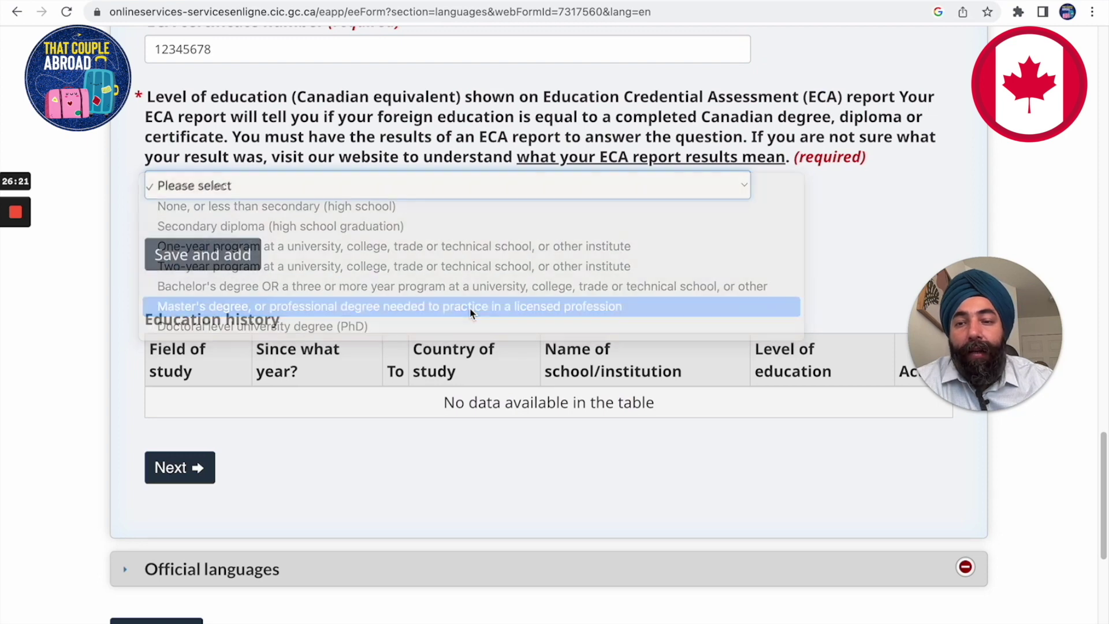
{"action": "left_click", "coordinate": [231, 259]}
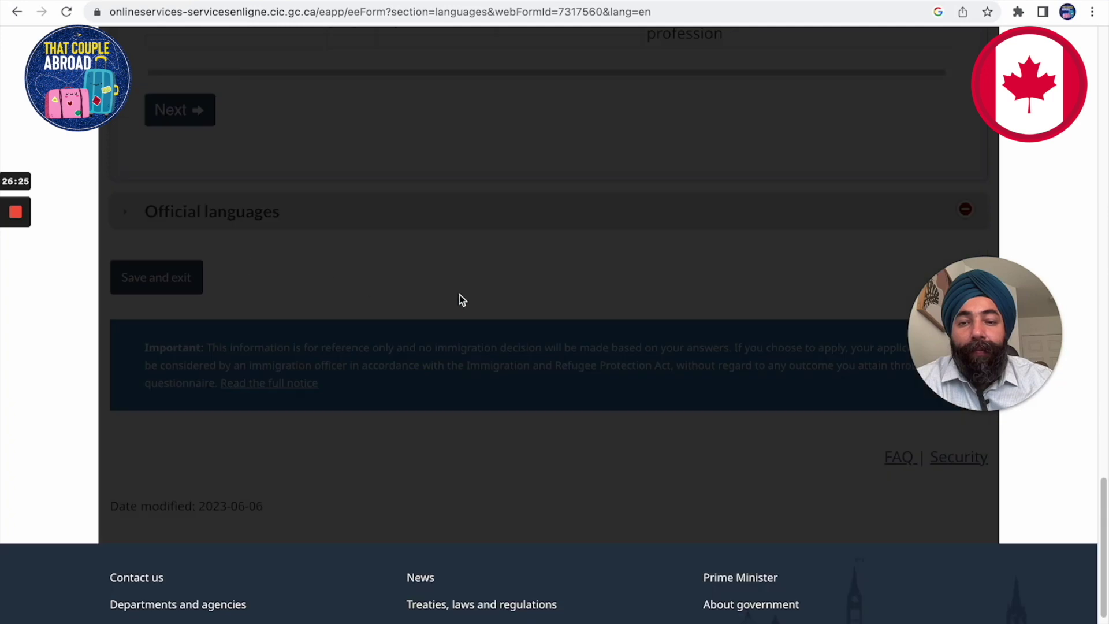
Step: Scroll through Education history to review the saved Amity University row and reach the blank form
{"action": "scroll", "coordinate": [452, 292], "scroll_direction": "up", "scroll_amount": 5}
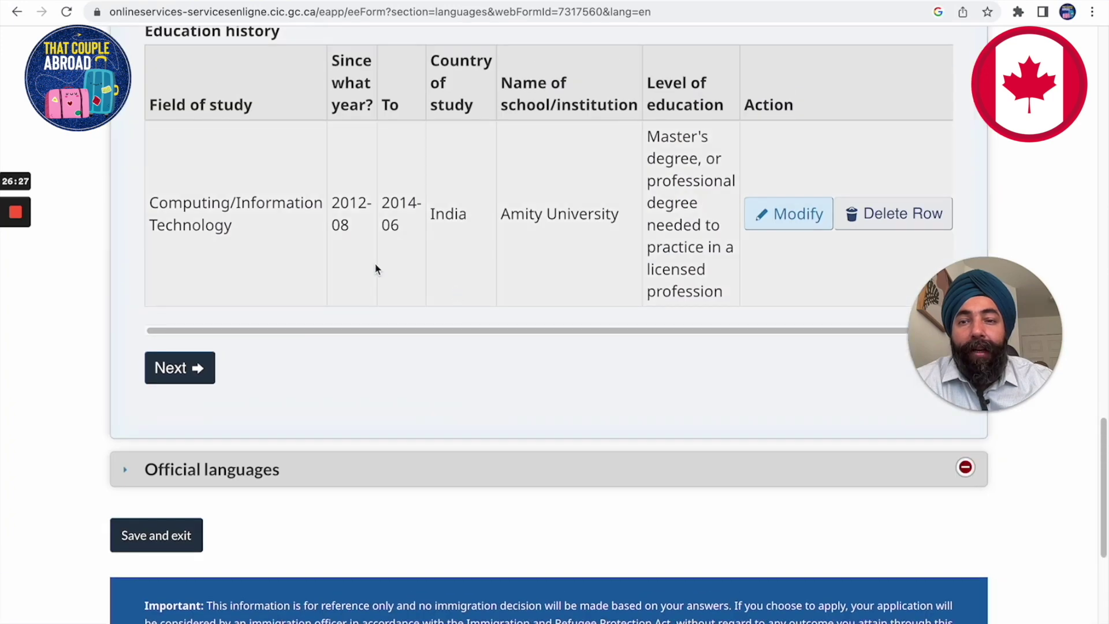
{"action": "scroll", "coordinate": [324, 226], "scroll_direction": "up", "scroll_amount": 3}
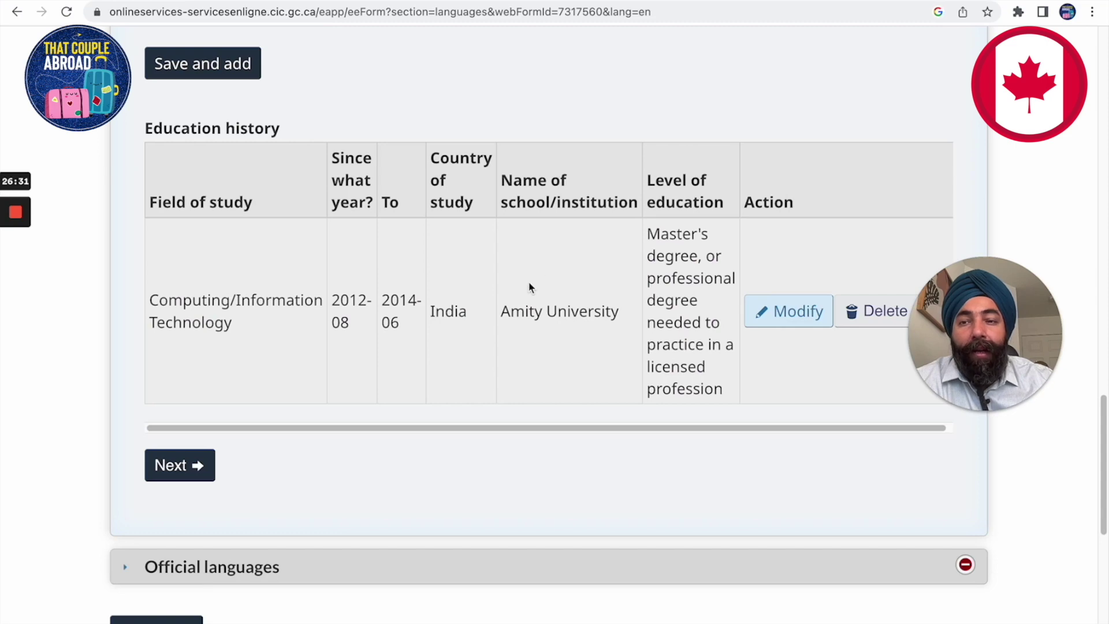
{"action": "scroll", "coordinate": [526, 287], "scroll_direction": "down", "scroll_amount": 1}
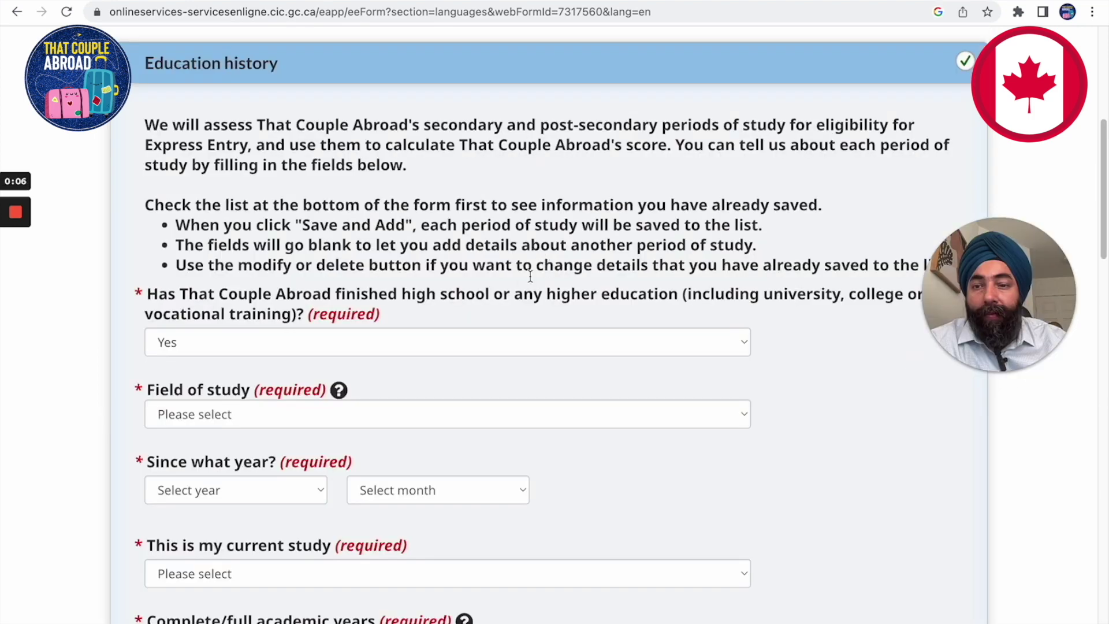
{"action": "scroll", "coordinate": [500, 290], "scroll_direction": "down", "scroll_amount": 3}
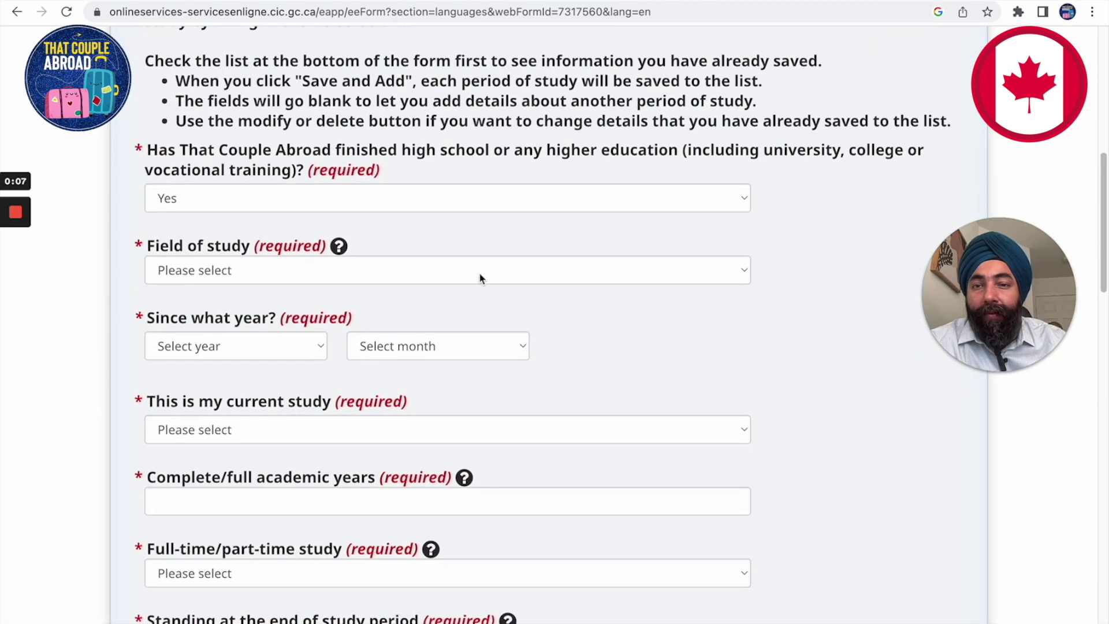
Step: Confirm Yes for finished higher education and choose Computing/Information Technology as the field of study
{"action": "left_click", "coordinate": [466, 200]}
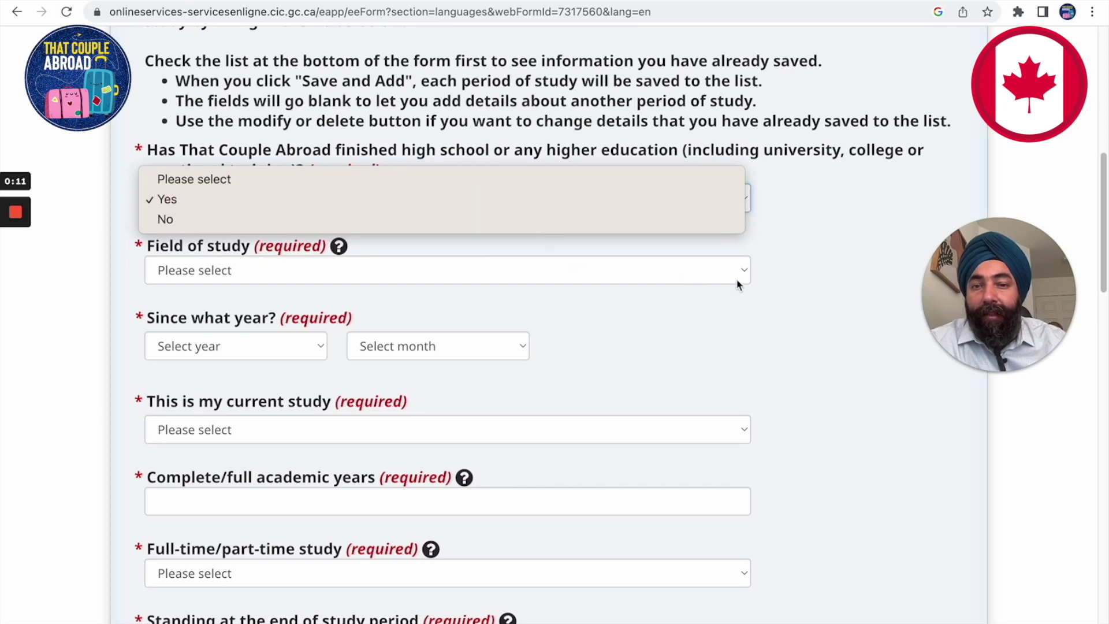
{"action": "left_click", "coordinate": [839, 280]}
{"action": "scroll", "coordinate": [797, 269], "scroll_direction": "down", "scroll_amount": 3}
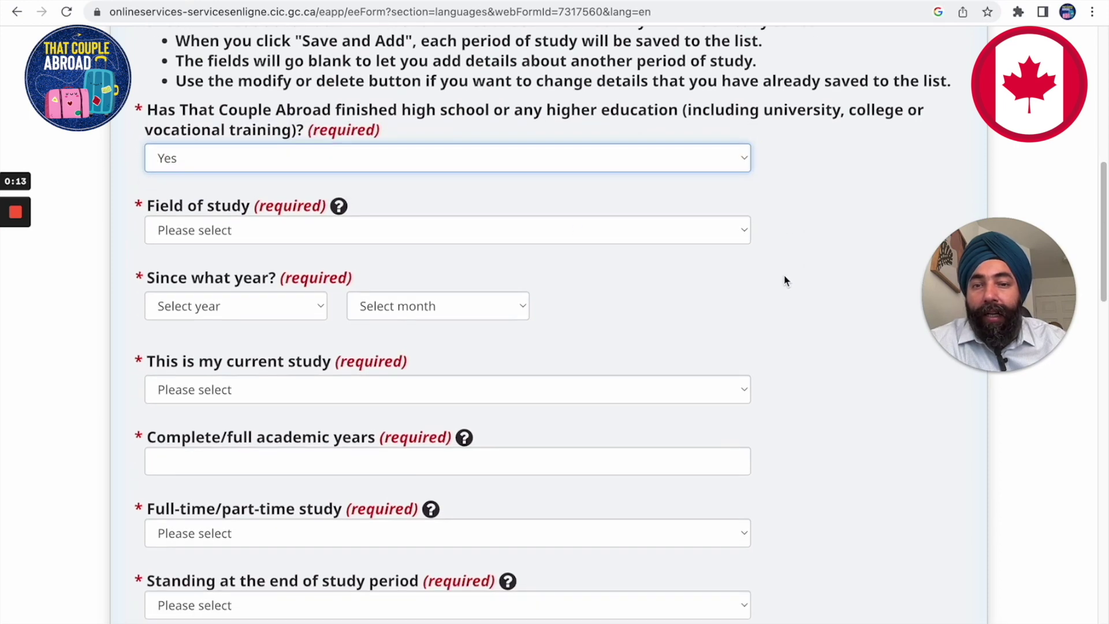
{"action": "left_click", "coordinate": [507, 109]}
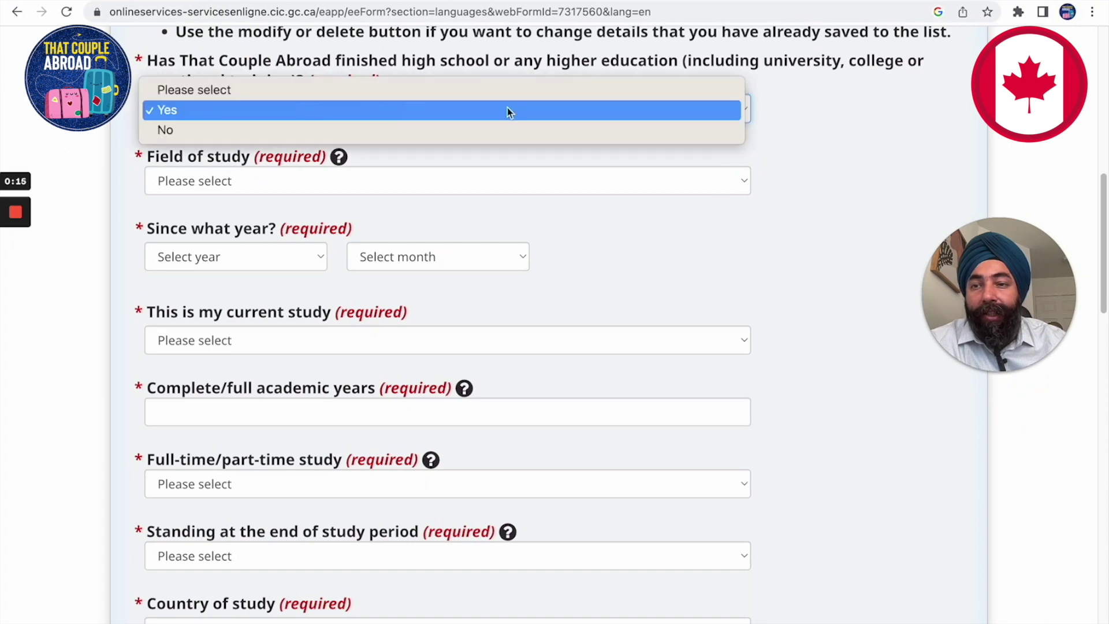
{"action": "left_click", "coordinate": [470, 109]}
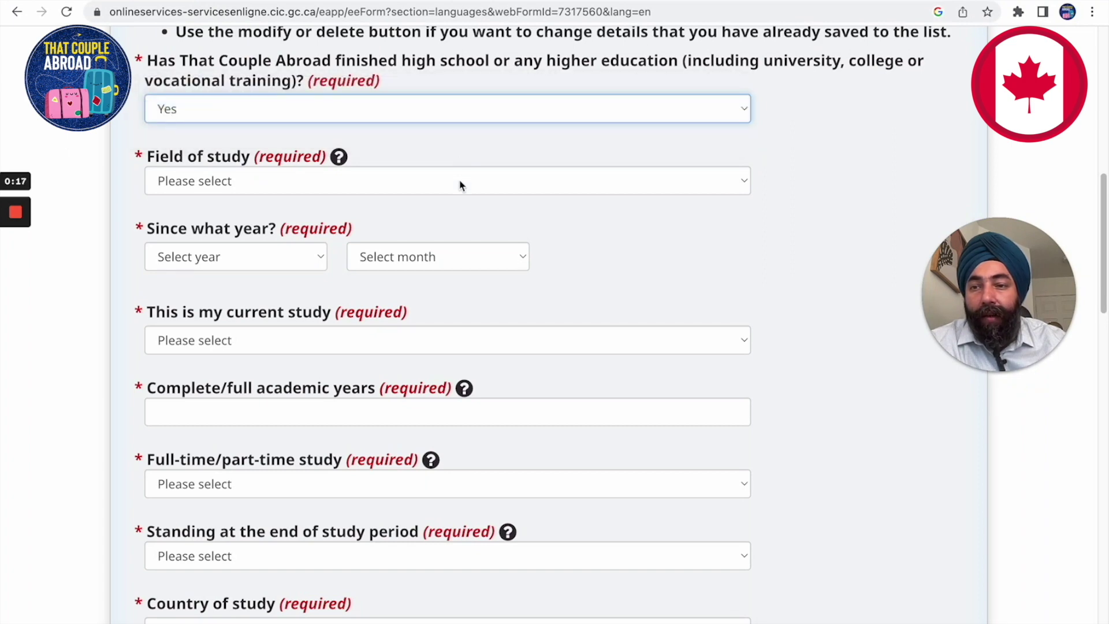
{"action": "left_click", "coordinate": [459, 183]}
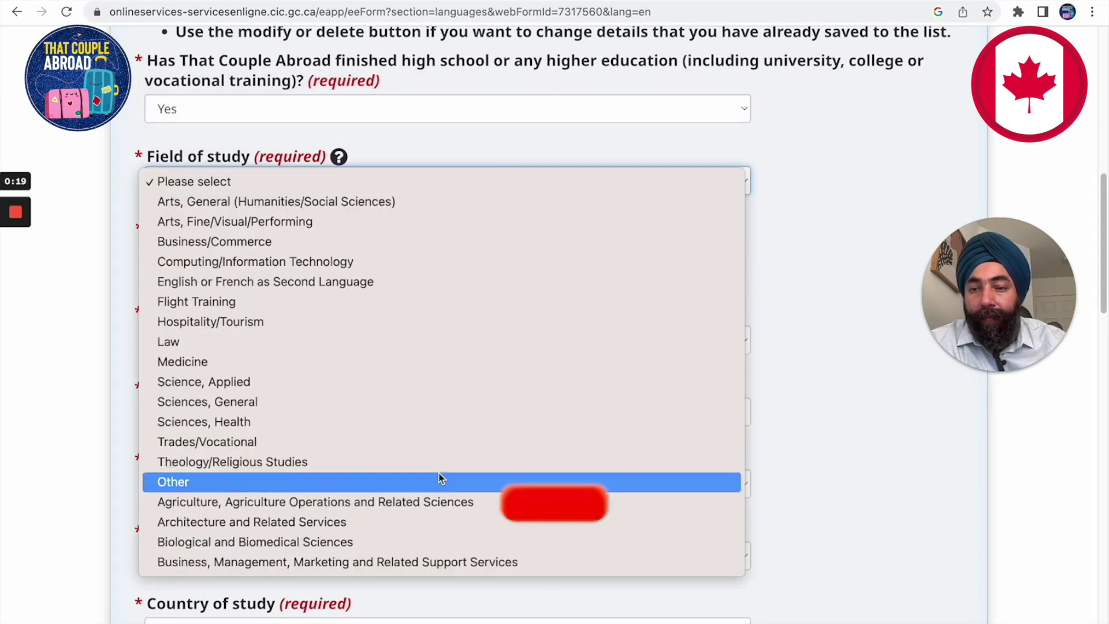
{"action": "left_click", "coordinate": [414, 263]}
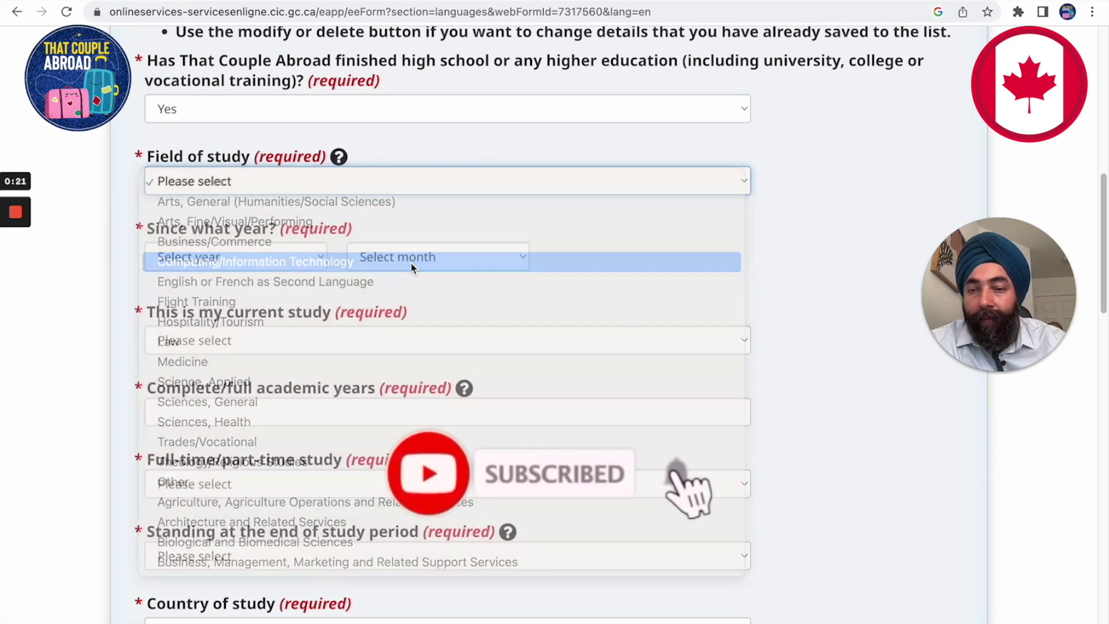
Step: Set the study period from August 2008 to May 2012, marked as not current
{"action": "left_click", "coordinate": [308, 258]}
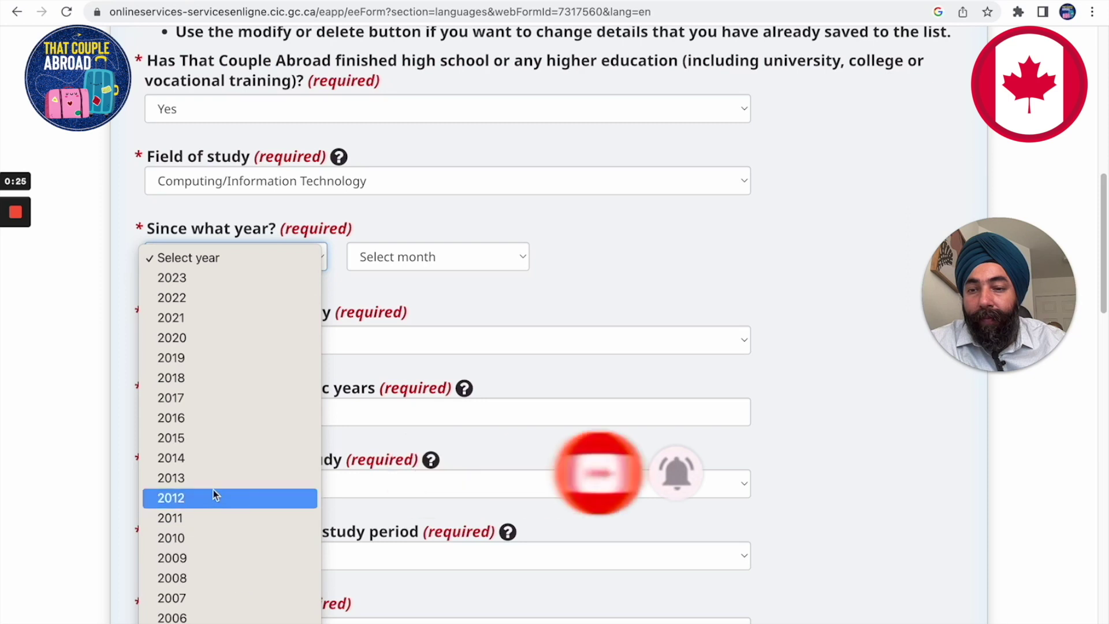
{"action": "left_click", "coordinate": [201, 576]}
{"action": "left_click", "coordinate": [444, 256]}
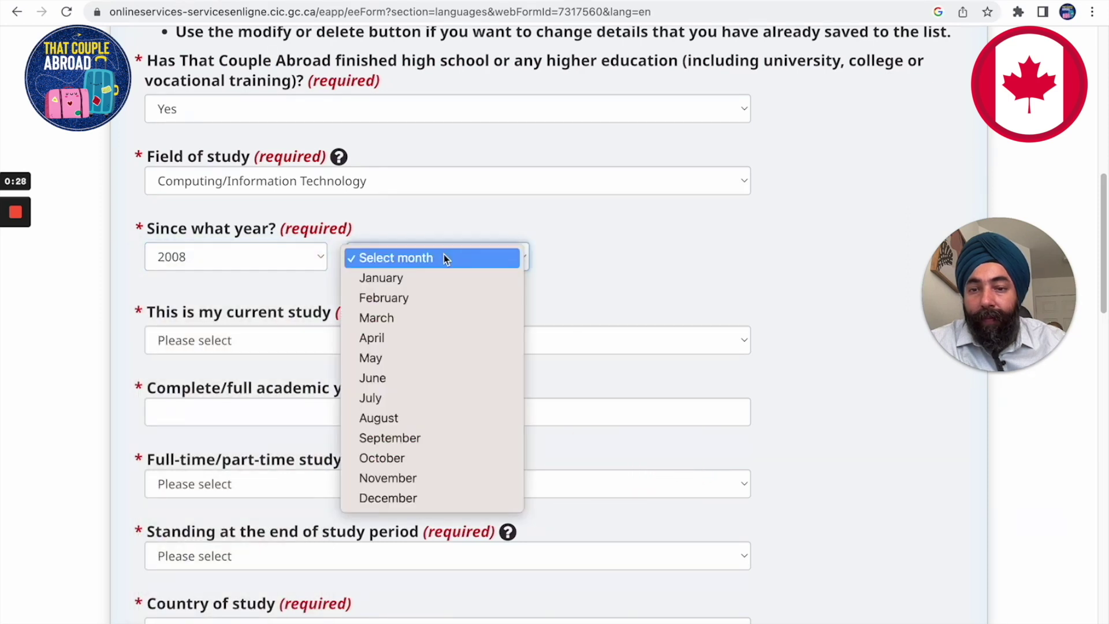
{"action": "left_click", "coordinate": [436, 417]}
{"action": "left_click", "coordinate": [323, 341]}
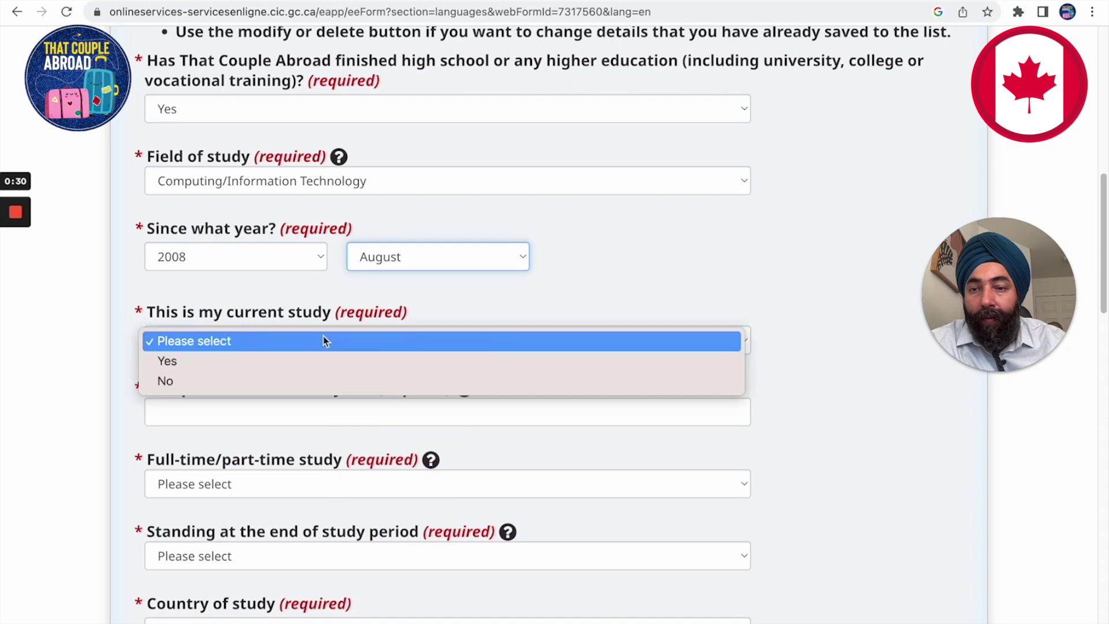
{"action": "left_click", "coordinate": [304, 381]}
{"action": "left_click", "coordinate": [278, 411]}
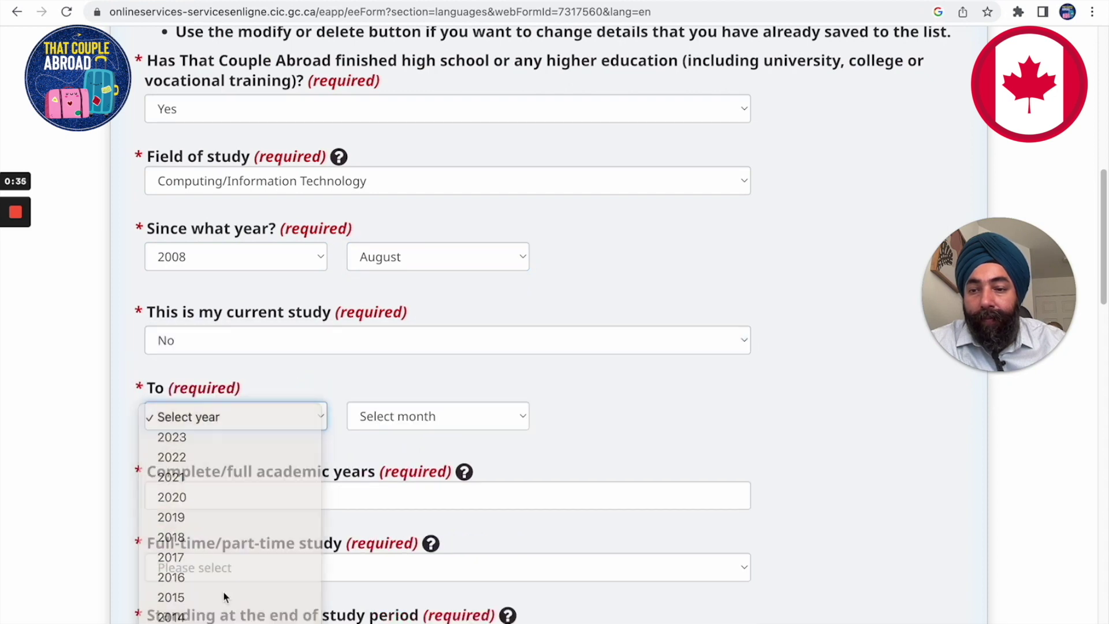
{"action": "left_click", "coordinate": [249, 600]}
{"action": "left_click", "coordinate": [259, 436]}
{"action": "left_click", "coordinate": [249, 451]}
{"action": "left_click", "coordinate": [412, 436]}
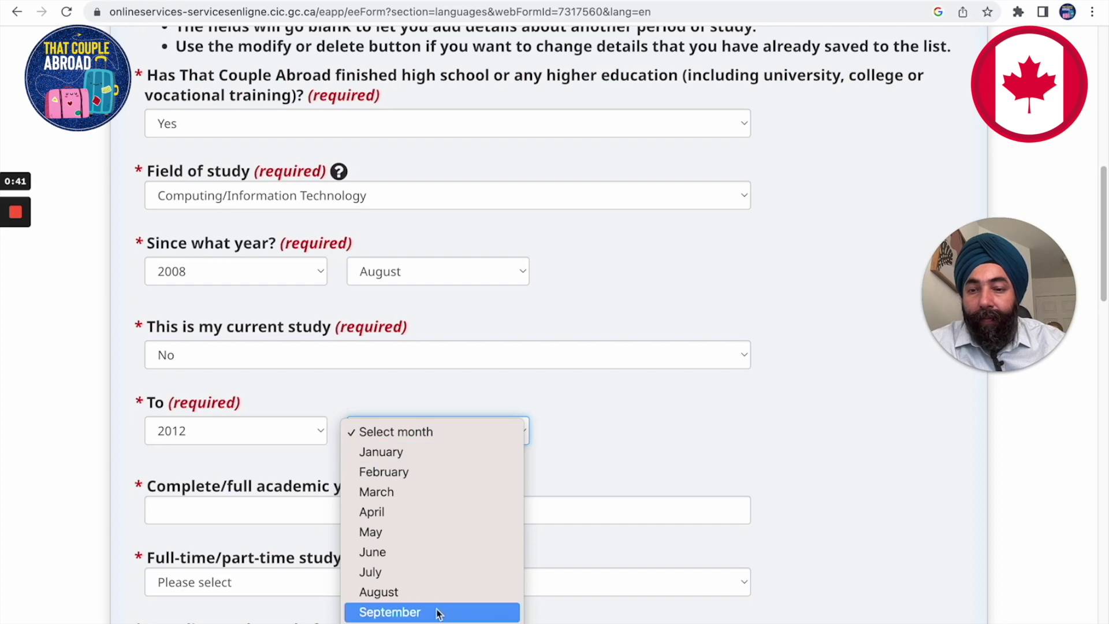
{"action": "left_click", "coordinate": [414, 531]}
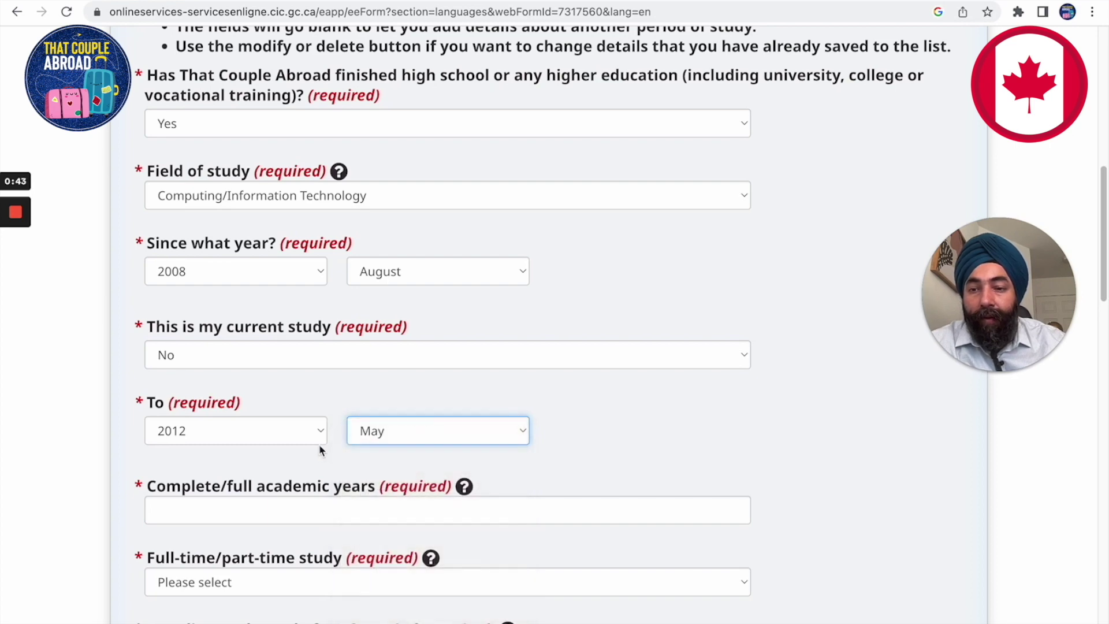
Step: Enter 4 academic years, Full Time, with standing 'Certificate or diploma or degree awarded'
{"action": "scroll", "coordinate": [329, 441], "scroll_direction": "down", "scroll_amount": 2}
{"action": "left_click", "coordinate": [331, 435]}
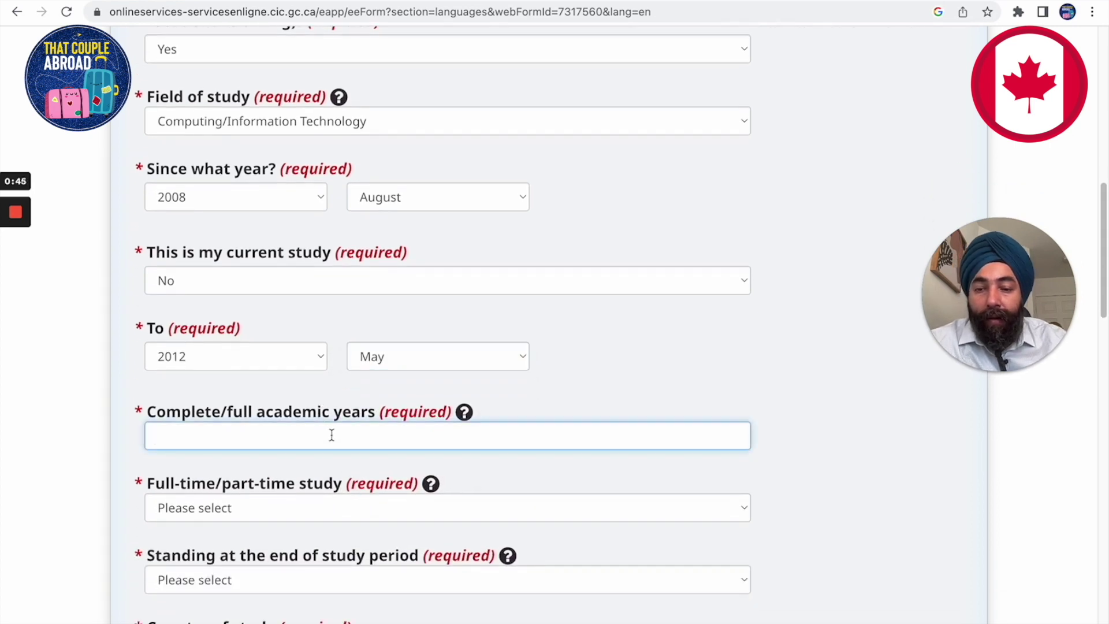
{"action": "scroll", "coordinate": [312, 404], "scroll_direction": "down", "scroll_amount": 3}
{"action": "left_click", "coordinate": [303, 379]}
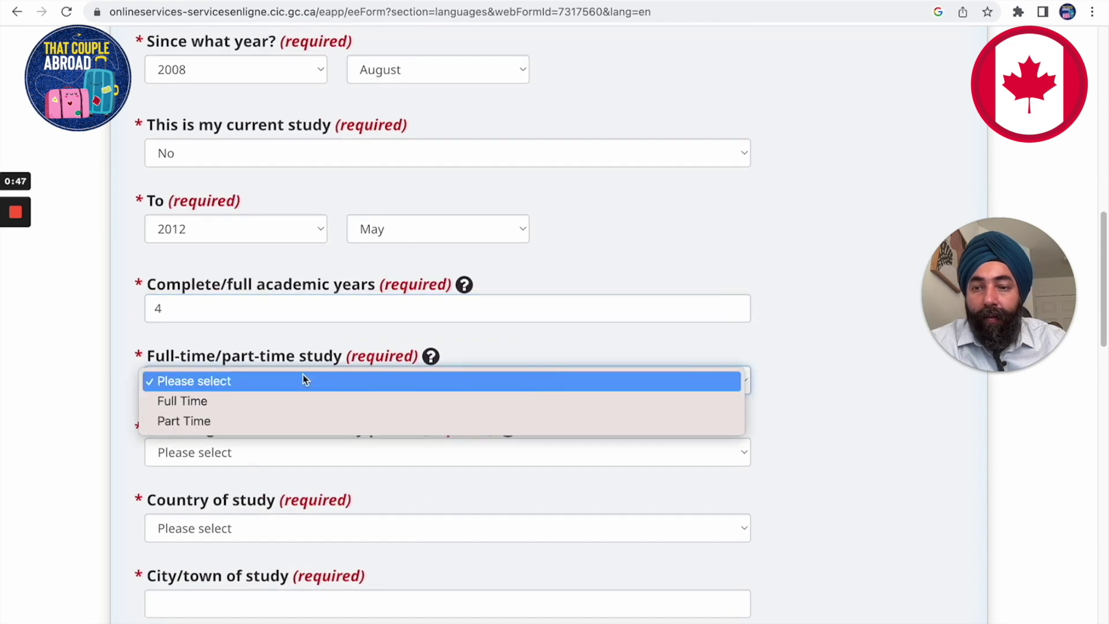
{"action": "left_click", "coordinate": [290, 402]}
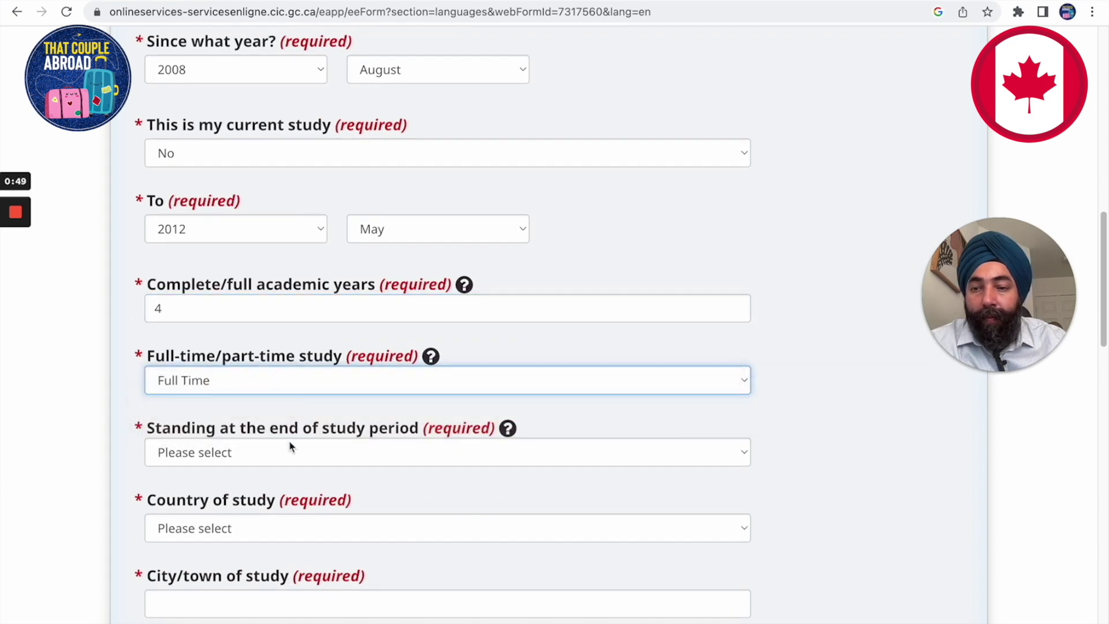
{"action": "scroll", "coordinate": [290, 448], "scroll_direction": "down", "scroll_amount": 2}
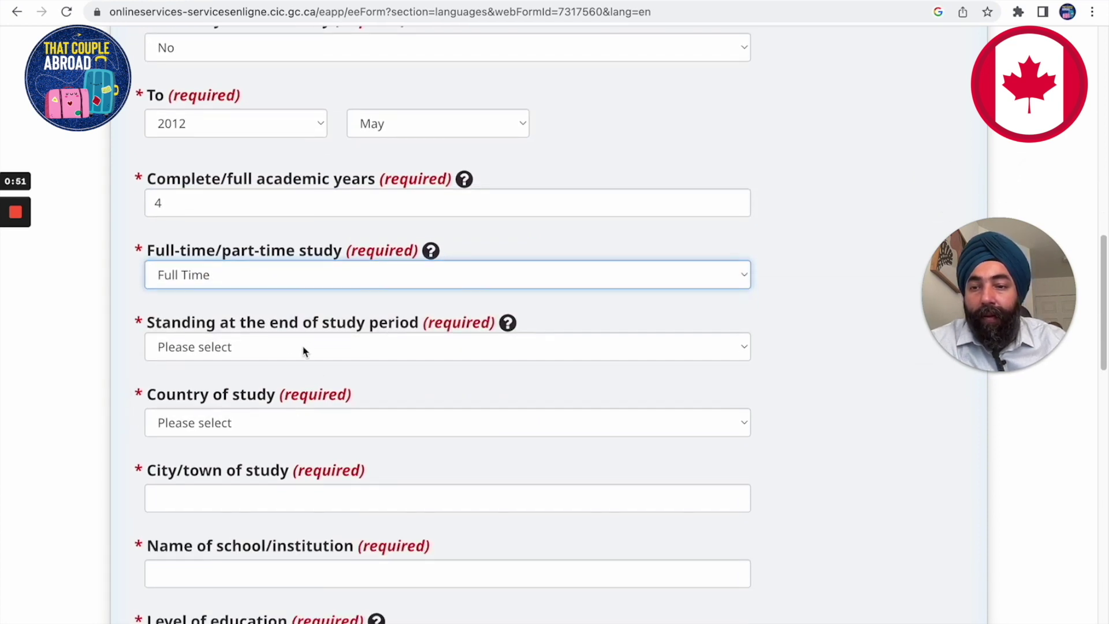
{"action": "left_click", "coordinate": [302, 349]}
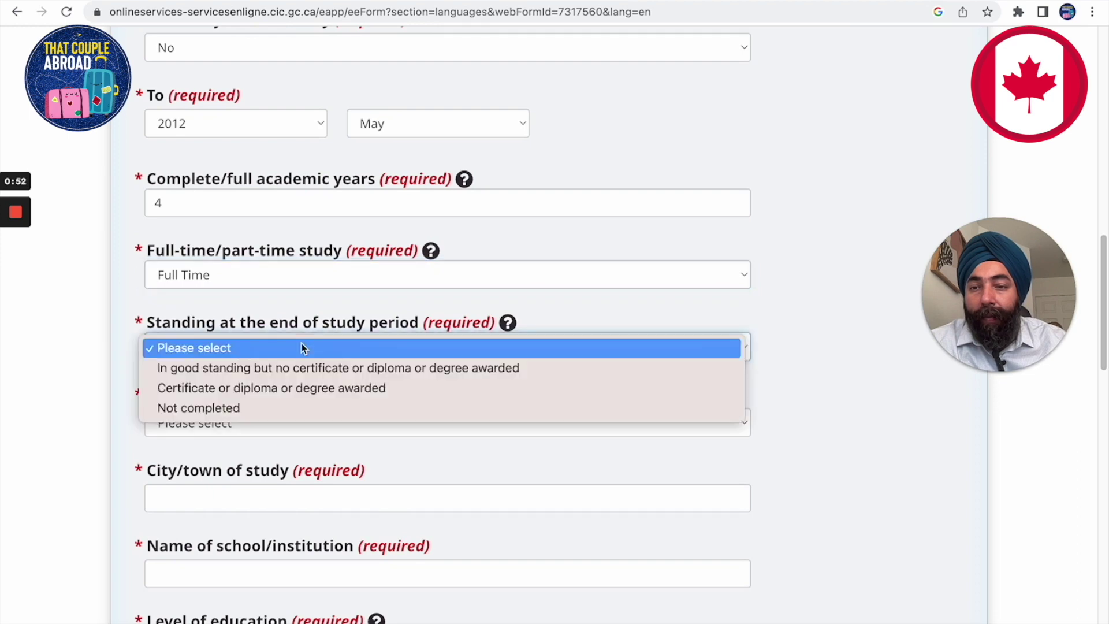
{"action": "left_click", "coordinate": [306, 388]}
{"action": "scroll", "coordinate": [305, 386], "scroll_direction": "down", "scroll_amount": 2}
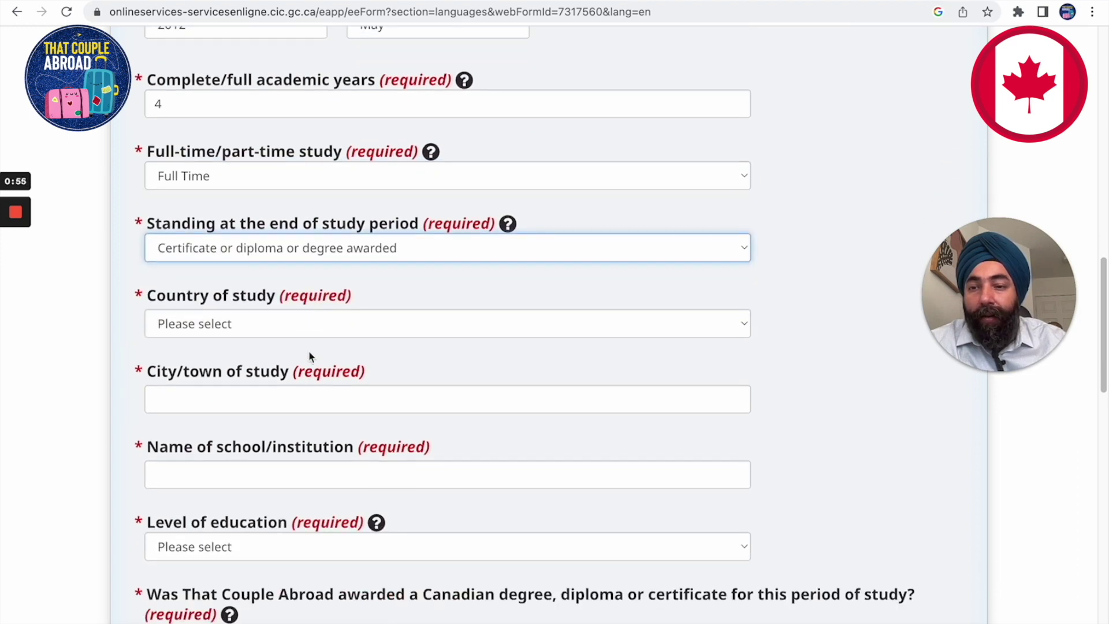
Step: Choose India, enter city Noida and school Amity University, and set the level to Bachelor's degree
{"action": "left_click", "coordinate": [317, 324]}
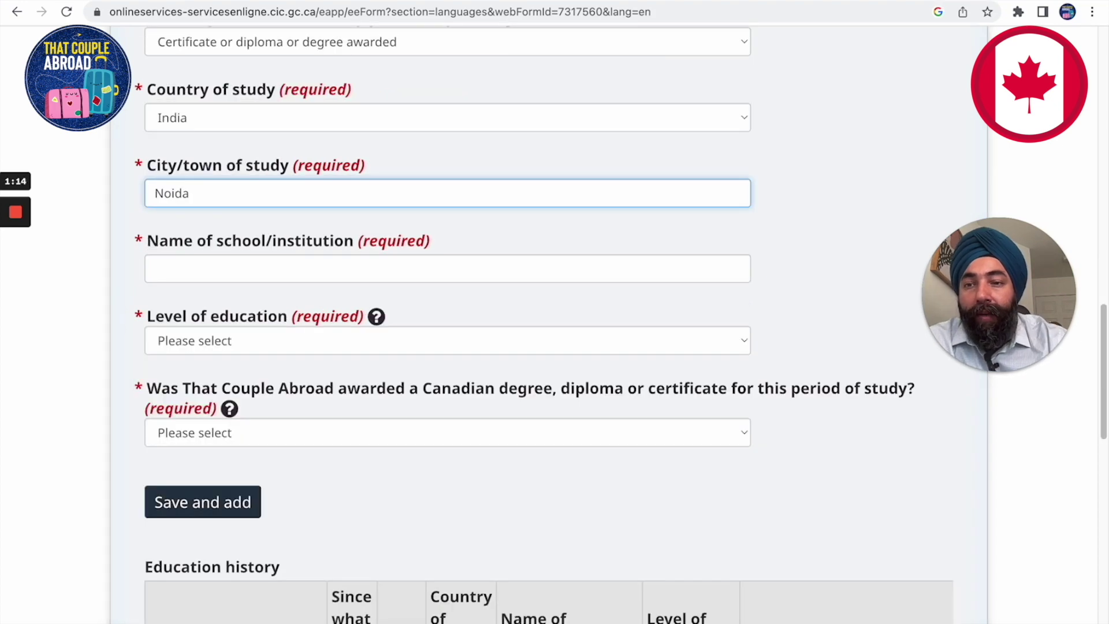
{"action": "key", "text": "BackSpace"}
{"action": "key", "text": "BackSpace"}
{"action": "key", "text": "BackSpace"}
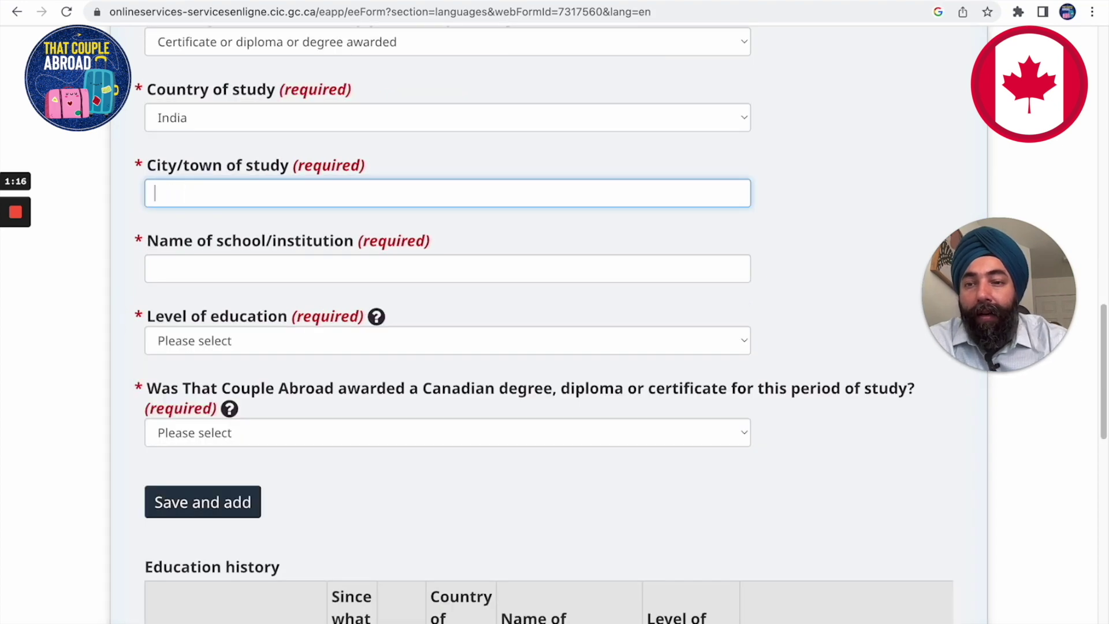
{"action": "type", "text": "Noida"}
{"action": "key", "text": "Tab"}
{"action": "type", "text": "aM"}
{"action": "key", "text": "BackSpace"}
{"action": "key", "text": "BackSpace"}
{"action": "type", "text": "Amity University"}
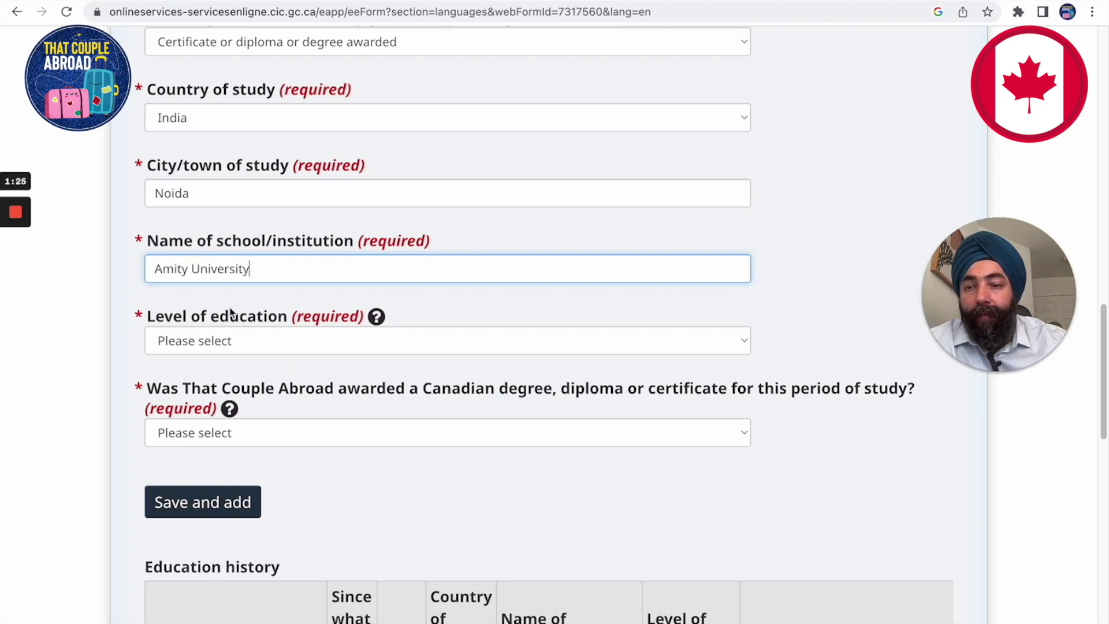
{"action": "left_click", "coordinate": [274, 342]}
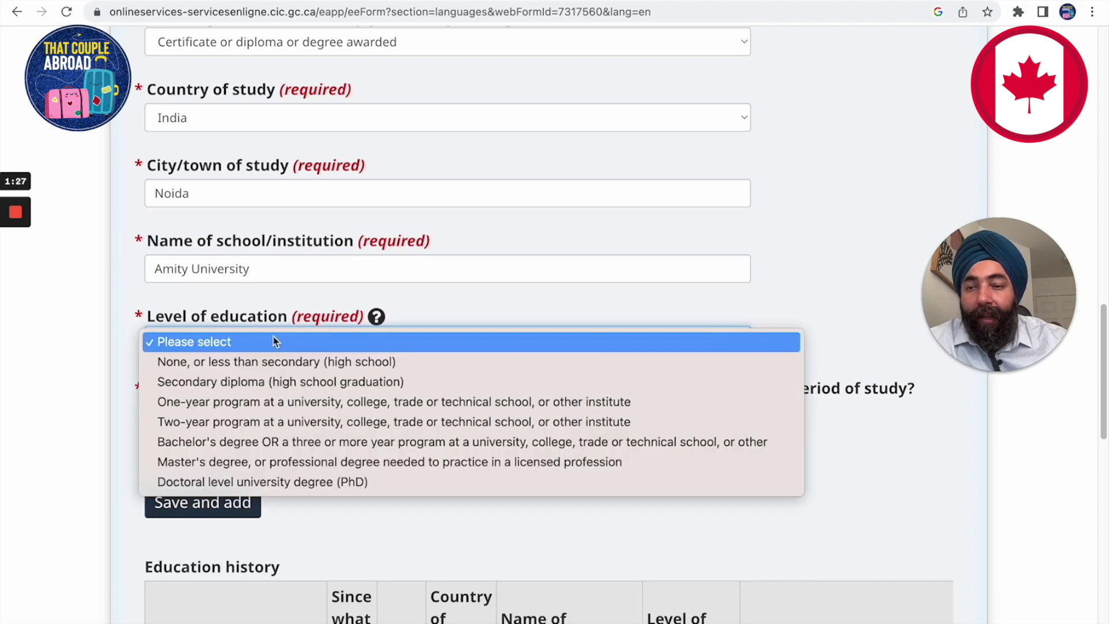
{"action": "left_click", "coordinate": [259, 443]}
{"action": "scroll", "coordinate": [258, 449], "scroll_direction": "down", "scroll_amount": 4}
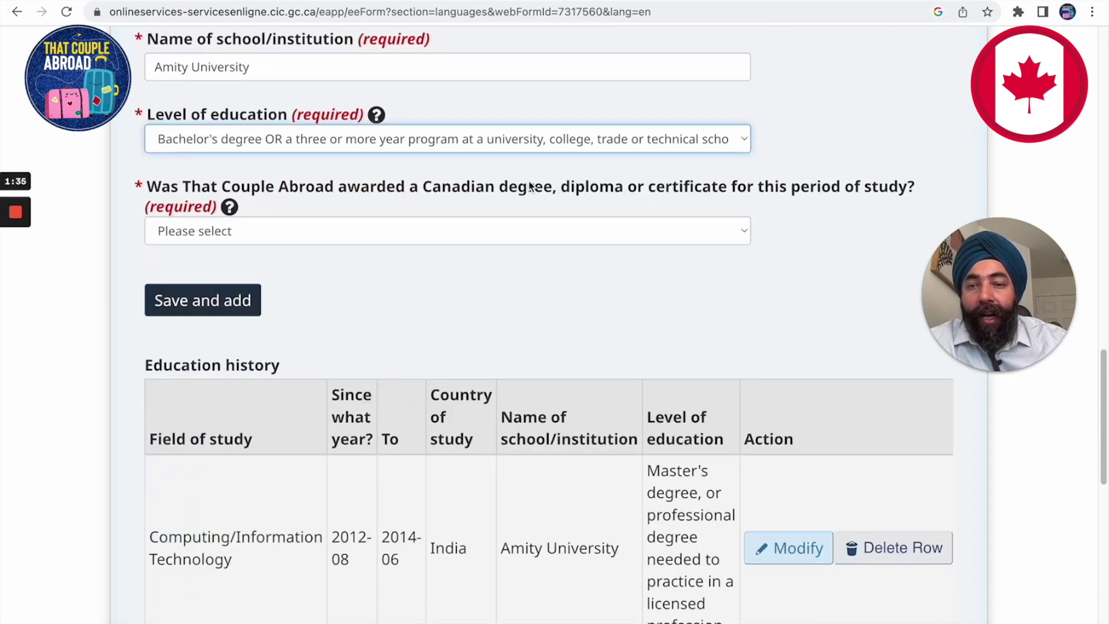
Step: Answer No to the Canadian degree question and Yes to having an ECA
{"action": "left_click", "coordinate": [460, 230]}
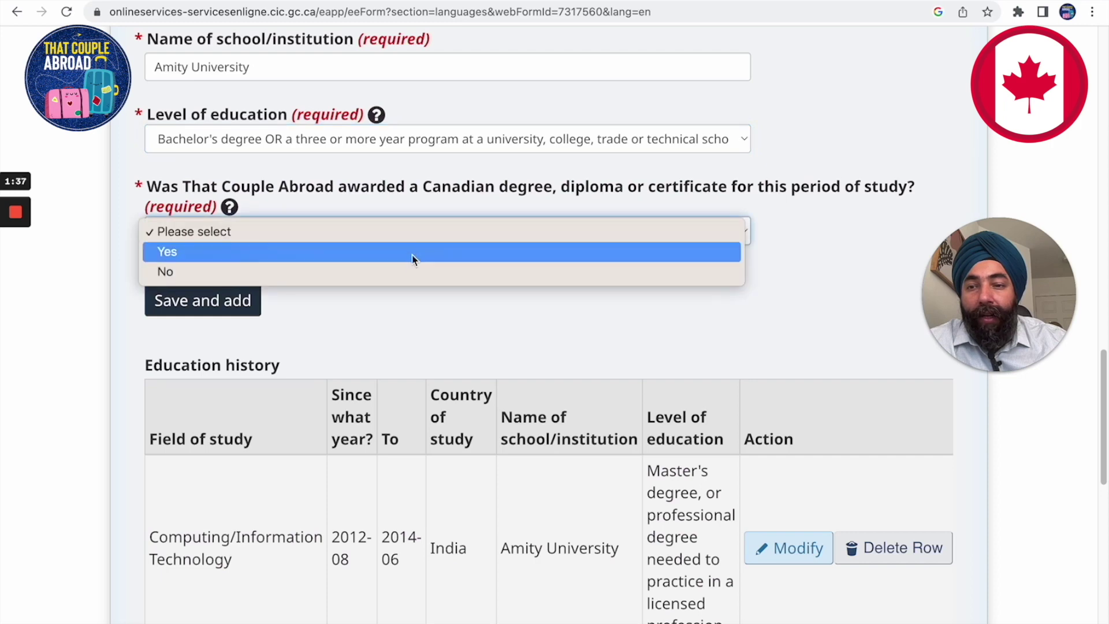
{"action": "left_click", "coordinate": [409, 271]}
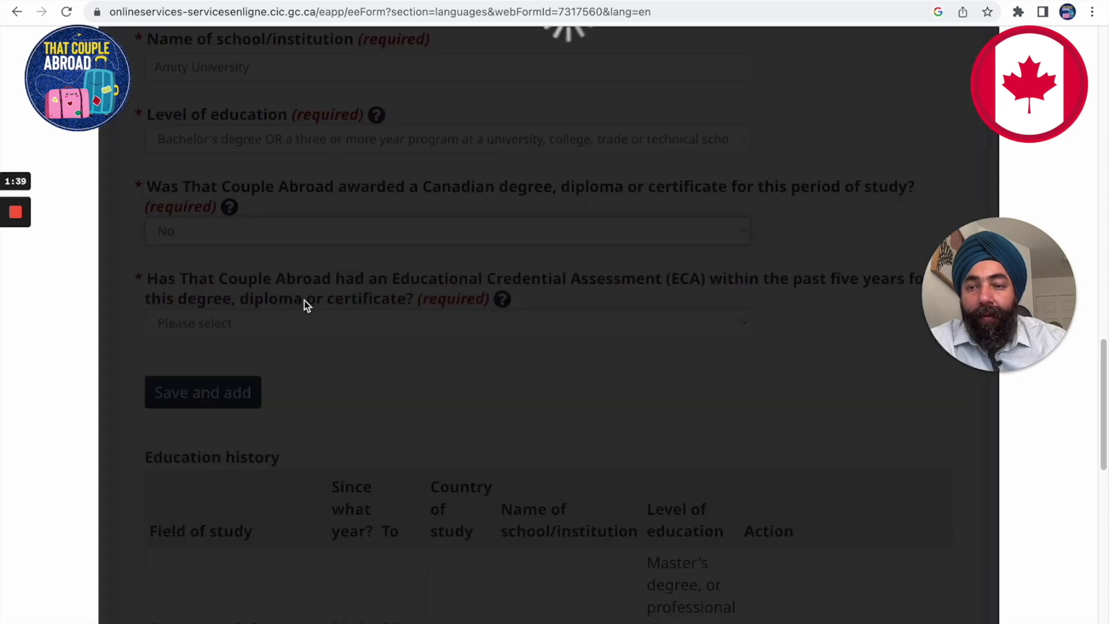
{"action": "scroll", "coordinate": [309, 312], "scroll_direction": "down", "scroll_amount": 3}
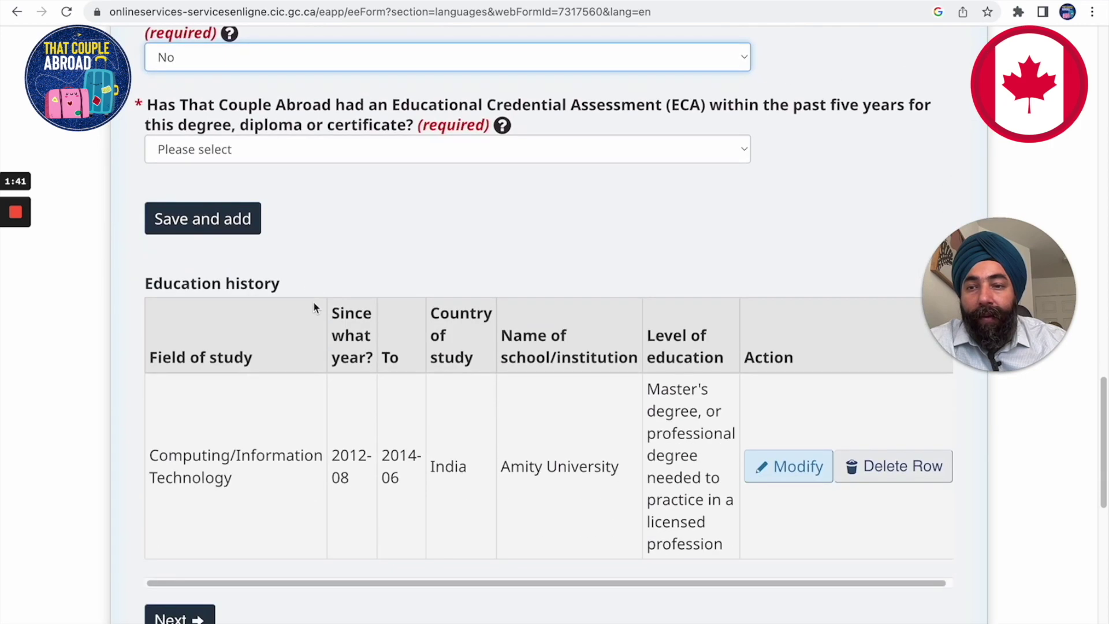
{"action": "scroll", "coordinate": [327, 225], "scroll_direction": "up", "scroll_amount": 1}
{"action": "scroll", "coordinate": [327, 225], "scroll_direction": "up", "scroll_amount": 1}
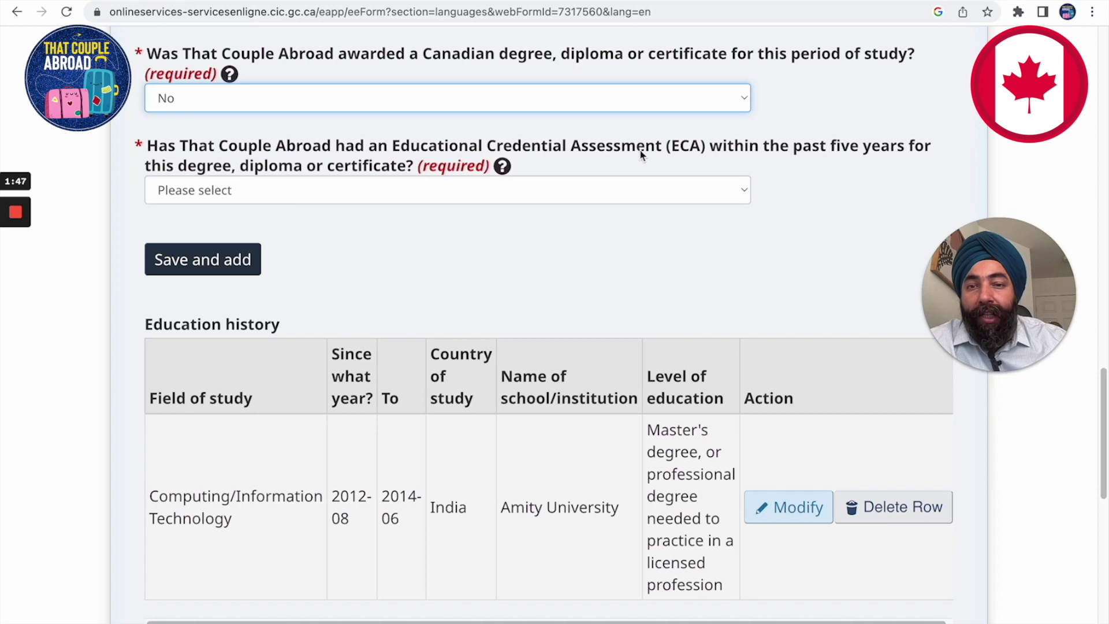
{"action": "left_click", "coordinate": [572, 191]}
{"action": "left_click", "coordinate": [516, 216]}
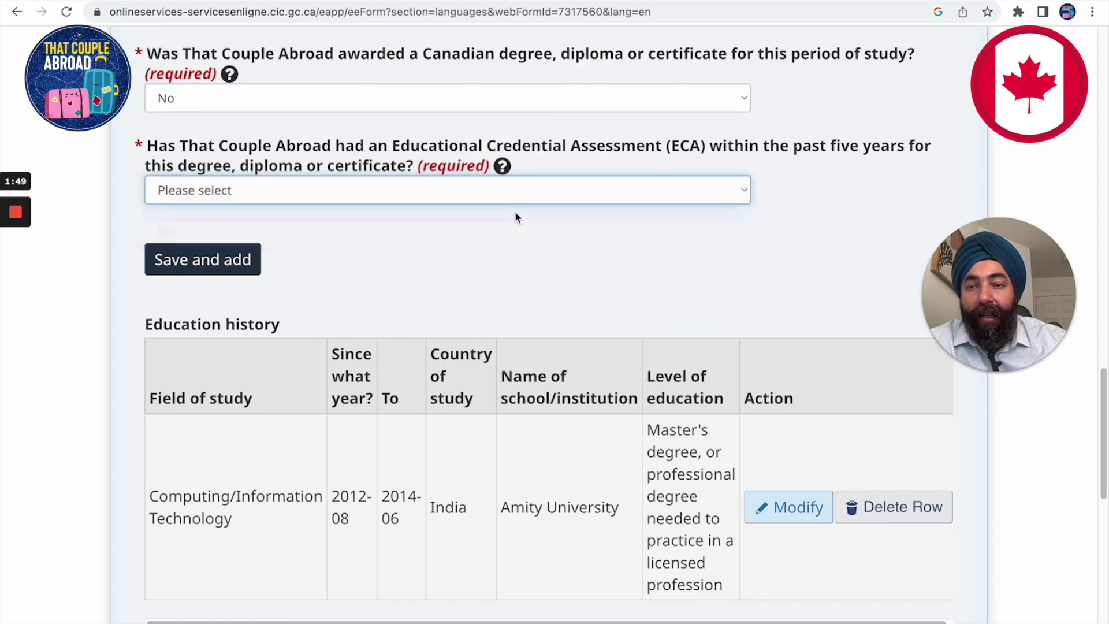
{"action": "scroll", "coordinate": [547, 295], "scroll_direction": "down", "scroll_amount": 2}
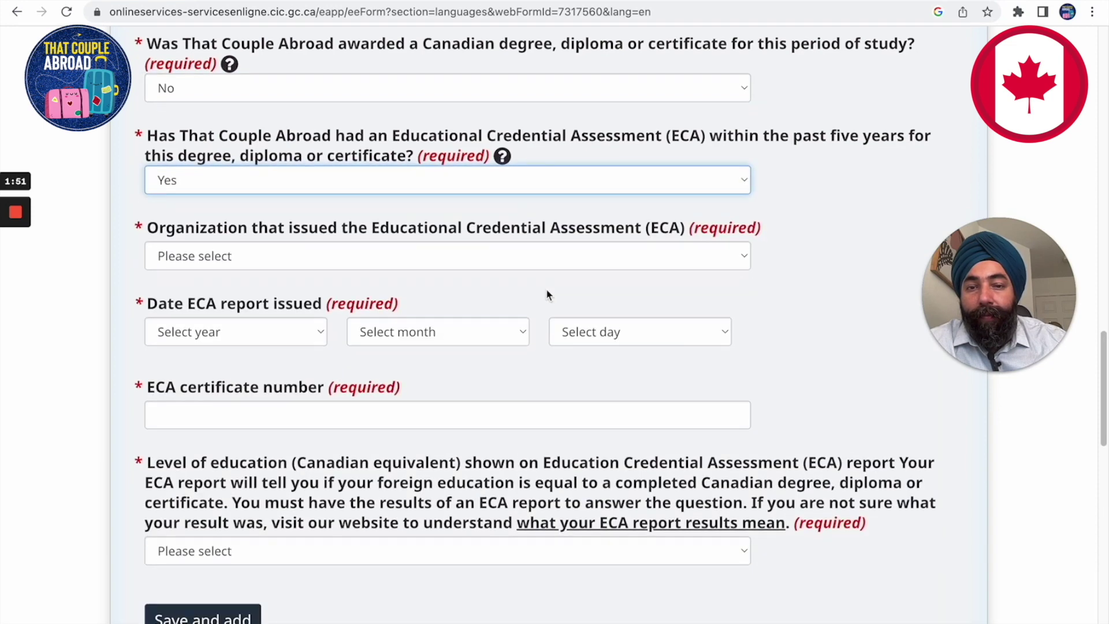
Step: Choose World Education Services, set the ECA date to September 14, 2022, and enter the certificate number
{"action": "left_click", "coordinate": [537, 210]}
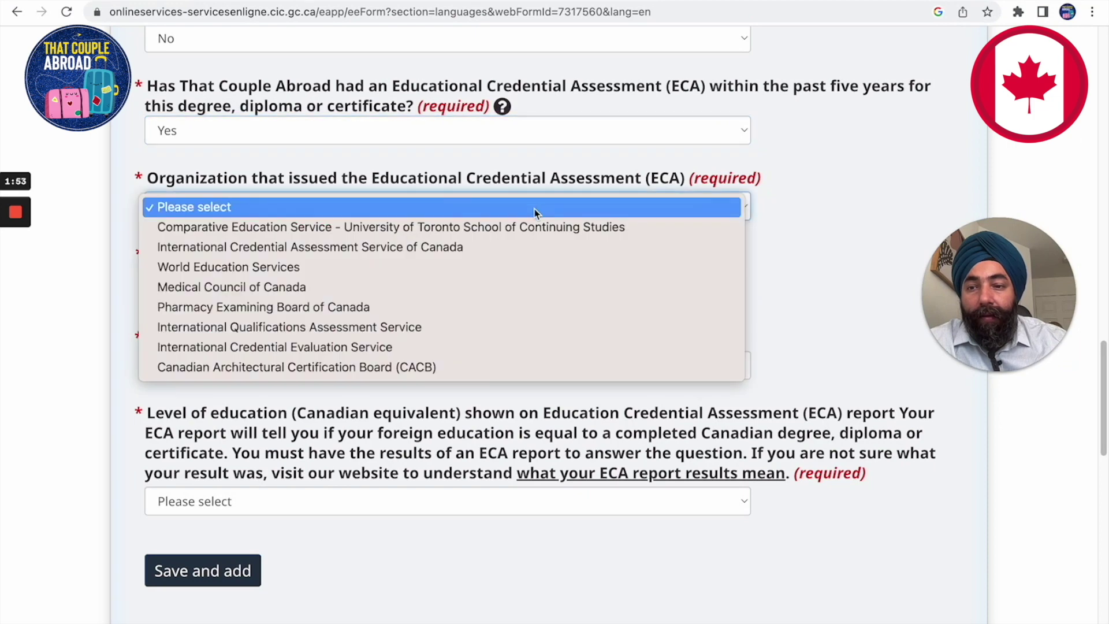
{"action": "left_click", "coordinate": [525, 270]}
{"action": "left_click", "coordinate": [300, 286]}
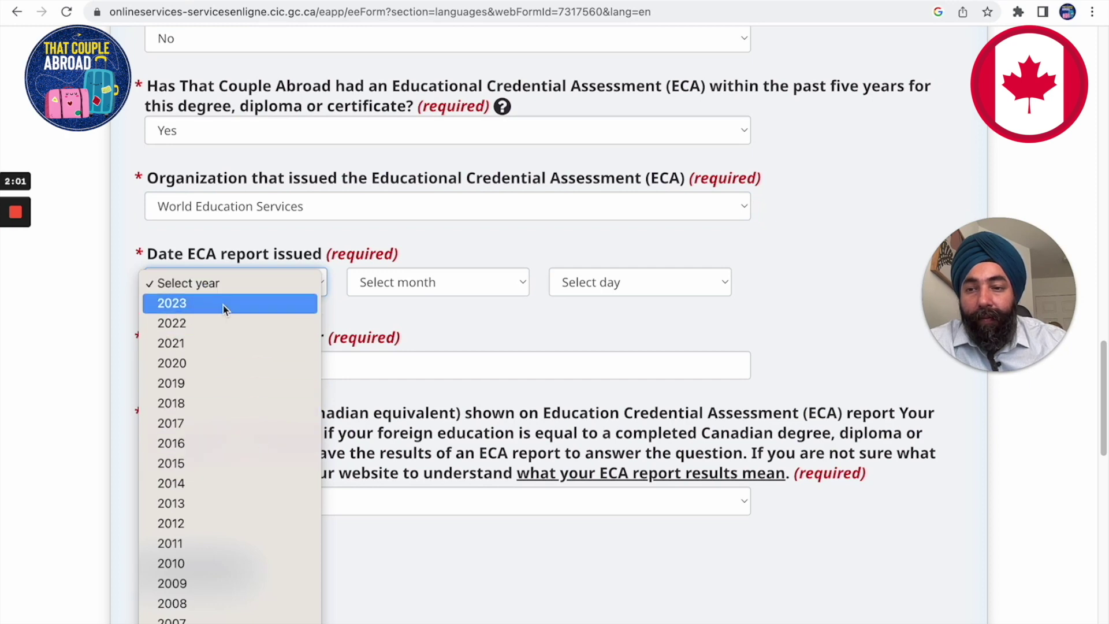
{"action": "left_click", "coordinate": [219, 321]}
{"action": "left_click", "coordinate": [404, 283]}
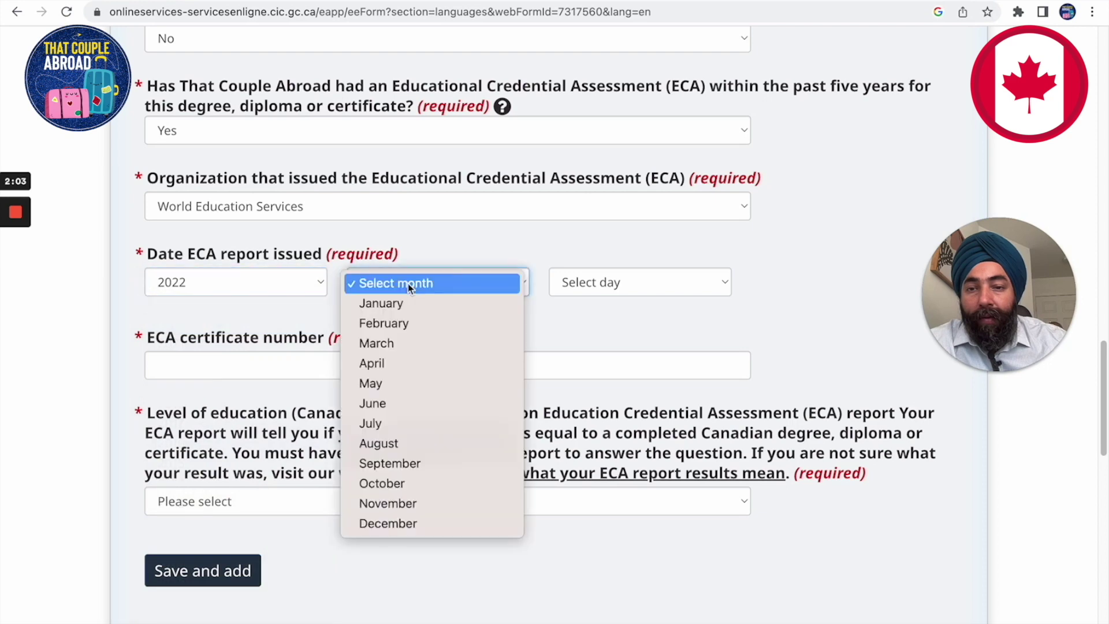
{"action": "left_click", "coordinate": [424, 466]}
{"action": "left_click", "coordinate": [594, 283]}
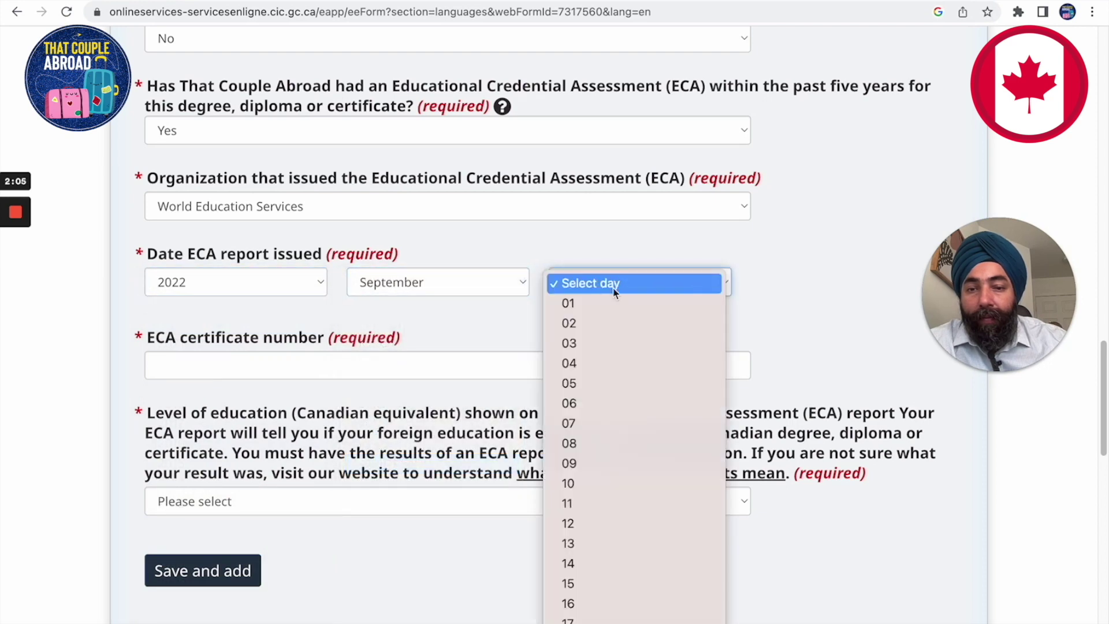
{"action": "left_click", "coordinate": [578, 563]}
{"action": "left_click", "coordinate": [228, 358]}
{"action": "type", "text": "1234"}
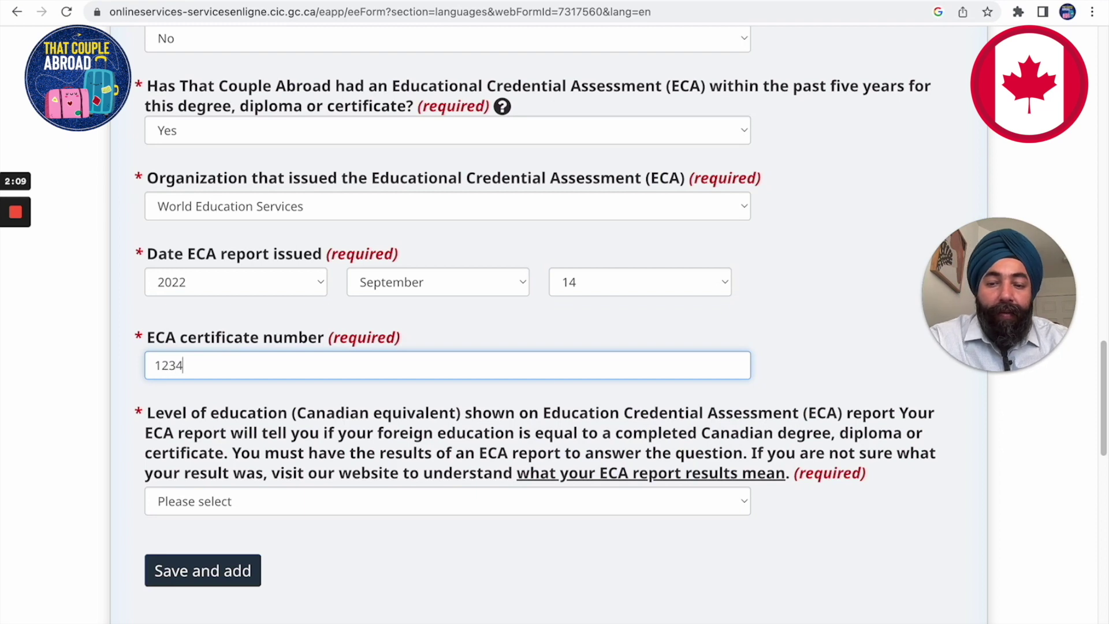
{"action": "type", "text": "56789"}
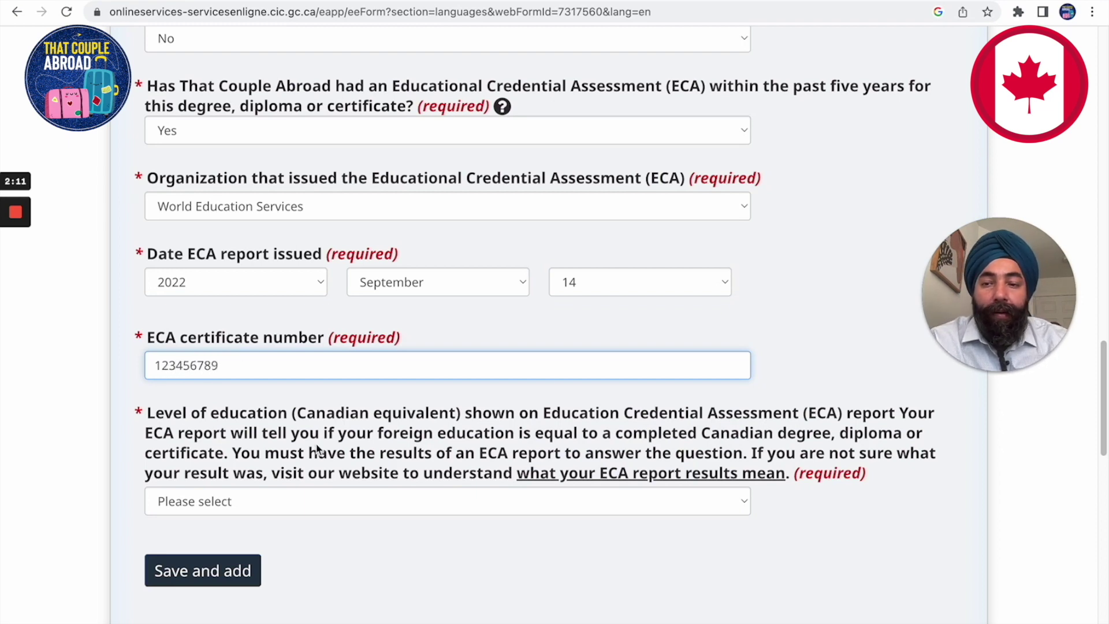
Step: Set the Canadian equivalent to Bachelor's degree and save the entry to the education history
{"action": "scroll", "coordinate": [331, 403], "scroll_direction": "down", "scroll_amount": 2}
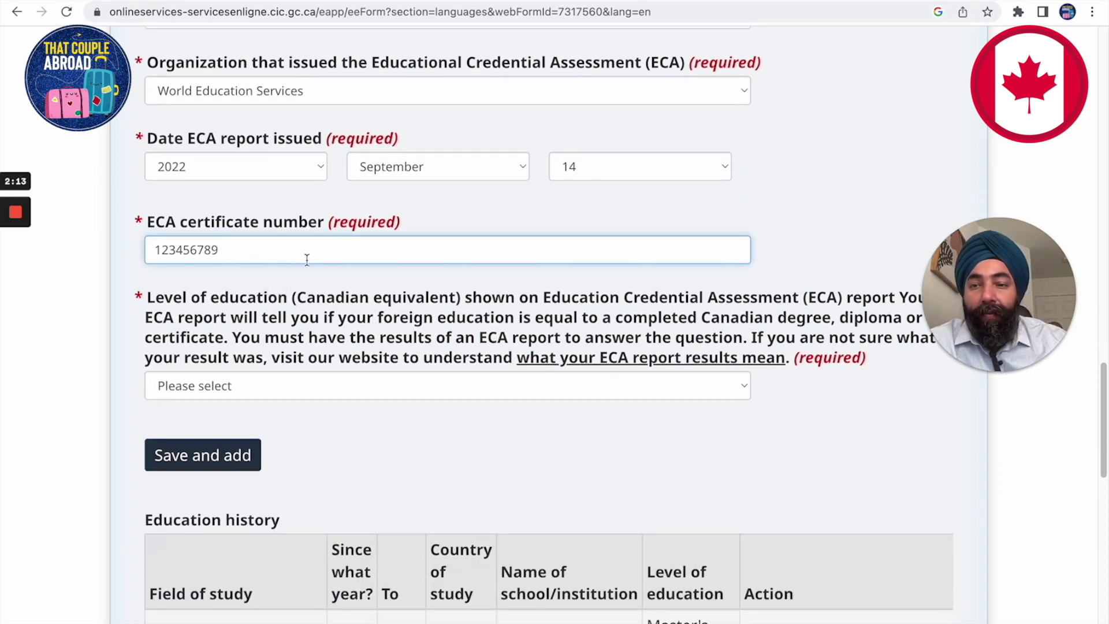
{"action": "left_click", "coordinate": [320, 386]}
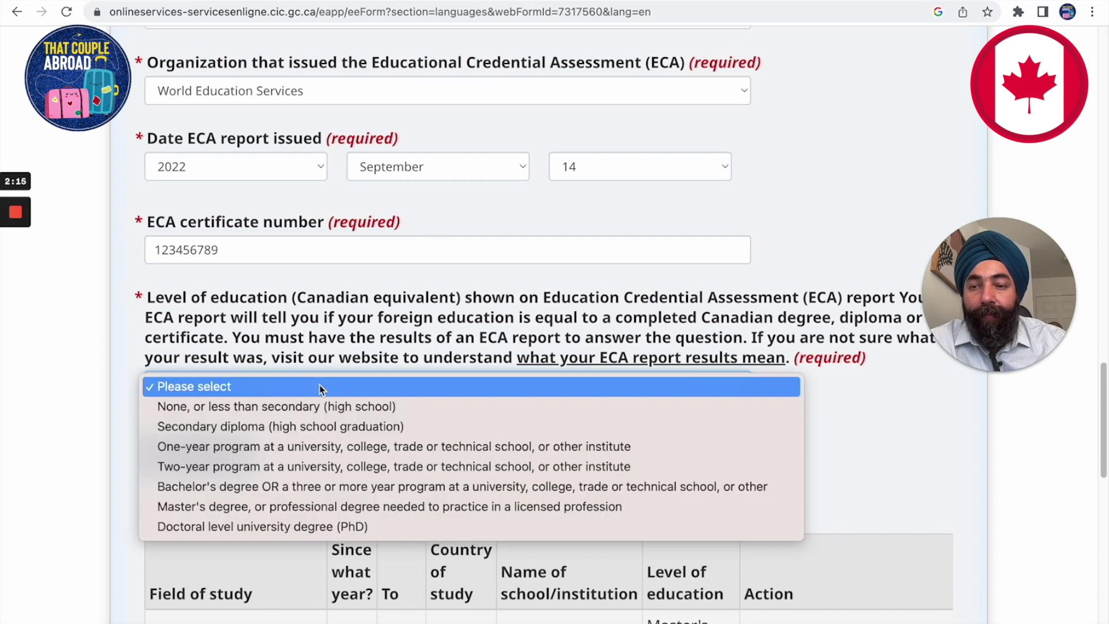
{"action": "left_click", "coordinate": [420, 316]}
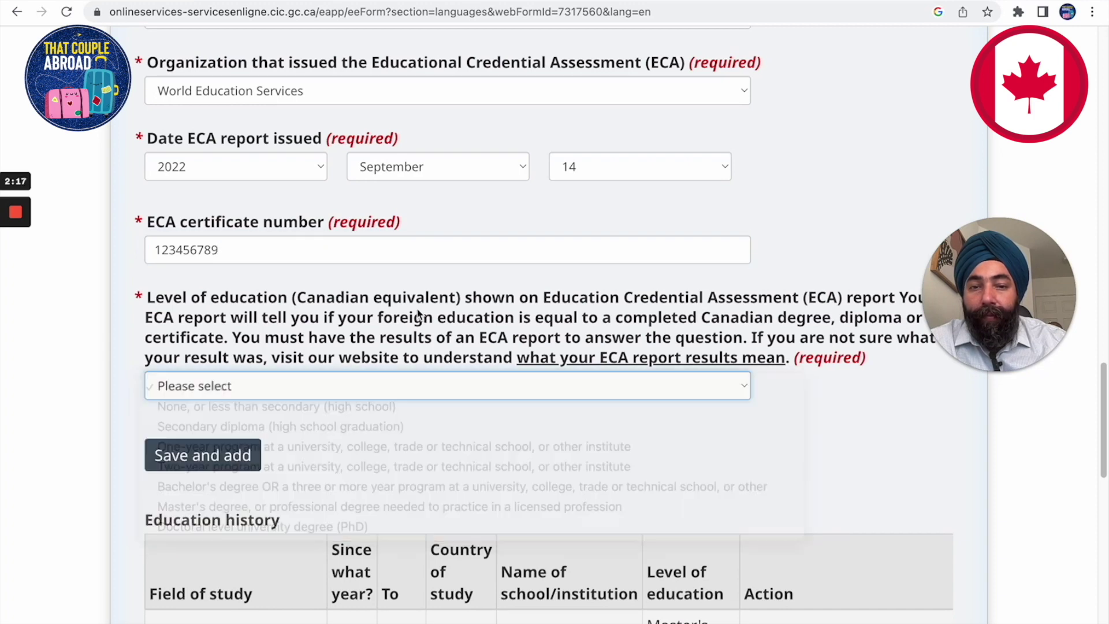
{"action": "scroll", "coordinate": [346, 289], "scroll_direction": "down", "scroll_amount": 2}
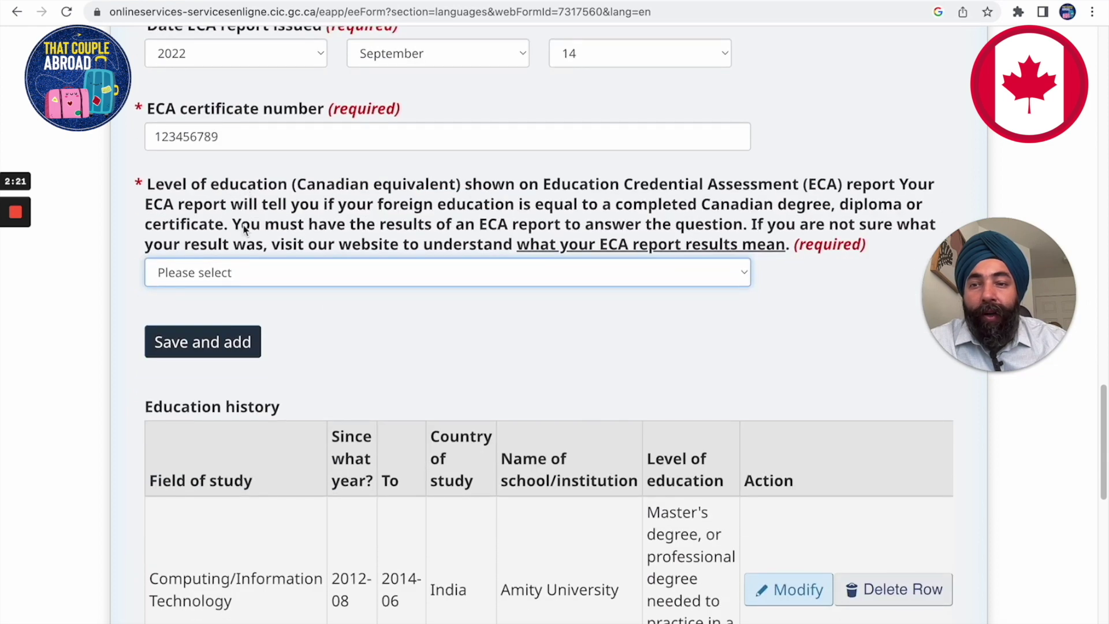
{"action": "left_click", "coordinate": [283, 270]}
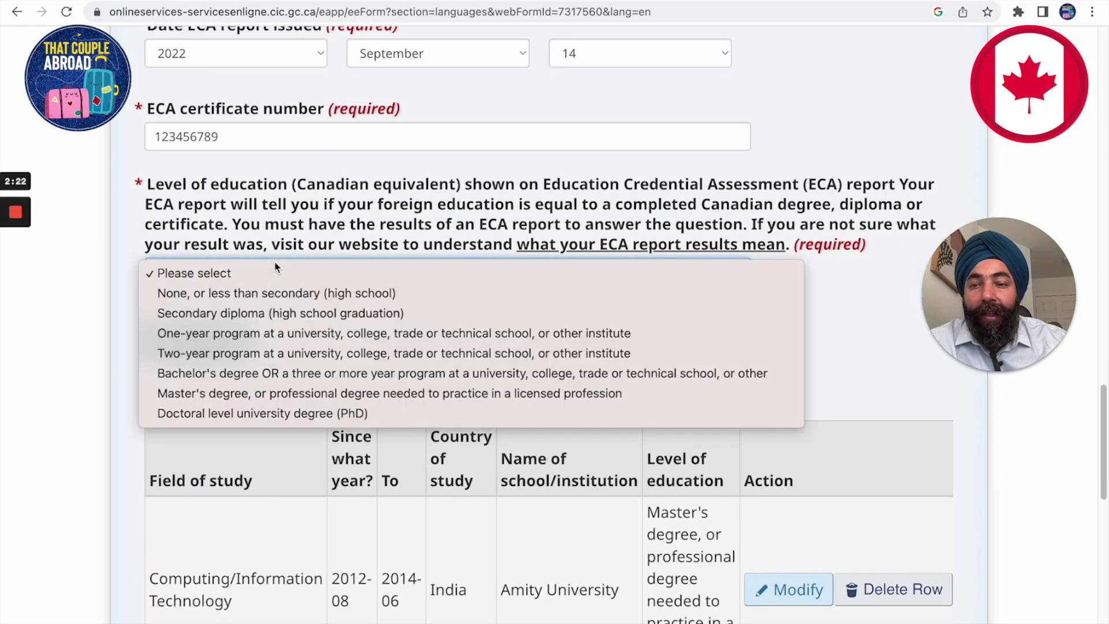
{"action": "left_click", "coordinate": [299, 372]}
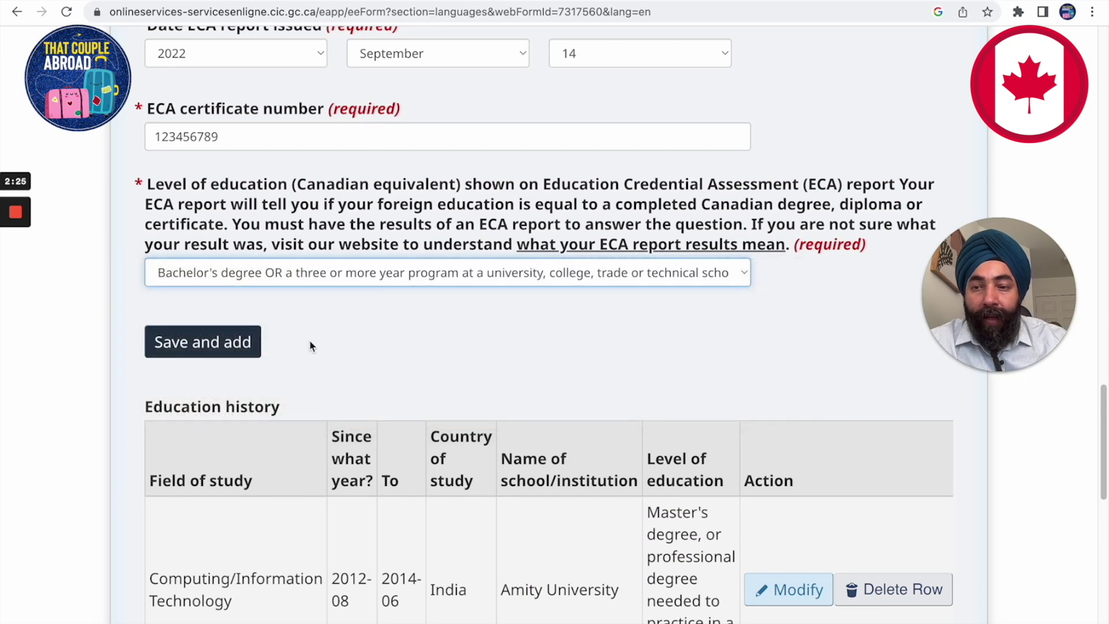
{"action": "left_click", "coordinate": [220, 343]}
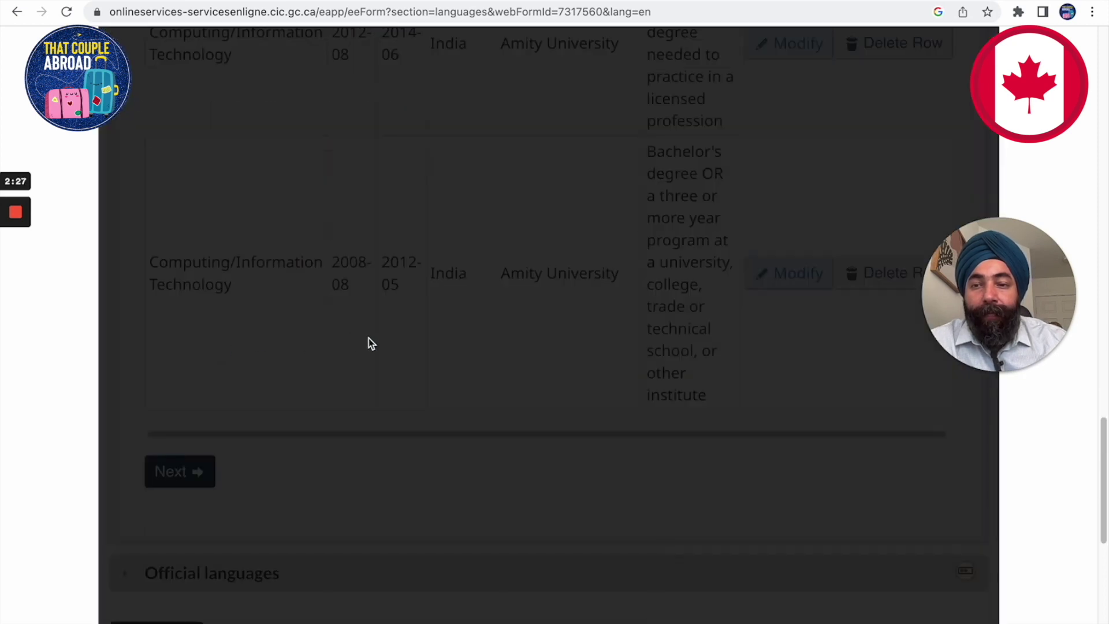
{"action": "scroll", "coordinate": [374, 332], "scroll_direction": "down", "scroll_amount": 6}
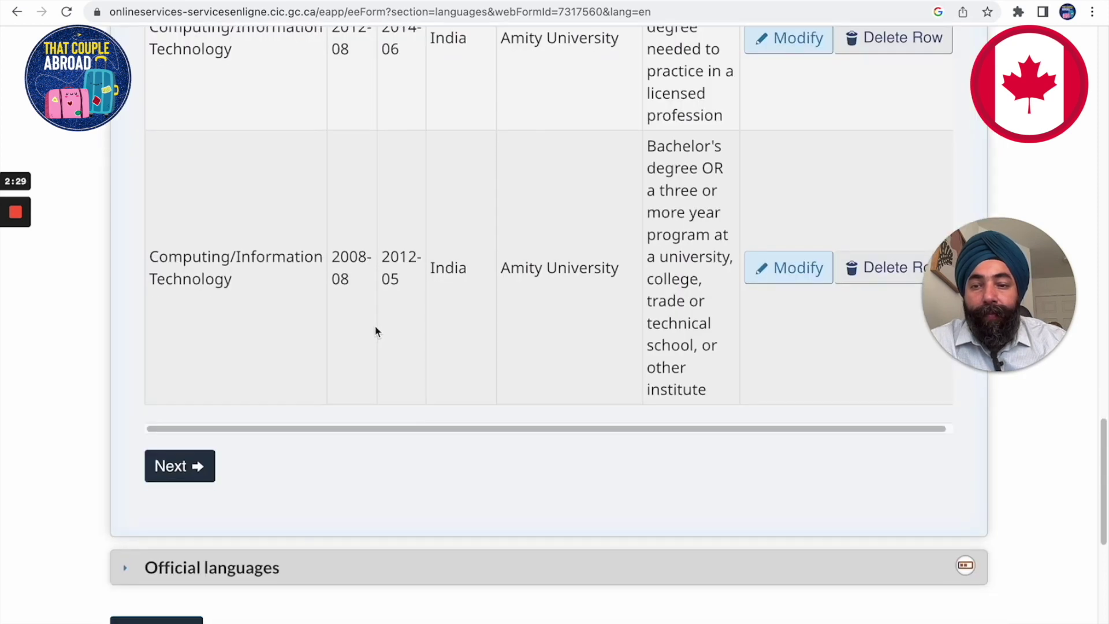
{"action": "scroll", "coordinate": [376, 329], "scroll_direction": "up", "scroll_amount": 2}
{"action": "scroll", "coordinate": [376, 330], "scroll_direction": "up", "scroll_amount": 8}
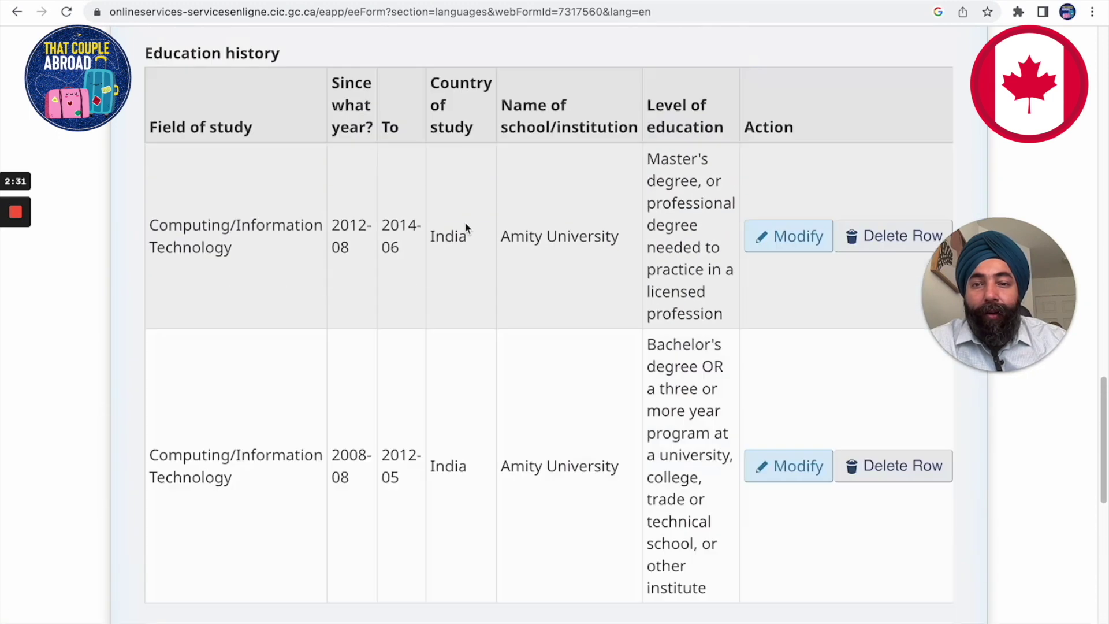
{"action": "scroll", "coordinate": [487, 324], "scroll_direction": "down", "scroll_amount": 4}
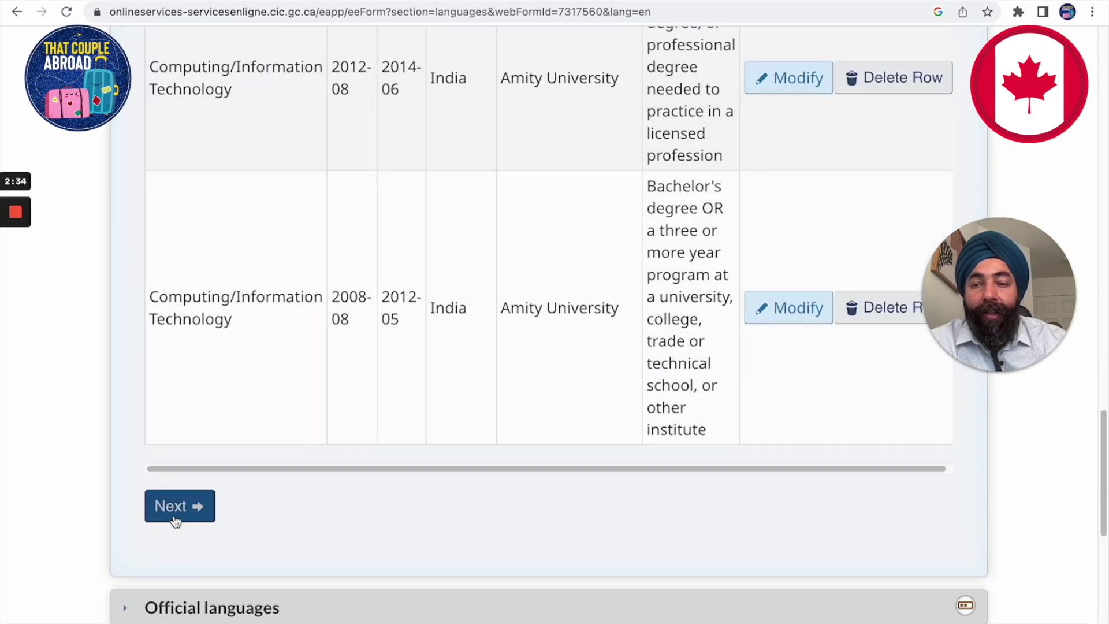
{"action": "left_click", "coordinate": [174, 515]}
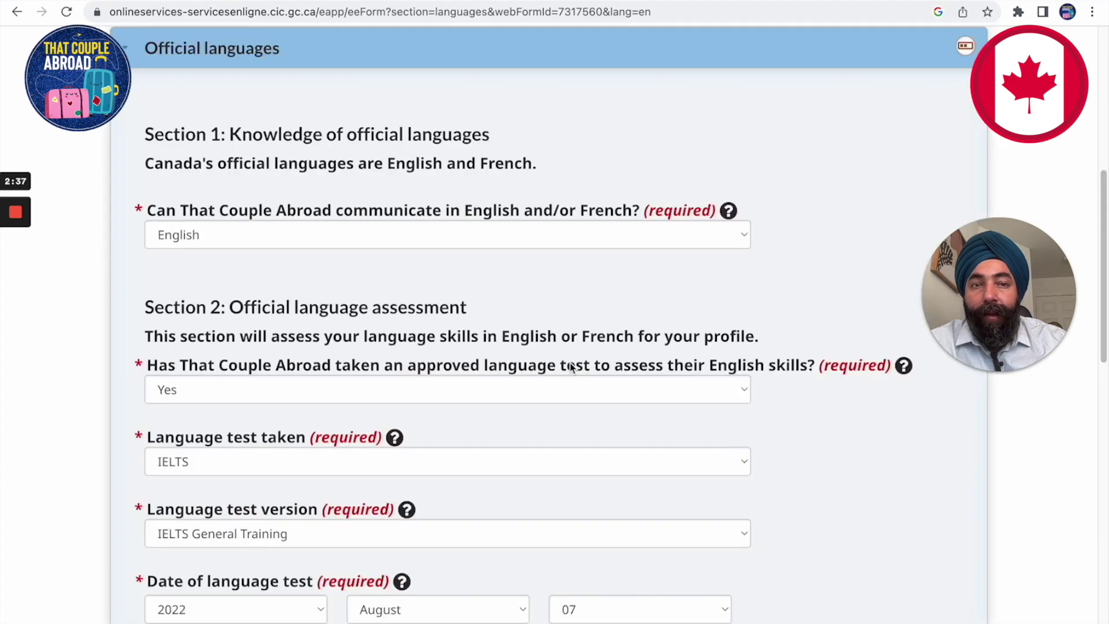
Step: Keep English as the preferred communication language in the language section
{"action": "scroll", "coordinate": [556, 337], "scroll_direction": "down", "scroll_amount": 3}
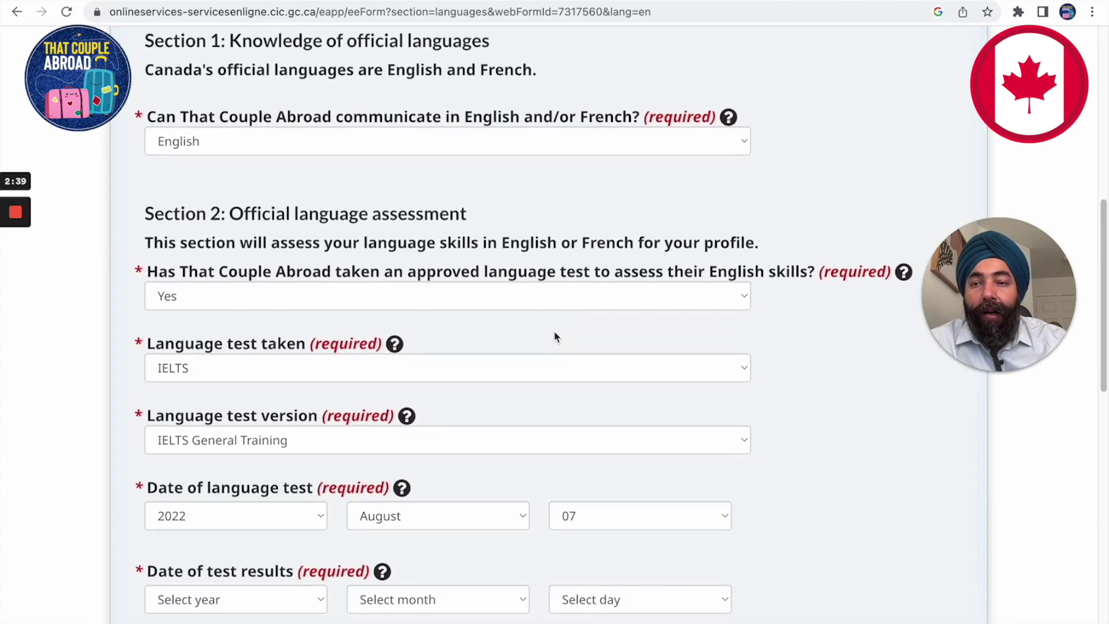
{"action": "scroll", "coordinate": [587, 270], "scroll_direction": "up", "scroll_amount": 1}
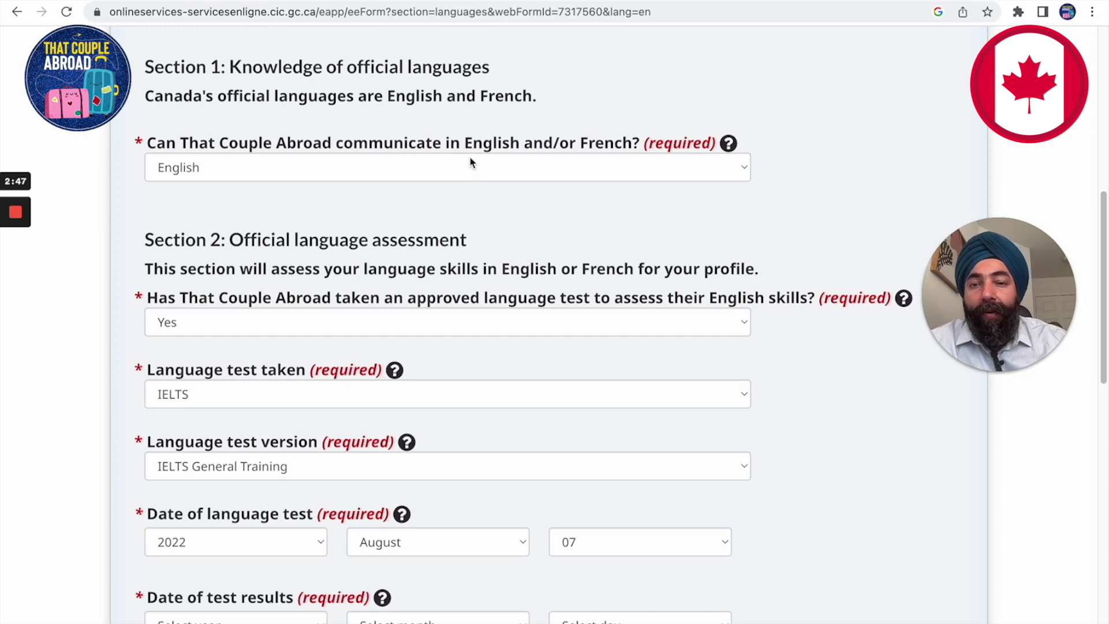
{"action": "left_click", "coordinate": [532, 174]}
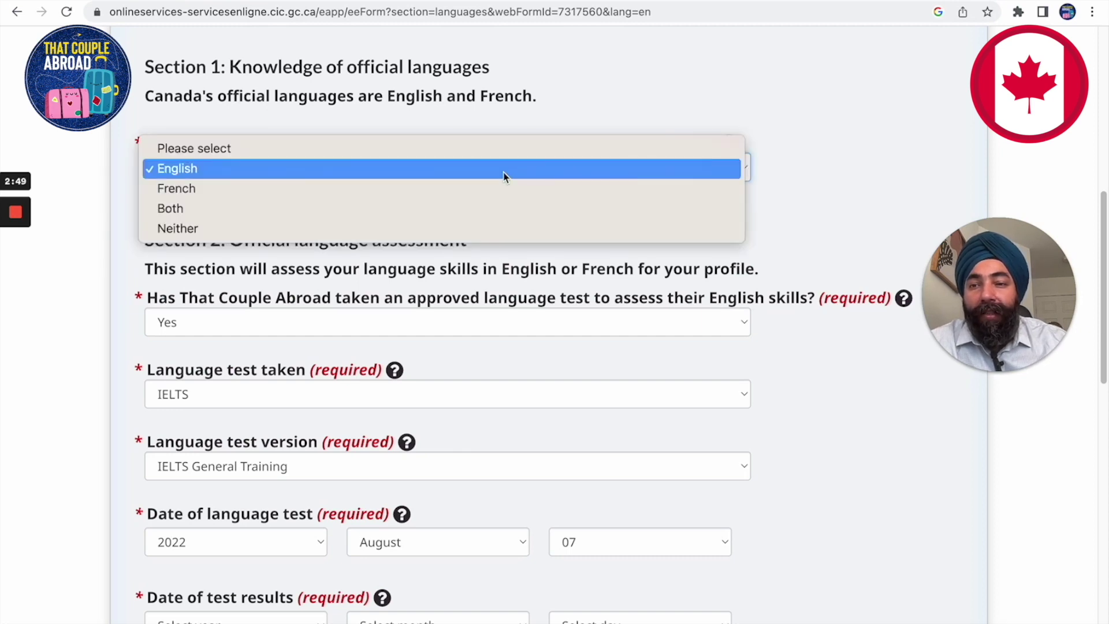
{"action": "left_click", "coordinate": [503, 171]}
{"action": "scroll", "coordinate": [548, 319], "scroll_direction": "down", "scroll_amount": 1}
{"action": "scroll", "coordinate": [547, 319], "scroll_direction": "down", "scroll_amount": 2}
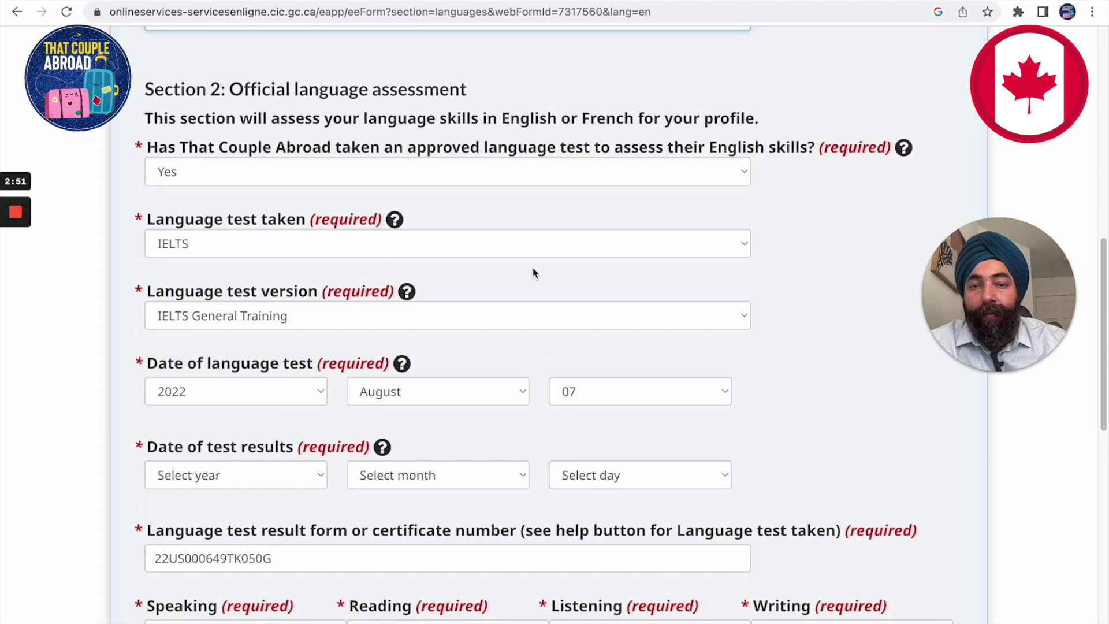
{"action": "scroll", "coordinate": [532, 272], "scroll_direction": "down", "scroll_amount": 2}
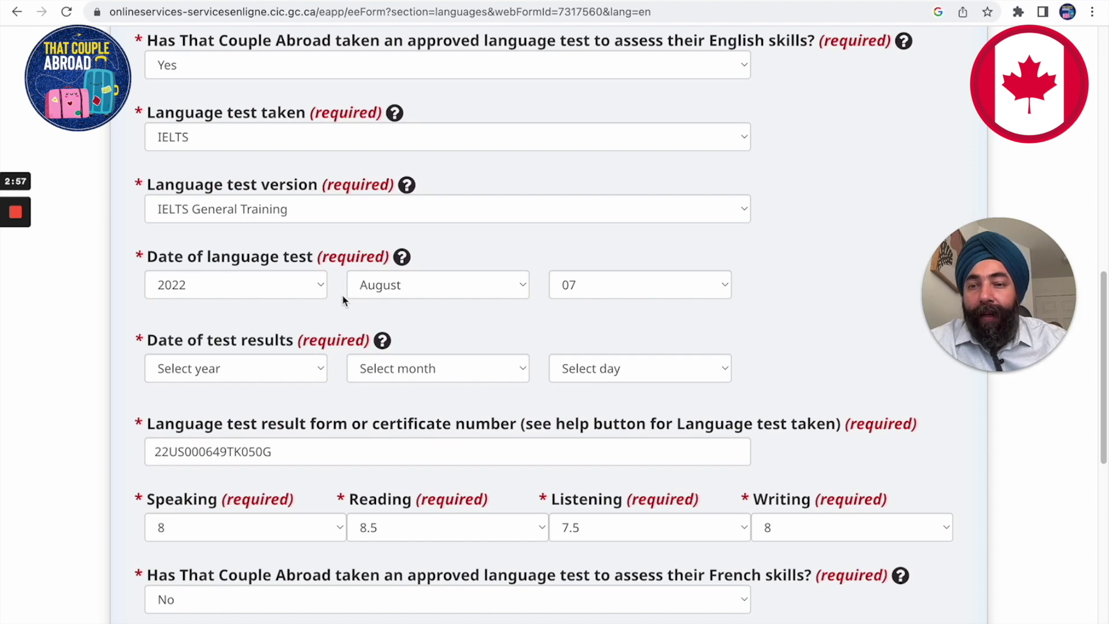
Step: Set the test results date to 2022, November, 09
{"action": "left_click", "coordinate": [276, 368]}
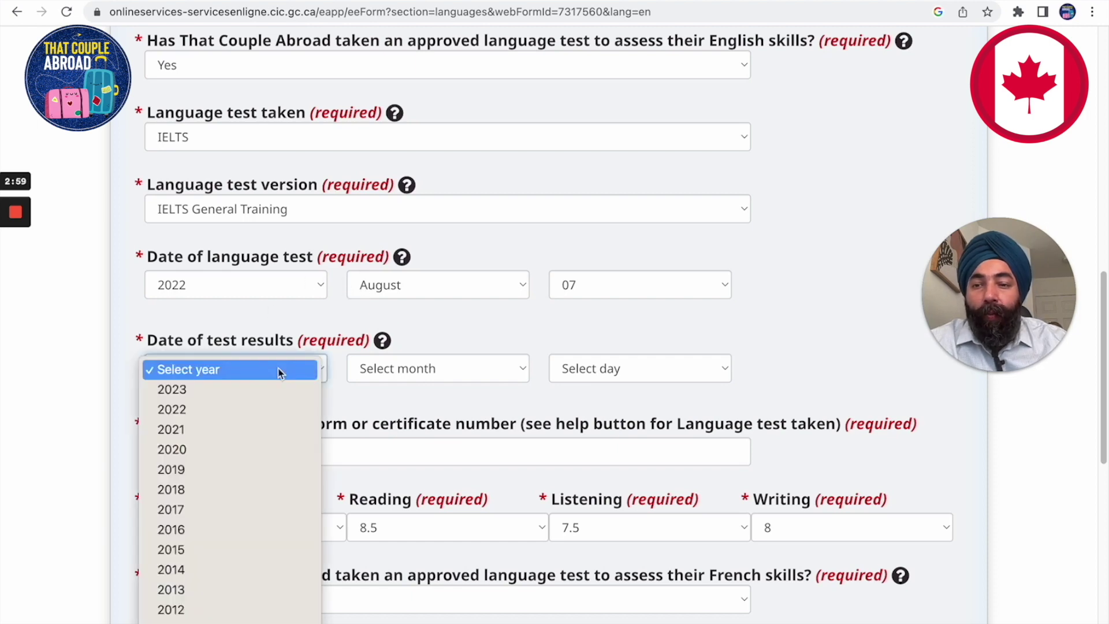
{"action": "left_click", "coordinate": [269, 409]}
{"action": "left_click", "coordinate": [466, 370]}
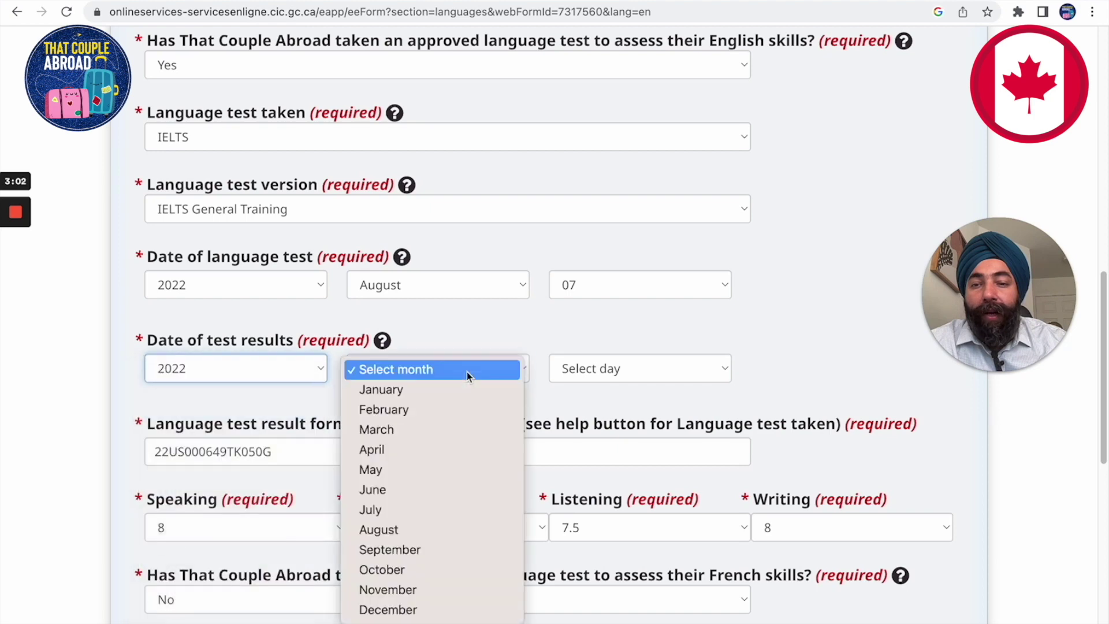
{"action": "left_click", "coordinate": [434, 590]}
{"action": "left_click", "coordinate": [653, 364]}
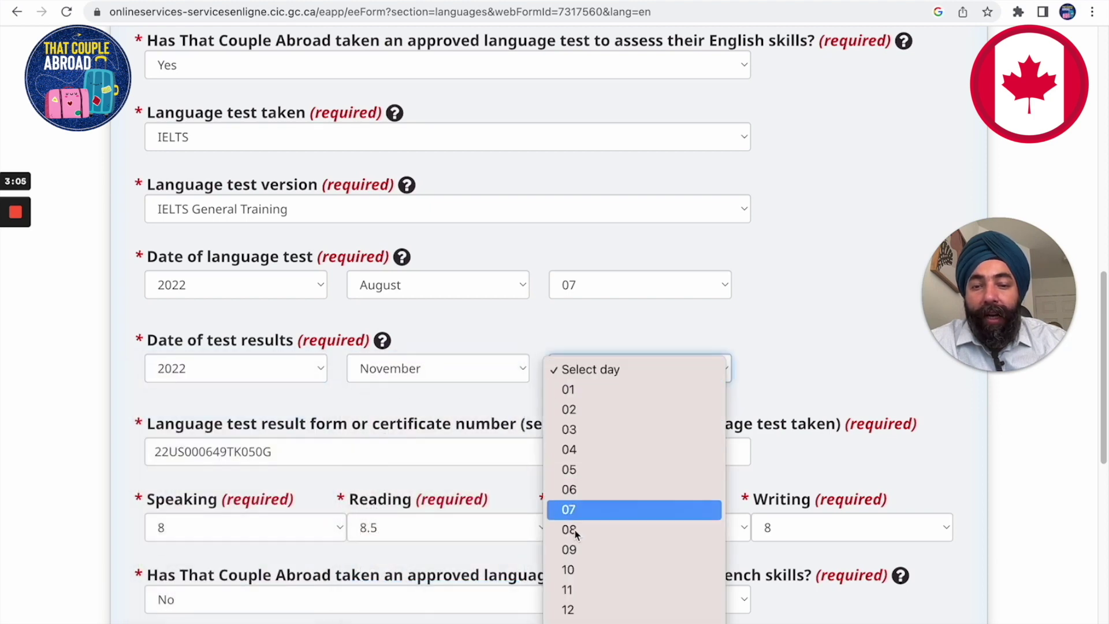
{"action": "left_click", "coordinate": [571, 551]}
{"action": "scroll", "coordinate": [543, 425], "scroll_direction": "down", "scroll_amount": 2}
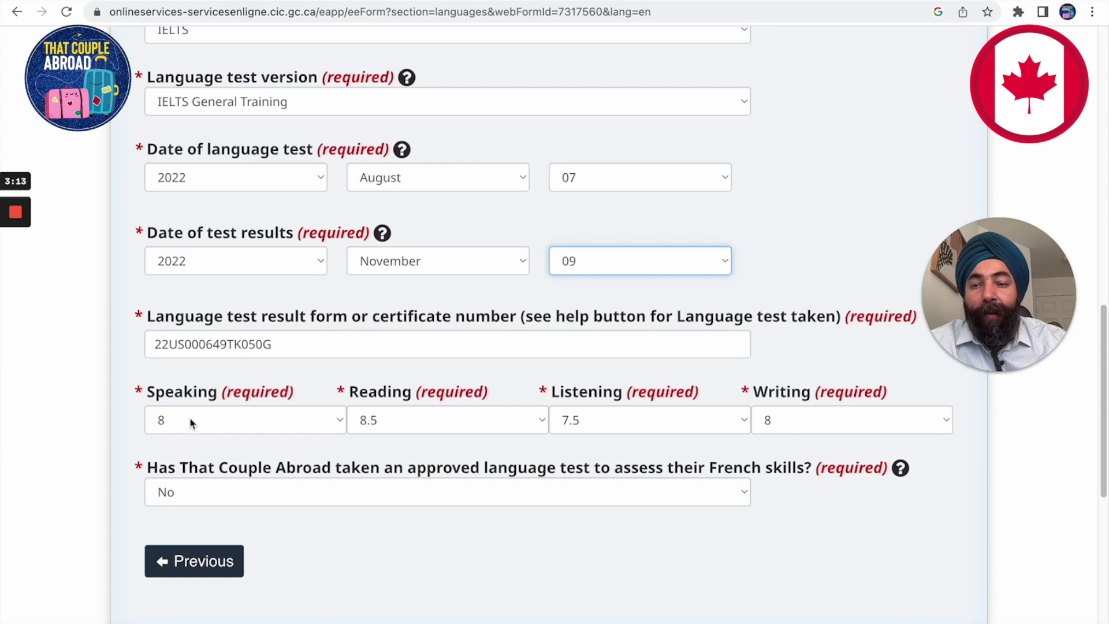
{"action": "scroll", "coordinate": [423, 443], "scroll_direction": "down", "scroll_amount": 4}
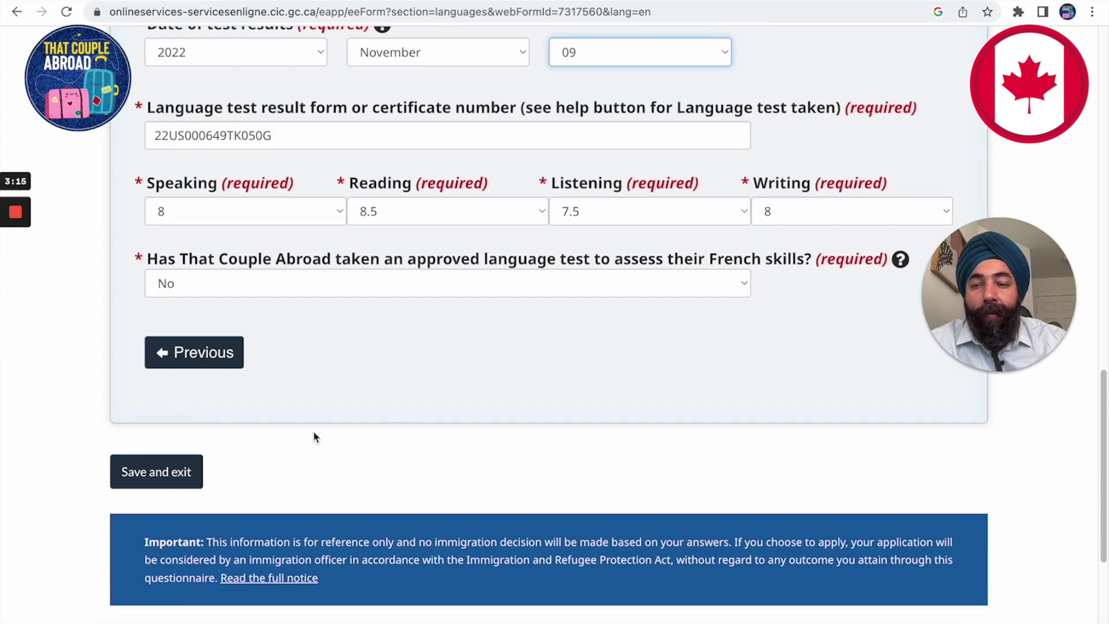
Step: Save the language section and start the Application details form
{"action": "left_click", "coordinate": [149, 481]}
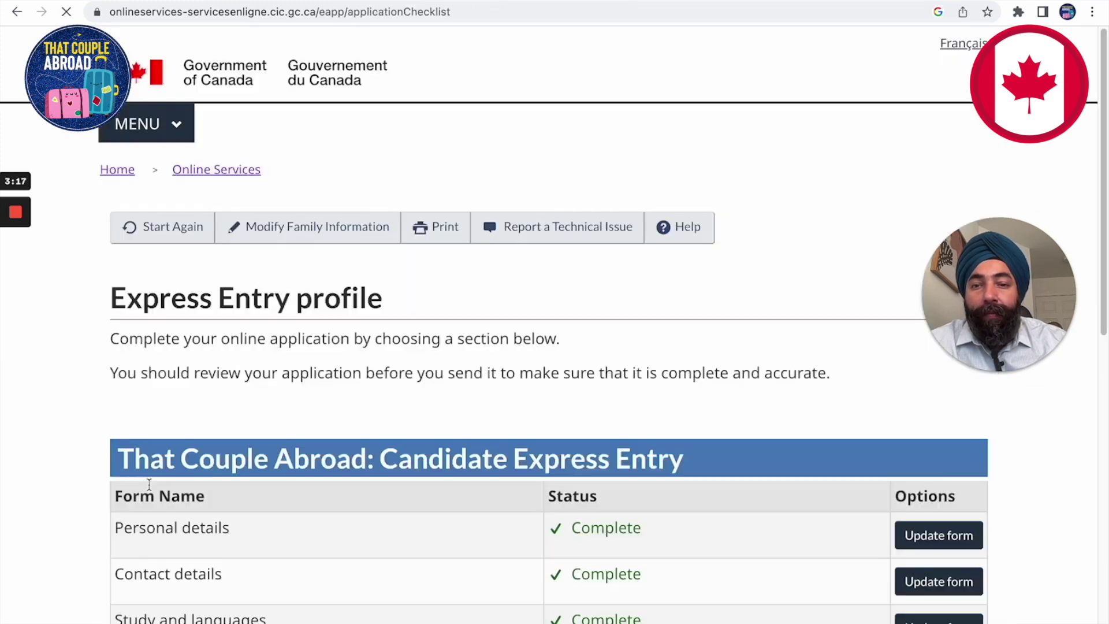
{"action": "scroll", "coordinate": [344, 448], "scroll_direction": "down", "scroll_amount": 4}
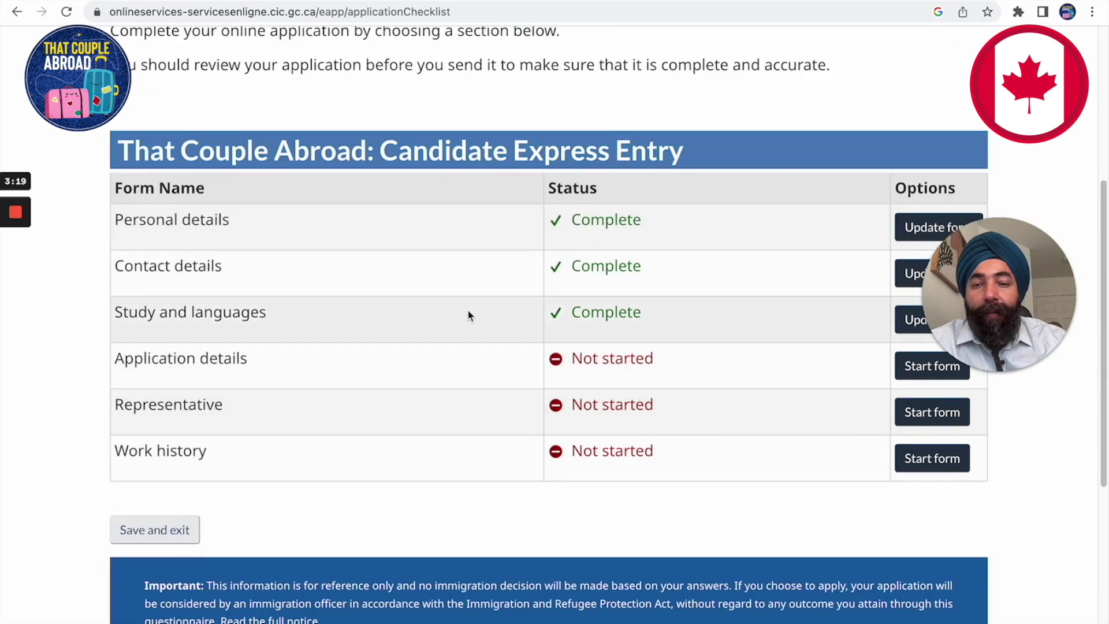
{"action": "scroll", "coordinate": [615, 315], "scroll_direction": "down", "scroll_amount": 1}
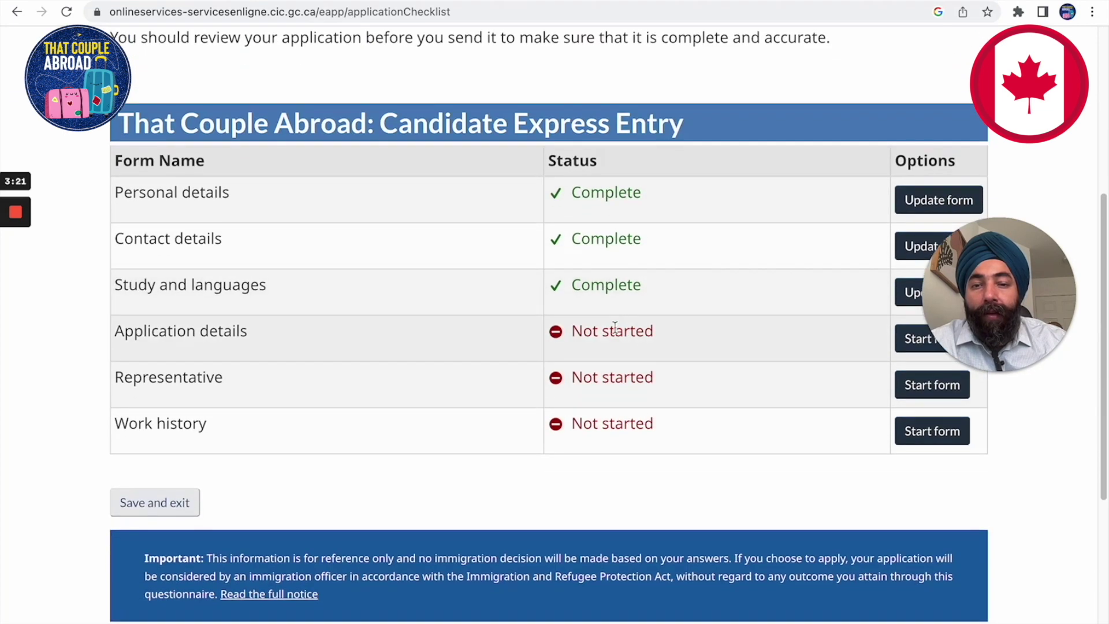
{"action": "scroll", "coordinate": [612, 318], "scroll_direction": "down", "scroll_amount": 5}
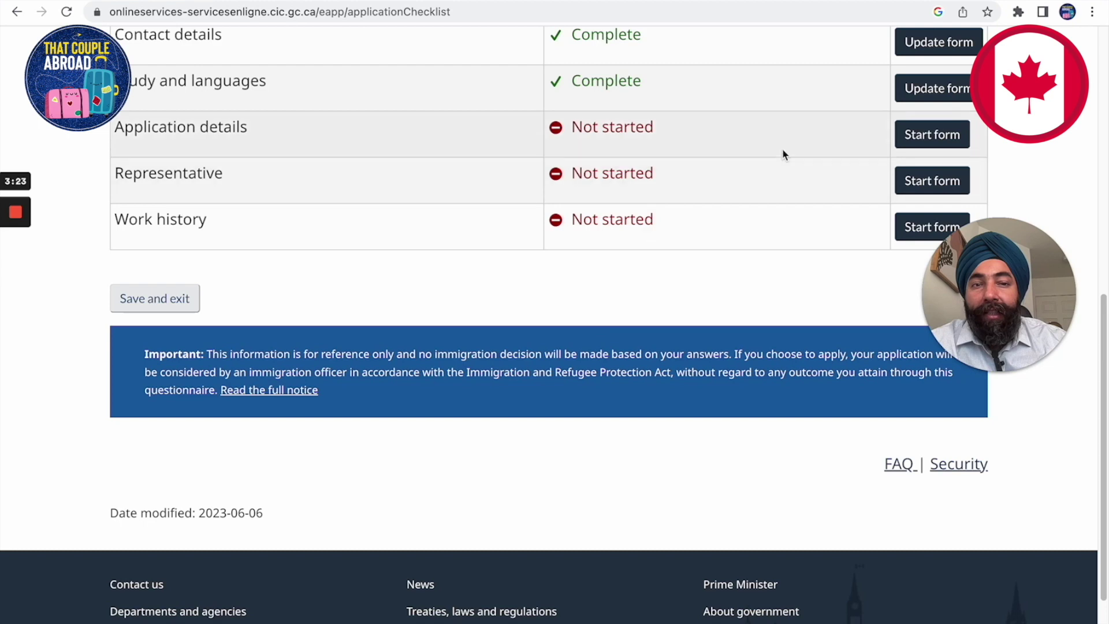
{"action": "left_click", "coordinate": [953, 145]}
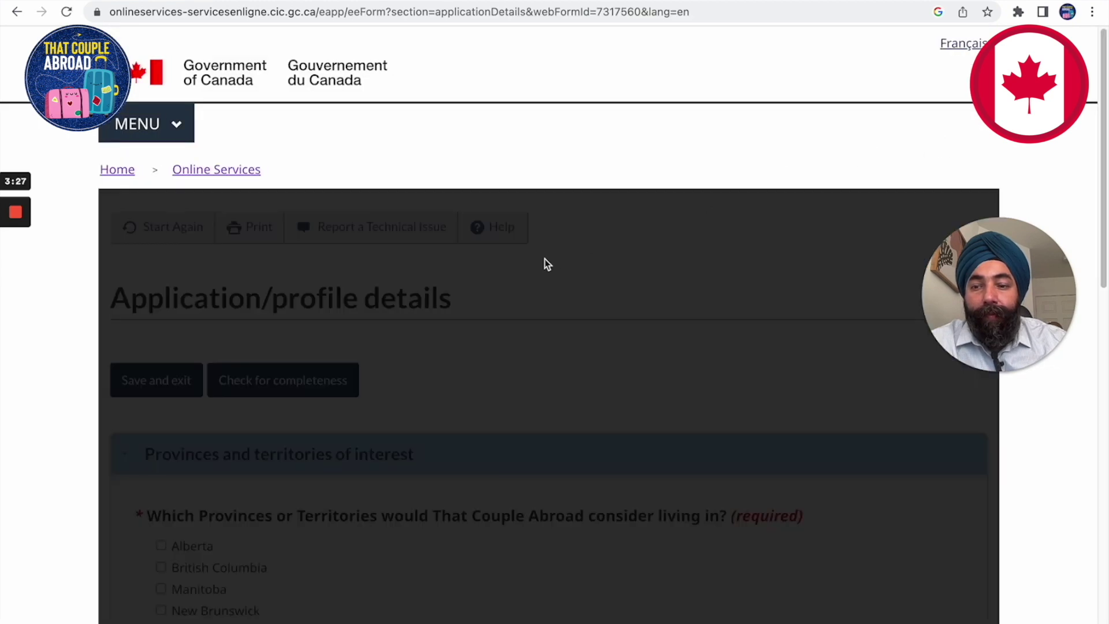
{"action": "scroll", "coordinate": [543, 264], "scroll_direction": "down", "scroll_amount": 4}
{"action": "scroll", "coordinate": [555, 253], "scroll_direction": "down", "scroll_amount": 4}
{"action": "scroll", "coordinate": [556, 258], "scroll_direction": "up", "scroll_amount": 2}
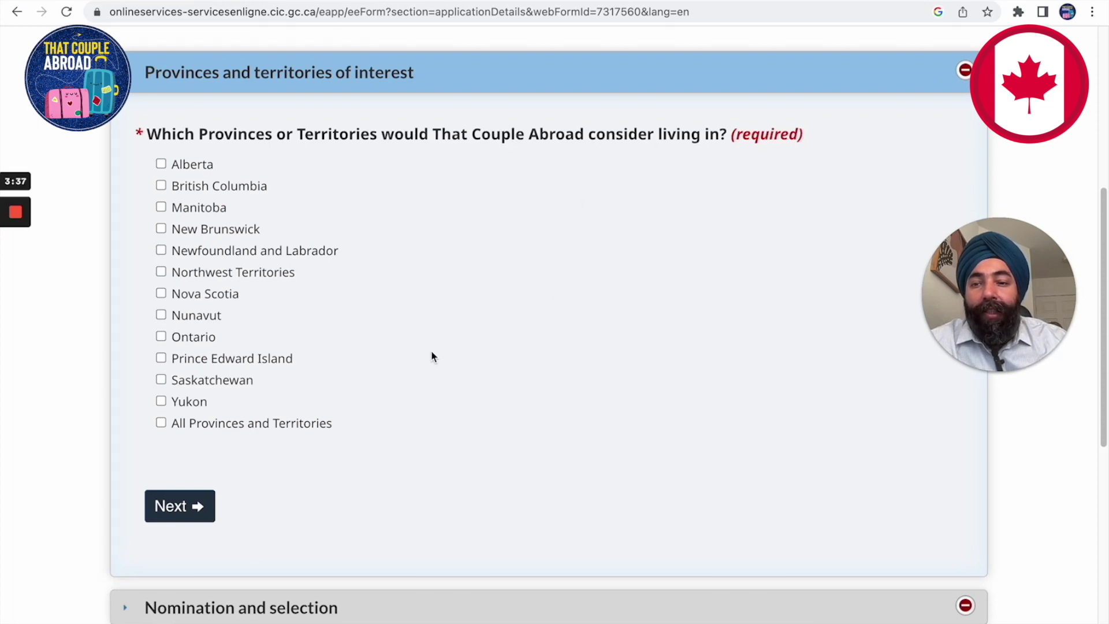
Step: Tick All Provinces and Territories and give consent Yes for British Columbia and Ontario
{"action": "left_click", "coordinate": [310, 426]}
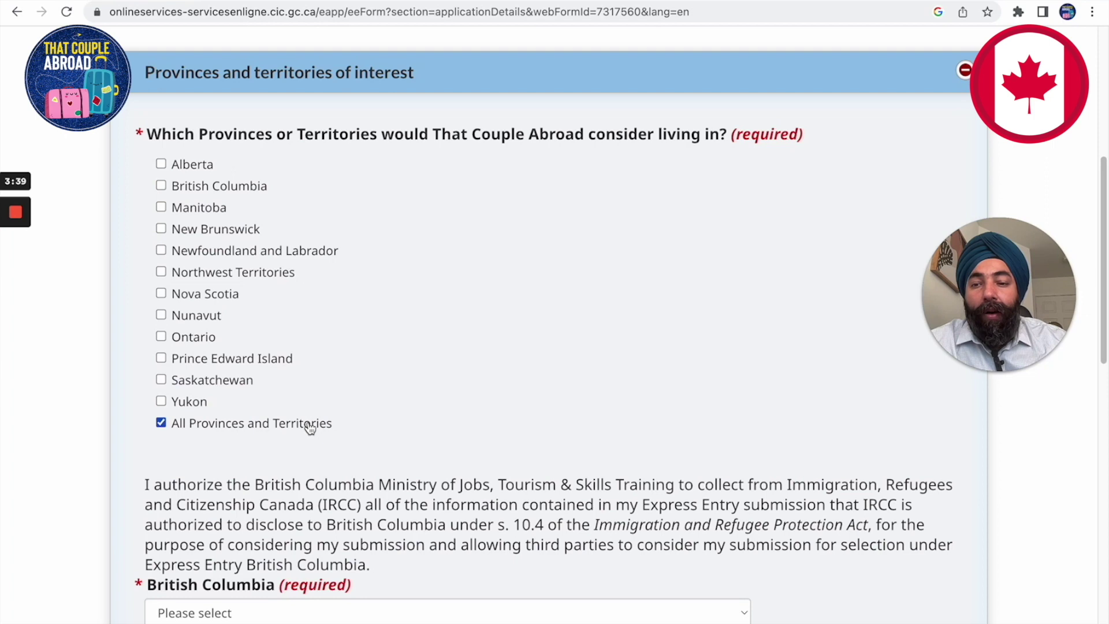
{"action": "scroll", "coordinate": [311, 428], "scroll_direction": "down", "scroll_amount": 5}
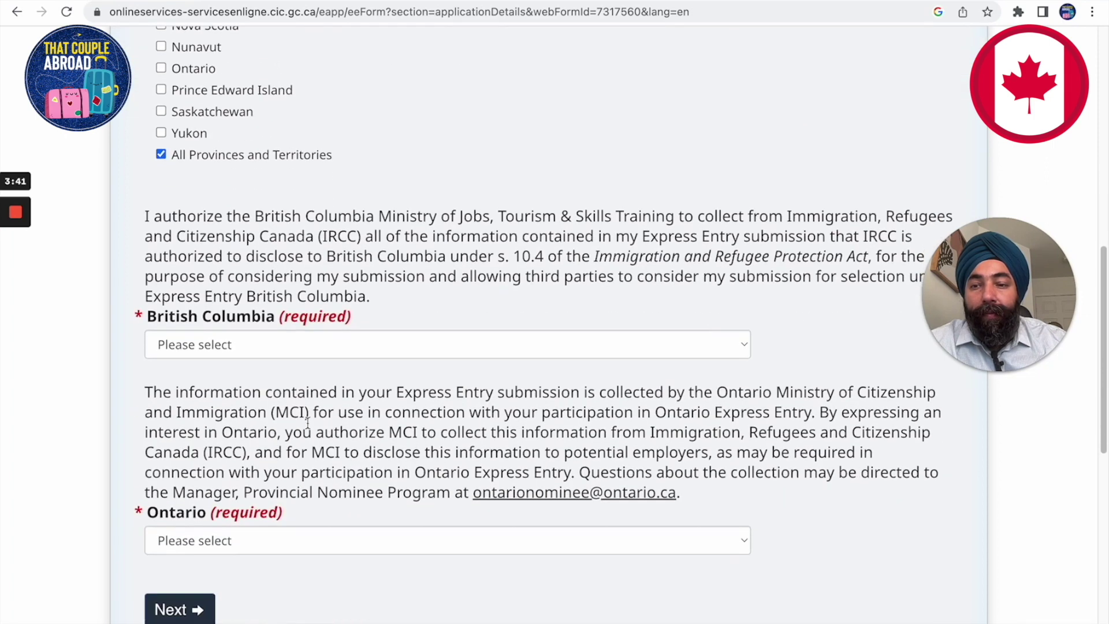
{"action": "left_click", "coordinate": [341, 336]}
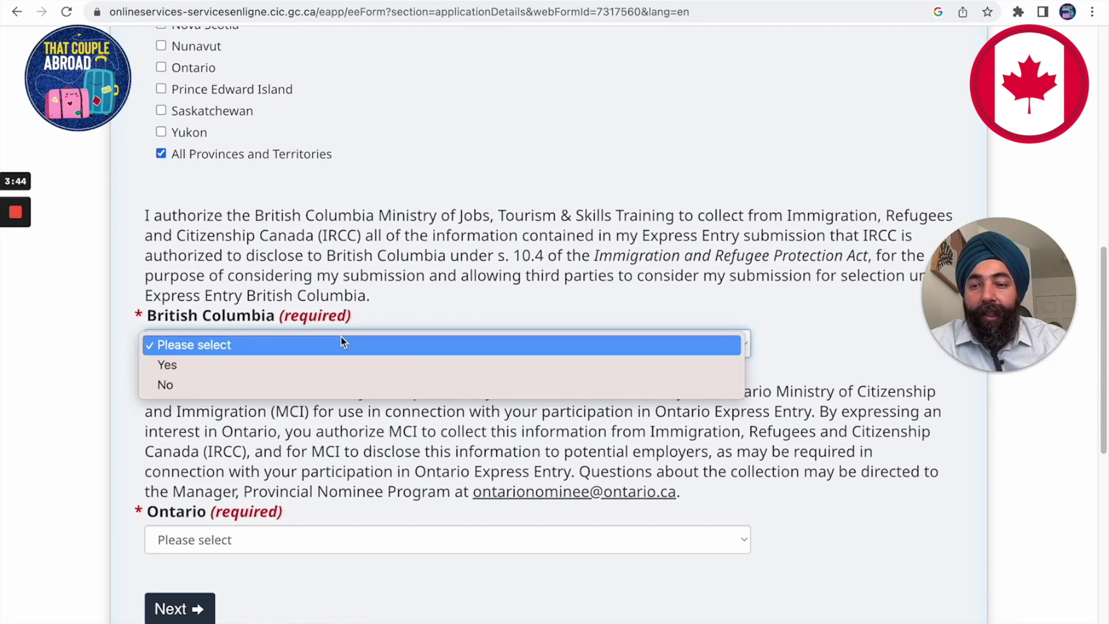
{"action": "left_click", "coordinate": [345, 365]}
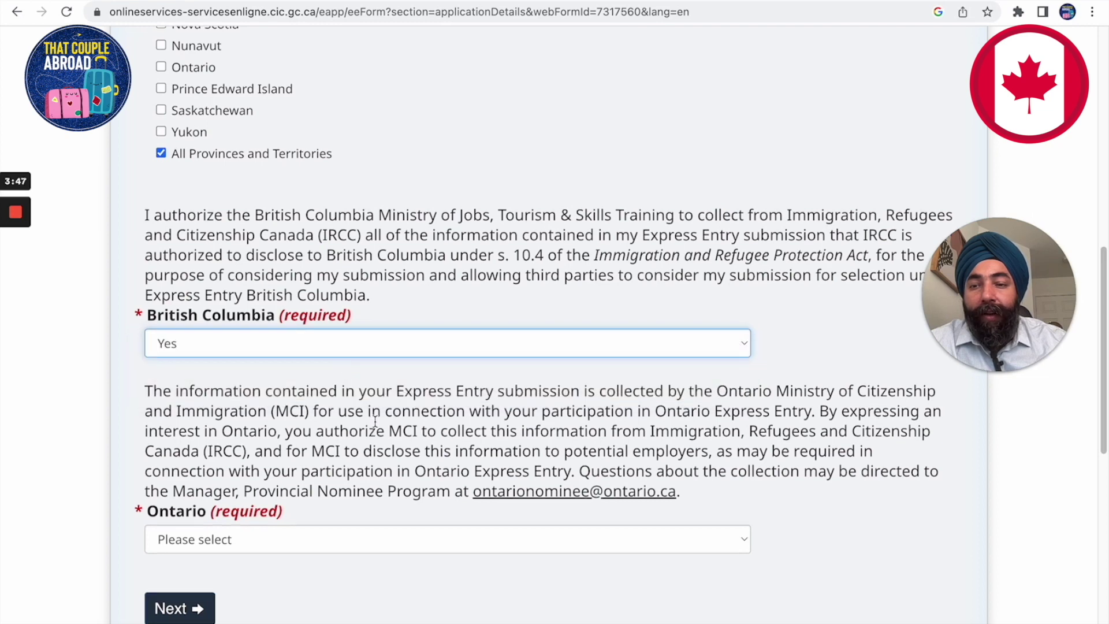
{"action": "scroll", "coordinate": [372, 417], "scroll_direction": "down", "scroll_amount": 2}
{"action": "left_click", "coordinate": [372, 421]}
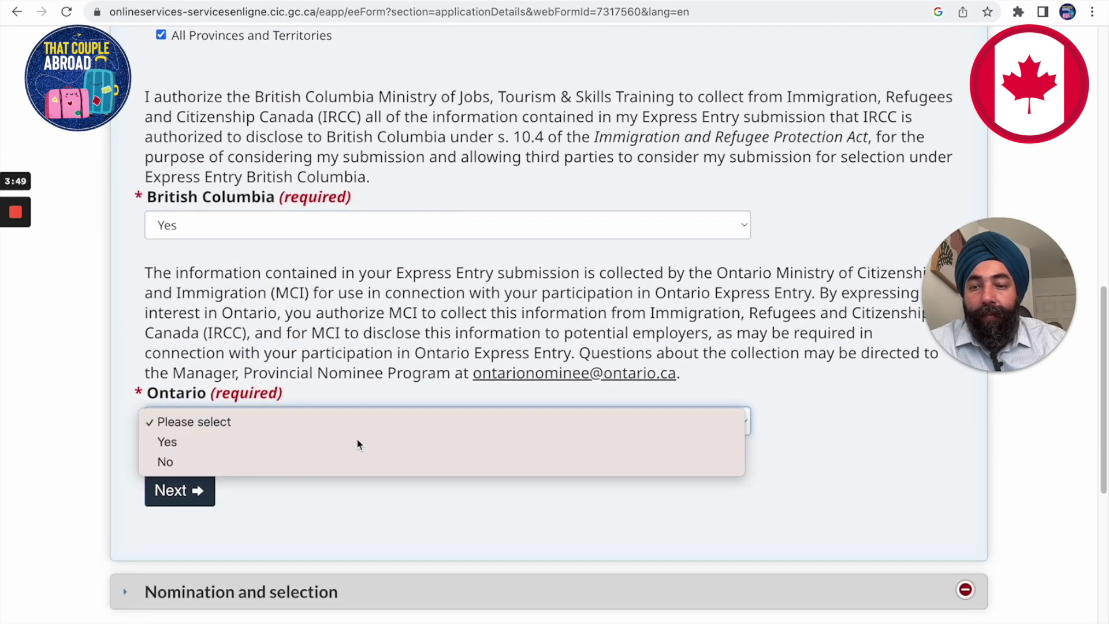
{"action": "left_click", "coordinate": [357, 440]}
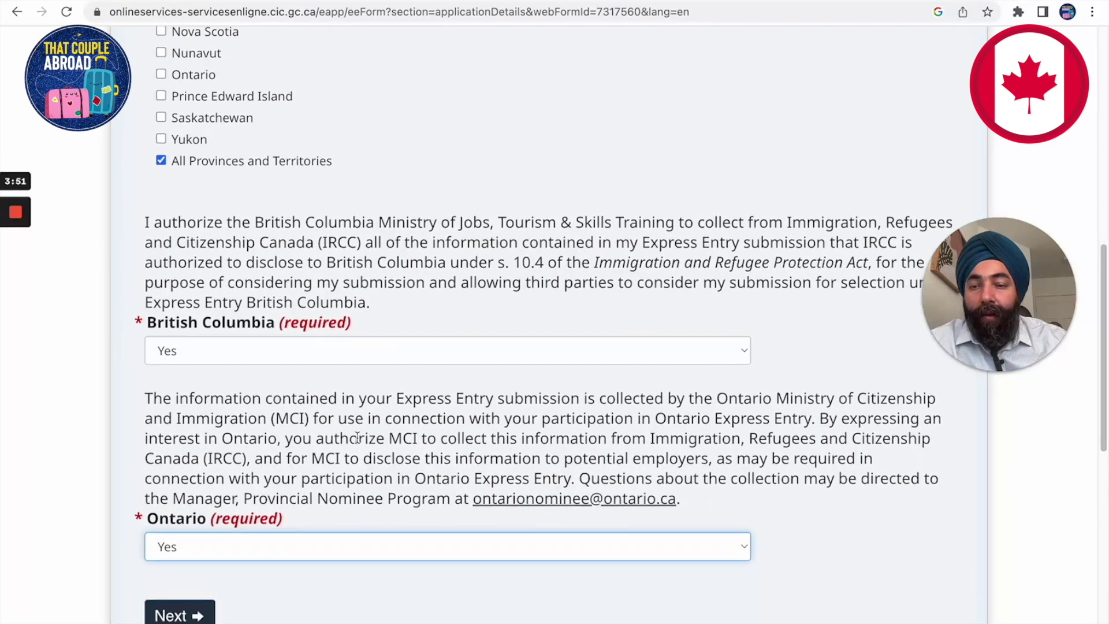
{"action": "scroll", "coordinate": [358, 437], "scroll_direction": "down", "scroll_amount": 4}
{"action": "left_click", "coordinate": [176, 400]}
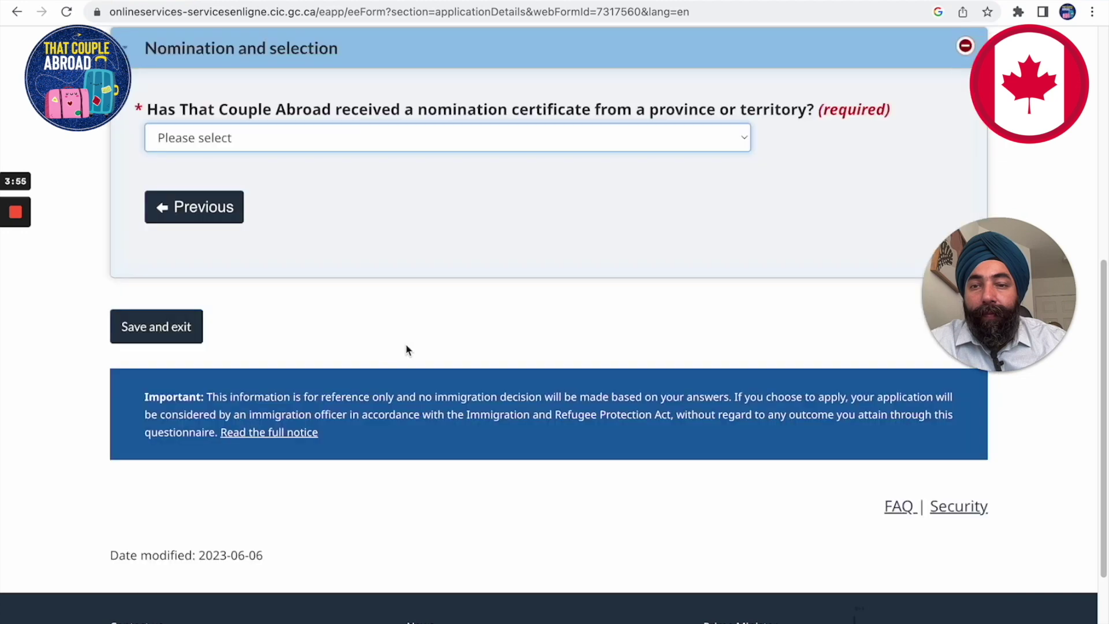
Step: Answer No to the provincial nomination certificate question and save Application details
{"action": "left_click", "coordinate": [468, 141]}
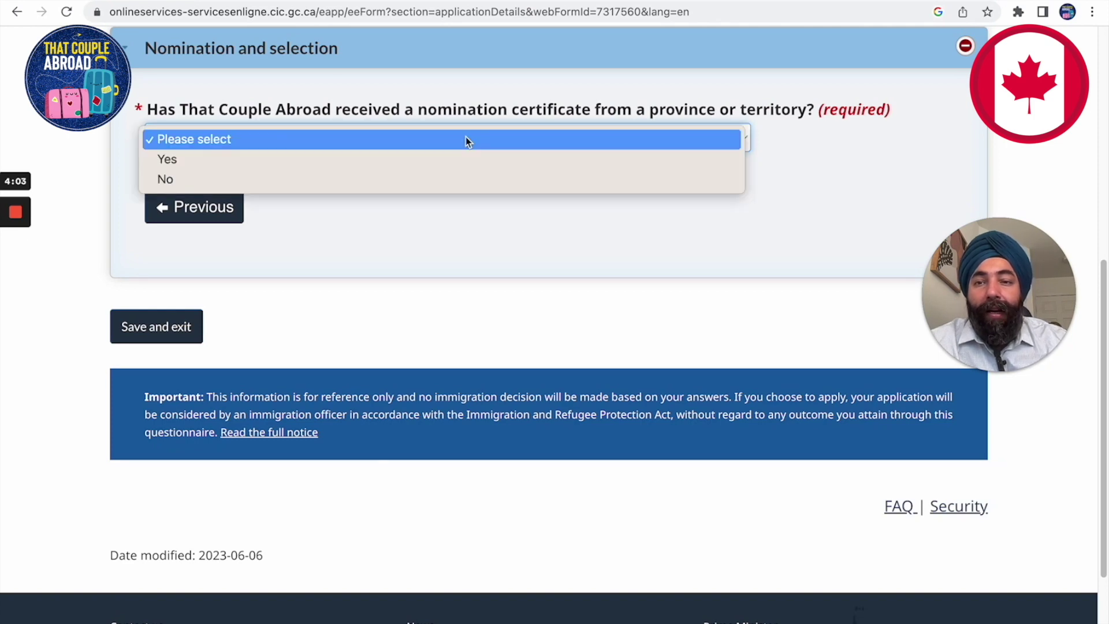
{"action": "left_click", "coordinate": [461, 230]}
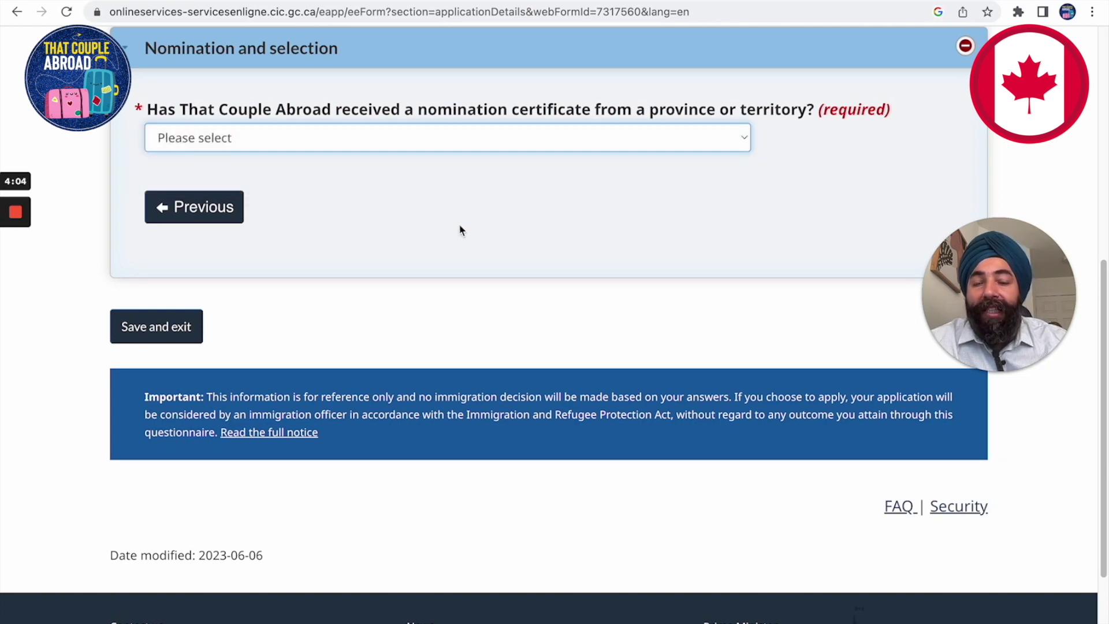
{"action": "left_click", "coordinate": [468, 141]}
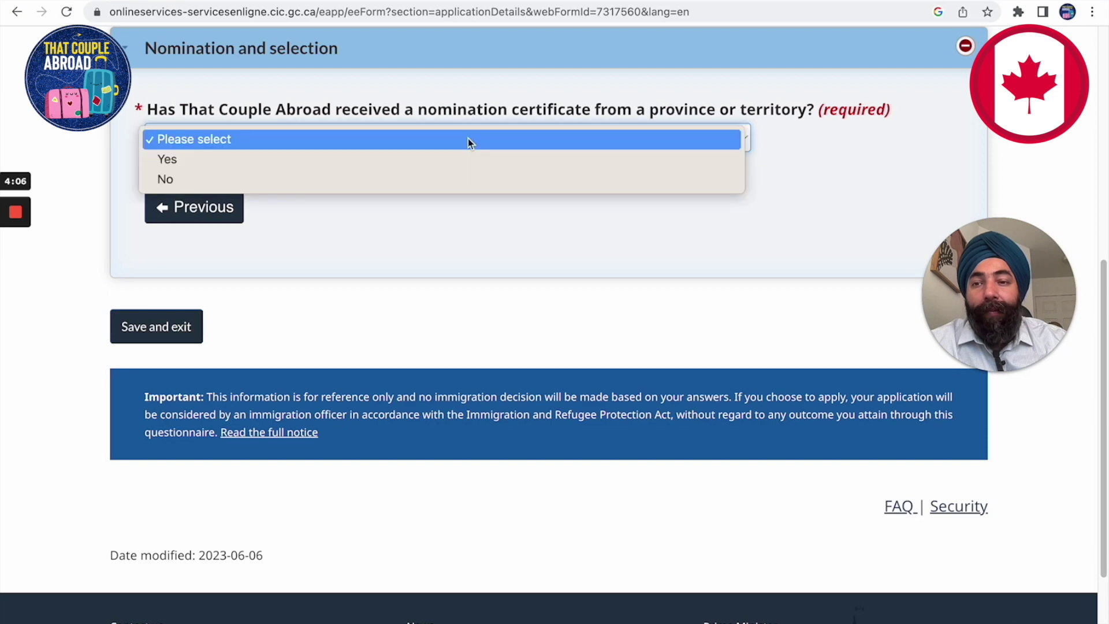
{"action": "left_click", "coordinate": [413, 230]}
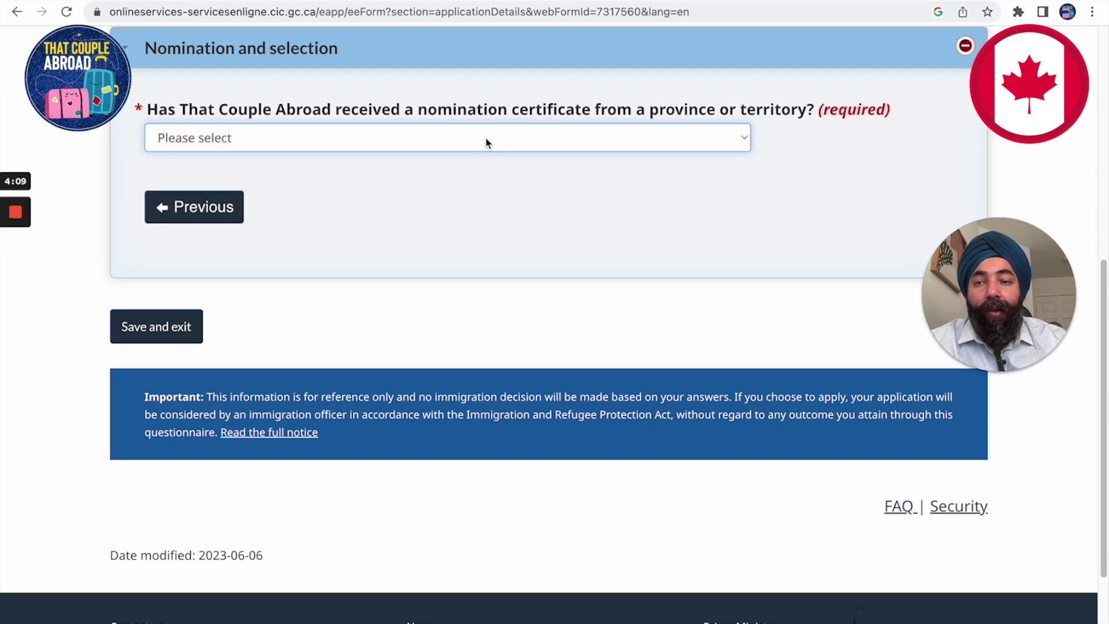
{"action": "left_click", "coordinate": [485, 139]}
{"action": "left_click", "coordinate": [438, 178]}
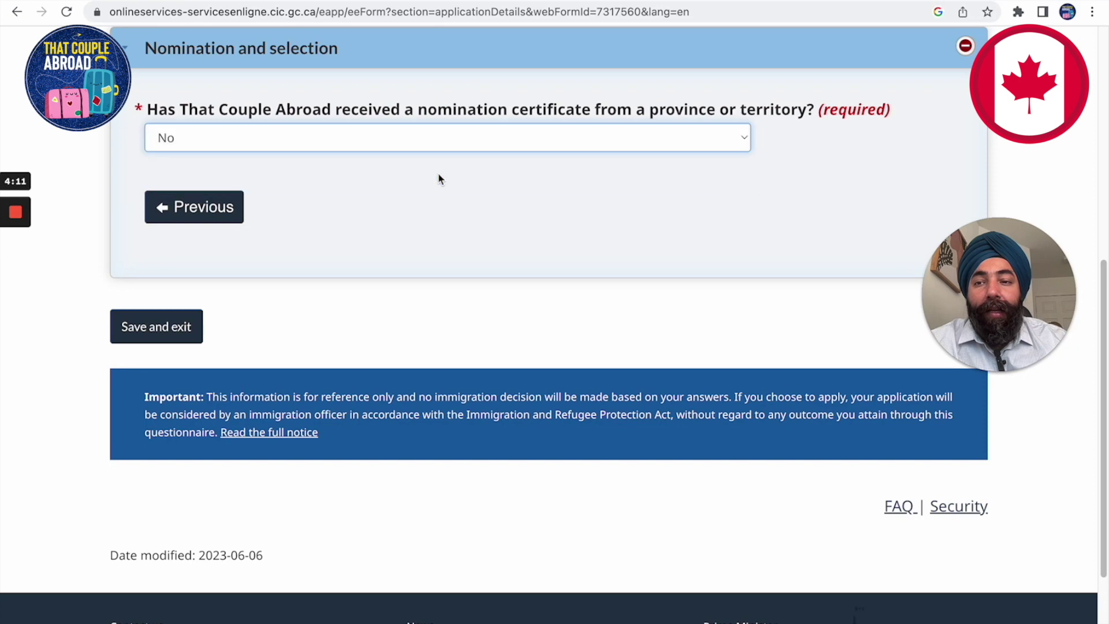
{"action": "scroll", "coordinate": [513, 241], "scroll_direction": "down", "scroll_amount": 3}
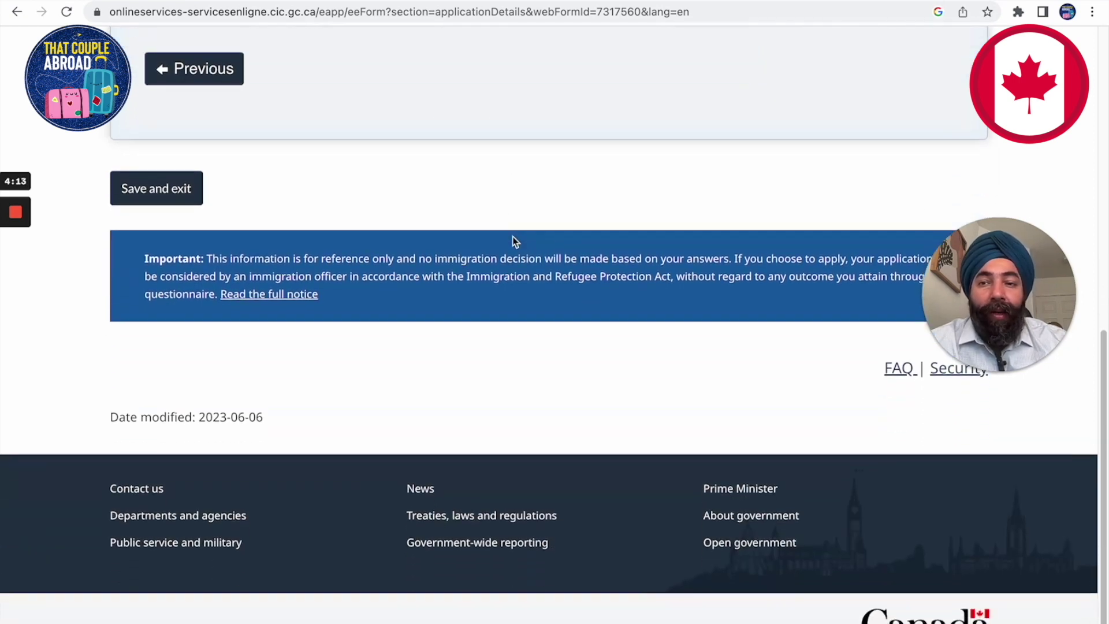
{"action": "left_click", "coordinate": [184, 193]}
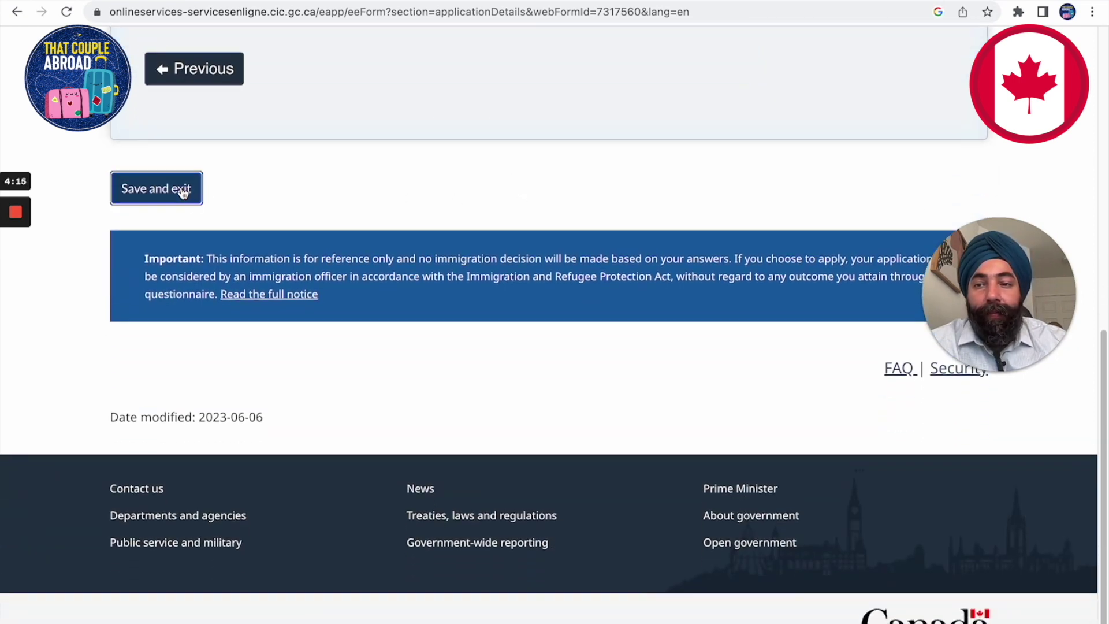
Step: Start the Representative form, answer No to appointing a representative, and save it
{"action": "scroll", "coordinate": [508, 286], "scroll_direction": "down", "scroll_amount": 6}
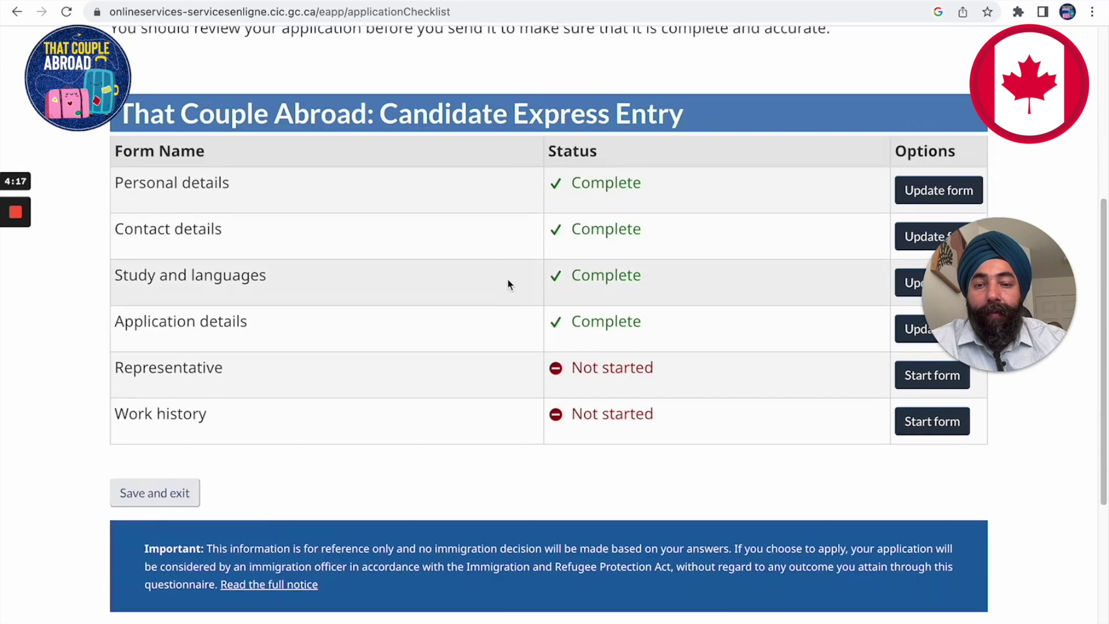
{"action": "scroll", "coordinate": [508, 263], "scroll_direction": "down", "scroll_amount": 2}
{"action": "scroll", "coordinate": [664, 268], "scroll_direction": "down", "scroll_amount": 2}
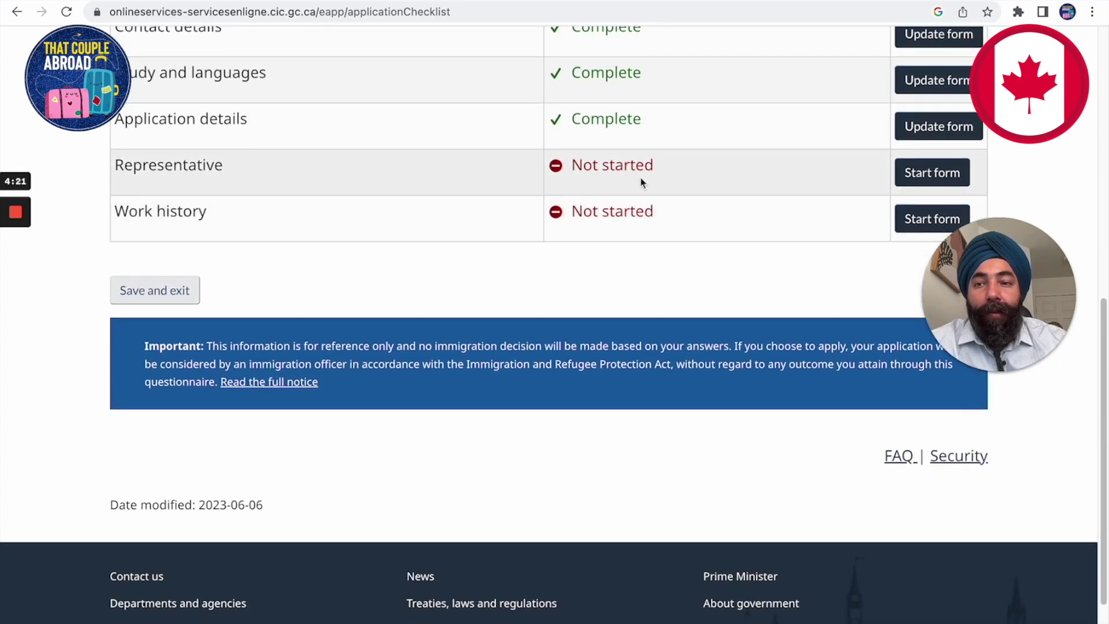
{"action": "left_click", "coordinate": [940, 173]}
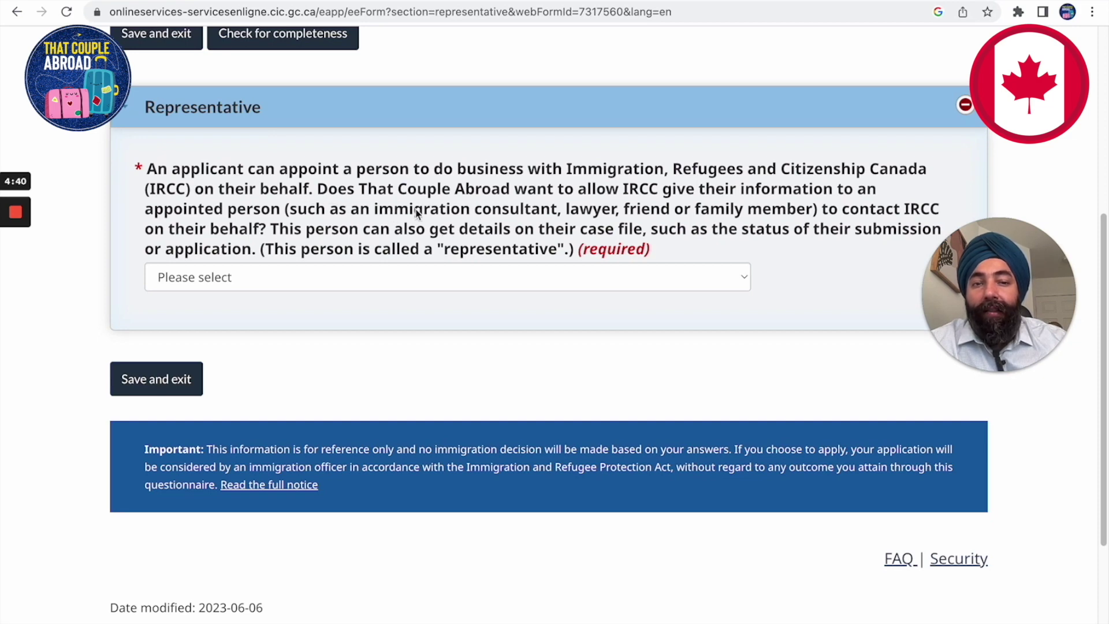
{"action": "left_click", "coordinate": [369, 283]}
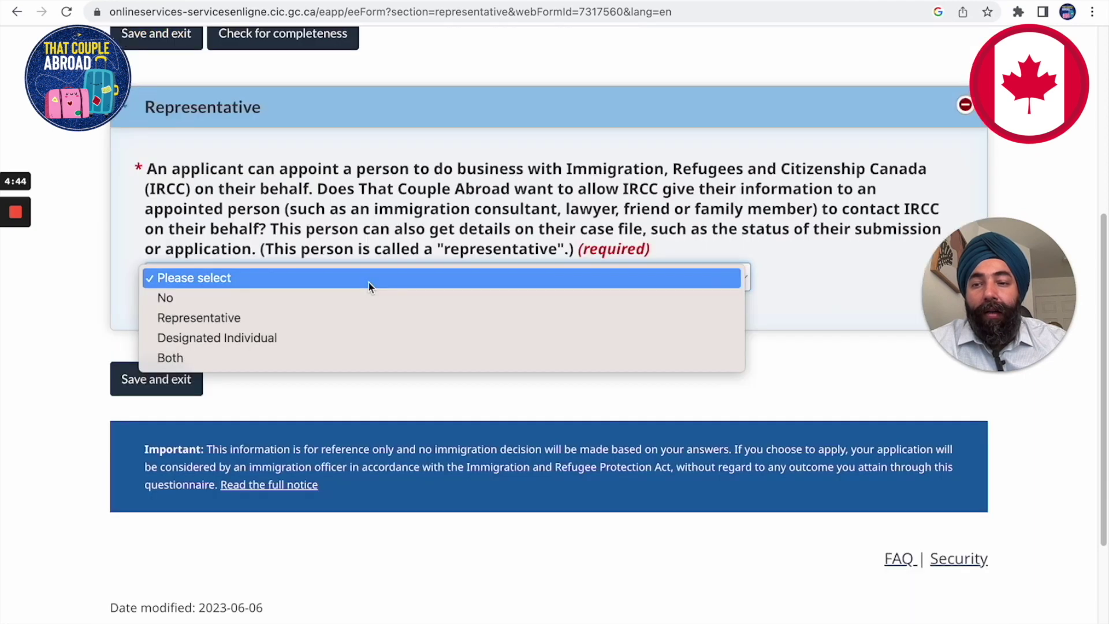
{"action": "left_click", "coordinate": [362, 299]}
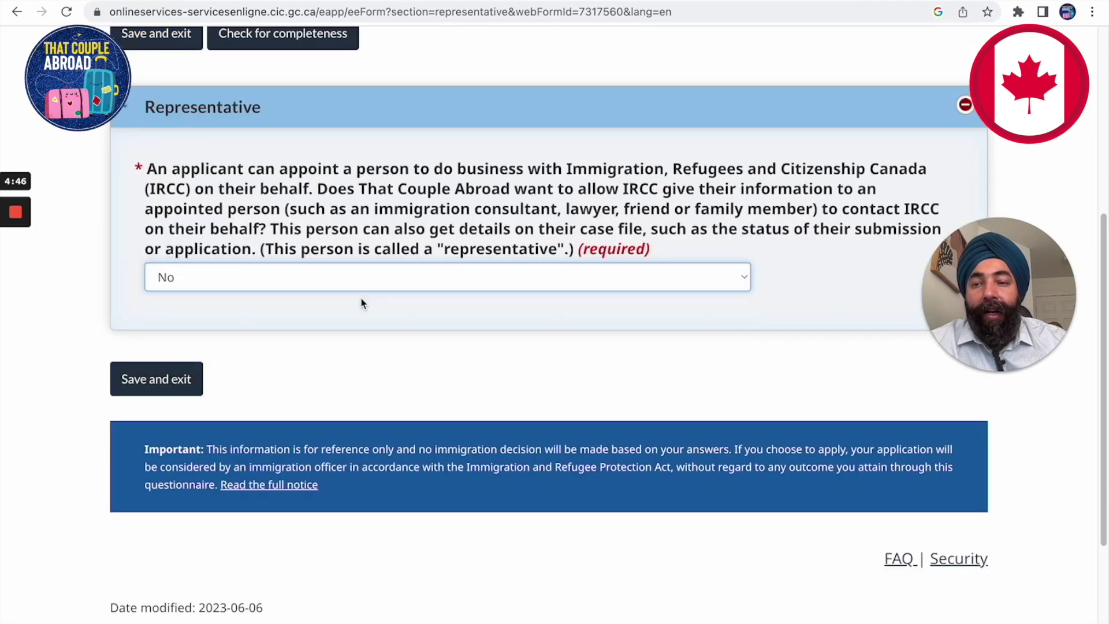
{"action": "scroll", "coordinate": [442, 369], "scroll_direction": "down", "scroll_amount": 2}
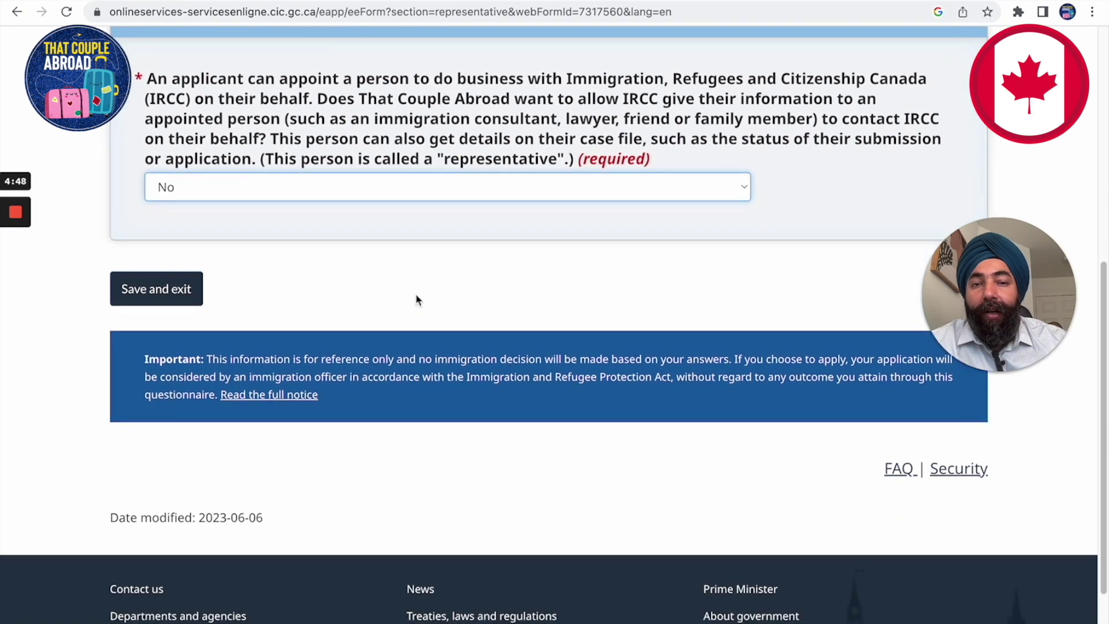
{"action": "scroll", "coordinate": [415, 294], "scroll_direction": "down", "scroll_amount": 2}
{"action": "left_click", "coordinate": [177, 181]}
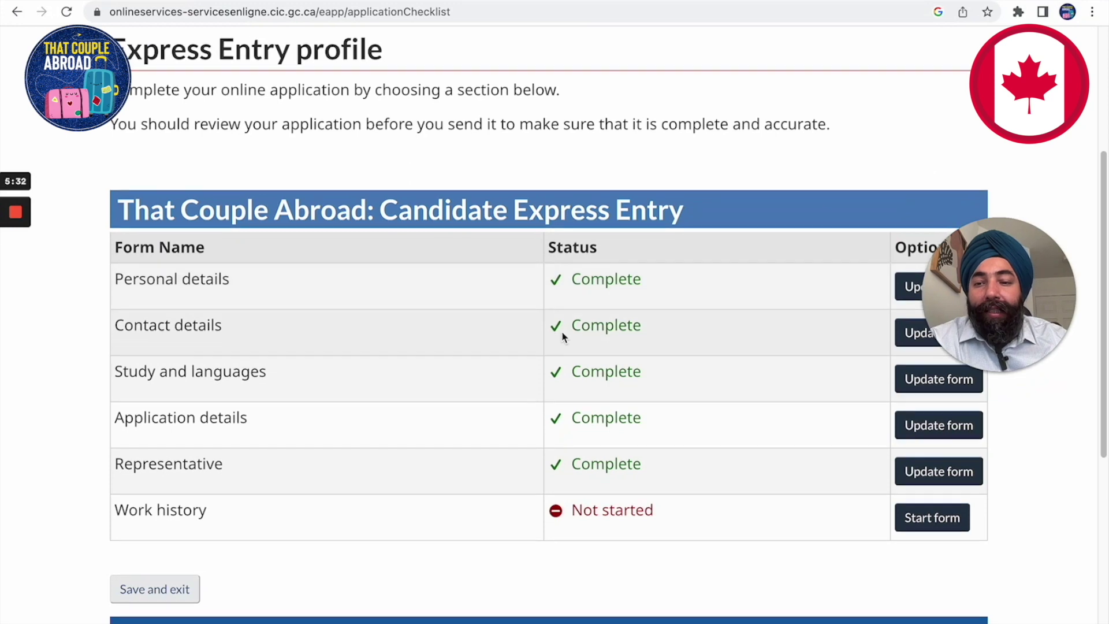
{"action": "scroll", "coordinate": [549, 294], "scroll_direction": "down", "scroll_amount": 1}
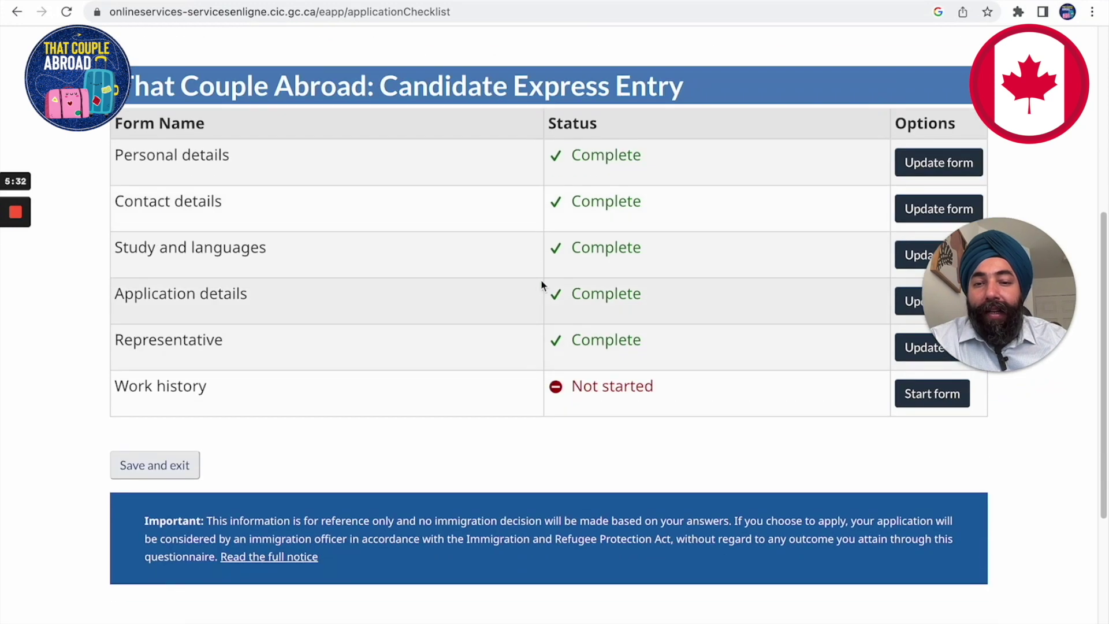
Step: Go to the Work history Occupation section and open the Find your NOC link in a new tab
{"action": "left_click", "coordinate": [943, 396]}
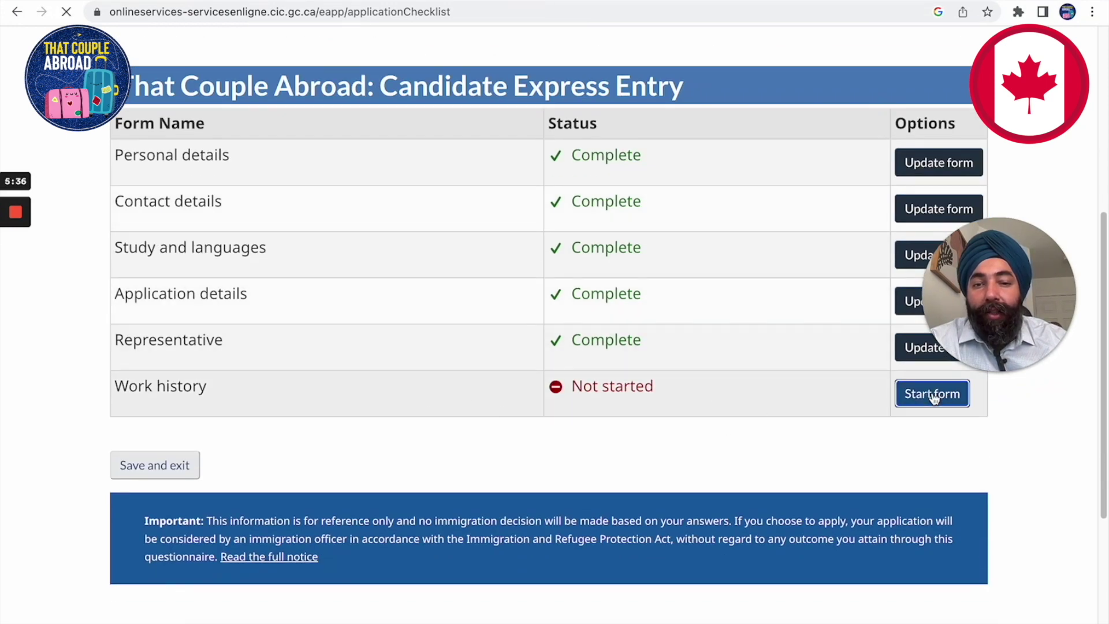
{"action": "scroll", "coordinate": [663, 344], "scroll_direction": "down", "scroll_amount": 5}
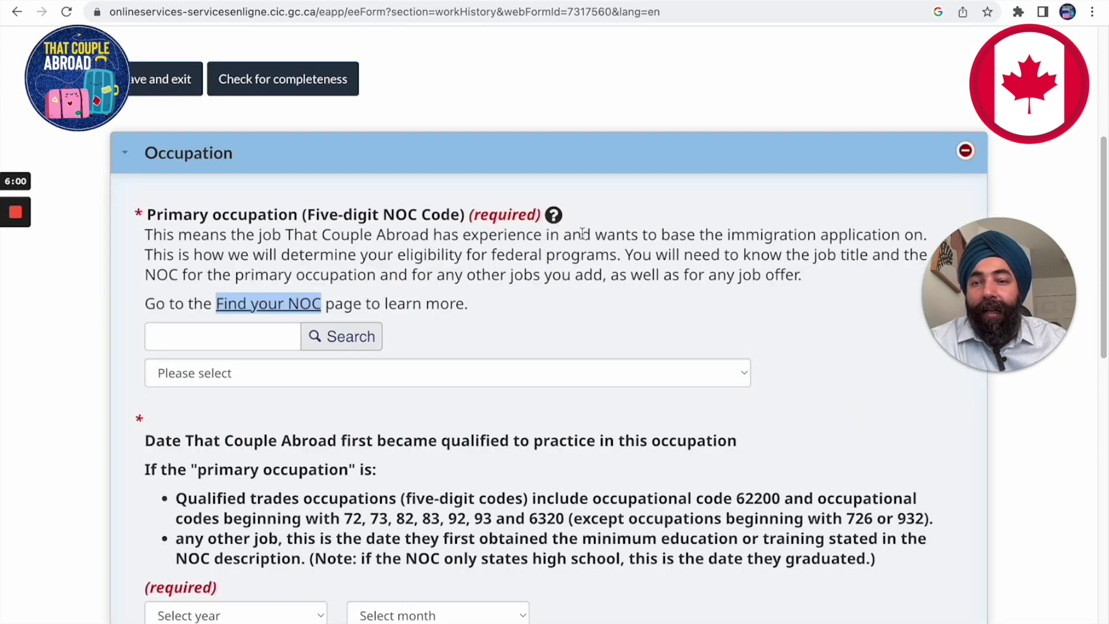
{"action": "scroll", "coordinate": [413, 283], "scroll_direction": "down", "scroll_amount": 1}
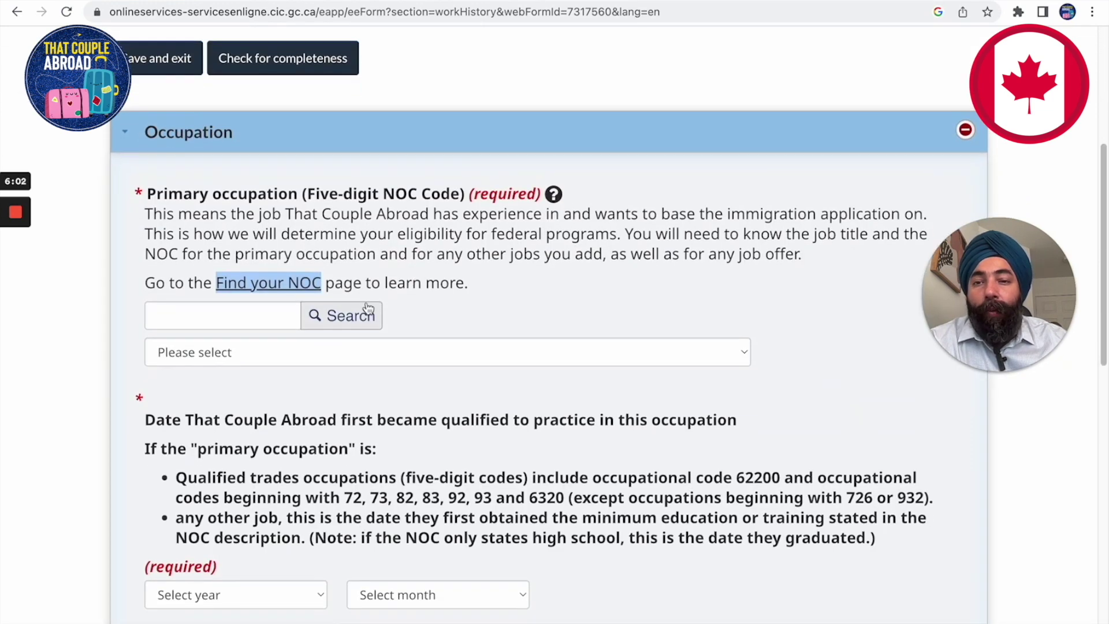
{"action": "scroll", "coordinate": [454, 309], "scroll_direction": "down", "scroll_amount": 1}
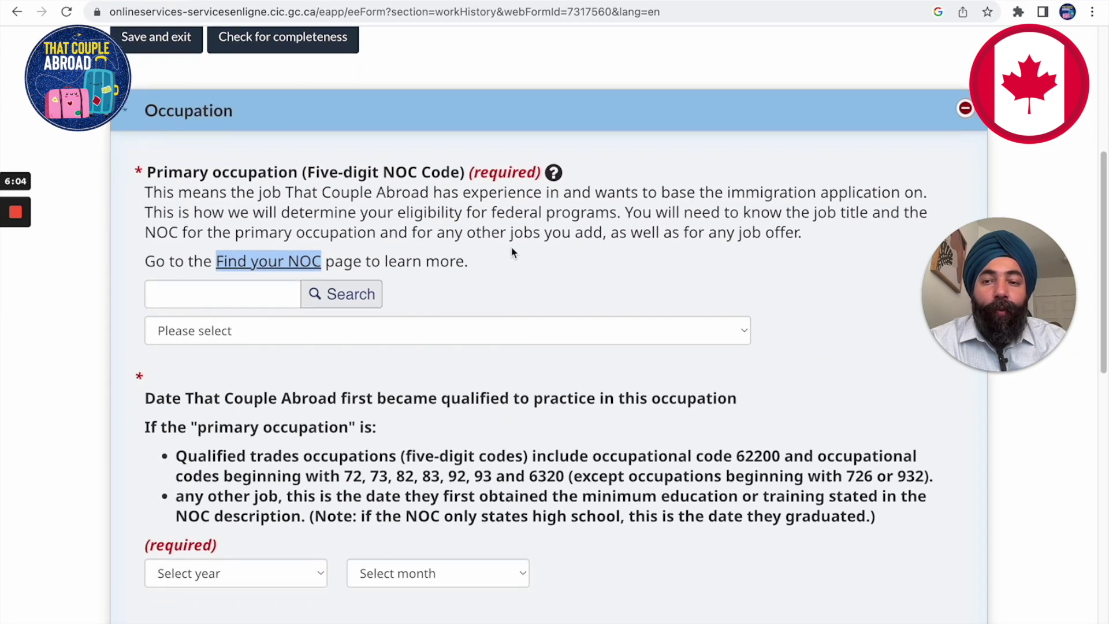
{"action": "right_click", "coordinate": [294, 268]}
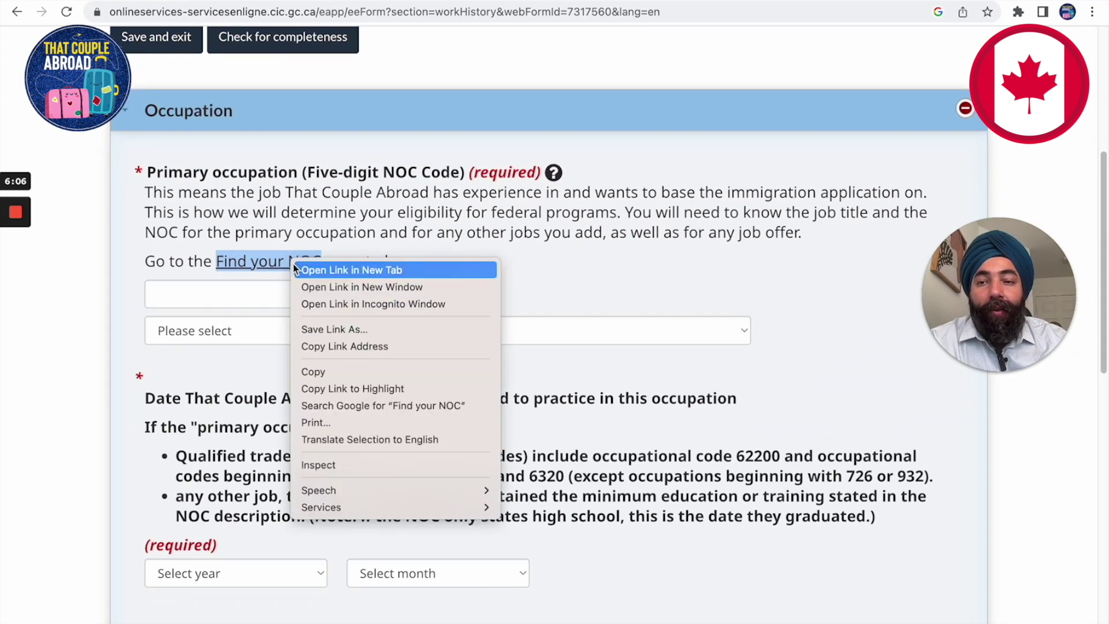
{"action": "left_click", "coordinate": [341, 270]}
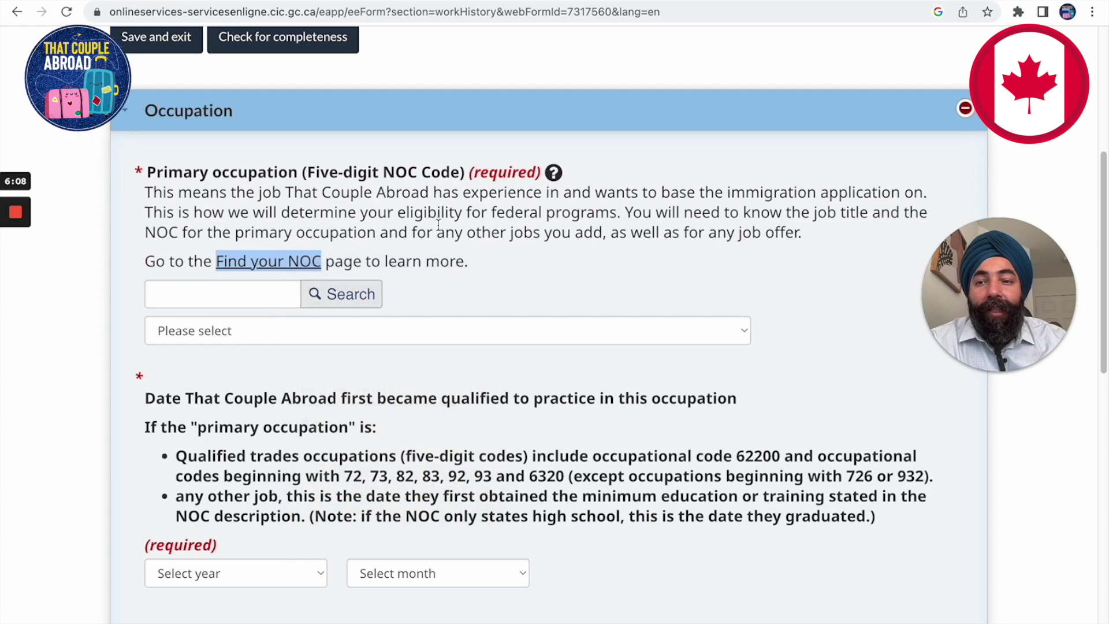
Step: Filter the NOC table by 'Datab' to find 21223, Database analysts and data administrators, then return to the form
{"action": "left_click", "coordinate": [376, 2]}
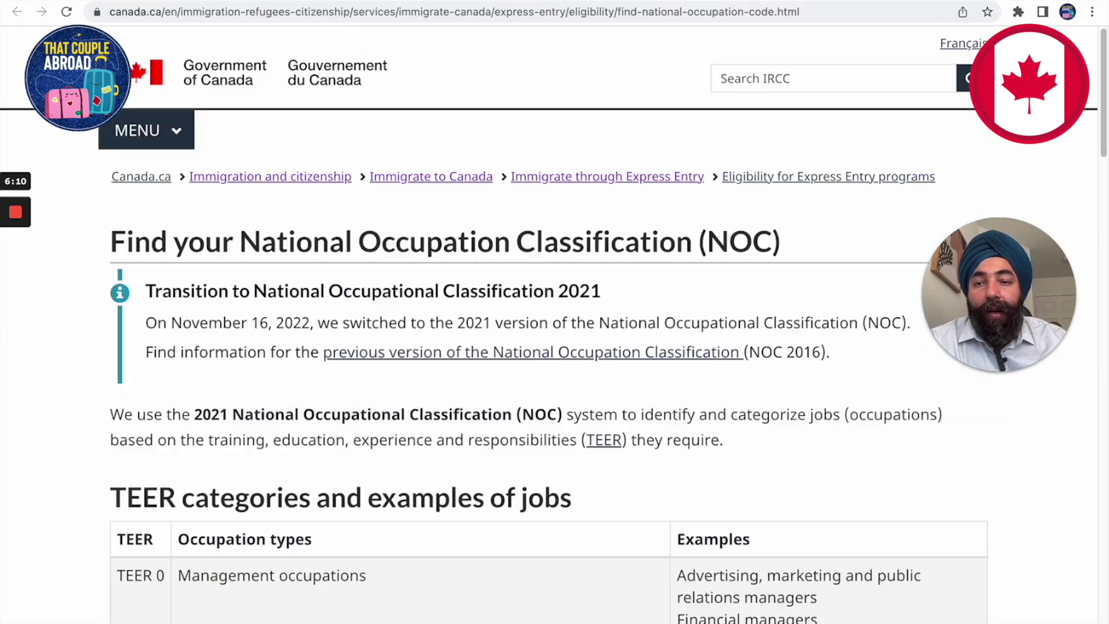
{"action": "scroll", "coordinate": [503, 265], "scroll_direction": "down", "scroll_amount": 15}
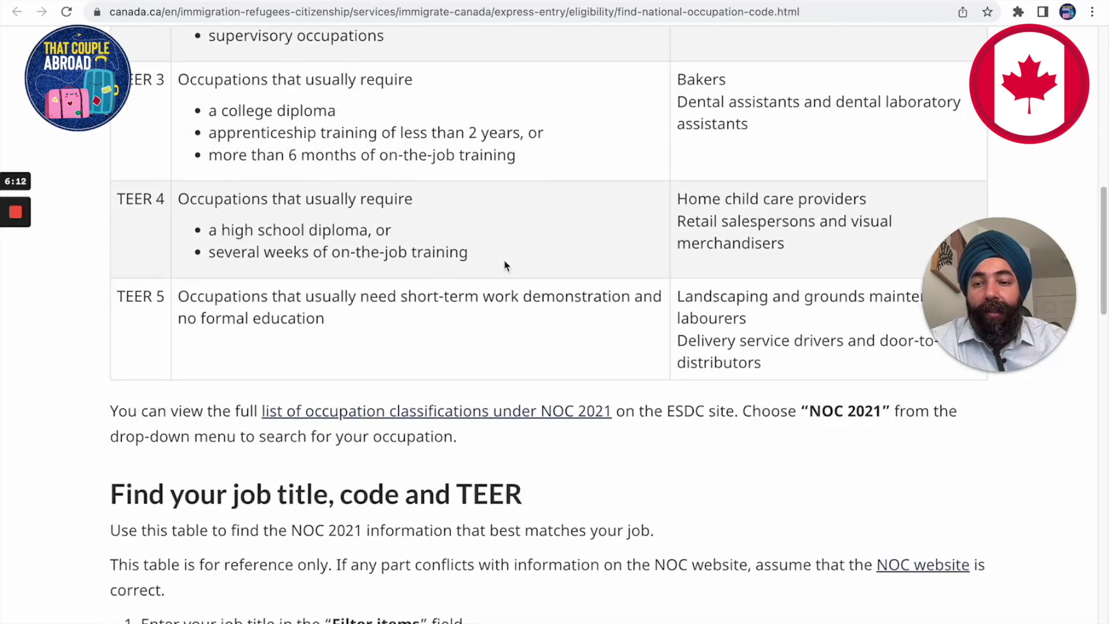
{"action": "scroll", "coordinate": [504, 261], "scroll_direction": "down", "scroll_amount": 9}
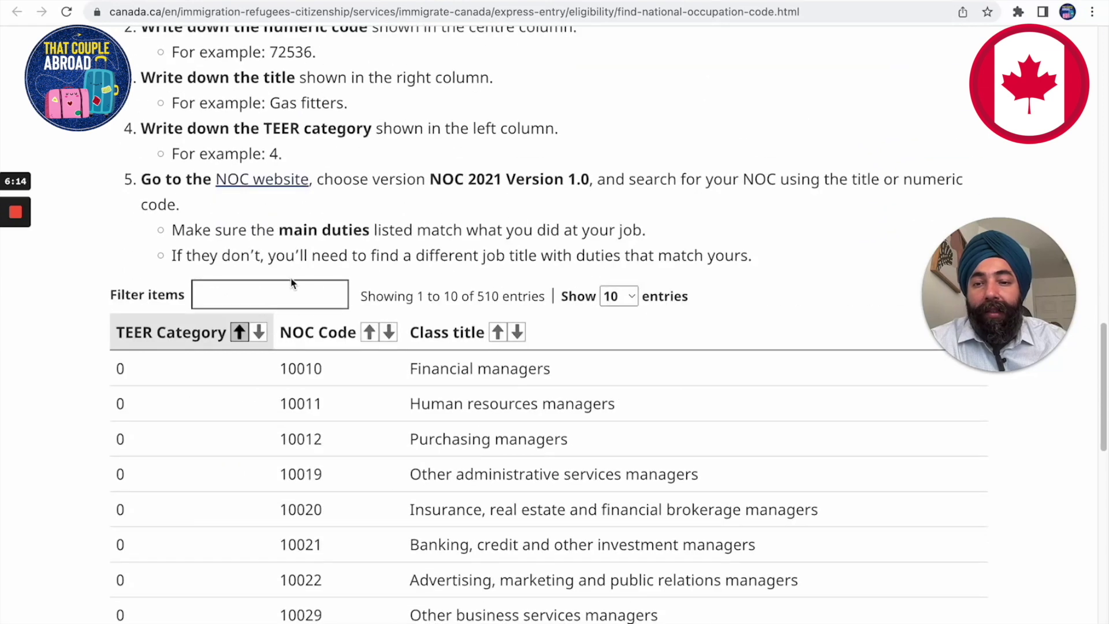
{"action": "left_click", "coordinate": [284, 287]}
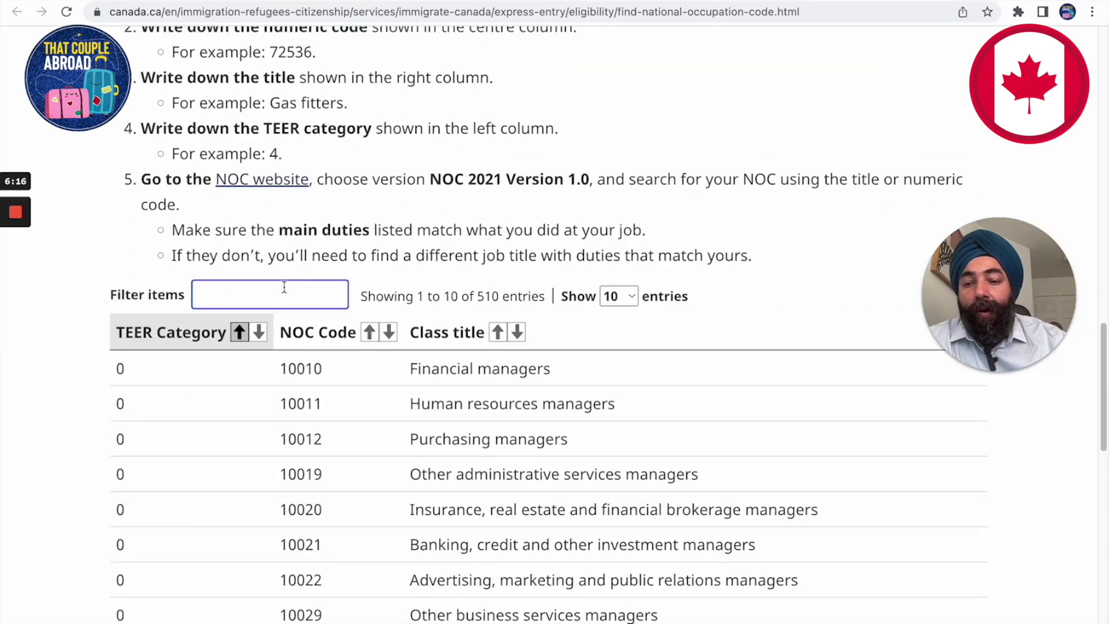
{"action": "type", "text": "Datab"}
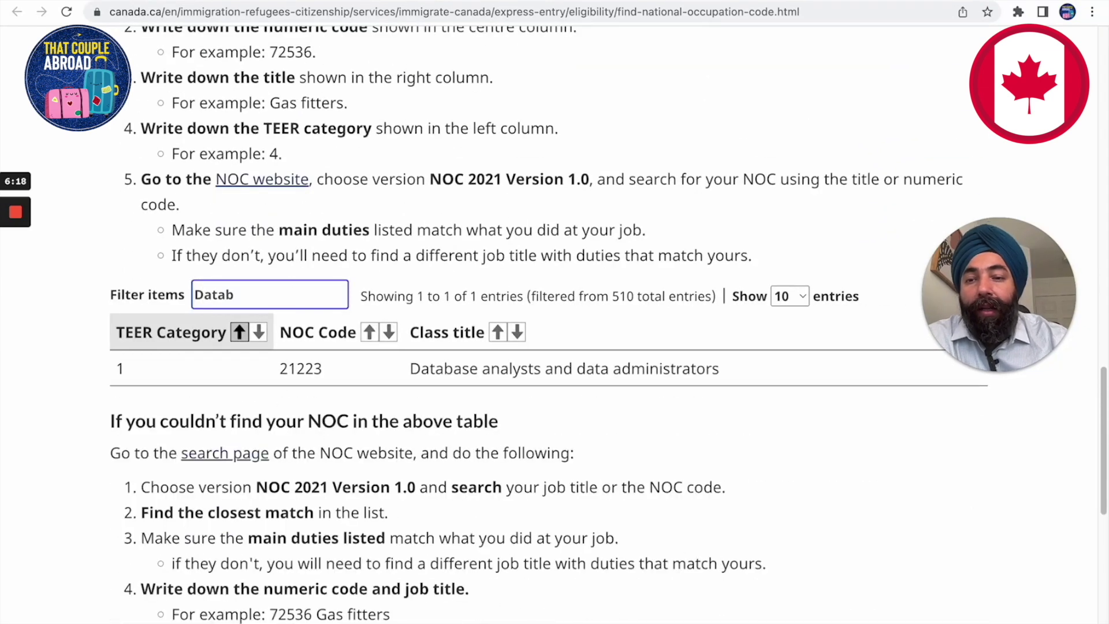
{"action": "double_click", "coordinate": [313, 370]}
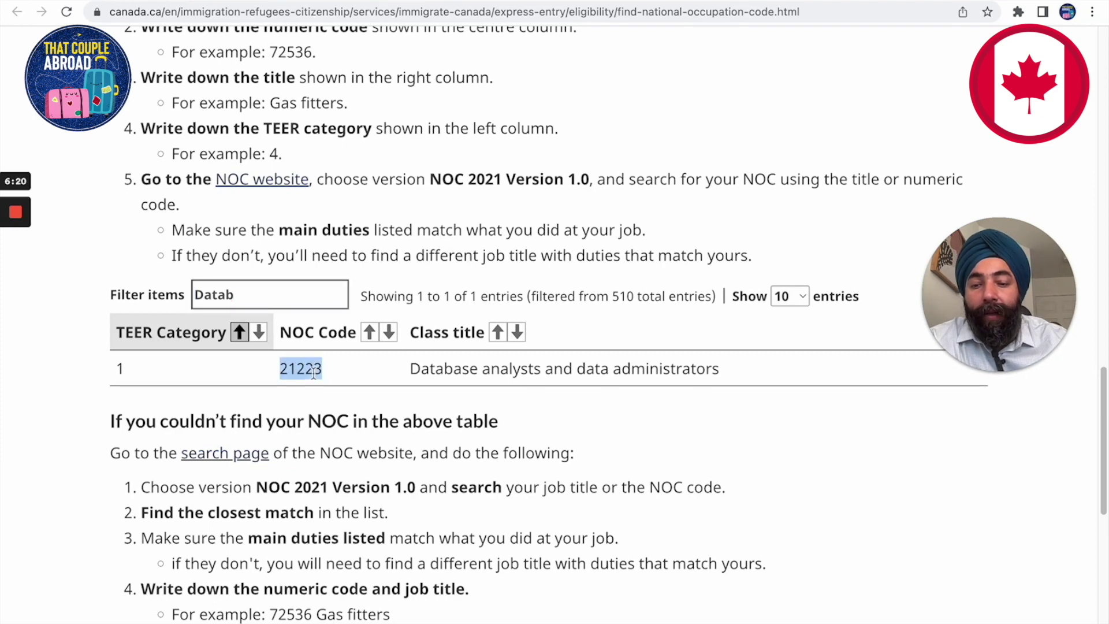
{"action": "key", "text": "ctrl+Tab"}
Step: Choose 21231 - Software engineers and designers as the primary occupation
{"action": "scroll", "coordinate": [264, 222], "scroll_direction": "down", "scroll_amount": 3}
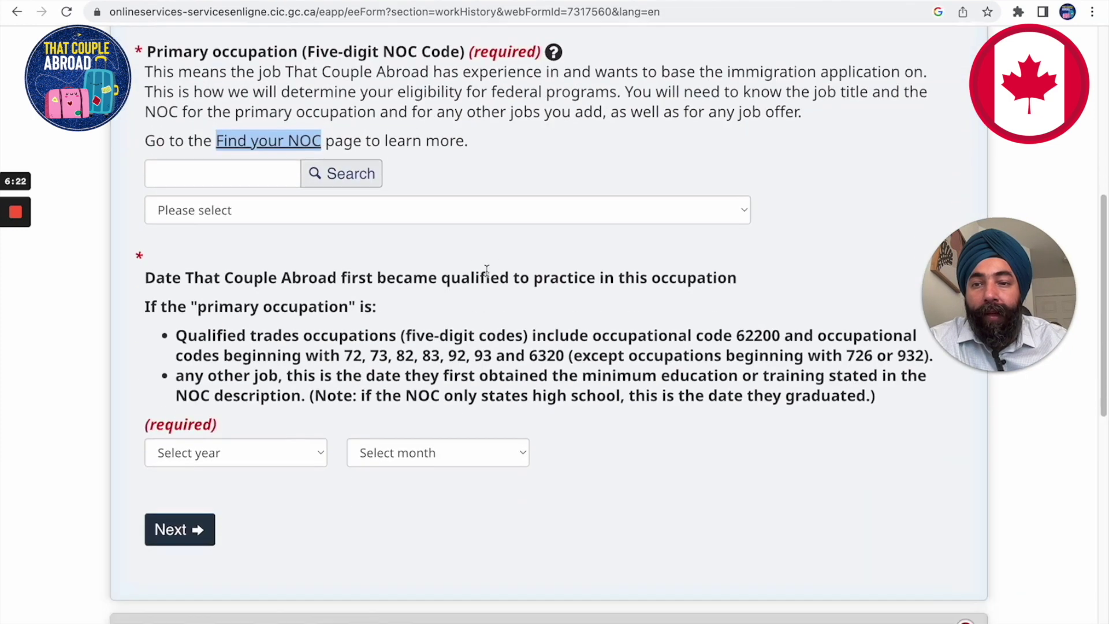
{"action": "left_click", "coordinate": [264, 223]}
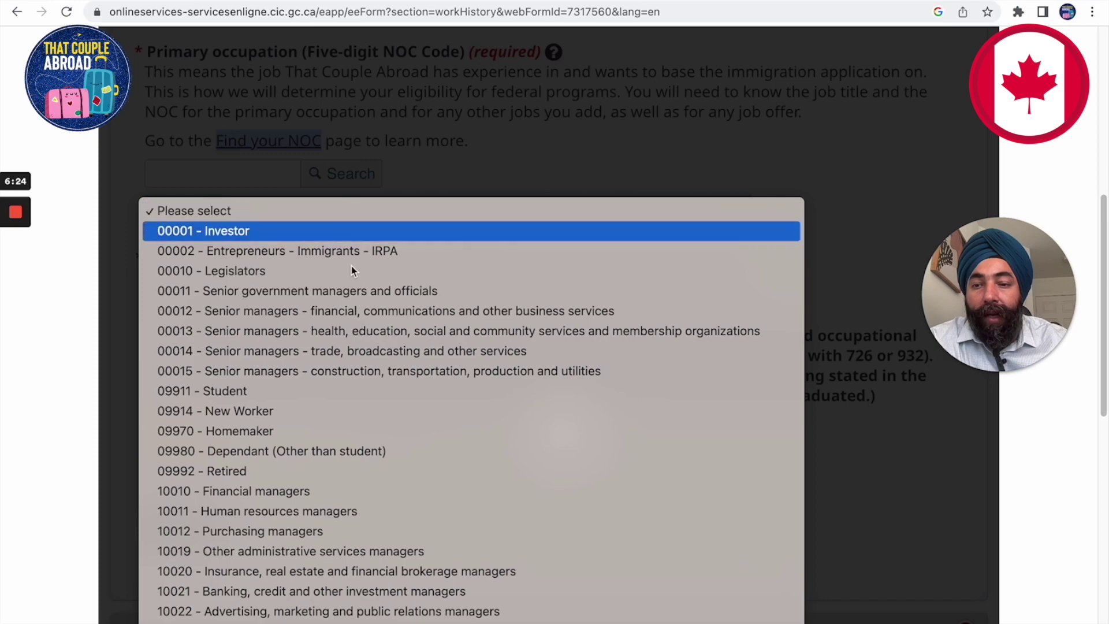
{"action": "scroll", "coordinate": [381, 407], "scroll_direction": "down", "scroll_amount": 15}
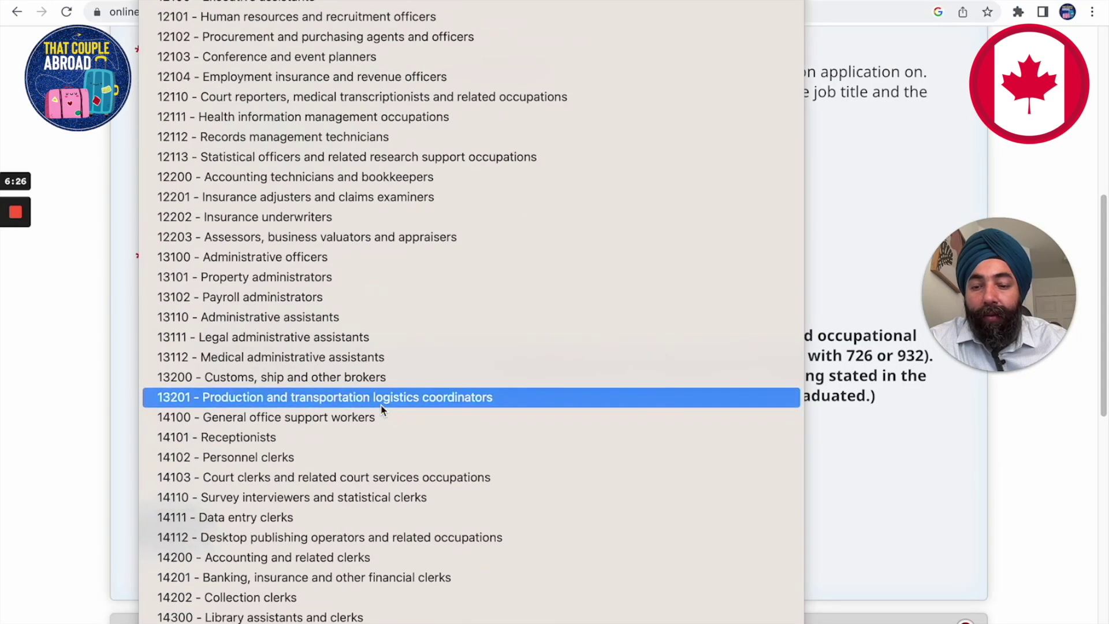
{"action": "scroll", "coordinate": [381, 409], "scroll_direction": "down", "scroll_amount": 20}
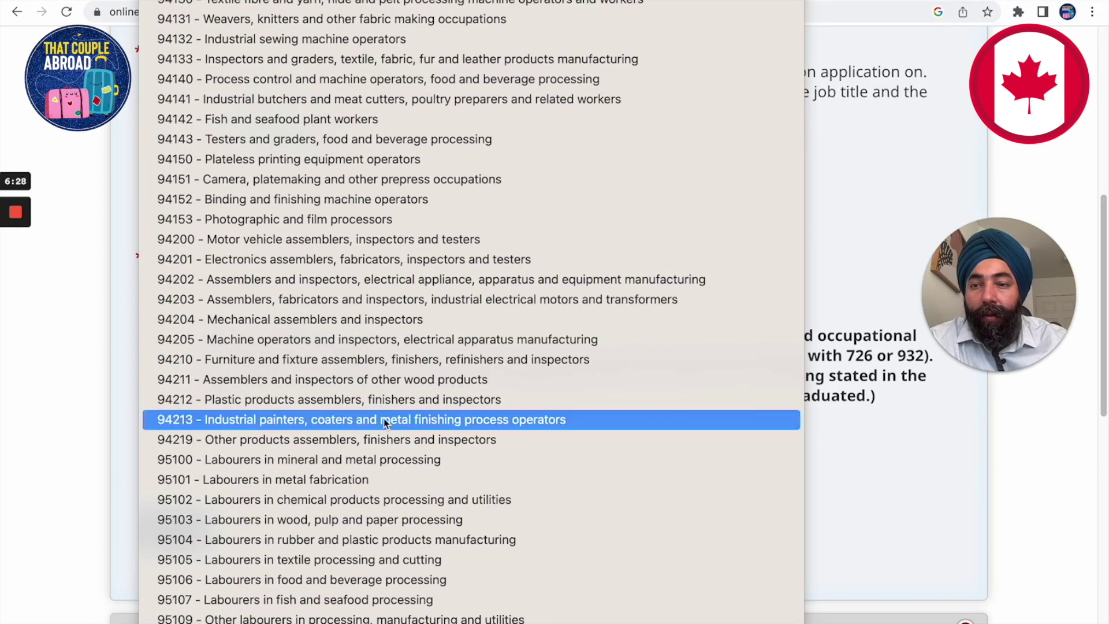
{"action": "scroll", "coordinate": [381, 410], "scroll_direction": "up", "scroll_amount": 20}
{"action": "scroll", "coordinate": [380, 412], "scroll_direction": "up", "scroll_amount": 20}
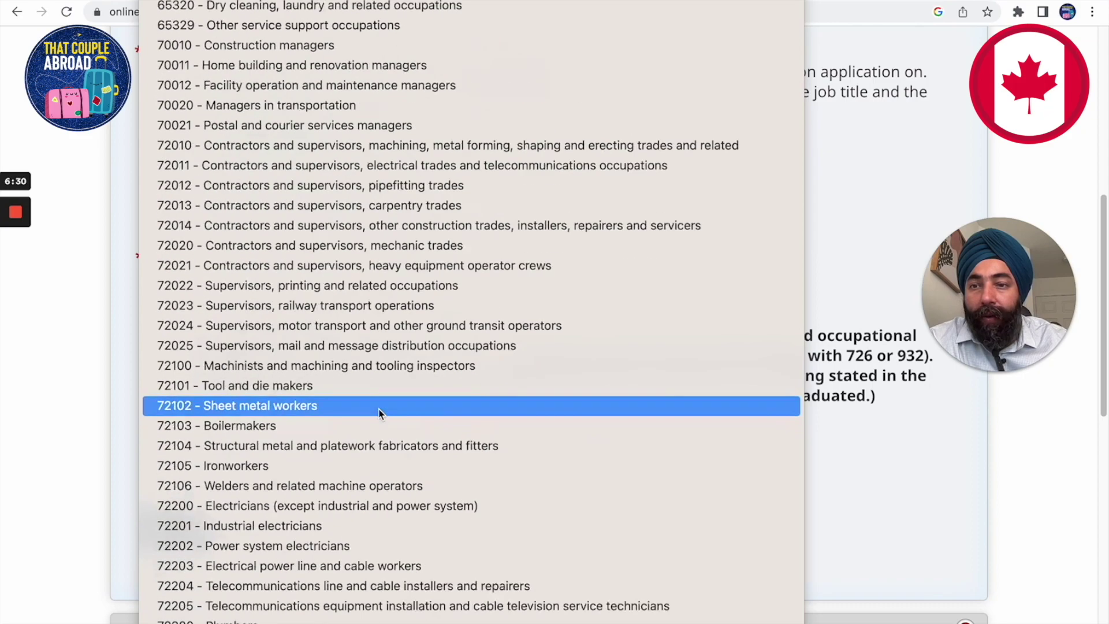
{"action": "scroll", "coordinate": [397, 441], "scroll_direction": "up", "scroll_amount": 20}
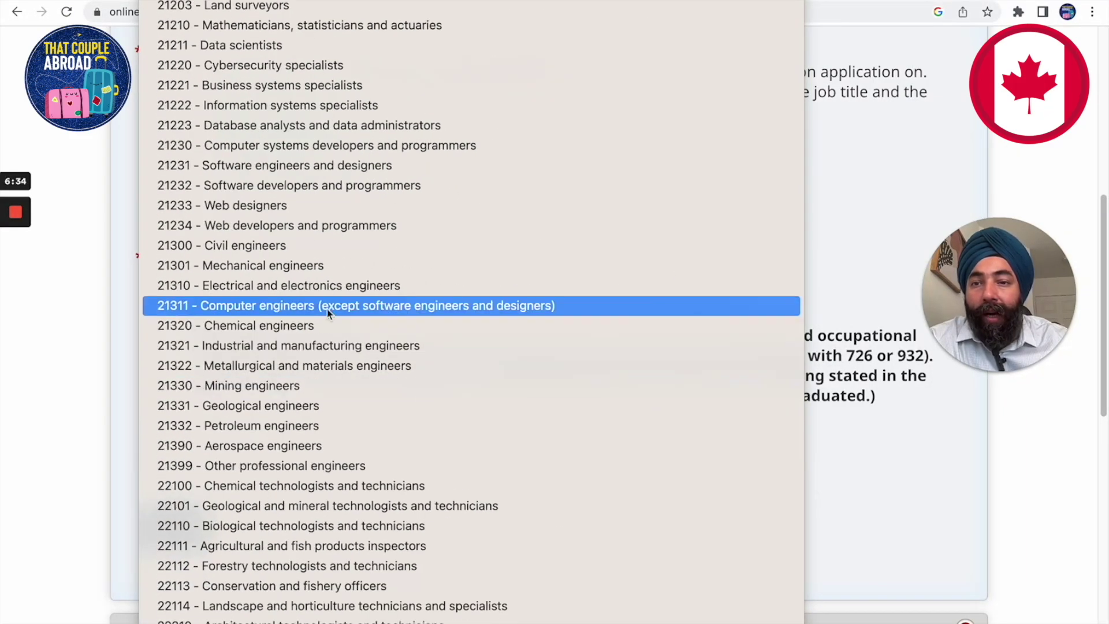
{"action": "left_click", "coordinate": [335, 165]}
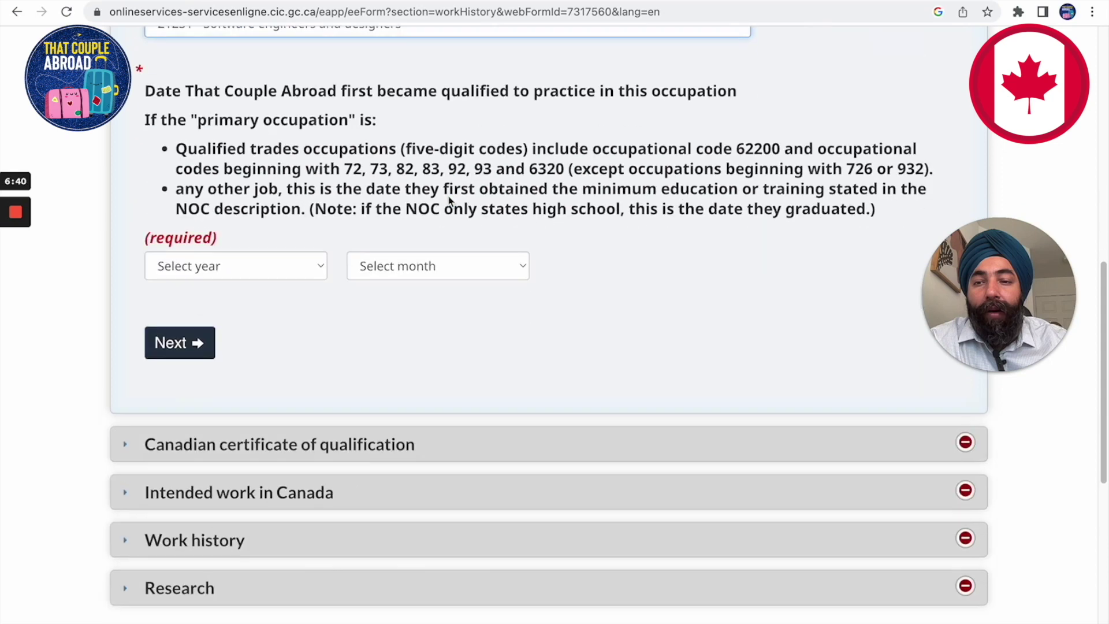
Step: Set the qualification date to June 2014 and continue to the next section
{"action": "scroll", "coordinate": [391, 203], "scroll_direction": "up", "scroll_amount": 2}
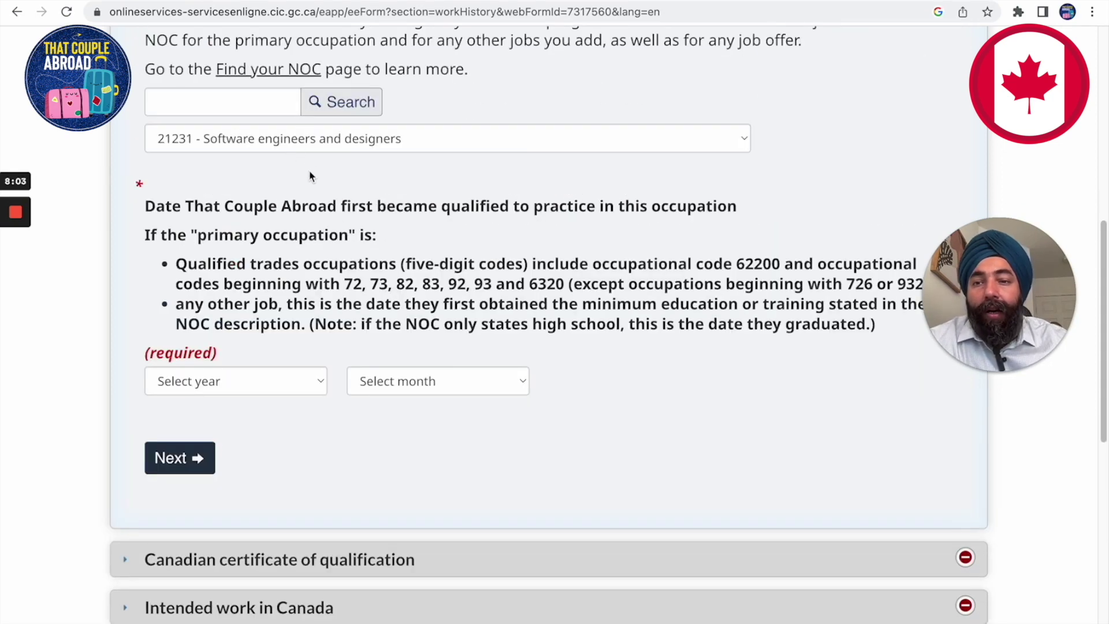
{"action": "scroll", "coordinate": [398, 286], "scroll_direction": "down", "scroll_amount": 2}
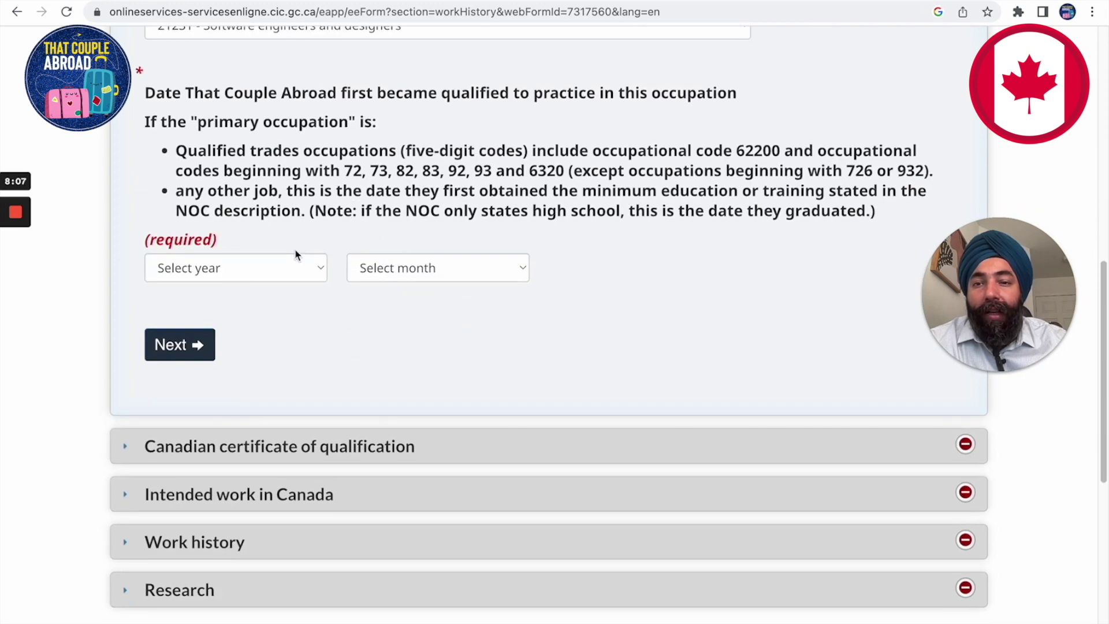
{"action": "left_click", "coordinate": [295, 267]}
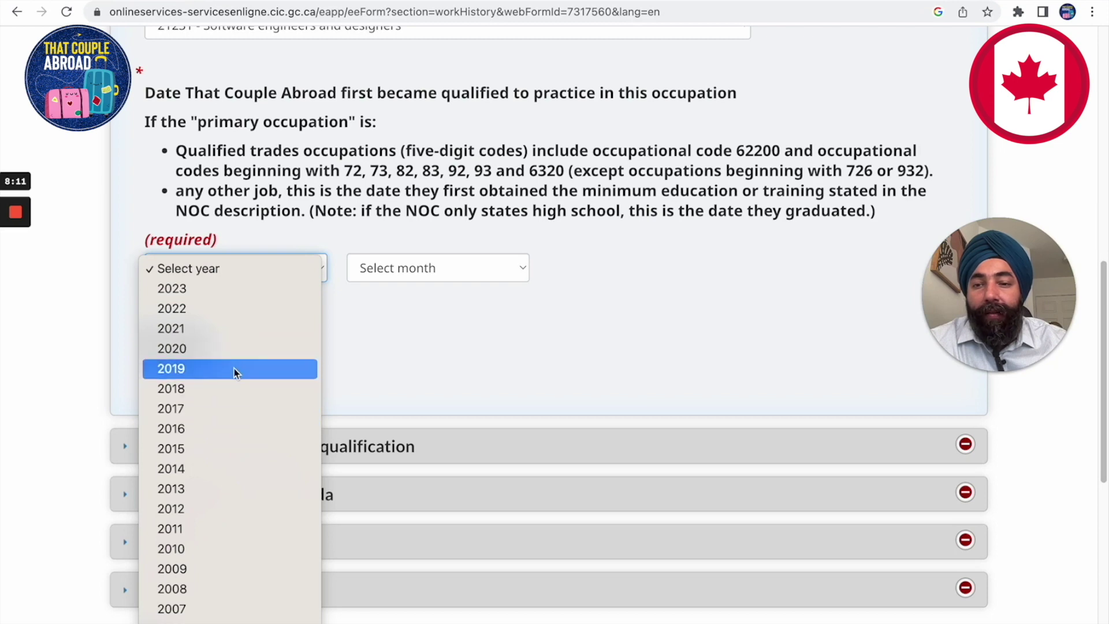
{"action": "left_click", "coordinate": [221, 469]}
{"action": "scroll", "coordinate": [342, 307], "scroll_direction": "up", "scroll_amount": 1}
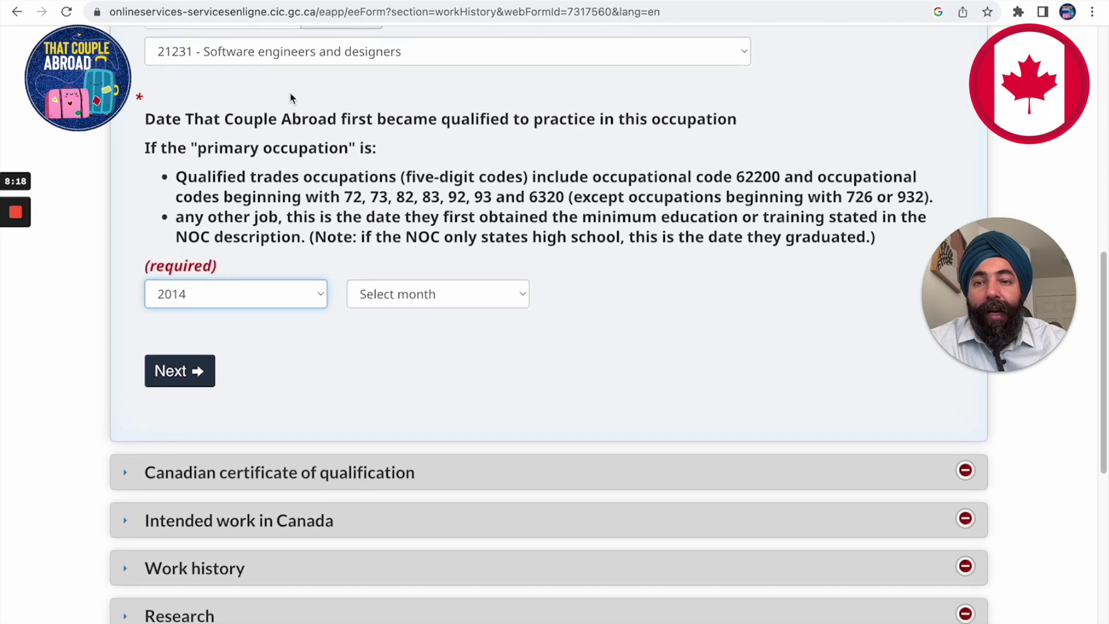
{"action": "left_click", "coordinate": [433, 294]}
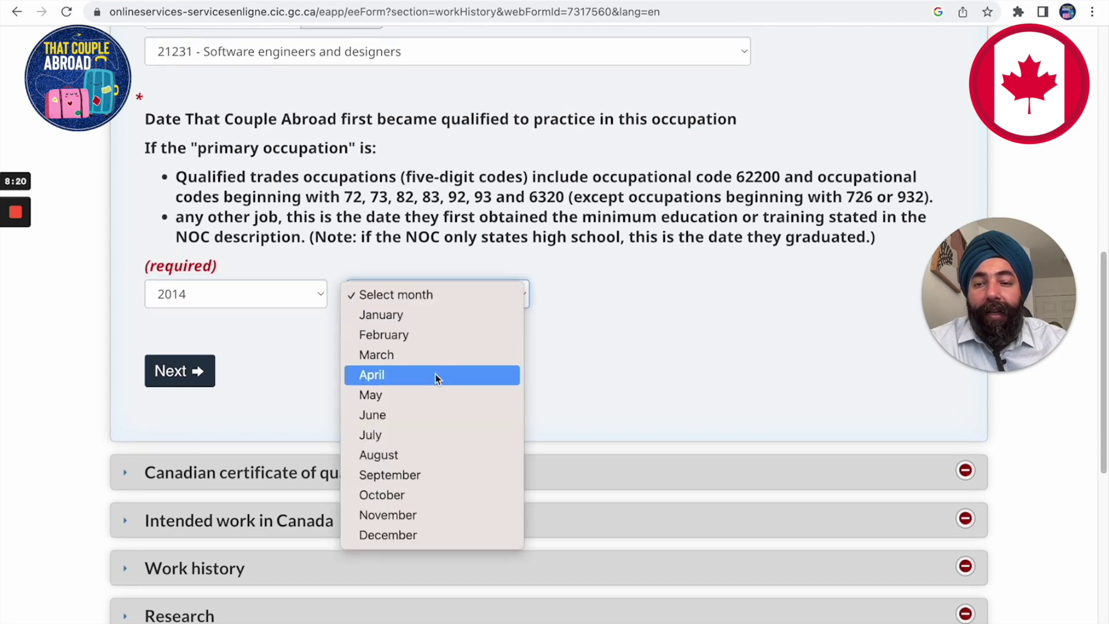
{"action": "left_click", "coordinate": [420, 415]}
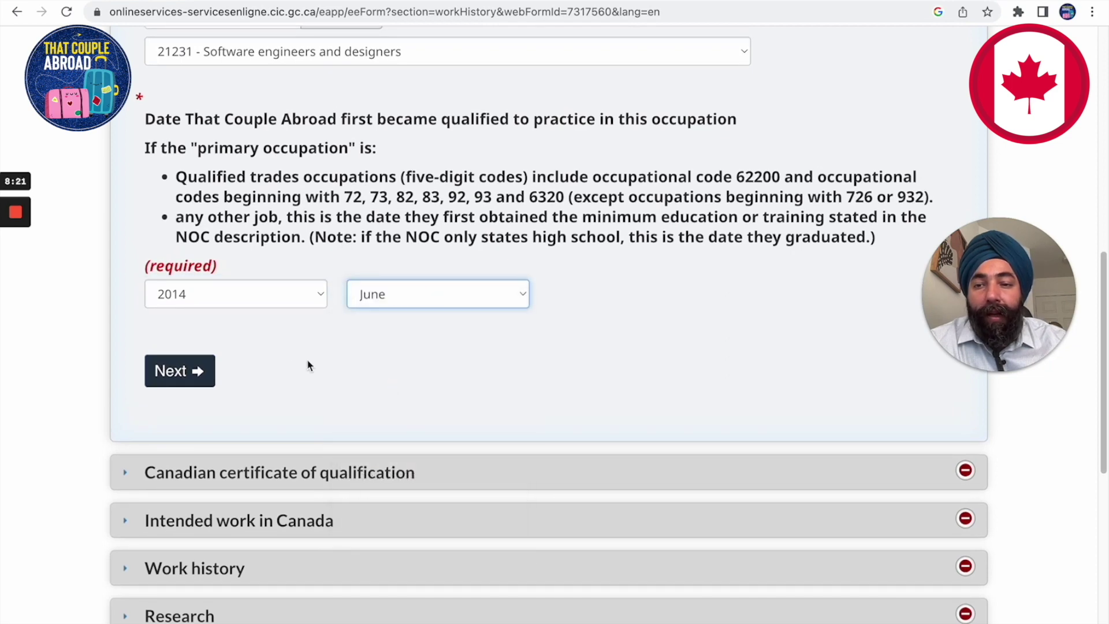
{"action": "left_click", "coordinate": [197, 373]}
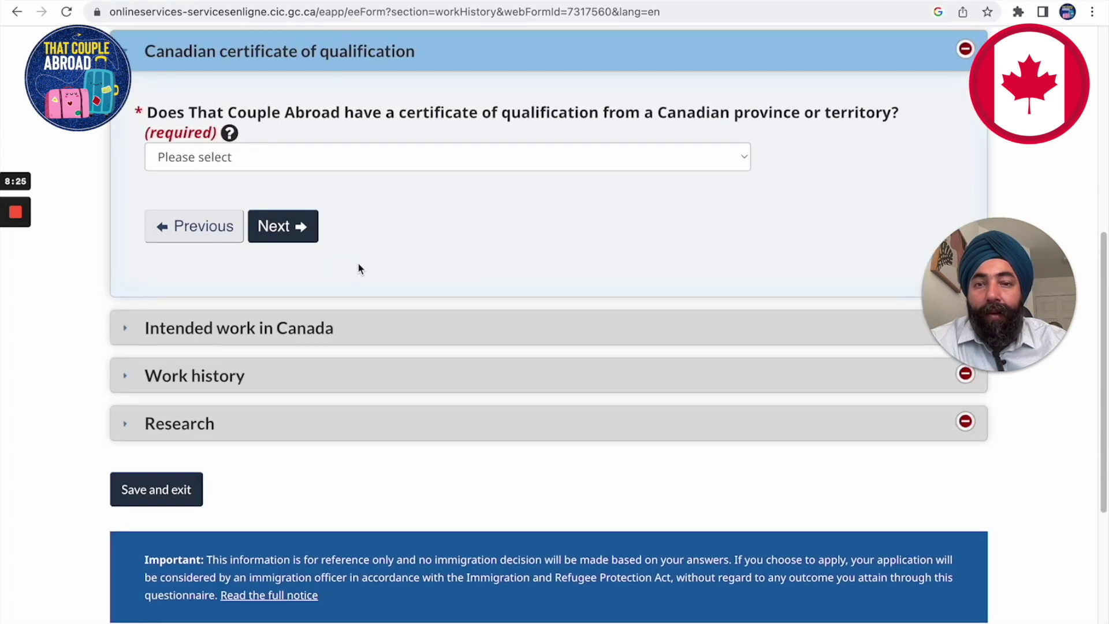
Step: Answer No to the Canadian certificate of qualification and move on to the job-offer question
{"action": "scroll", "coordinate": [358, 261], "scroll_direction": "up", "scroll_amount": 1}
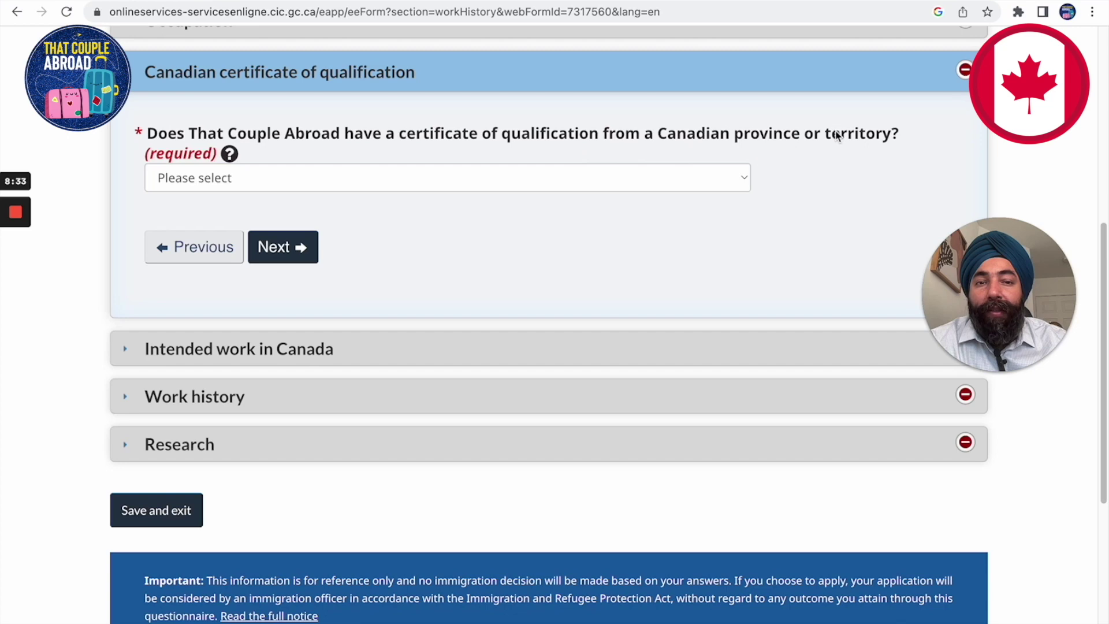
{"action": "left_click", "coordinate": [674, 181]}
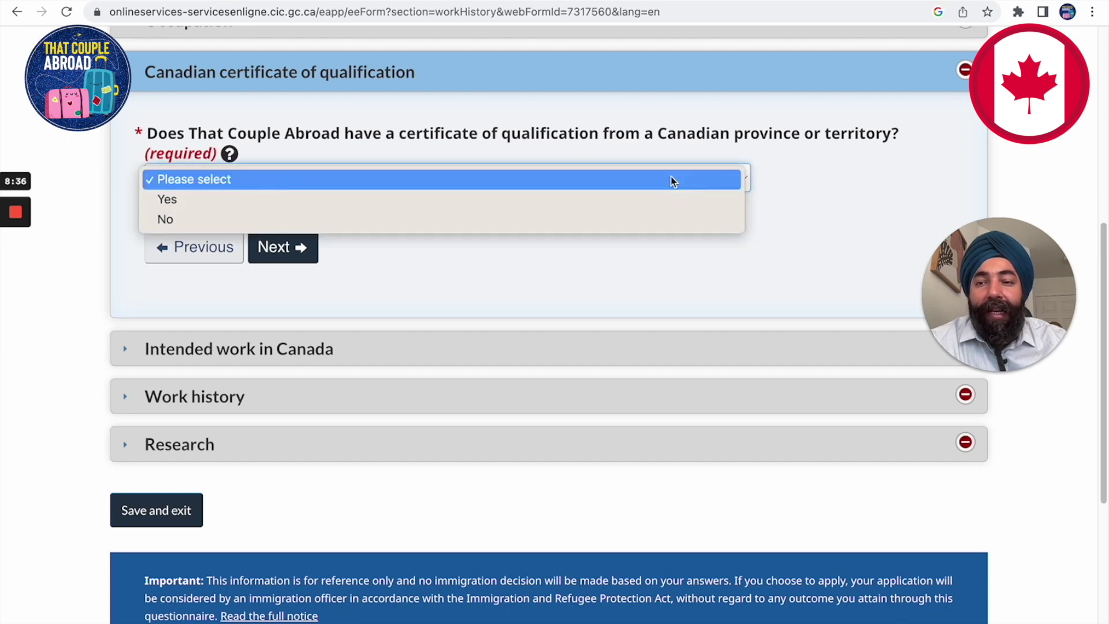
{"action": "left_click", "coordinate": [618, 220]}
{"action": "left_click", "coordinate": [301, 257]}
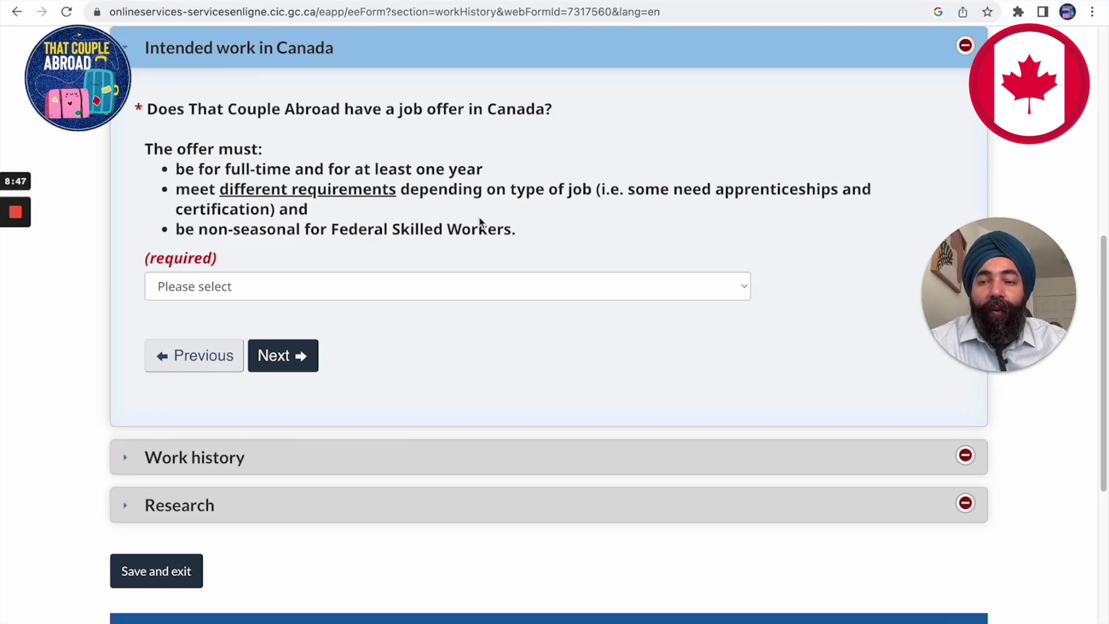
{"action": "left_click", "coordinate": [472, 284]}
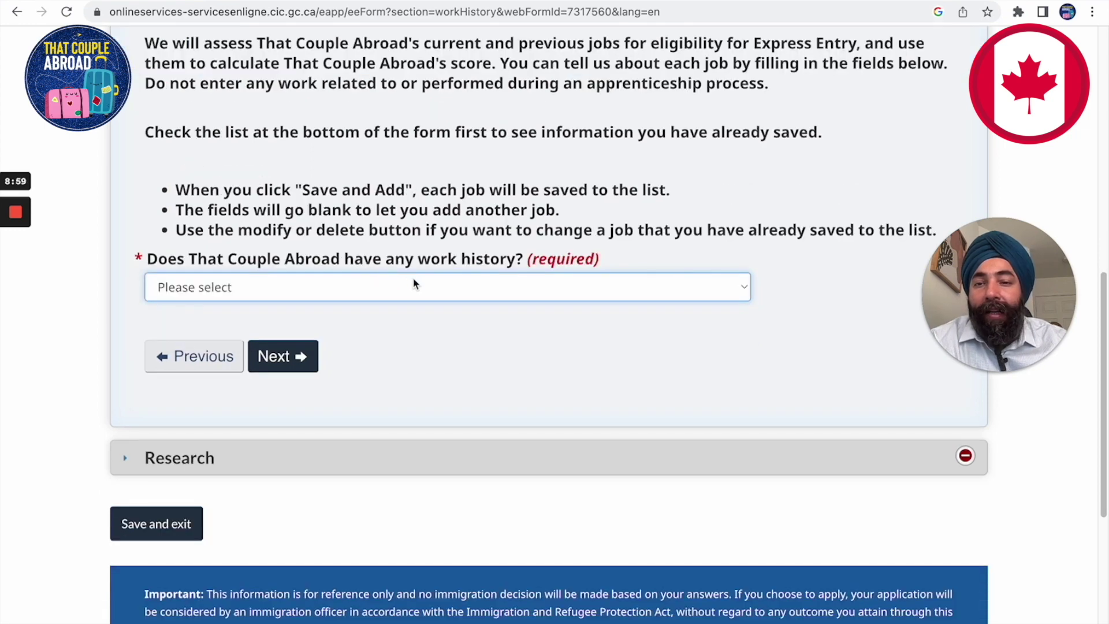
Step: Answer Yes to work history and mark a current job starting August 2014
{"action": "left_click", "coordinate": [433, 285]}
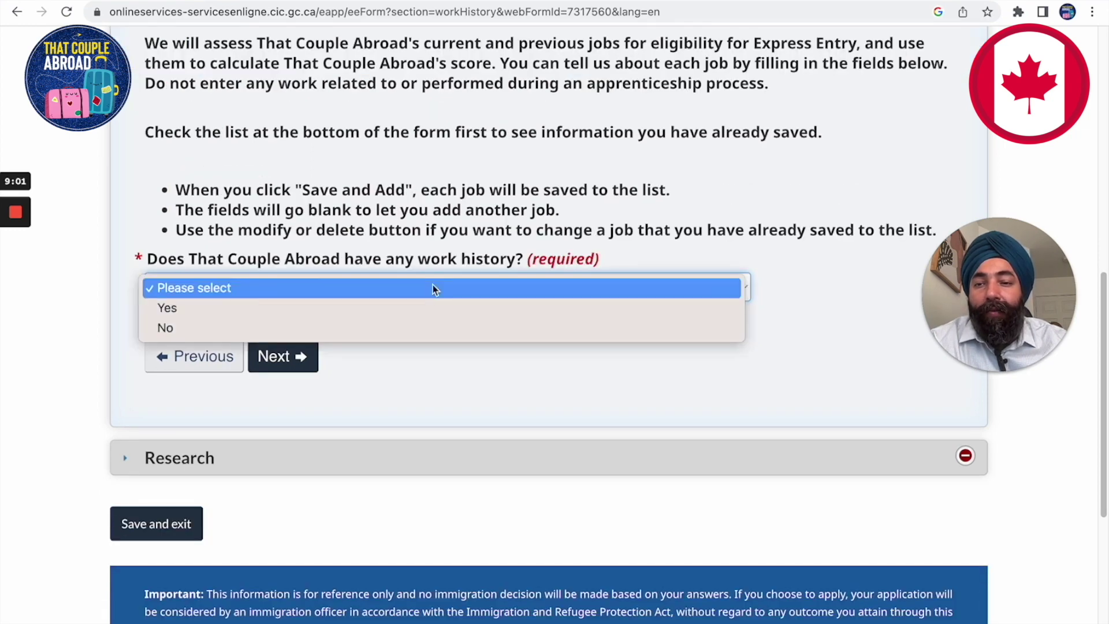
{"action": "left_click", "coordinate": [405, 309]}
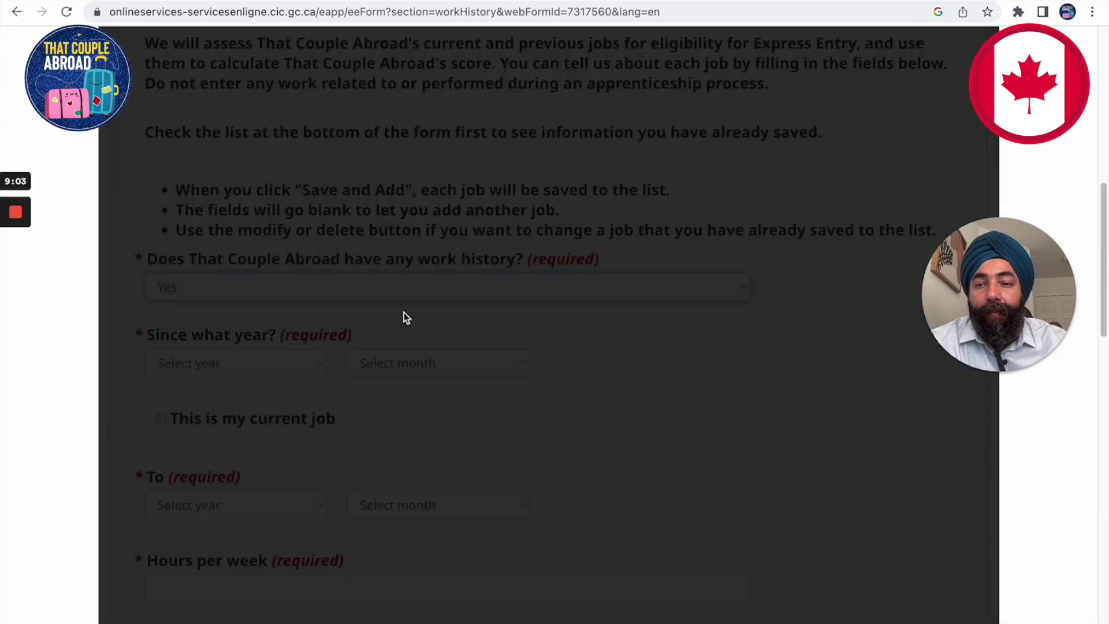
{"action": "scroll", "coordinate": [399, 310], "scroll_direction": "down", "scroll_amount": 5}
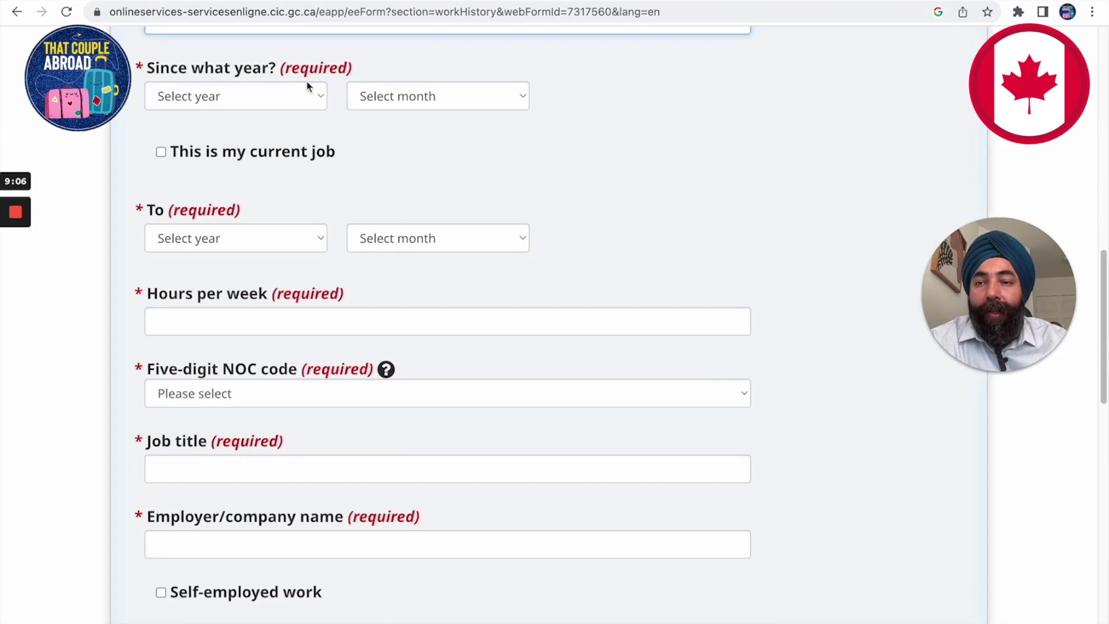
{"action": "left_click", "coordinate": [303, 96]}
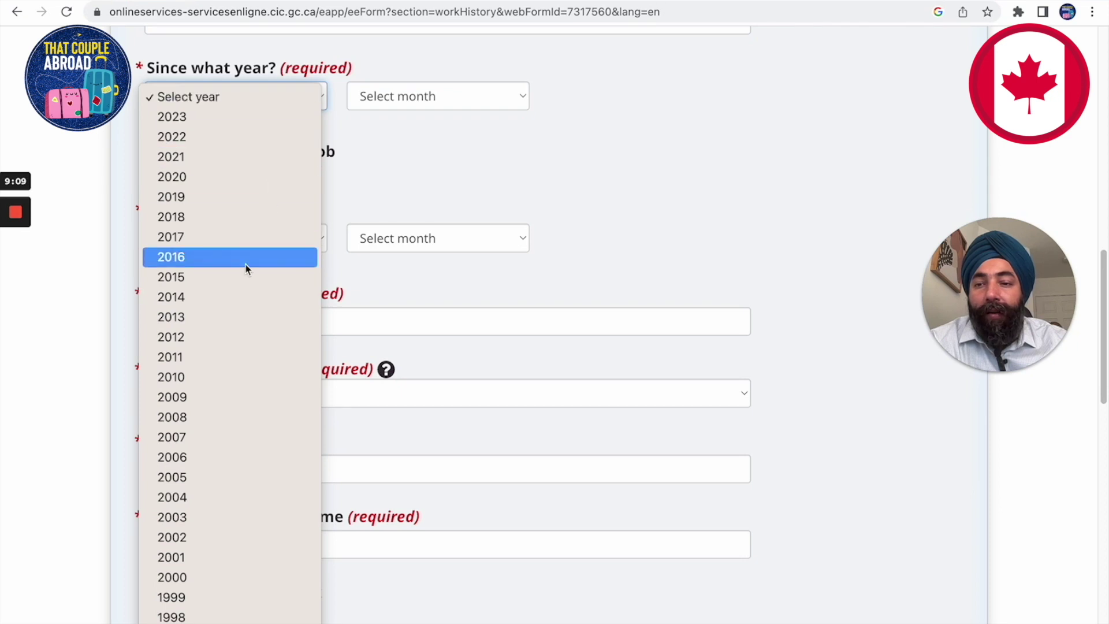
{"action": "left_click", "coordinate": [225, 302]}
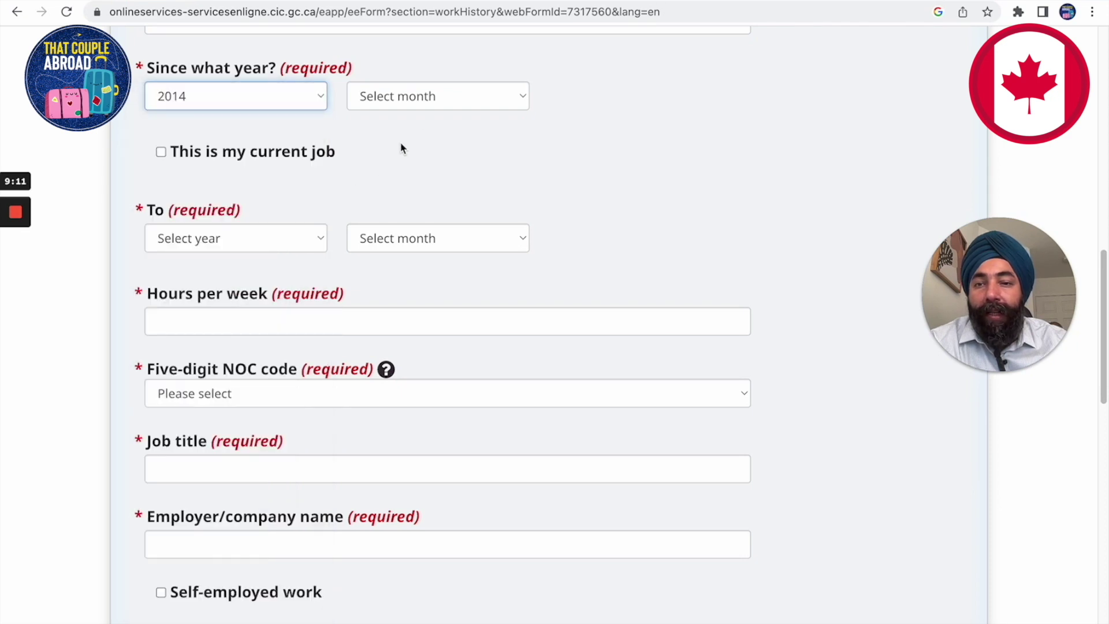
{"action": "left_click", "coordinate": [421, 95]}
{"action": "left_click", "coordinate": [411, 257]}
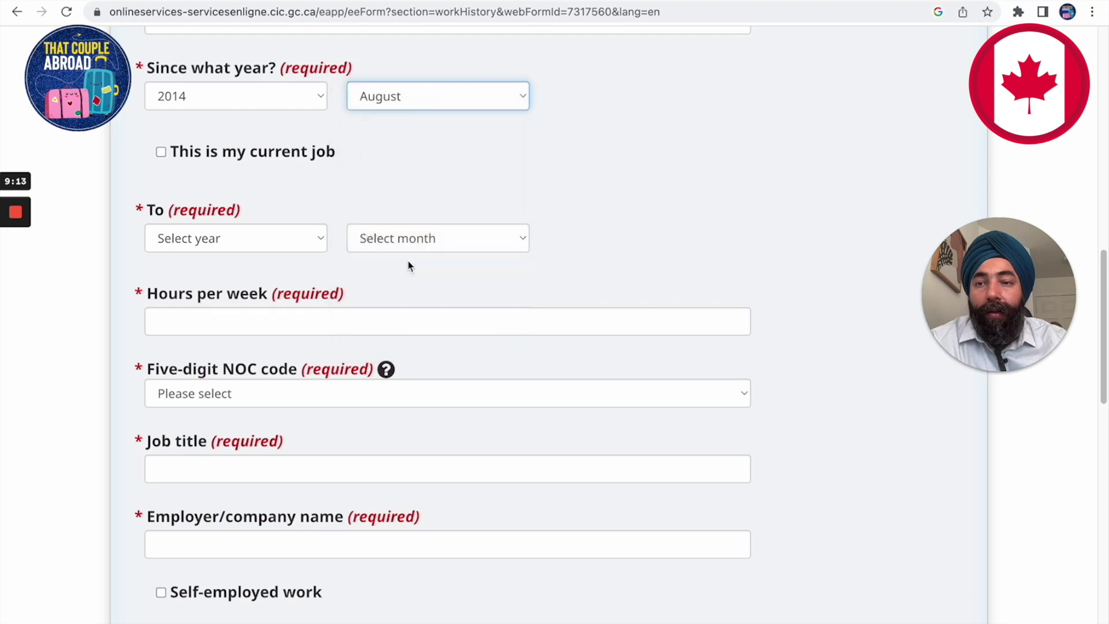
{"action": "scroll", "coordinate": [309, 169], "scroll_direction": "up", "scroll_amount": 1}
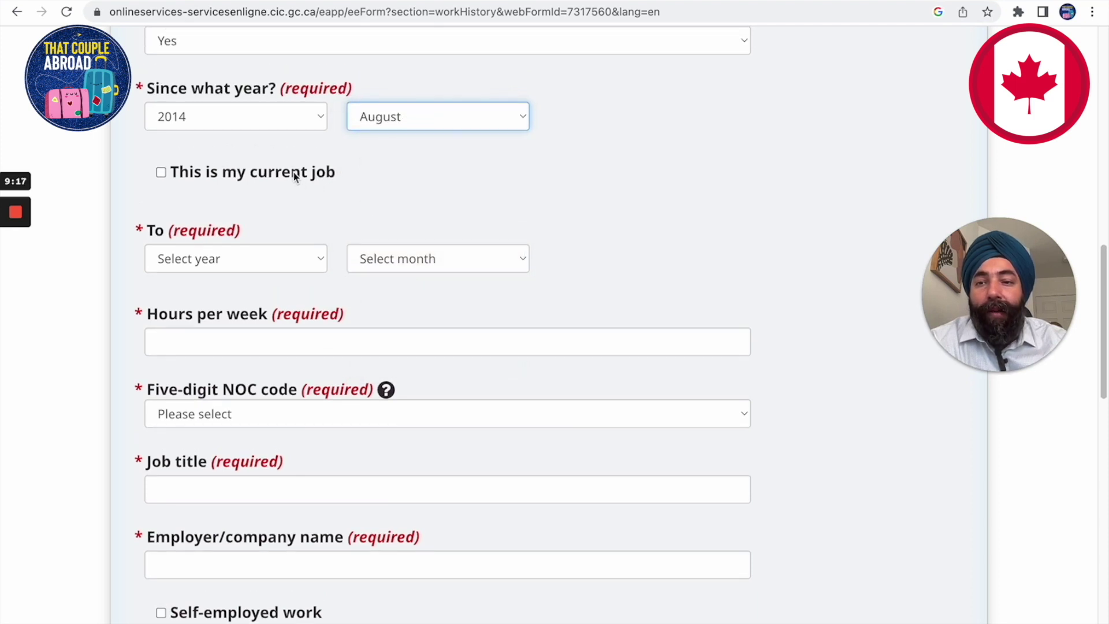
{"action": "left_click", "coordinate": [294, 176]}
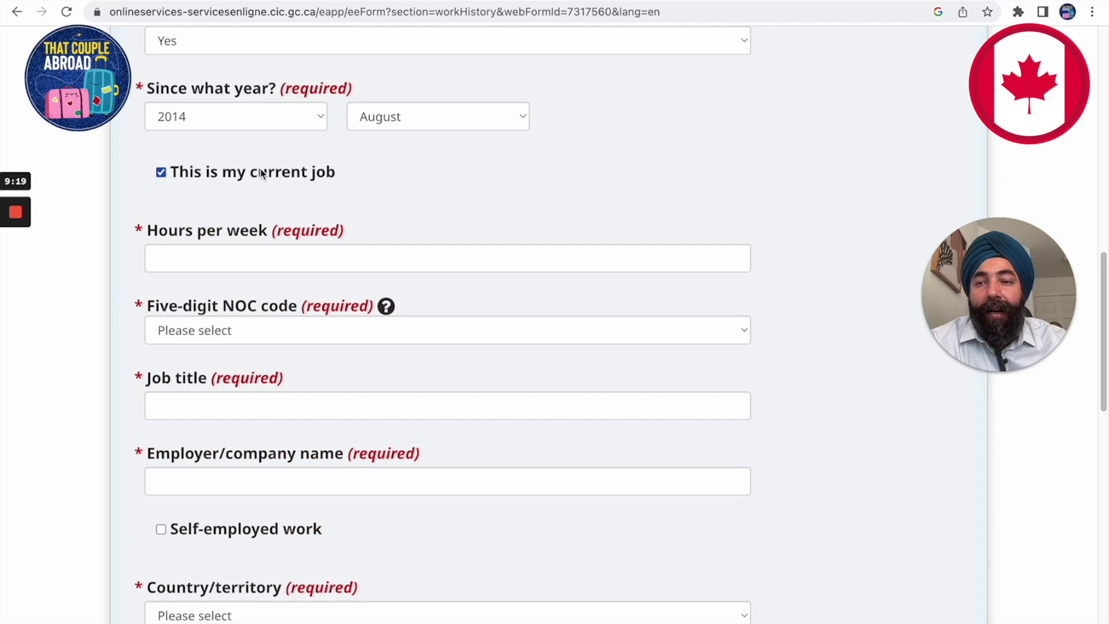
{"action": "left_click", "coordinate": [295, 177]}
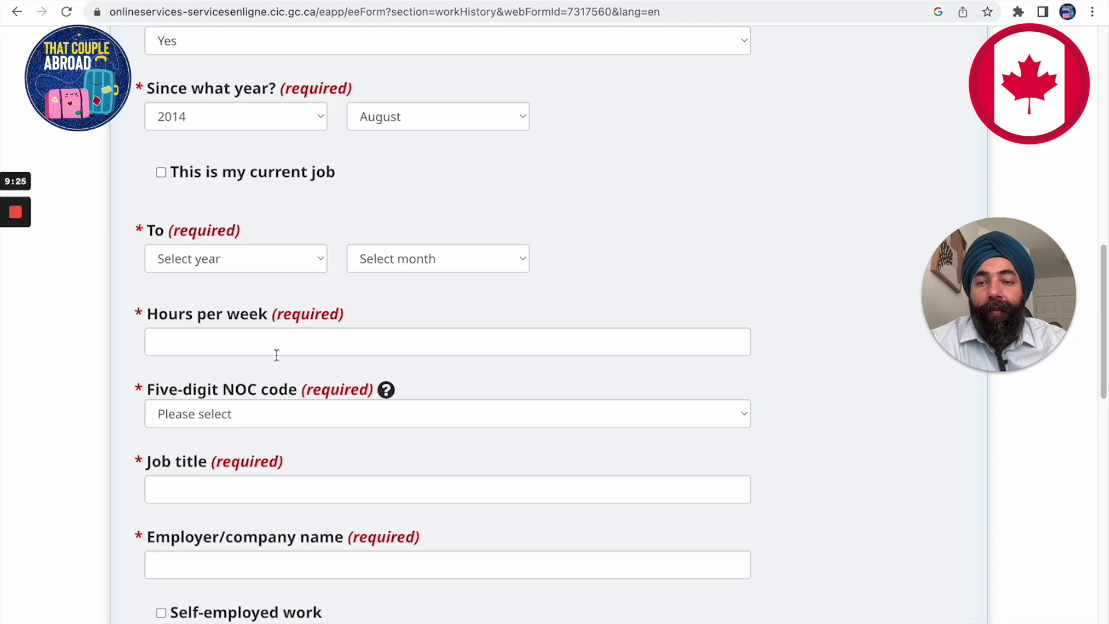
{"action": "left_click", "coordinate": [288, 176]}
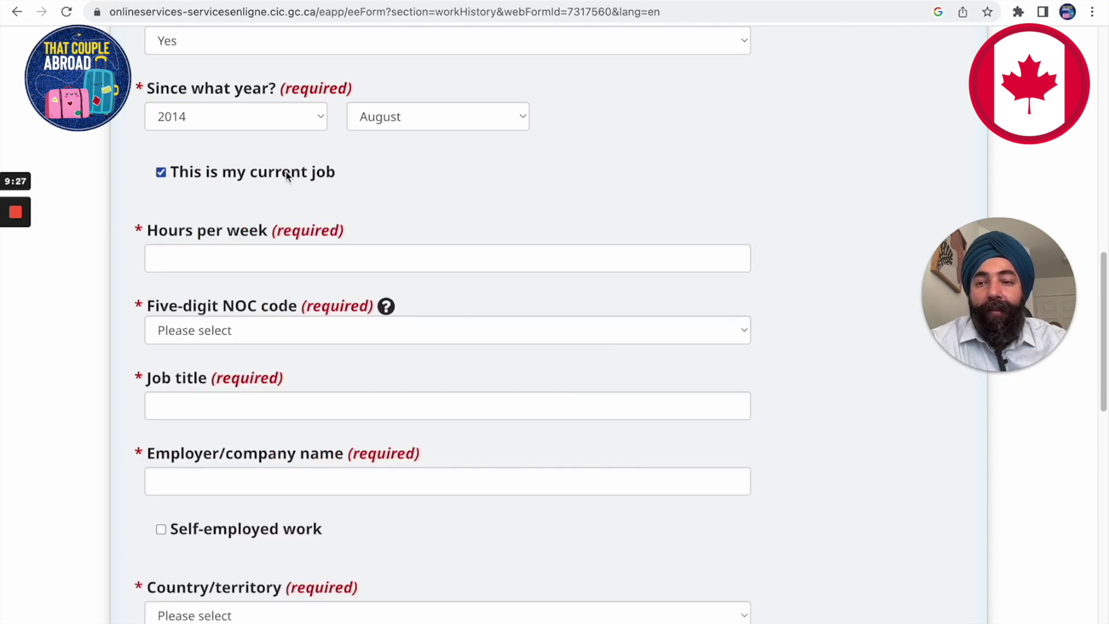
Step: Enter 40 hours per week, NOC 21232 and employer 'ABC Limited' for the job
{"action": "scroll", "coordinate": [286, 174], "scroll_direction": "up", "scroll_amount": 1}
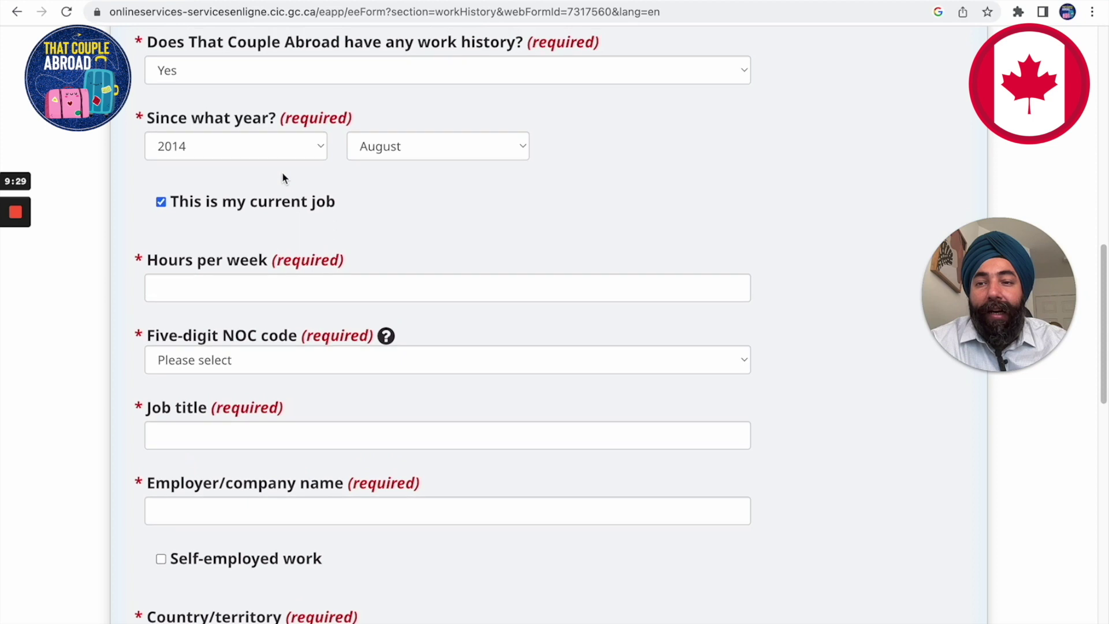
{"action": "left_click", "coordinate": [268, 285]}
{"action": "type", "text": "4"}
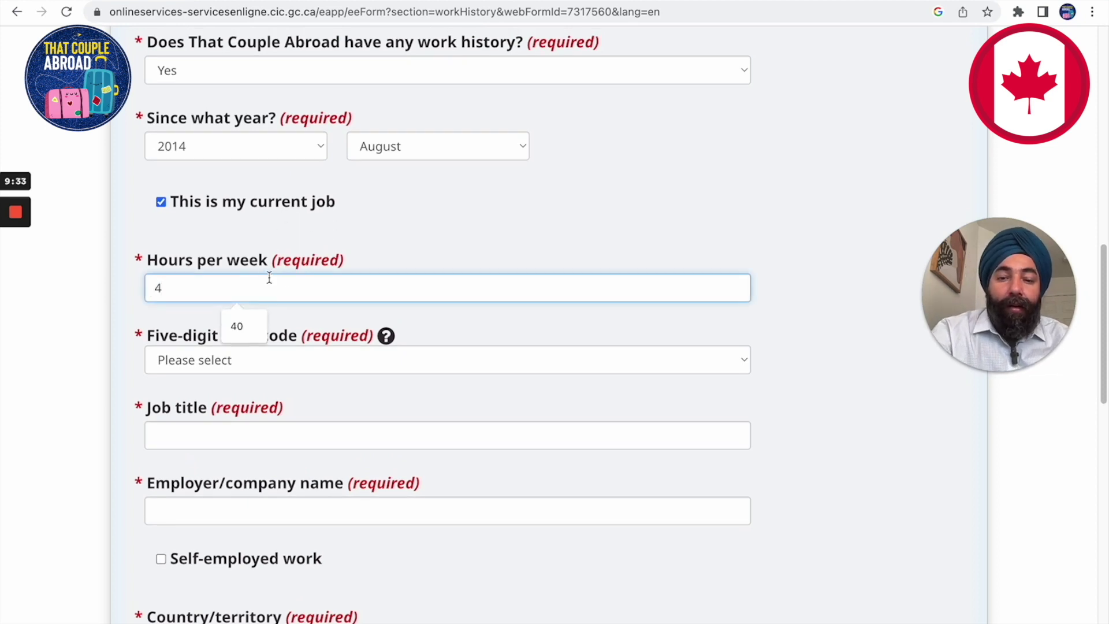
{"action": "type", "text": "0"}
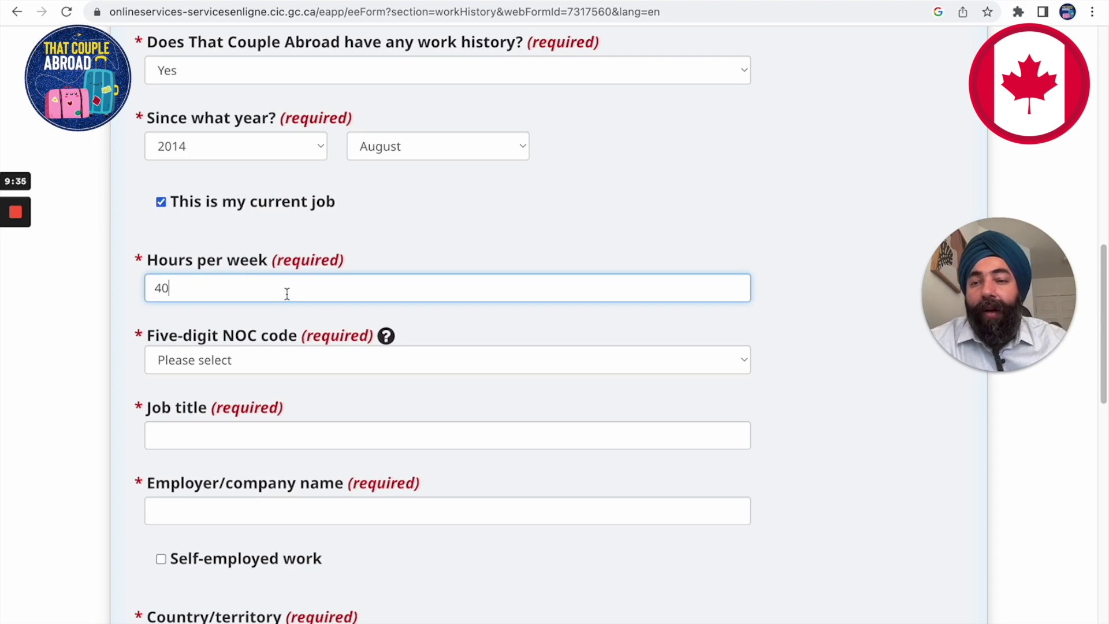
{"action": "scroll", "coordinate": [316, 269], "scroll_direction": "down", "scroll_amount": 4}
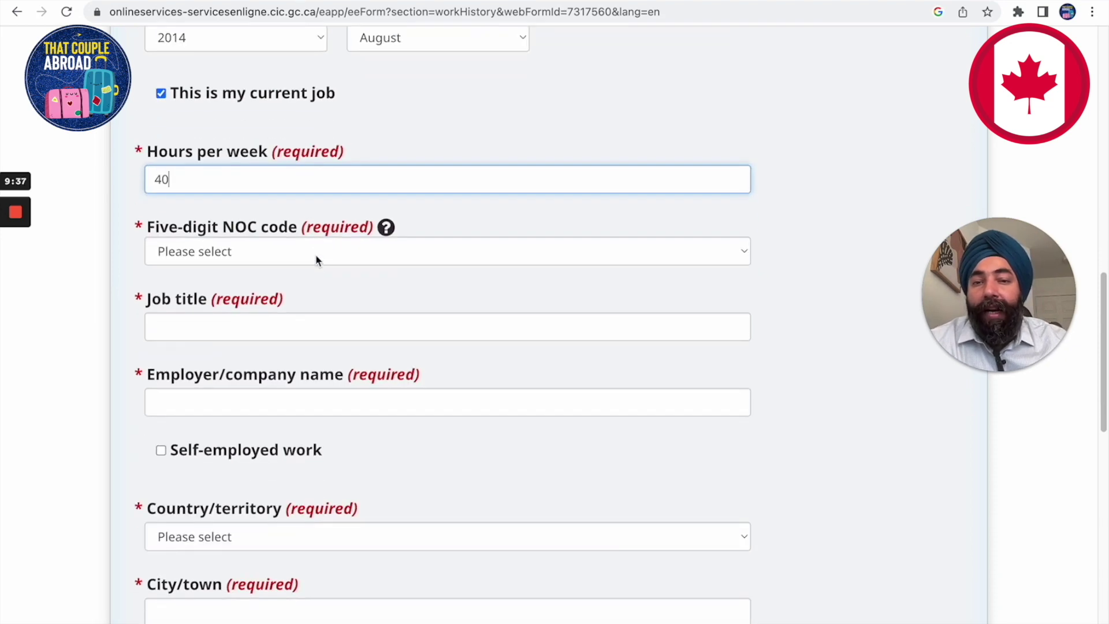
{"action": "left_click", "coordinate": [316, 260]}
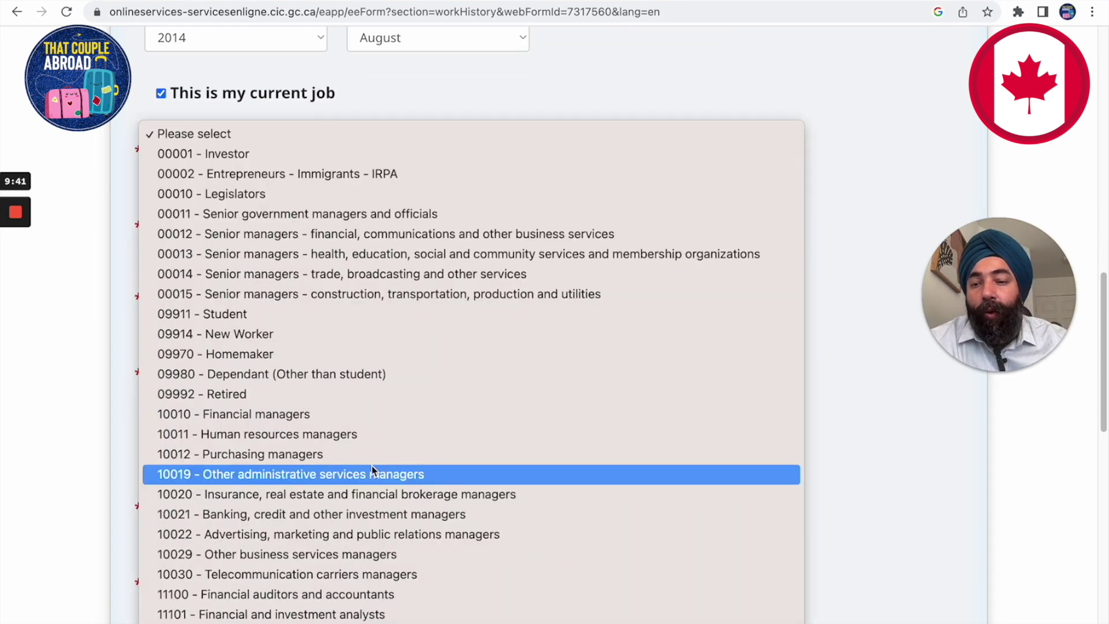
{"action": "scroll", "coordinate": [373, 471], "scroll_direction": "down", "scroll_amount": 5}
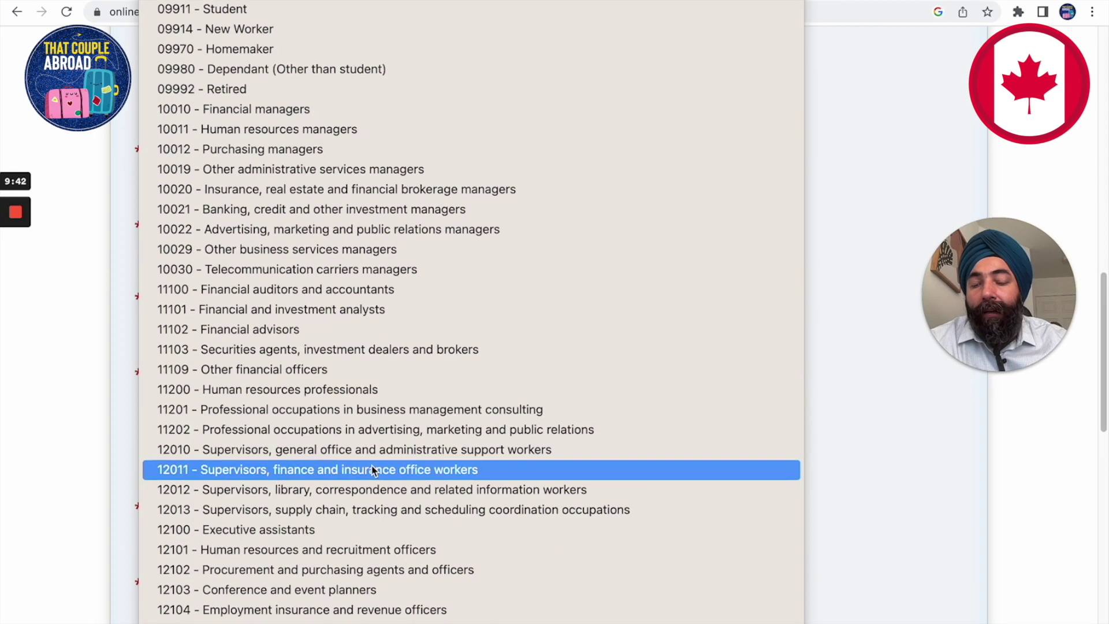
{"action": "scroll", "coordinate": [373, 470], "scroll_direction": "down", "scroll_amount": 18}
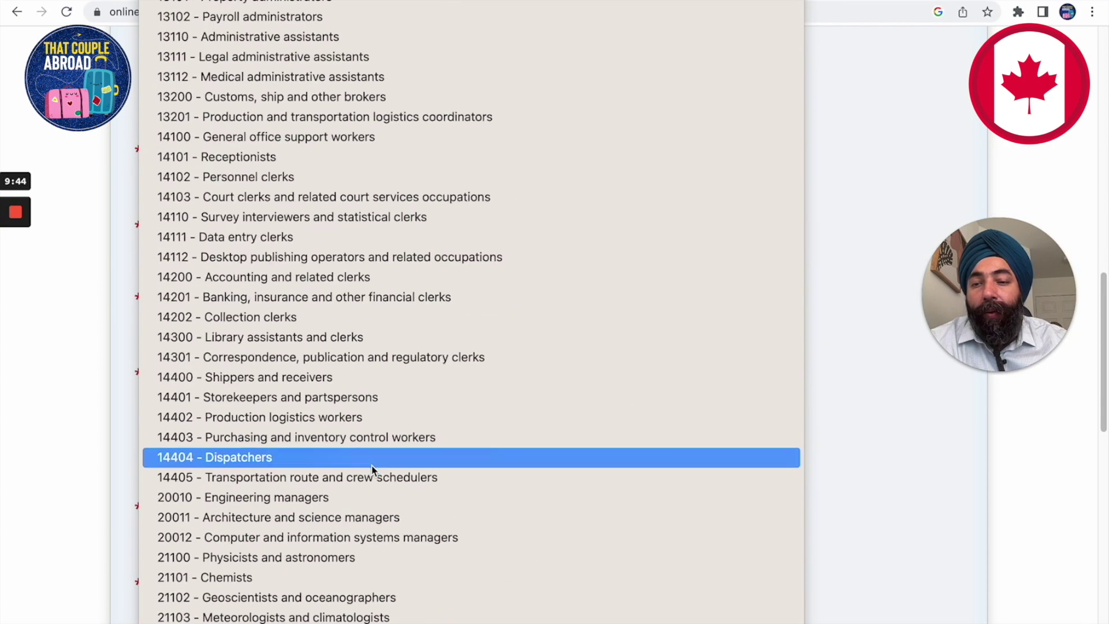
{"action": "scroll", "coordinate": [372, 471], "scroll_direction": "down", "scroll_amount": 5}
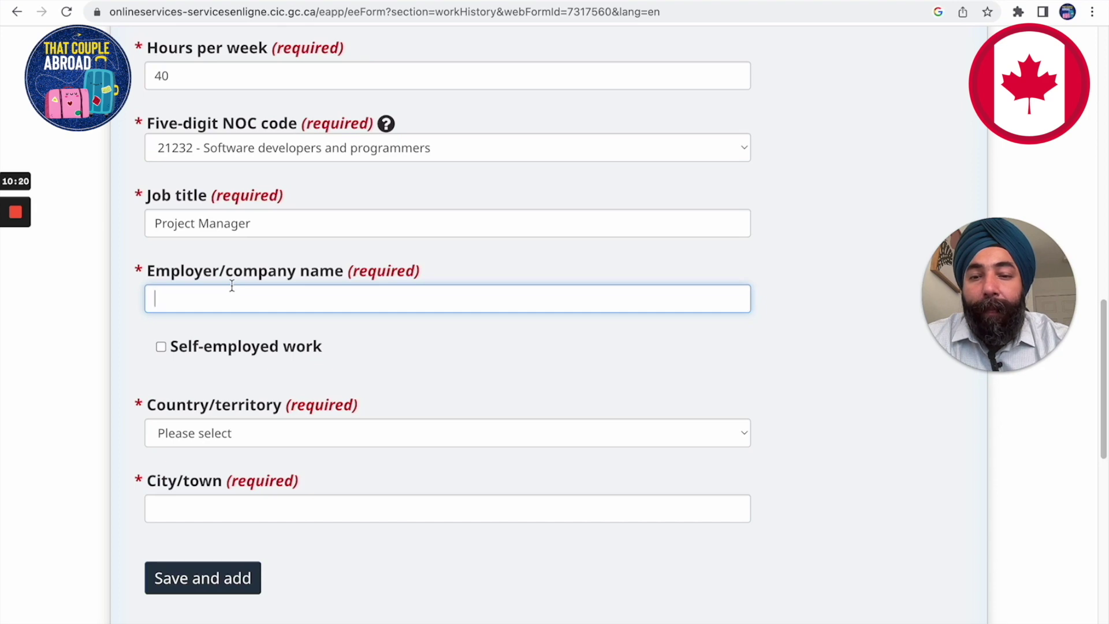
{"action": "type", "text": "A"}
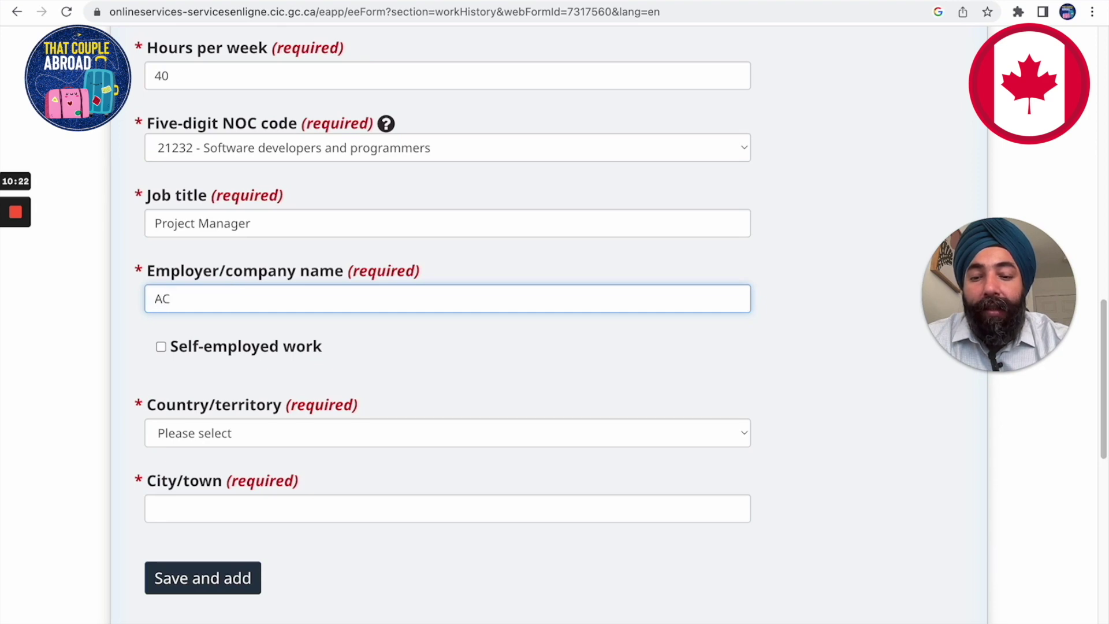
{"action": "type", "text": "BC "}
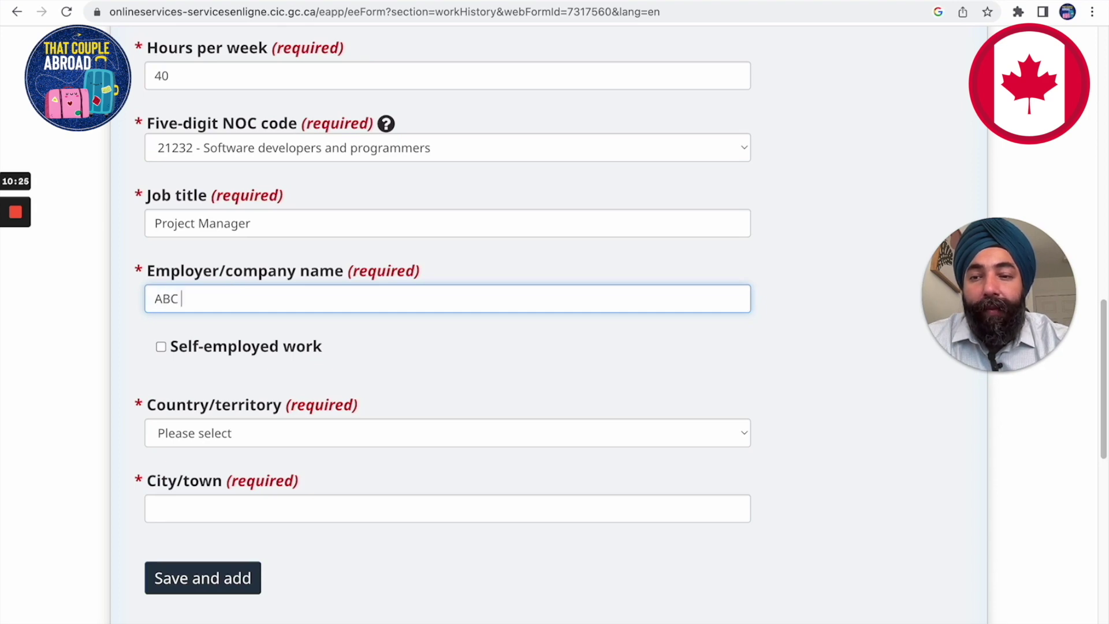
{"action": "type", "text": "Limited"}
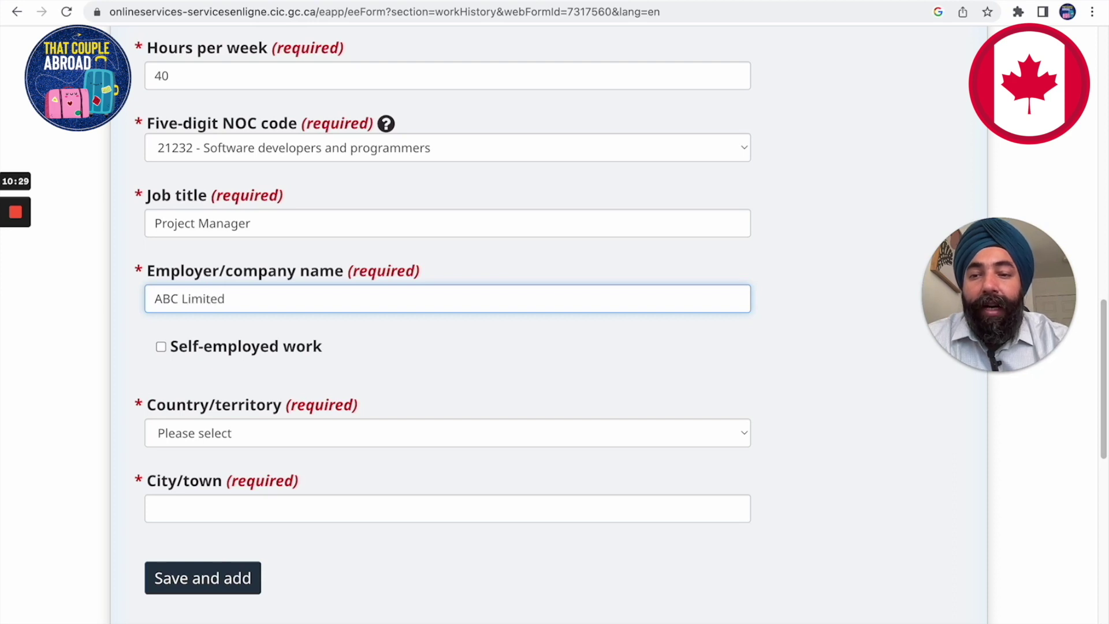
Step: Set the job location to Bangalore, India and save it to the work history table
{"action": "scroll", "coordinate": [243, 287], "scroll_direction": "down", "scroll_amount": 5}
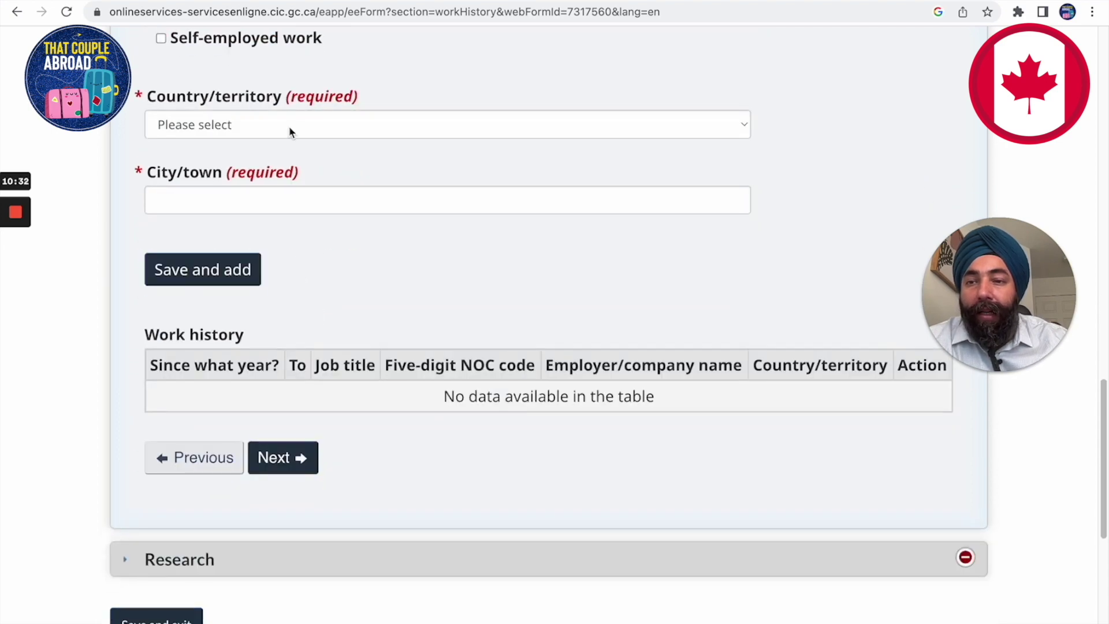
{"action": "left_click", "coordinate": [292, 125]}
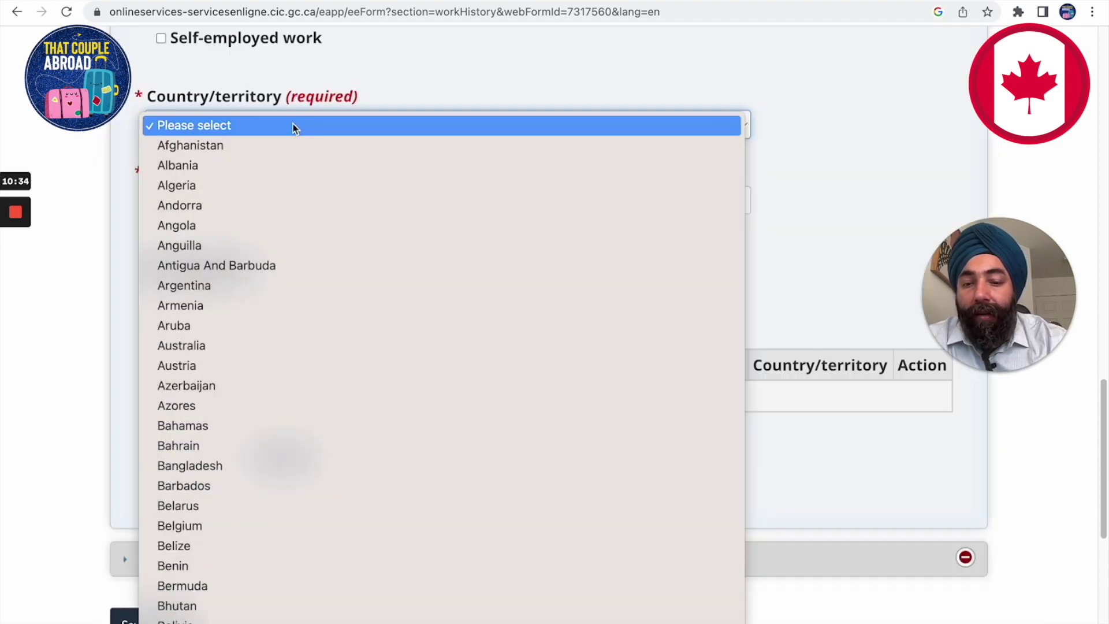
{"action": "type", "text": "ind"}
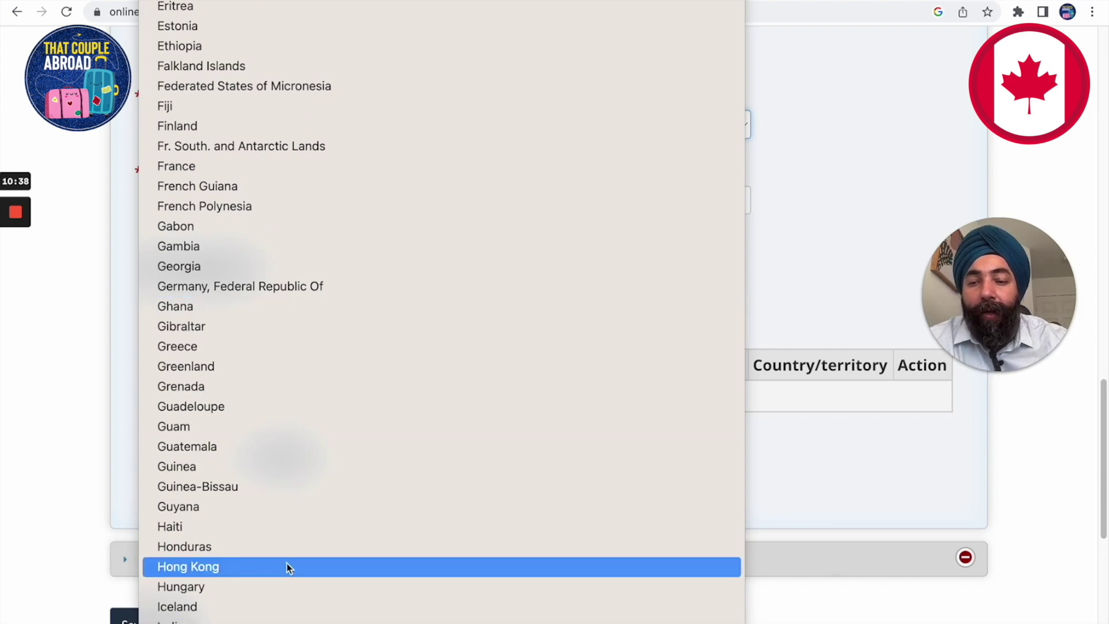
{"action": "left_click", "coordinate": [266, 622]}
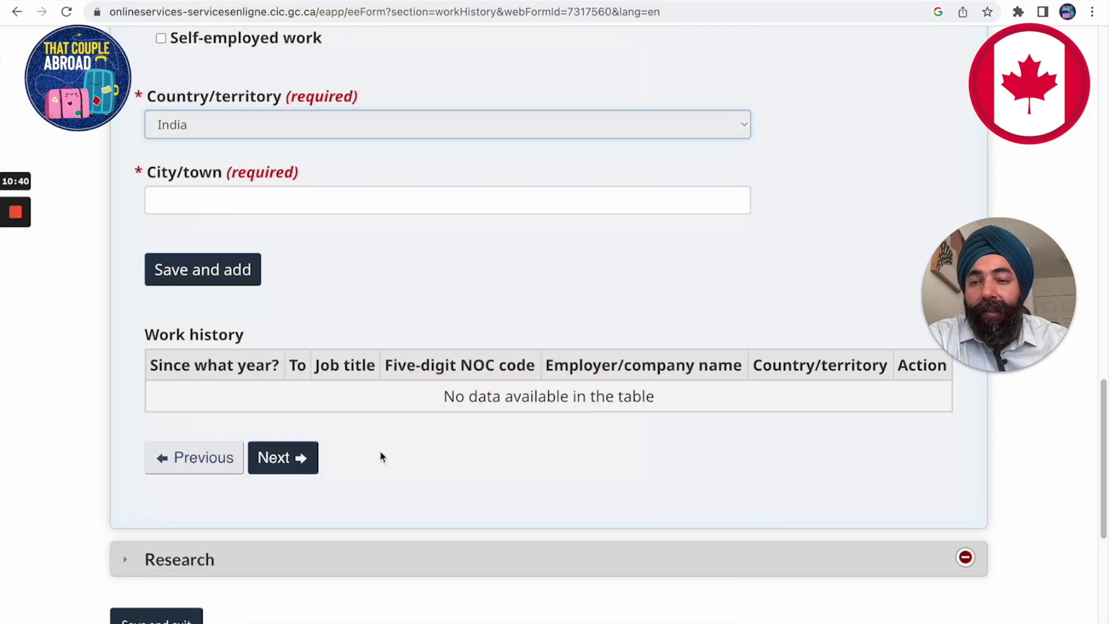
{"action": "type", "text": "Ban"}
{"action": "type", "text": "galore"}
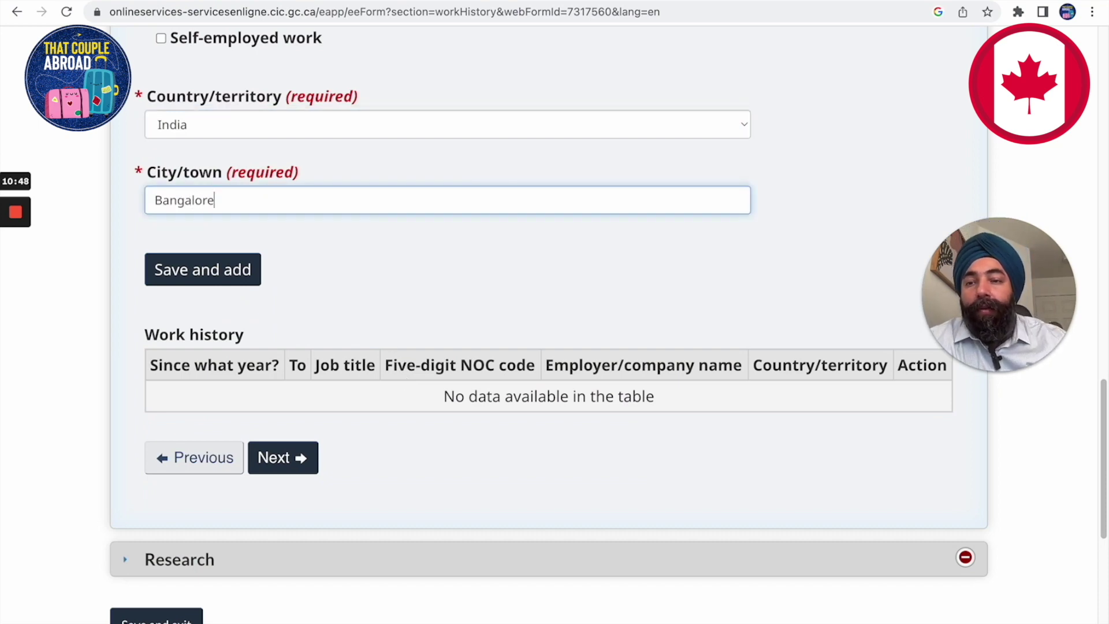
{"action": "left_click", "coordinate": [211, 271]}
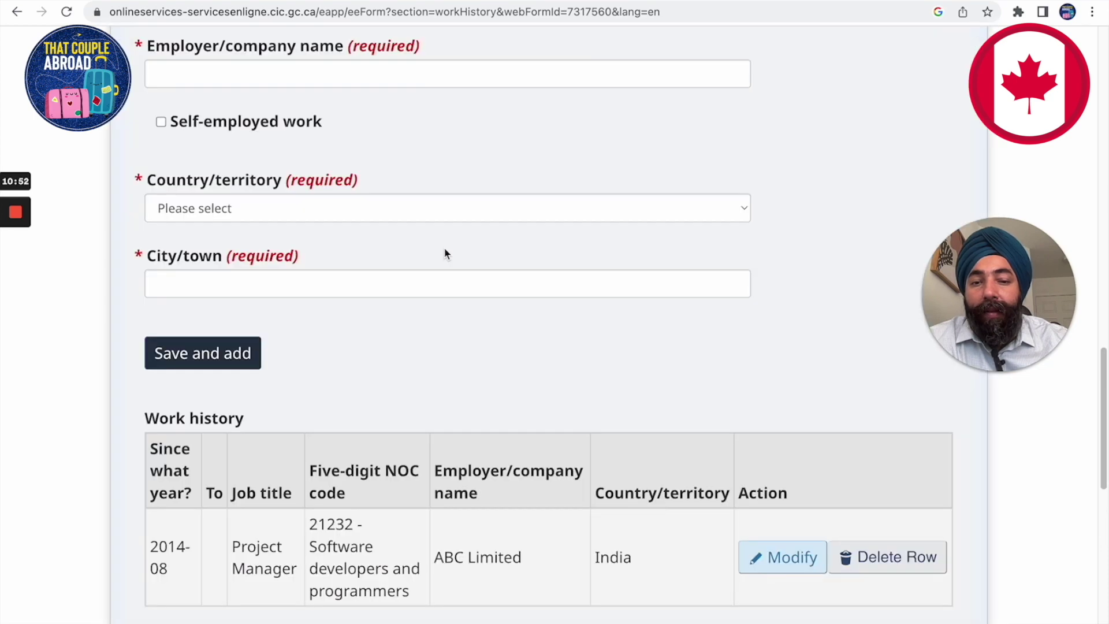
Step: Review the saved Work history table and continue to the Research section
{"action": "scroll", "coordinate": [445, 254], "scroll_direction": "down", "scroll_amount": 8}
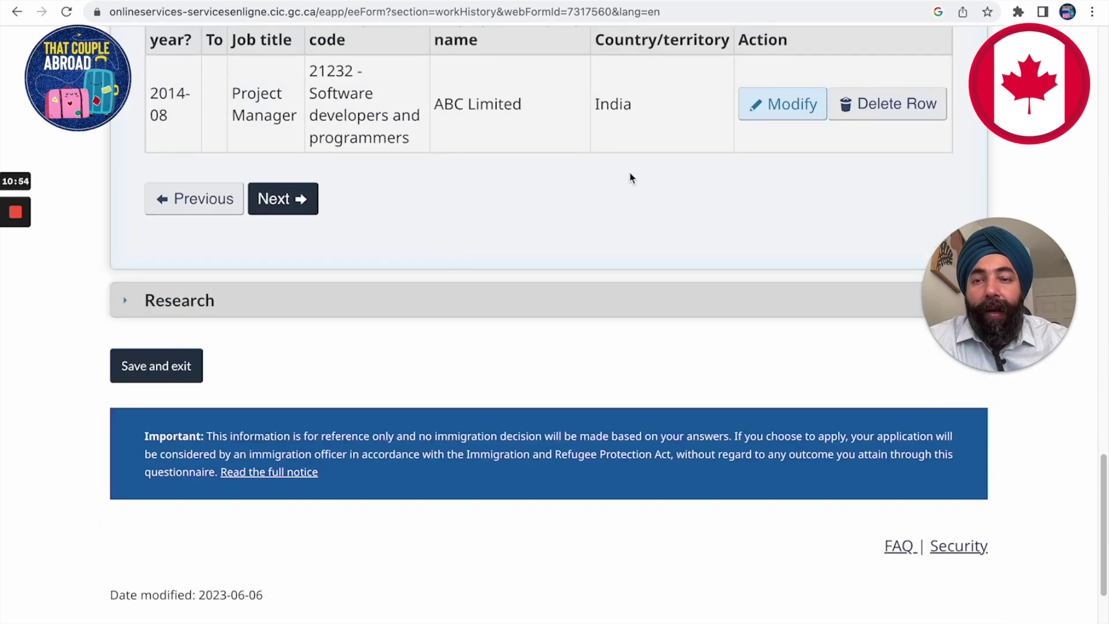
{"action": "scroll", "coordinate": [595, 179], "scroll_direction": "up", "scroll_amount": 2}
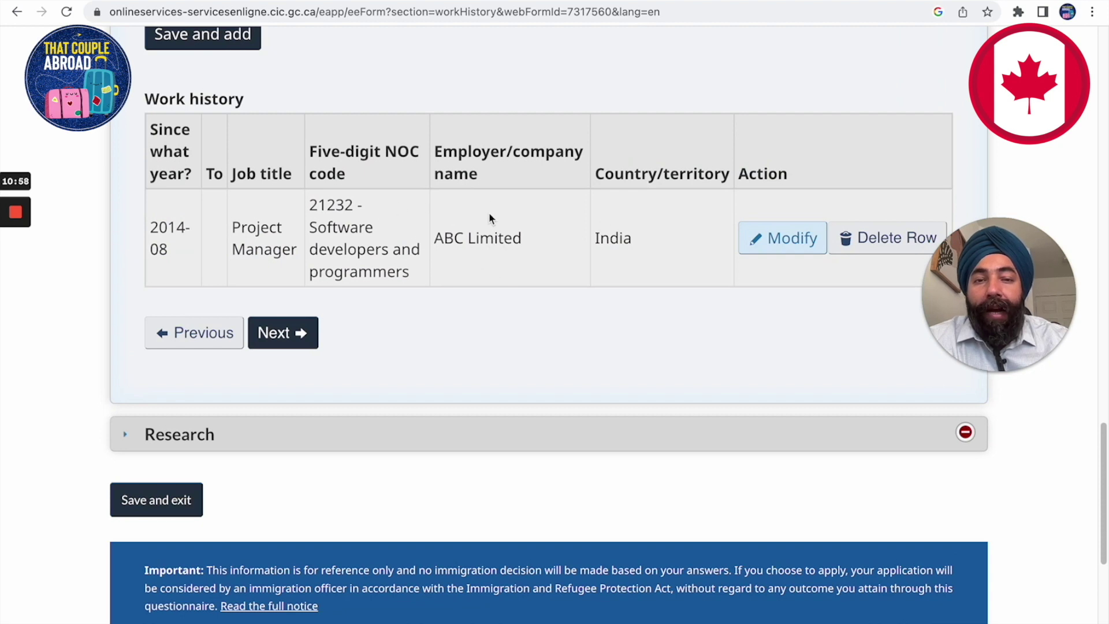
{"action": "left_click", "coordinate": [299, 334]}
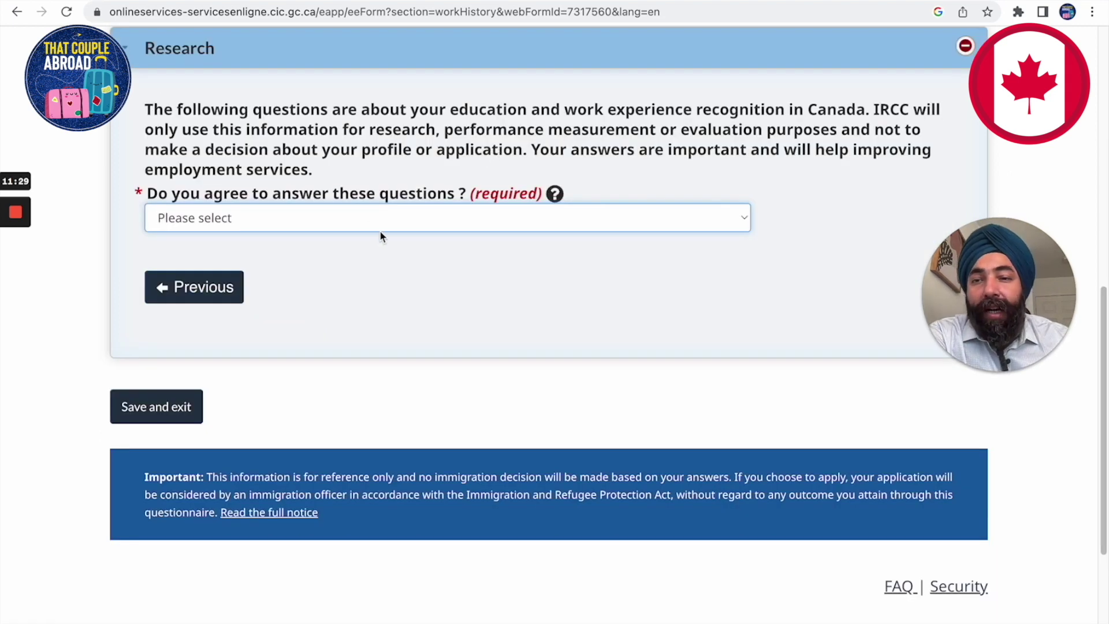
Step: Agree to the research questions and answer 'YES - I have done some research' about Canadian jobs
{"action": "left_click", "coordinate": [336, 217]}
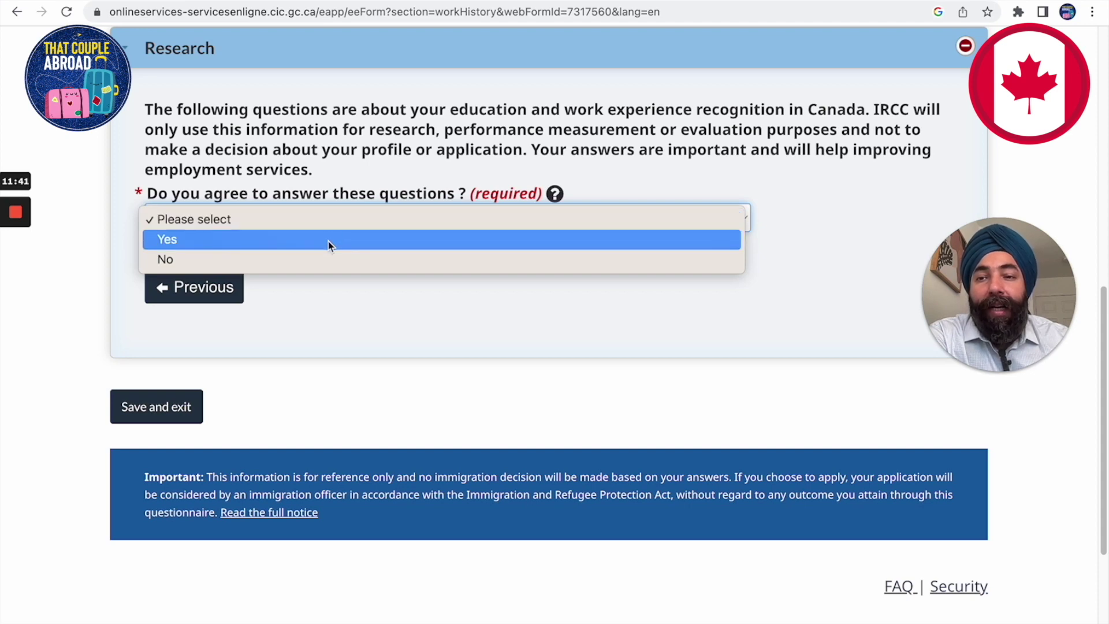
{"action": "left_click", "coordinate": [328, 241]}
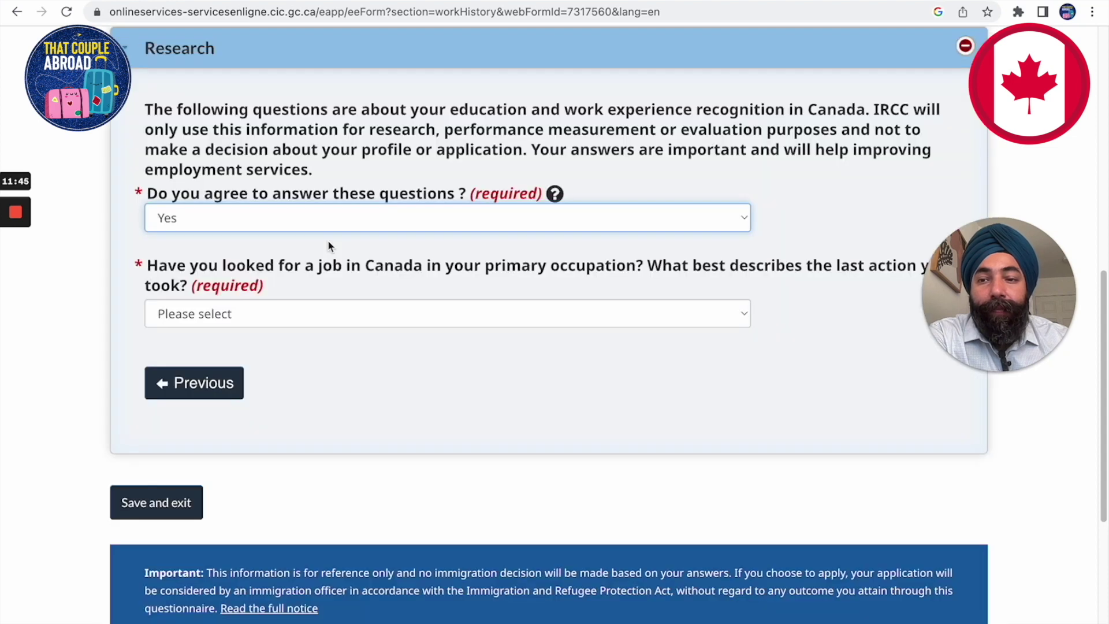
{"action": "scroll", "coordinate": [411, 314], "scroll_direction": "down", "scroll_amount": 2}
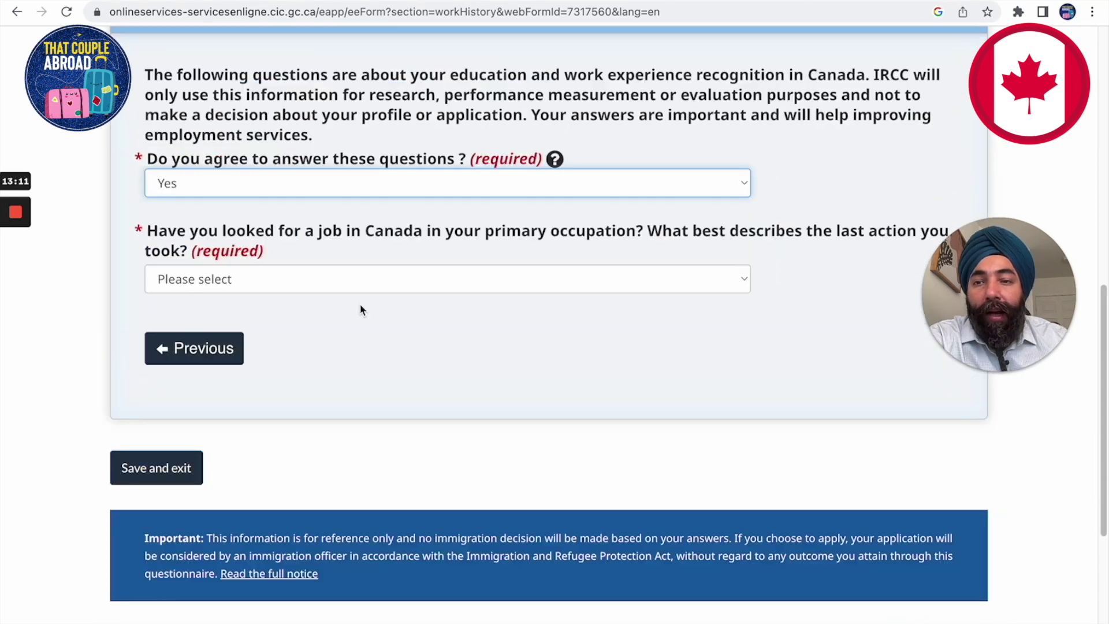
{"action": "scroll", "coordinate": [361, 301], "scroll_direction": "down", "scroll_amount": 1}
{"action": "scroll", "coordinate": [368, 283], "scroll_direction": "down", "scroll_amount": 1}
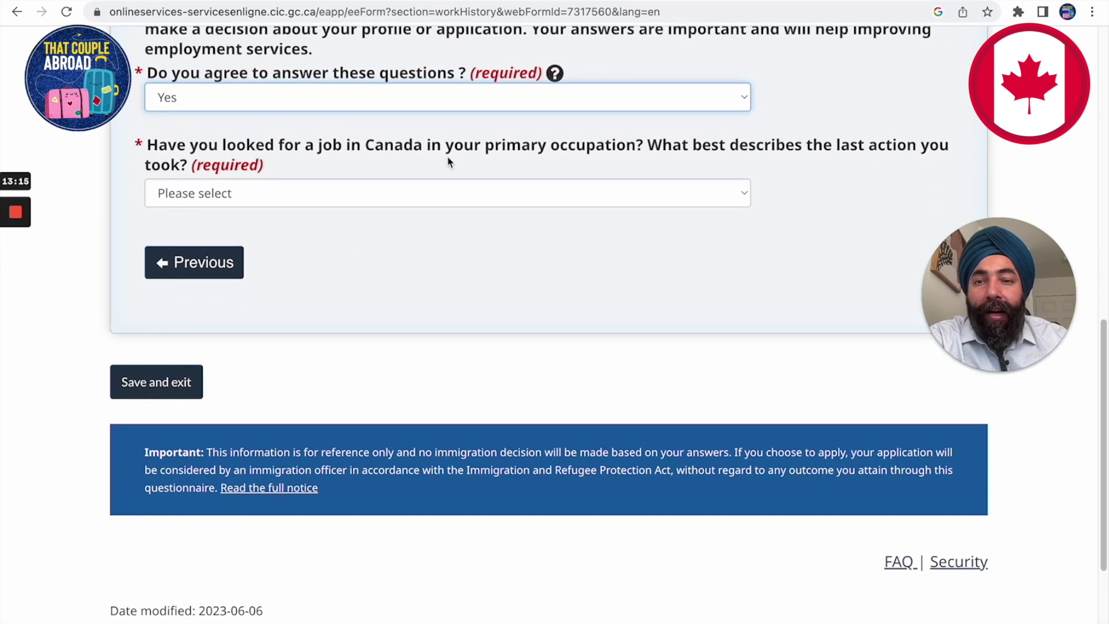
{"action": "left_click", "coordinate": [483, 193]}
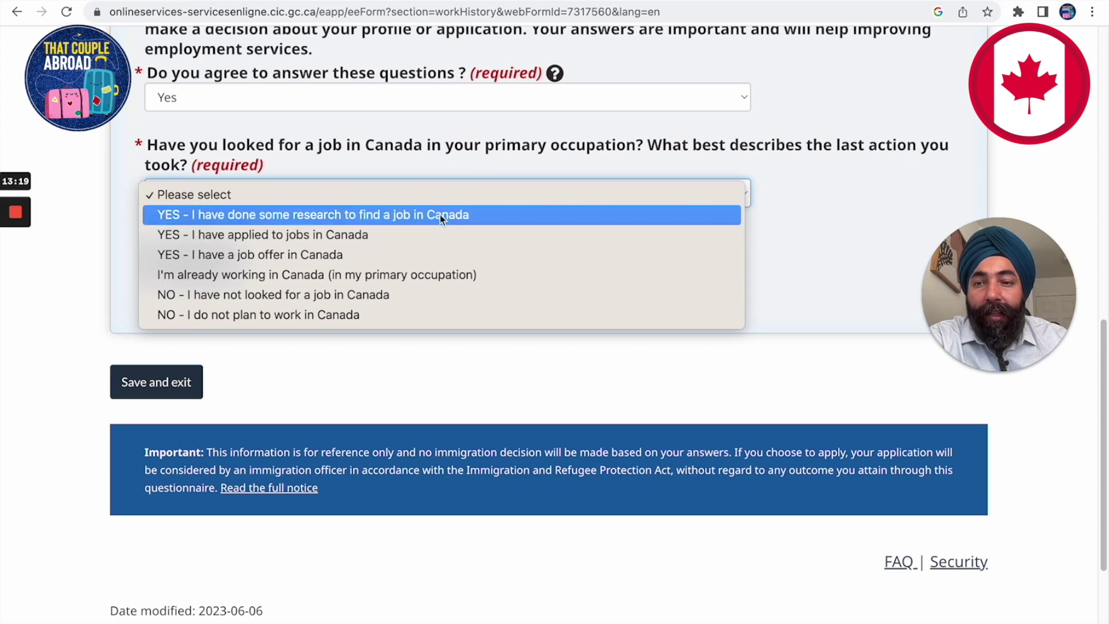
{"action": "left_click", "coordinate": [466, 216]}
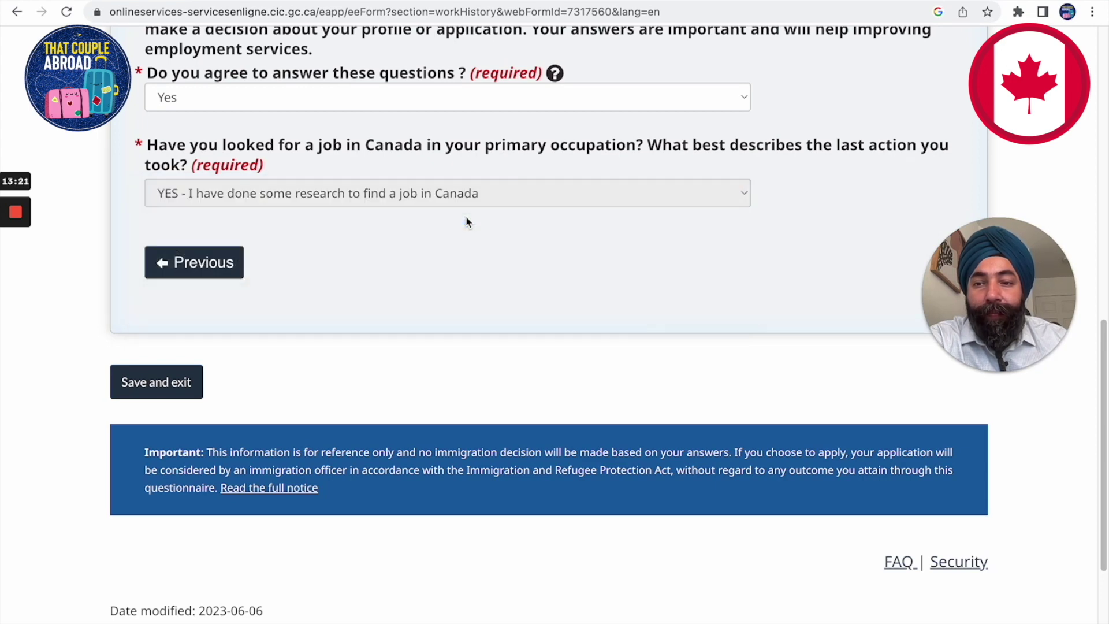
{"action": "scroll", "coordinate": [488, 263], "scroll_direction": "down", "scroll_amount": 1}
{"action": "scroll", "coordinate": [488, 263], "scroll_direction": "down", "scroll_amount": 1}
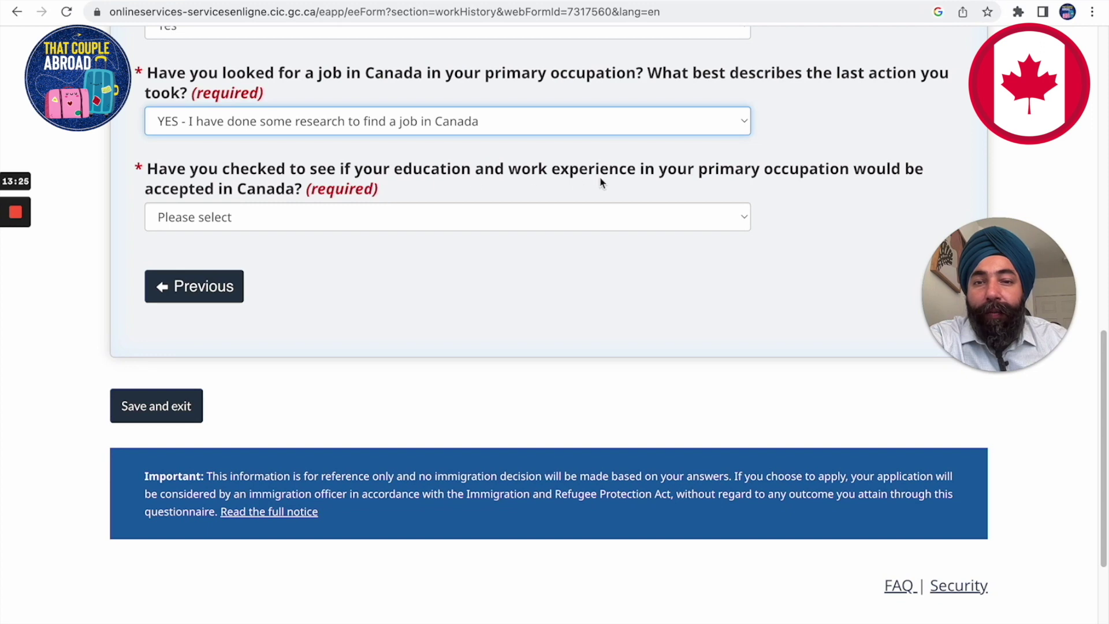
Step: Answer Yes to credential recognition and No to regulated occupation, then save and exit
{"action": "left_click", "coordinate": [380, 215]}
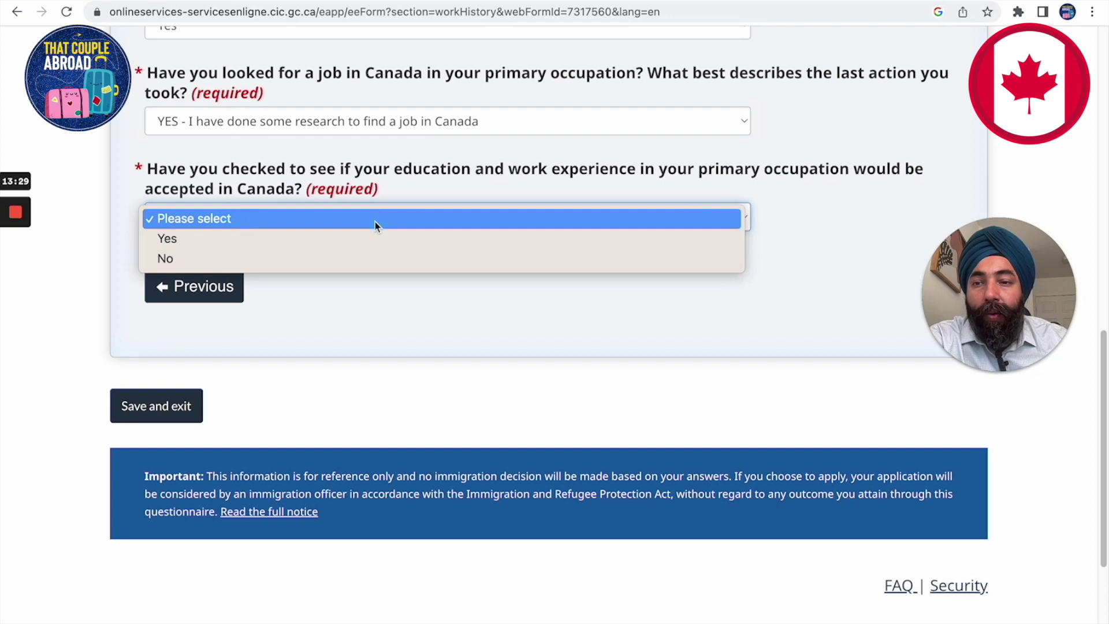
{"action": "left_click", "coordinate": [368, 241]}
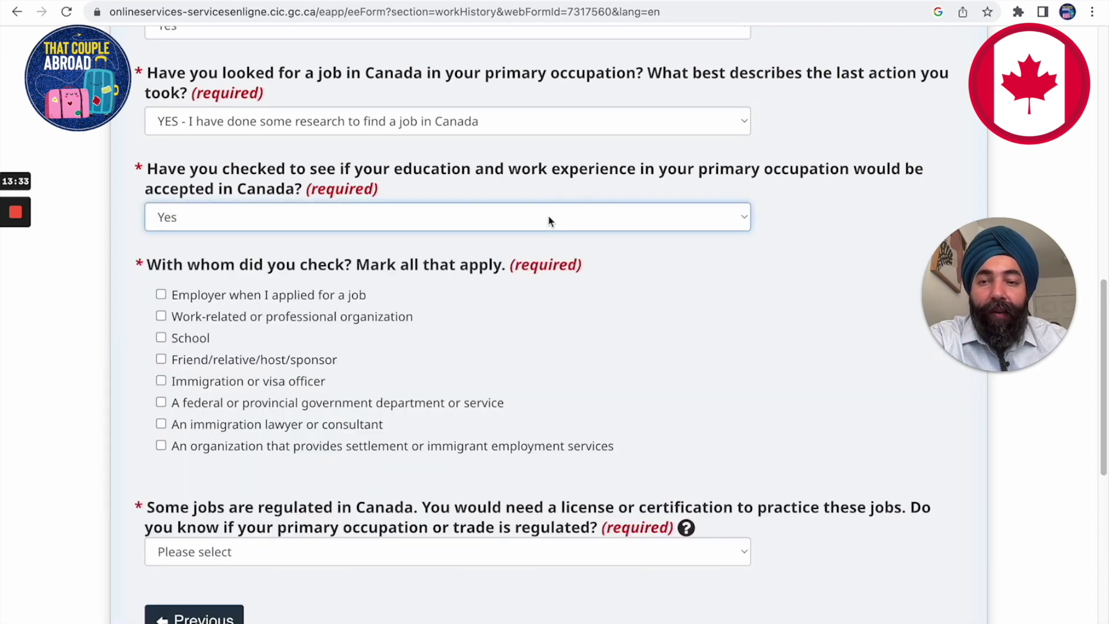
{"action": "scroll", "coordinate": [549, 220], "scroll_direction": "down", "scroll_amount": 3}
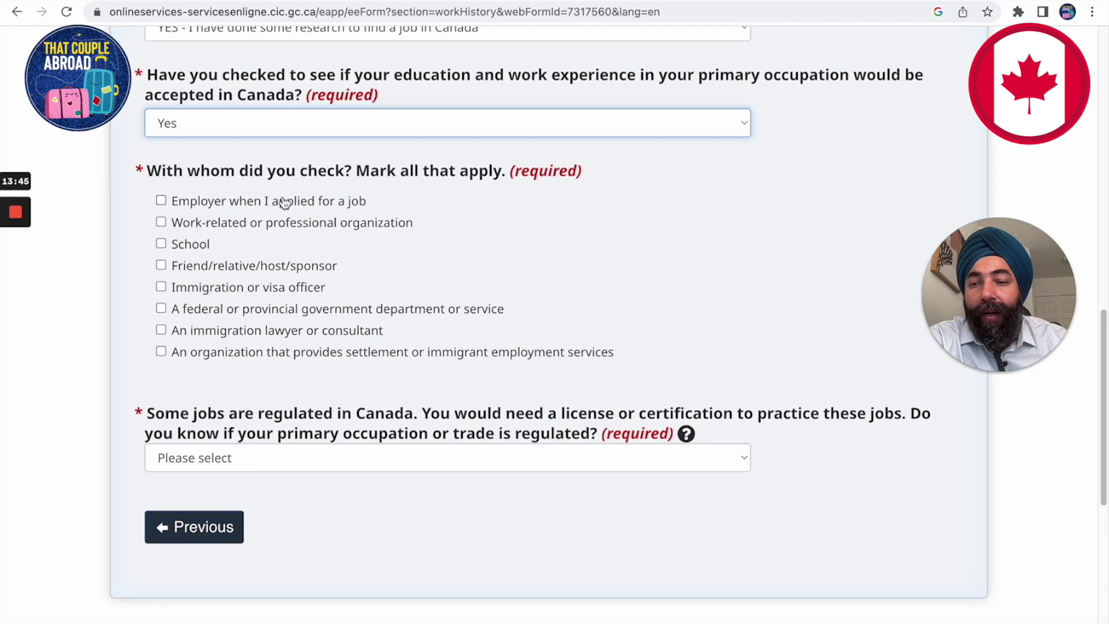
{"action": "left_click", "coordinate": [156, 268]}
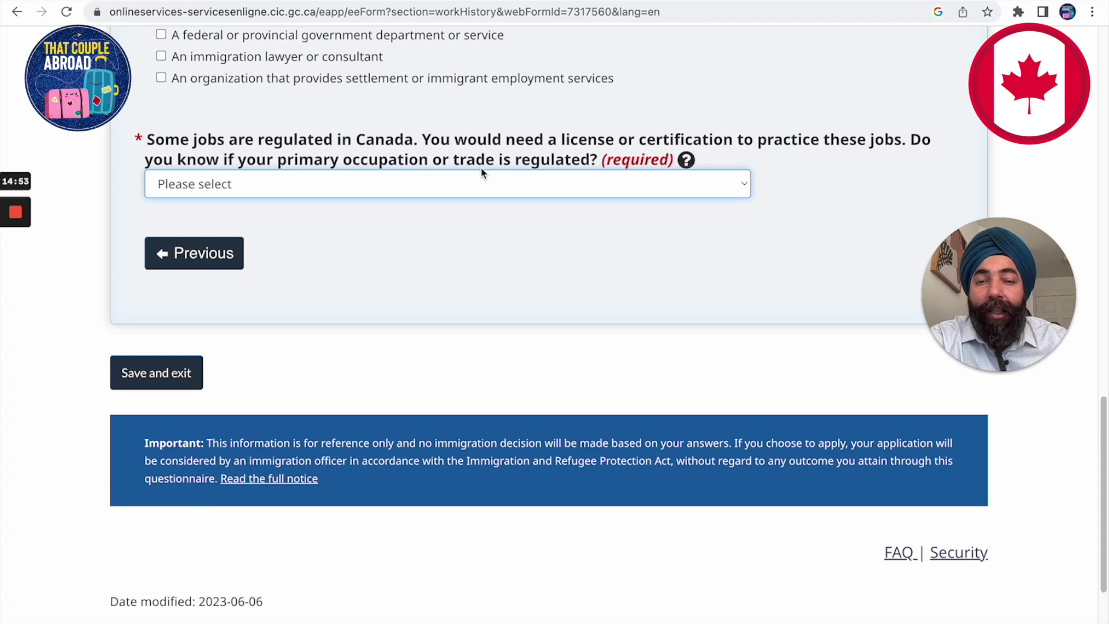
{"action": "left_click", "coordinate": [479, 176]}
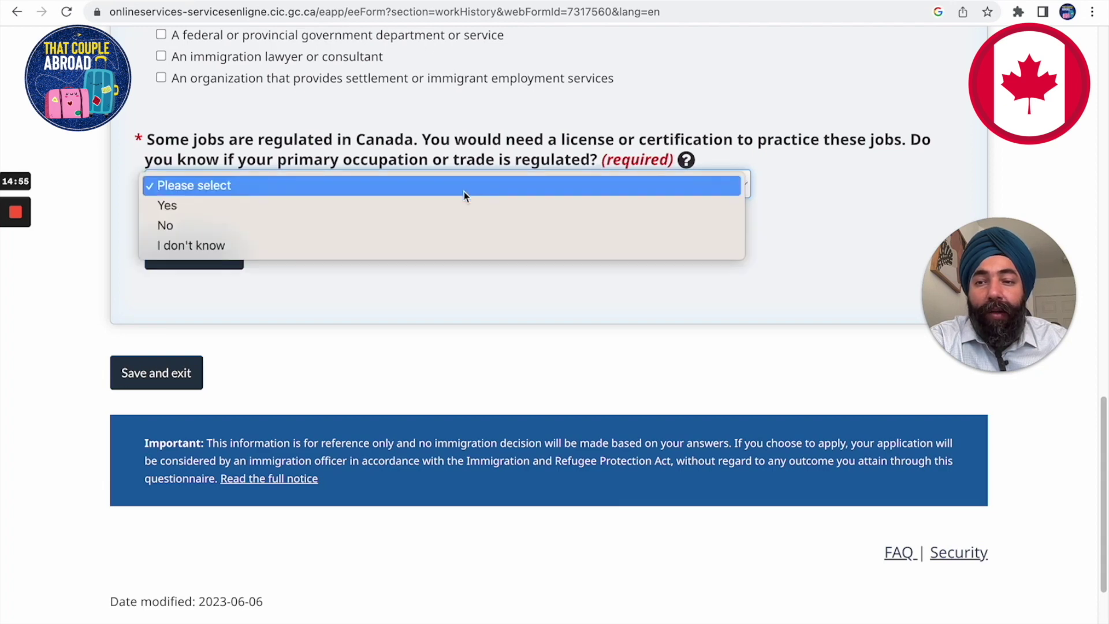
{"action": "left_click", "coordinate": [394, 225]}
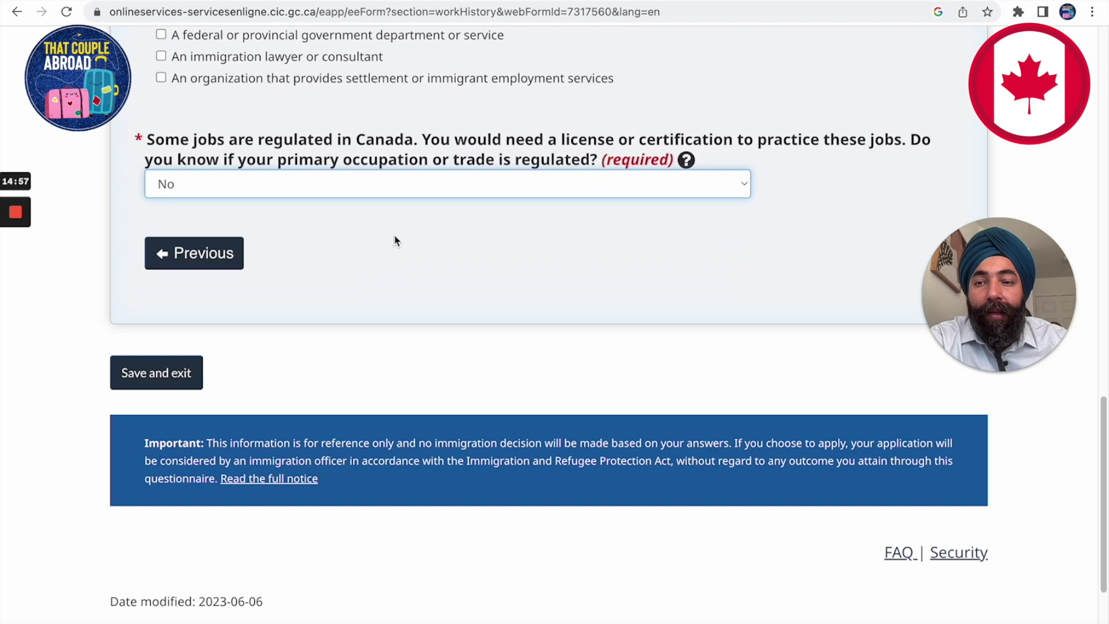
{"action": "scroll", "coordinate": [478, 250], "scroll_direction": "down", "scroll_amount": 2}
{"action": "left_click", "coordinate": [193, 273]}
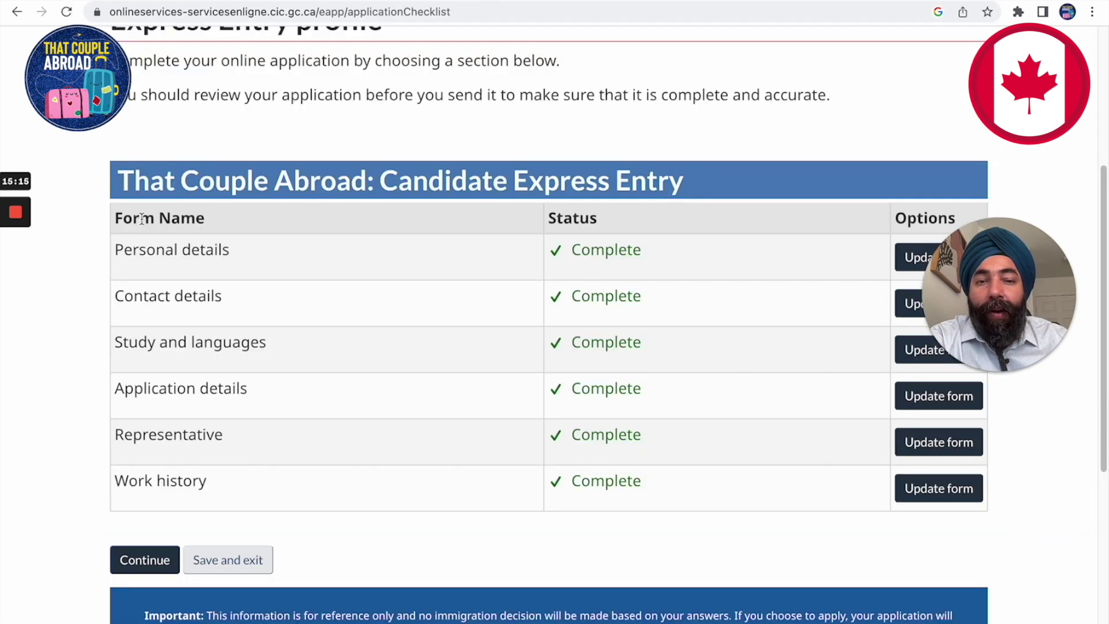
Step: Confirm all six checklist forms are Complete and continue to the declaration page
{"action": "scroll", "coordinate": [144, 219], "scroll_direction": "down", "scroll_amount": 3}
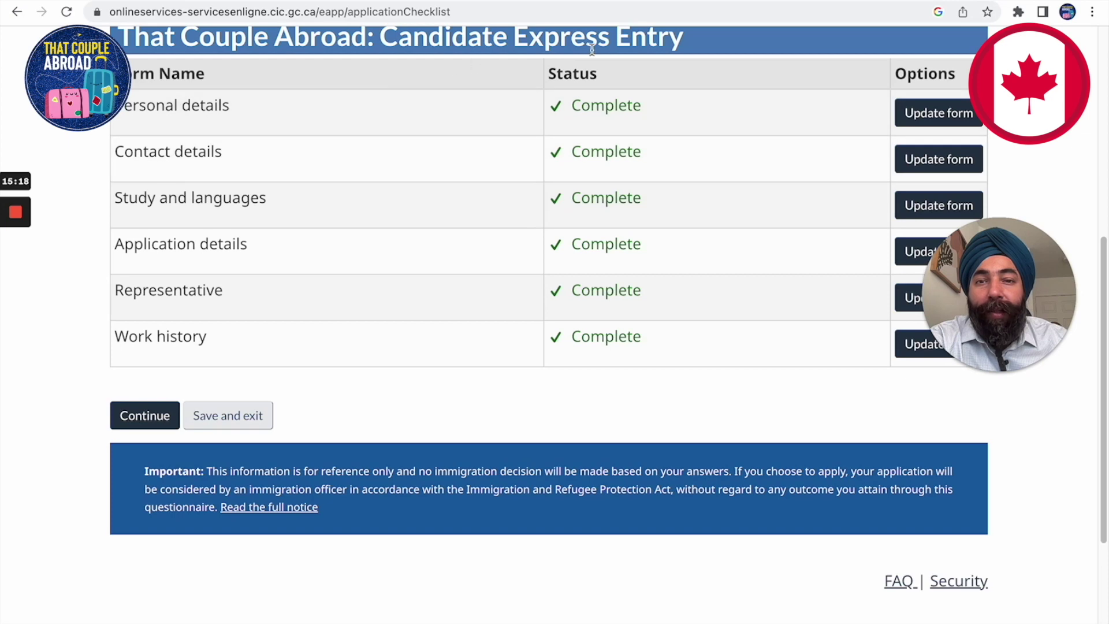
{"action": "left_click", "coordinate": [155, 420]}
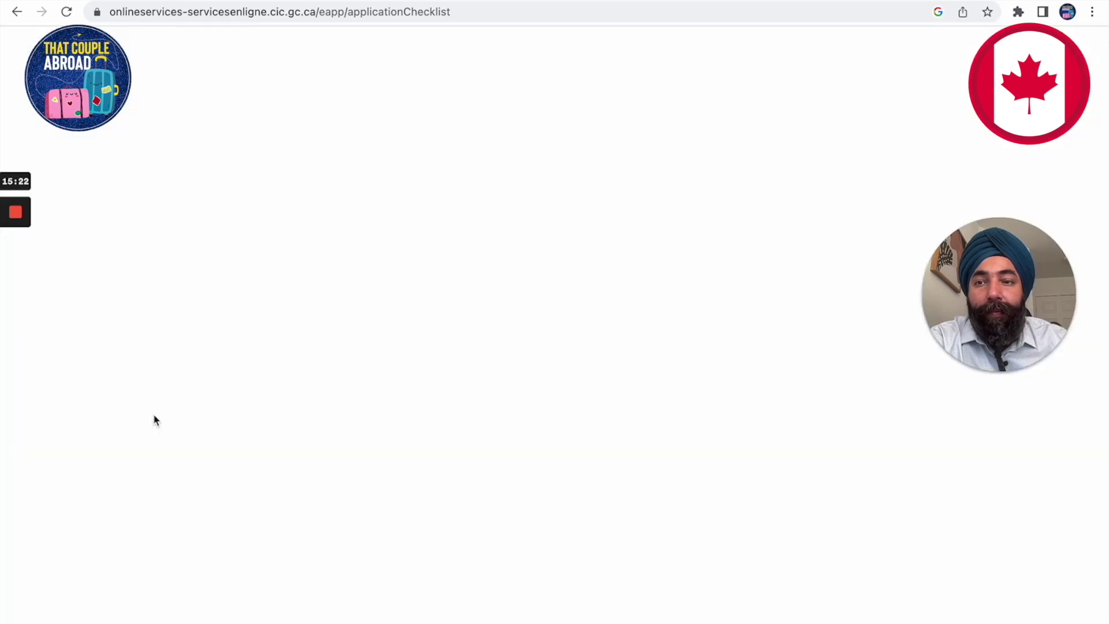
{"action": "scroll", "coordinate": [155, 420], "scroll_direction": "down", "scroll_amount": 3}
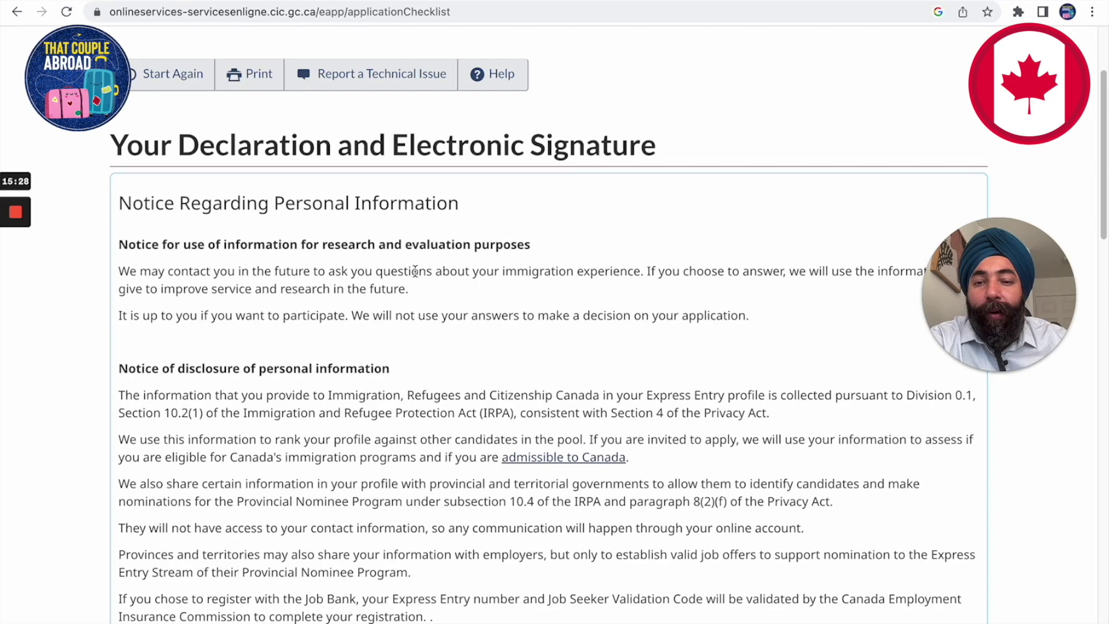
Step: Select 'I agree' for both the declaration and the research and evaluation consent
{"action": "scroll", "coordinate": [415, 271], "scroll_direction": "down", "scroll_amount": 1}
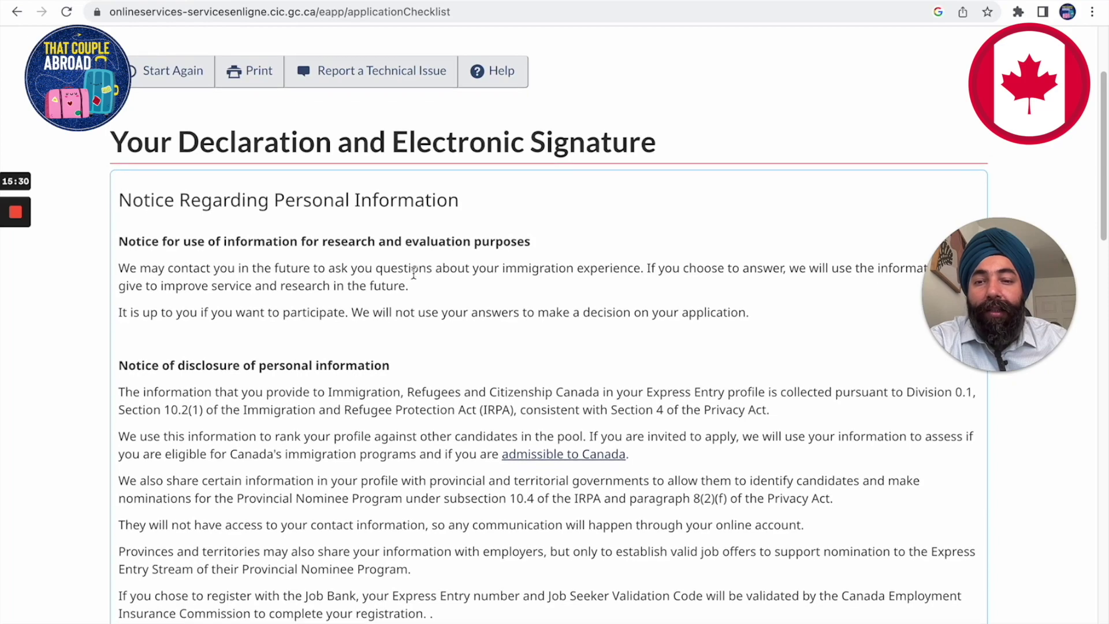
{"action": "scroll", "coordinate": [415, 260], "scroll_direction": "down", "scroll_amount": 6}
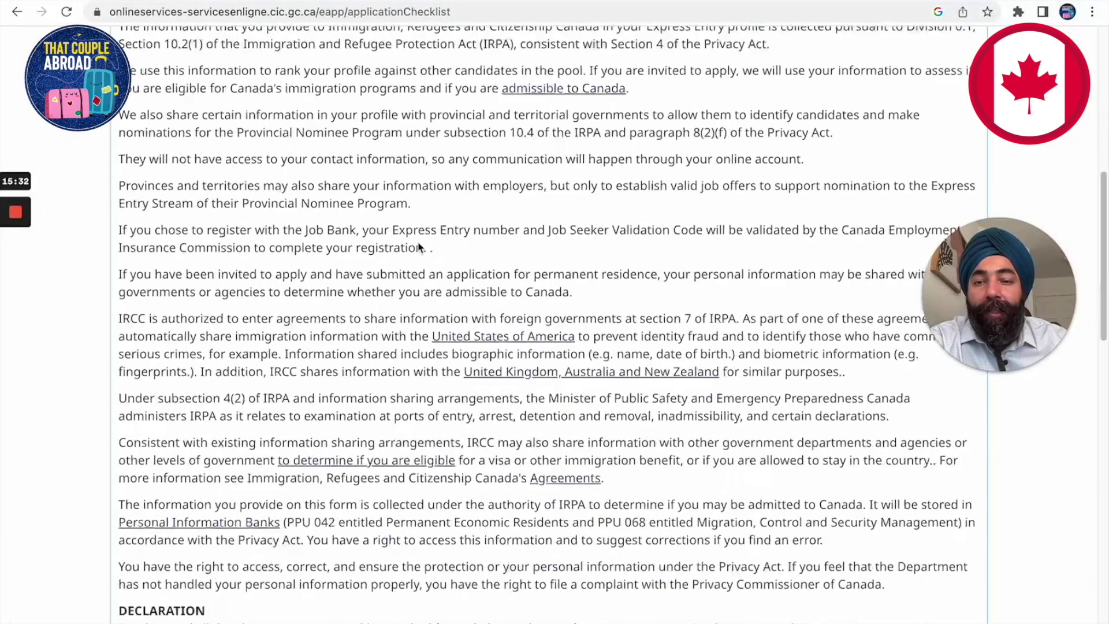
{"action": "scroll", "coordinate": [420, 248], "scroll_direction": "down", "scroll_amount": 5}
{"action": "scroll", "coordinate": [417, 241], "scroll_direction": "down", "scroll_amount": 6}
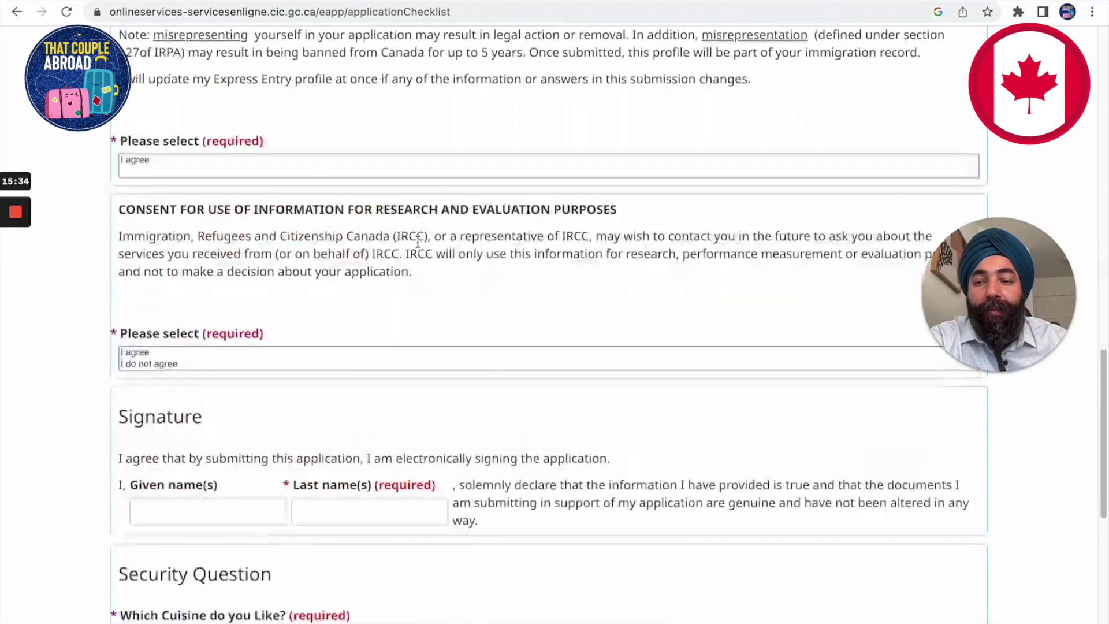
{"action": "left_click", "coordinate": [309, 162]}
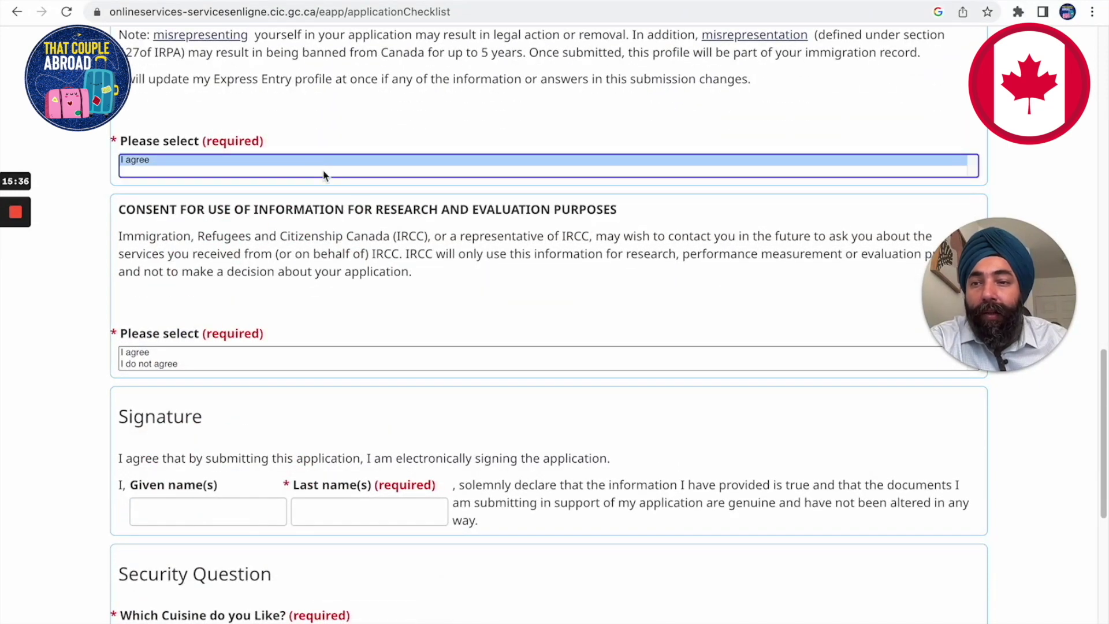
{"action": "left_click", "coordinate": [471, 249]}
{"action": "scroll", "coordinate": [471, 246], "scroll_direction": "down", "scroll_amount": 2}
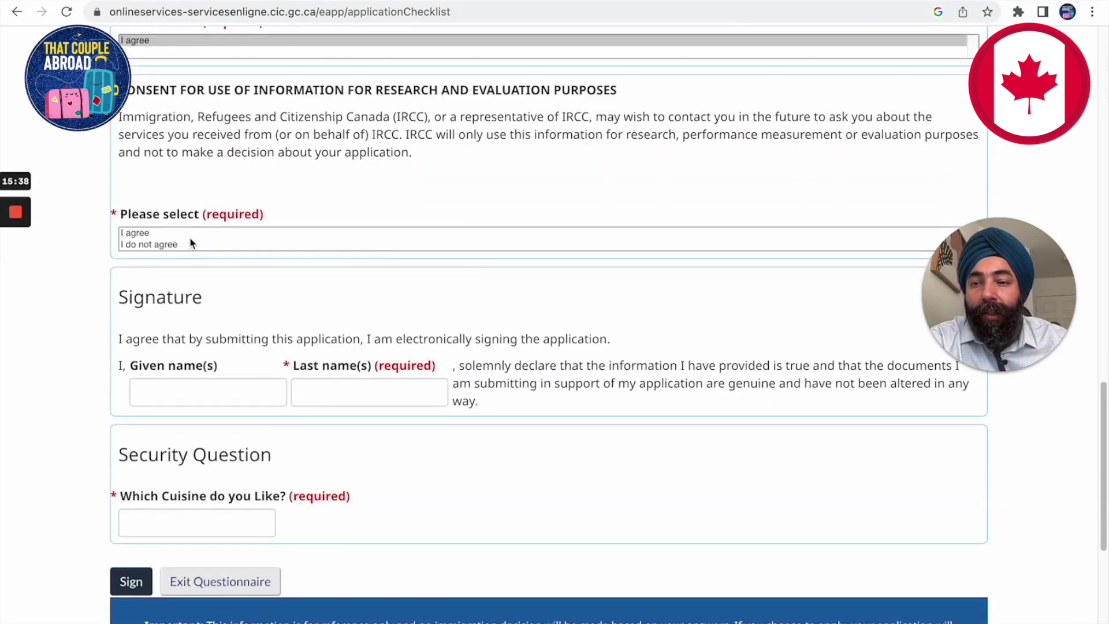
{"action": "left_click", "coordinate": [168, 235]}
{"action": "scroll", "coordinate": [323, 246], "scroll_direction": "up", "scroll_amount": 5}
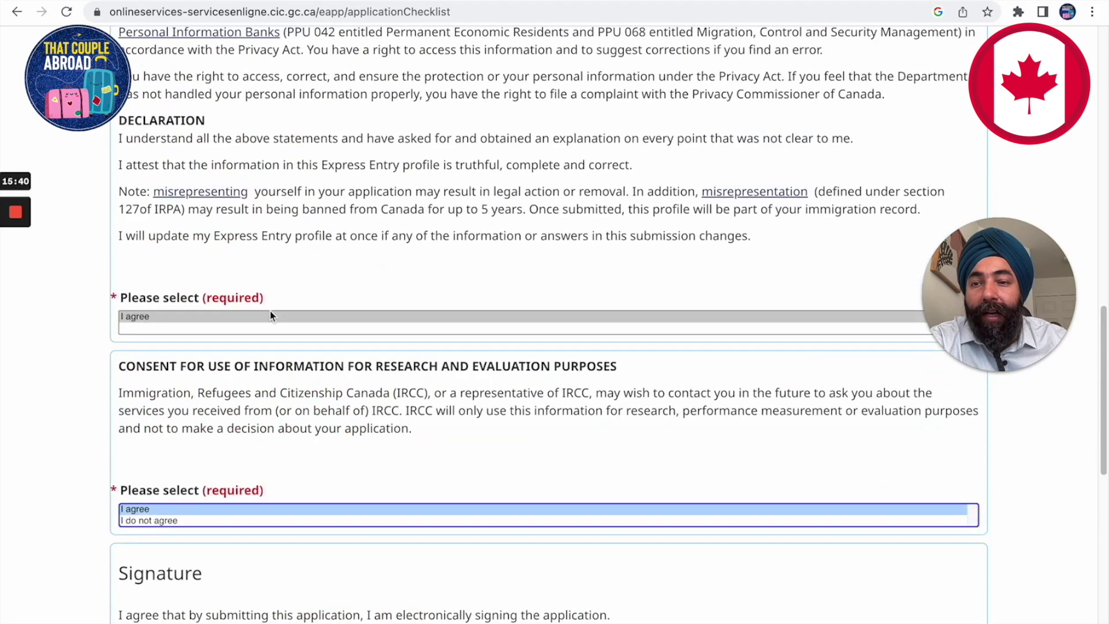
{"action": "scroll", "coordinate": [372, 301], "scroll_direction": "down", "scroll_amount": 5}
Step: Enter the signer's given name, last name and security question answer, then sign the declaration
{"action": "key", "text": "Tab"}
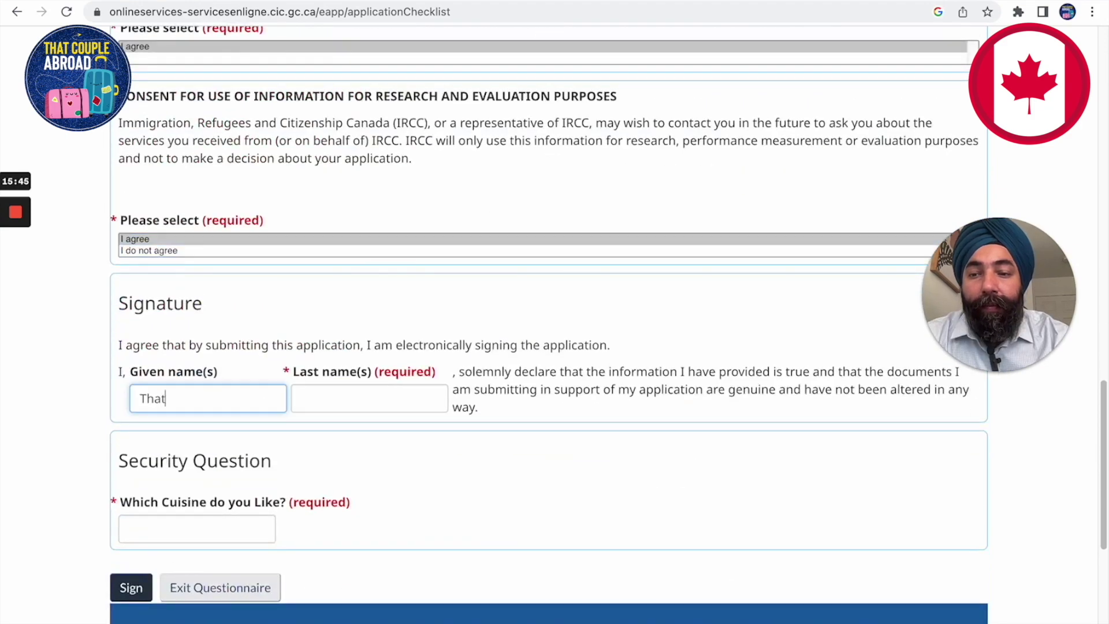
{"action": "key", "text": "BackSpace"}
{"action": "key", "text": "BackSpace"}
{"action": "key", "text": "BackSpace"}
{"action": "key", "text": "Tab"}
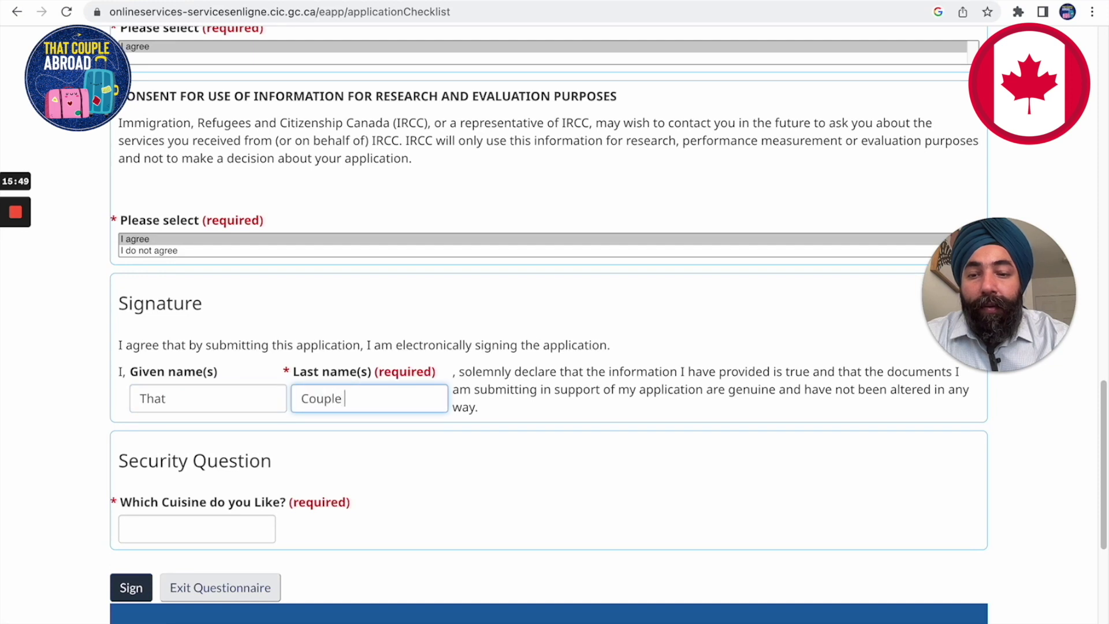
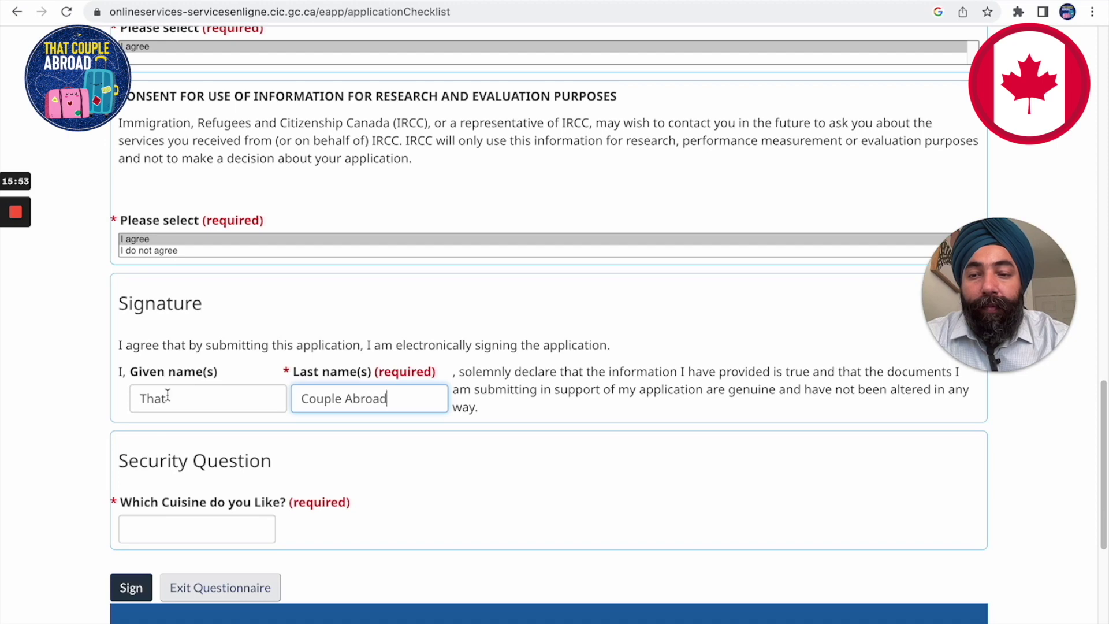
{"action": "scroll", "coordinate": [168, 394], "scroll_direction": "down", "scroll_amount": 1}
{"action": "scroll", "coordinate": [167, 394], "scroll_direction": "down", "scroll_amount": 2}
{"action": "key", "text": "Tab"}
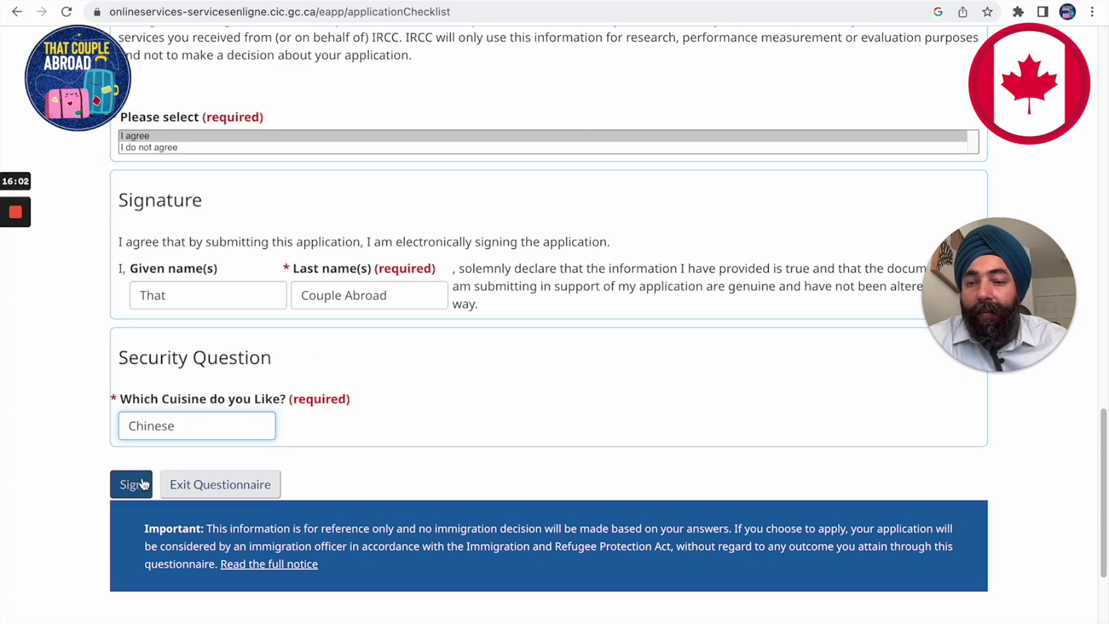
{"action": "left_click", "coordinate": [120, 485]}
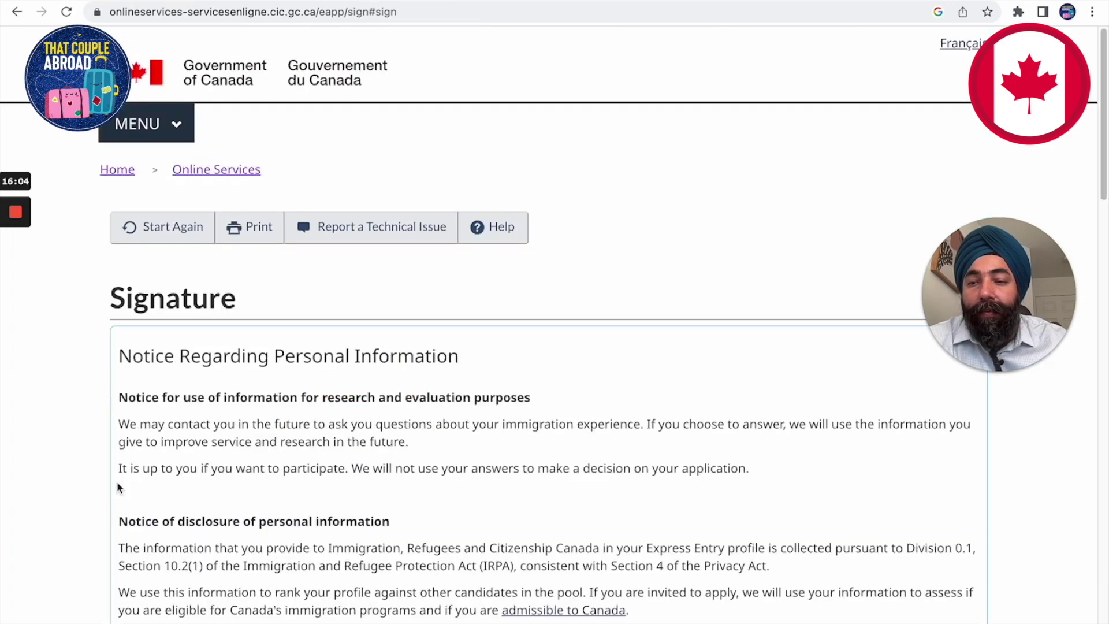
Step: Transmit the signed Express Entry profile from the Signature notice page
{"action": "scroll", "coordinate": [203, 412], "scroll_direction": "down", "scroll_amount": 15}
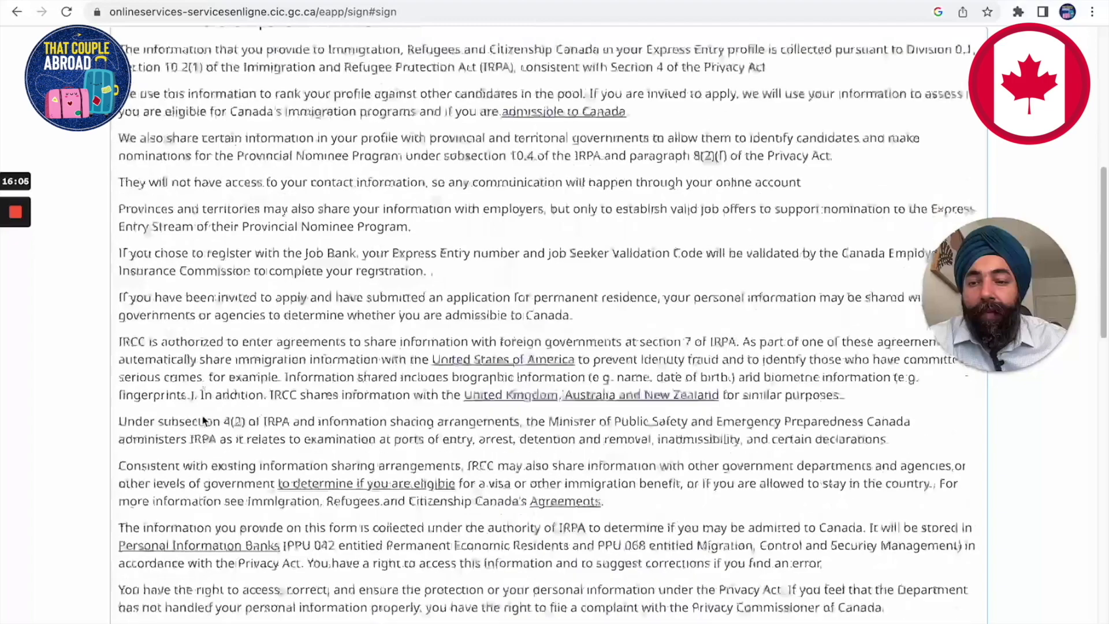
{"action": "scroll", "coordinate": [204, 420], "scroll_direction": "down", "scroll_amount": 12}
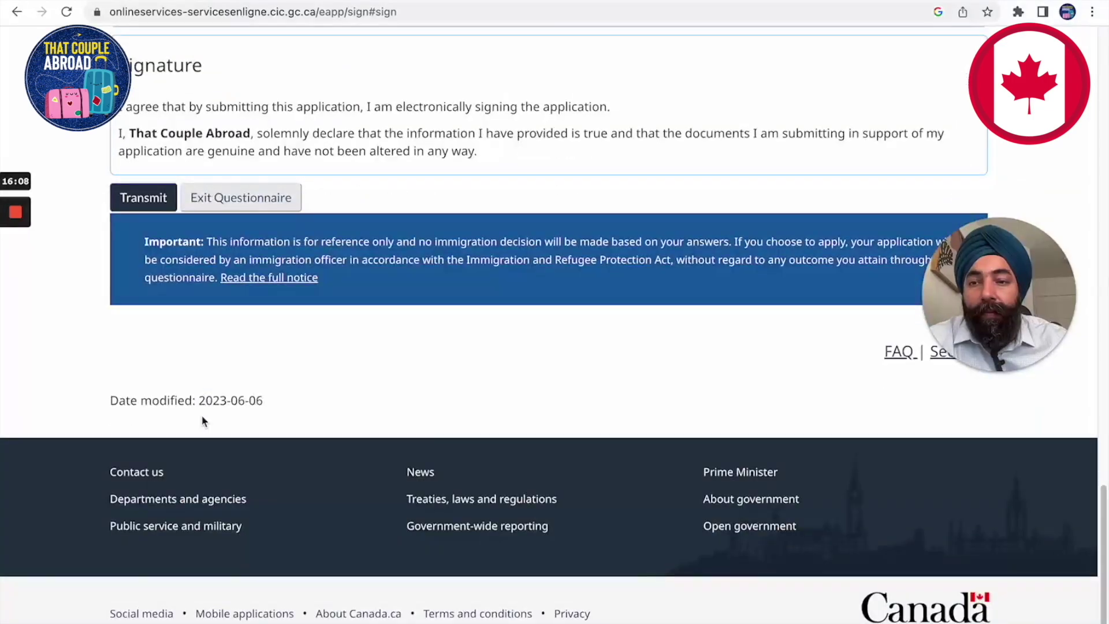
{"action": "left_click", "coordinate": [140, 200]}
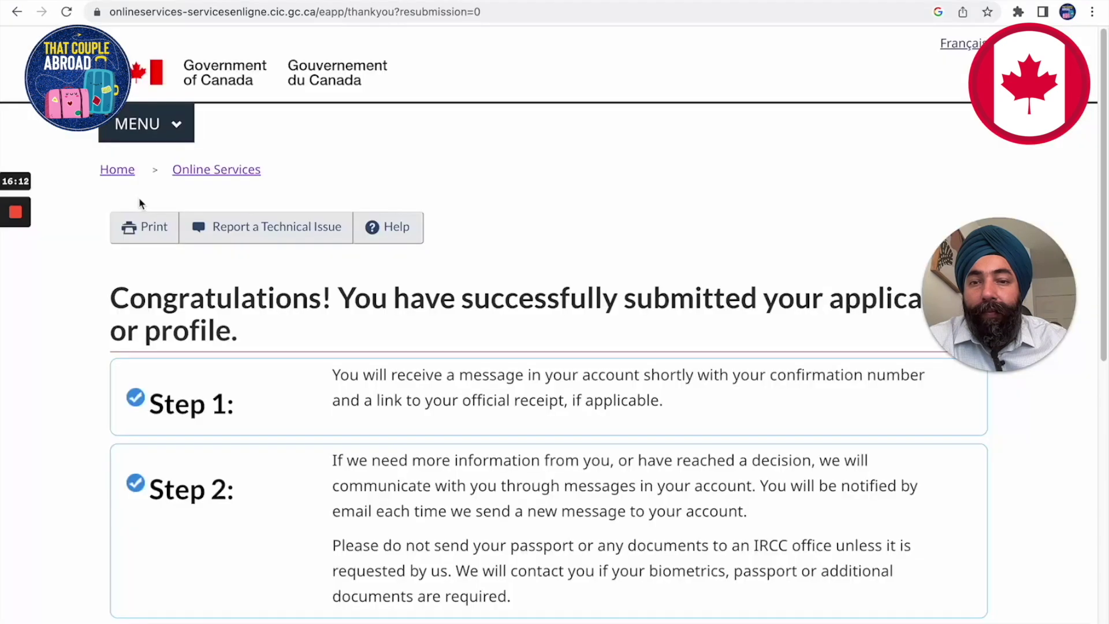
{"action": "scroll", "coordinate": [145, 222], "scroll_direction": "down", "scroll_amount": 4}
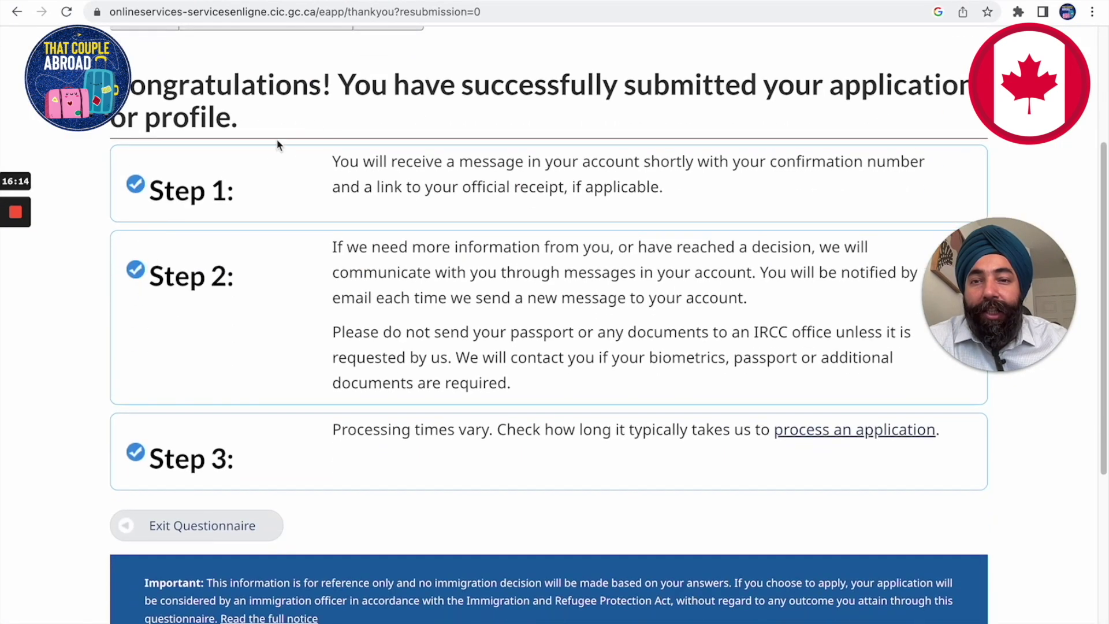